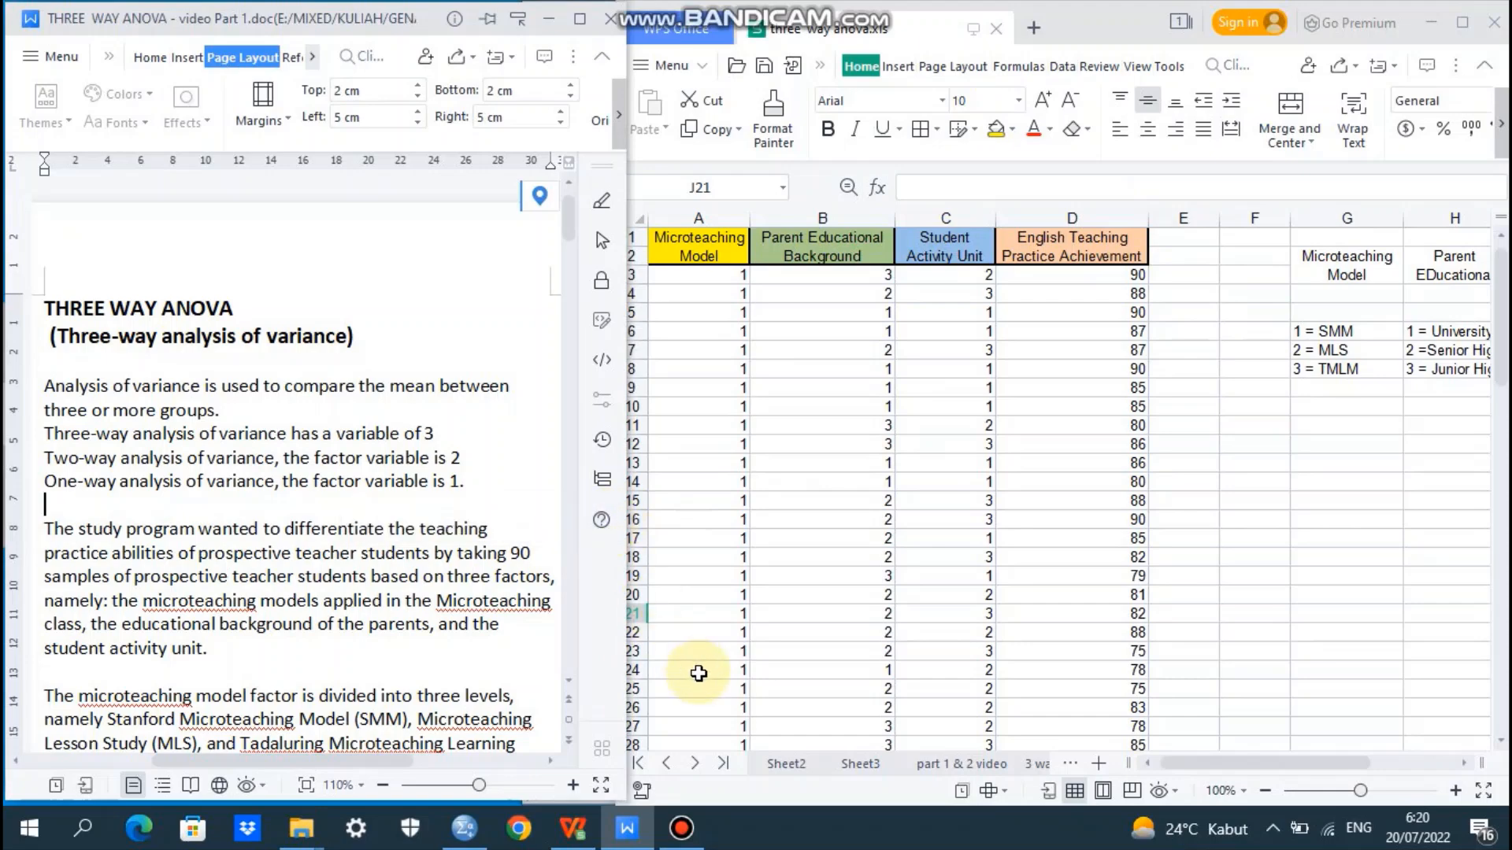
# Step: Read the document's introduction to three-way ANOVA, the study description and the three factors with their levels
pyautogui.click(568, 689)
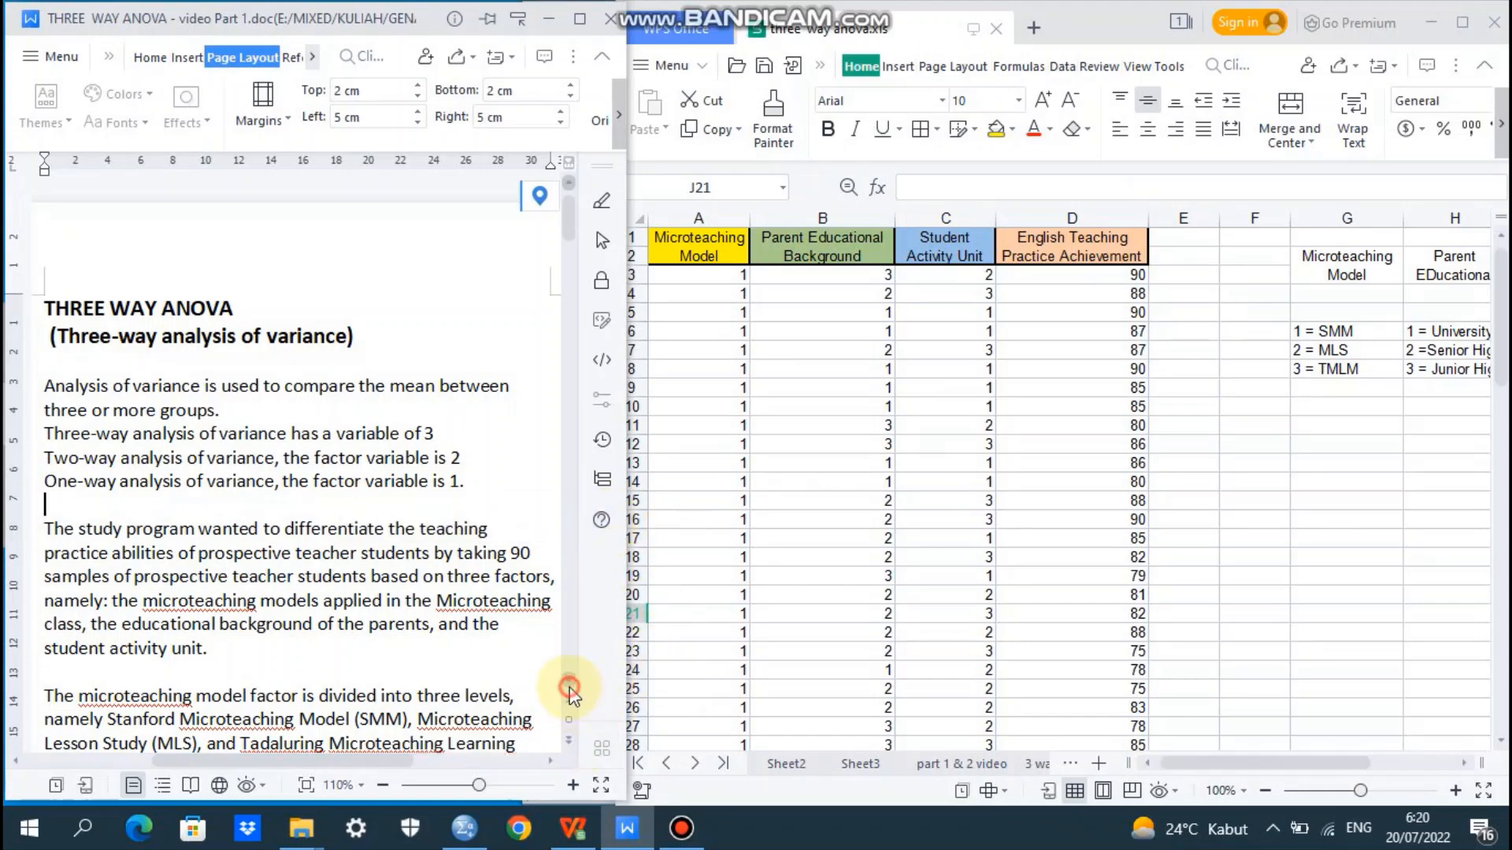
pyautogui.scroll(-1, 570, 687)
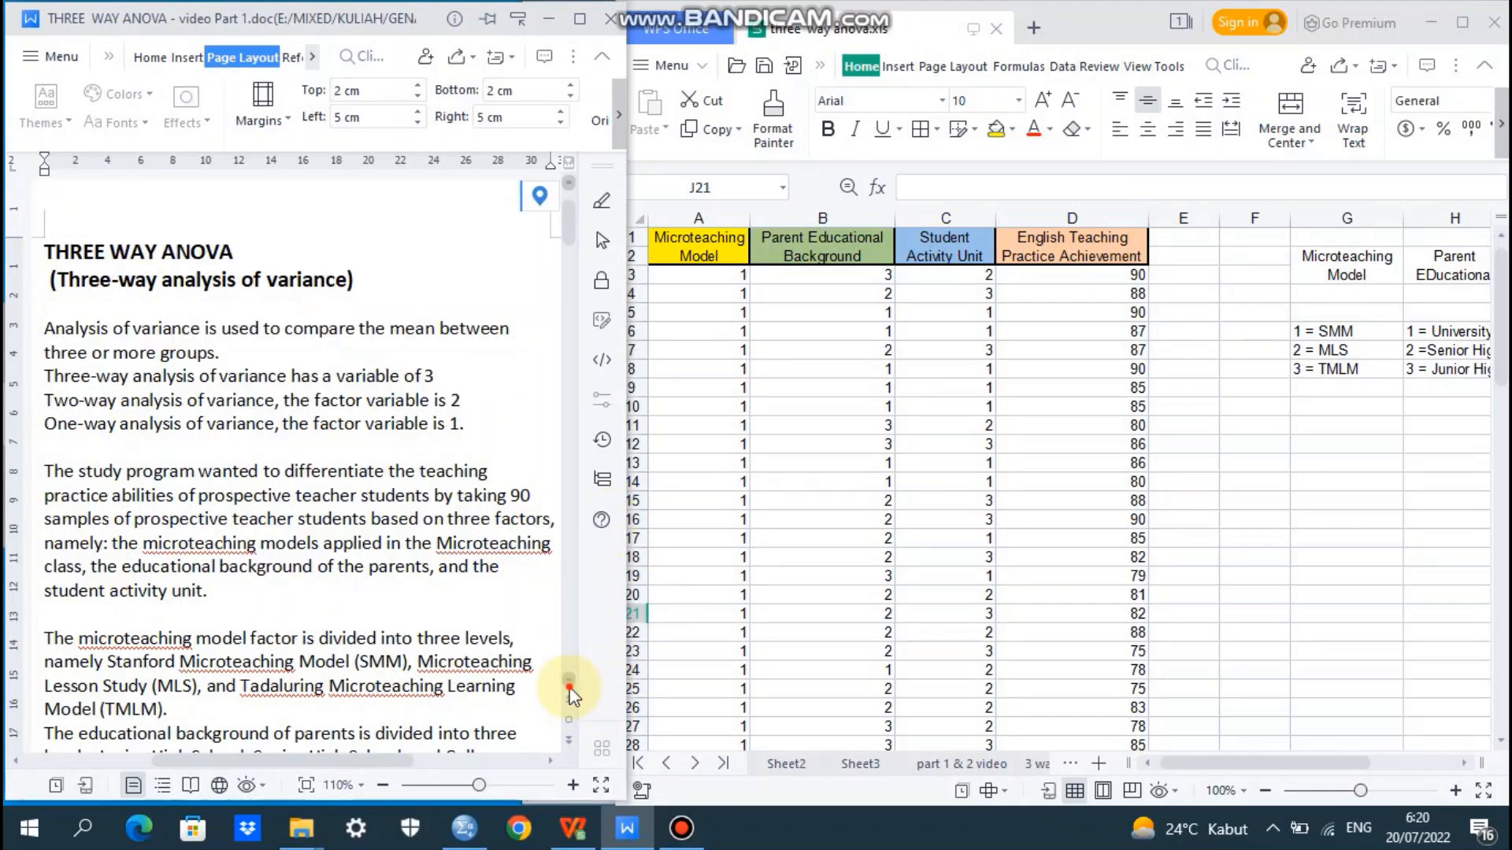
pyautogui.scroll(-3, 569, 688)
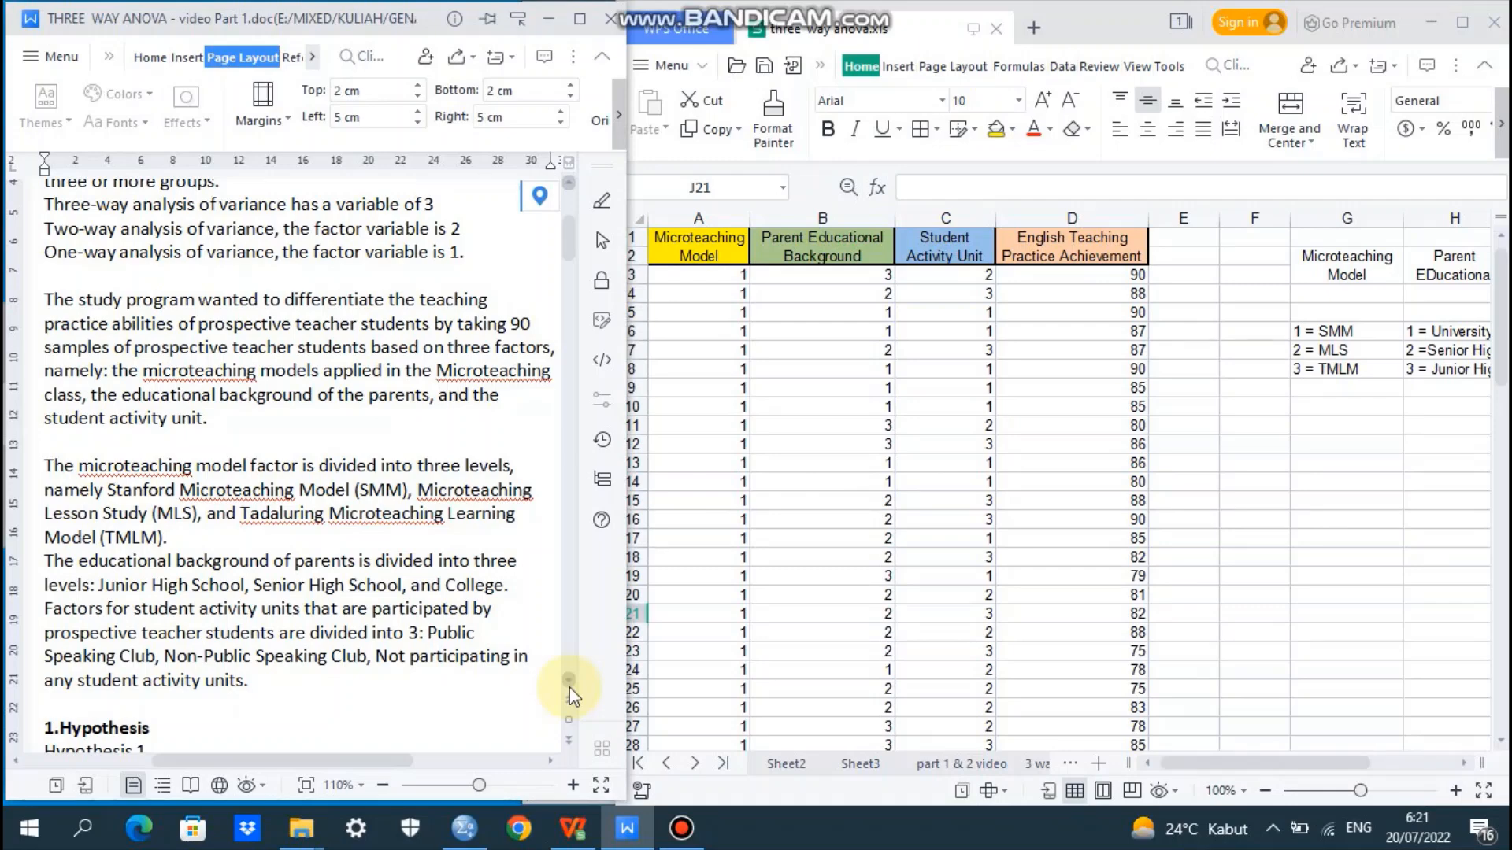
pyautogui.click(569, 687)
pyautogui.click(569, 687)
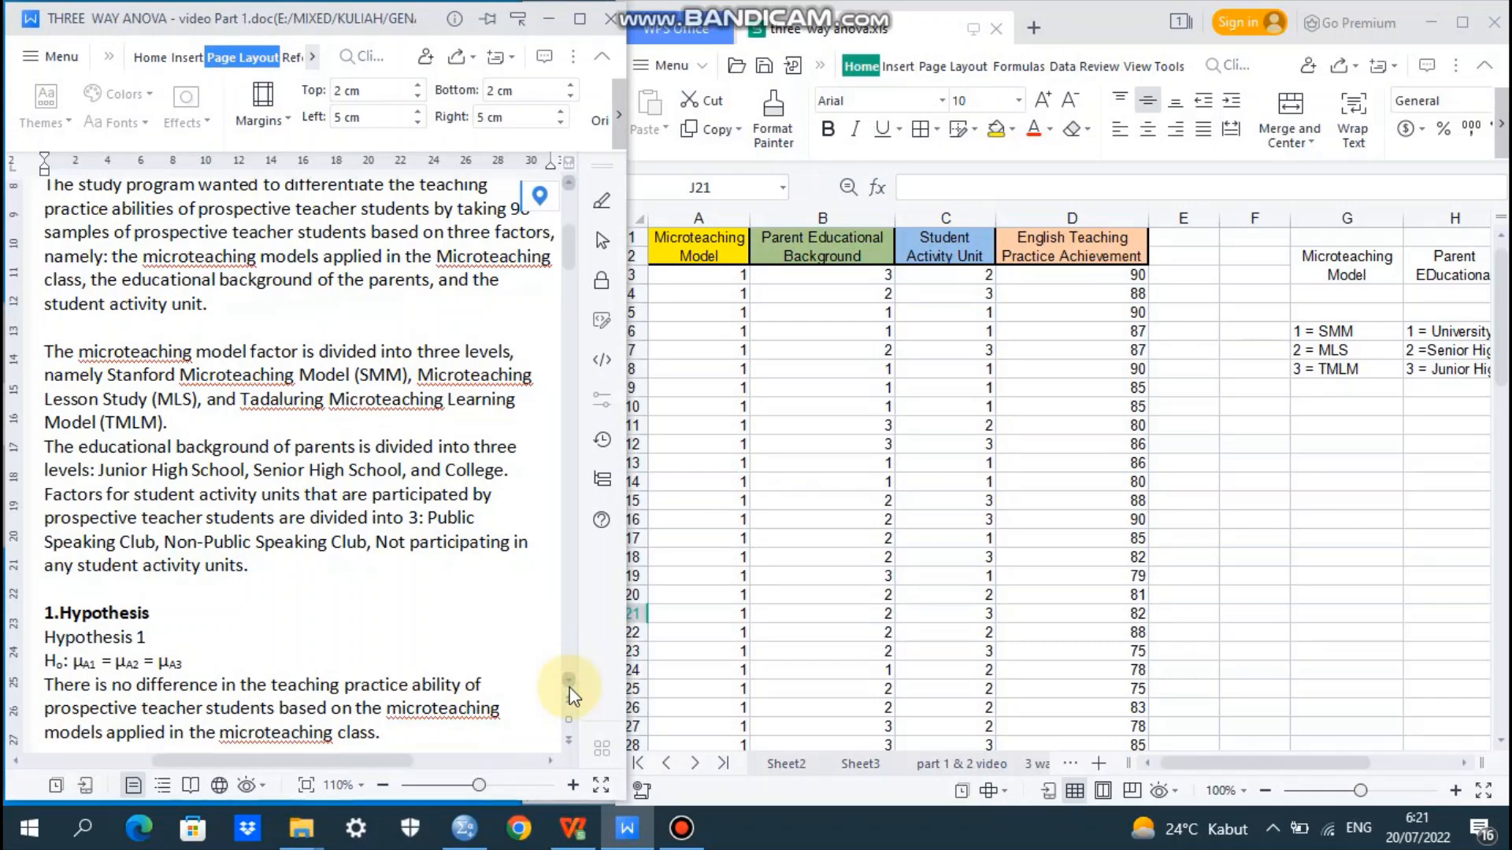
pyautogui.click(569, 687)
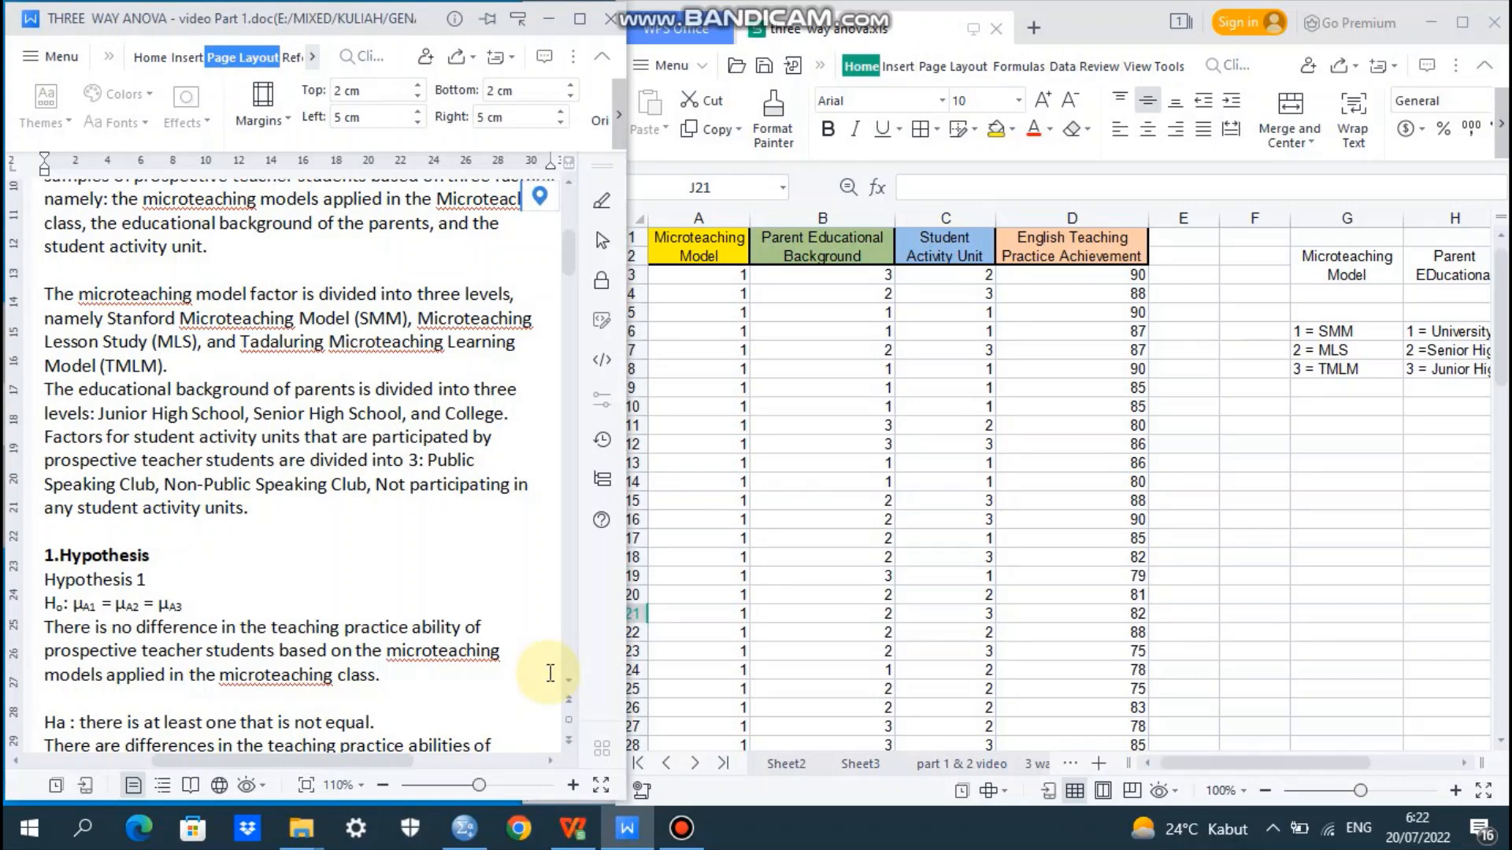
# Step: Read the null and alternative statements of Hypotheses 1 and 2 in the document
pyautogui.scroll(-3, 573, 682)
pyautogui.scroll(-6, 573, 681)
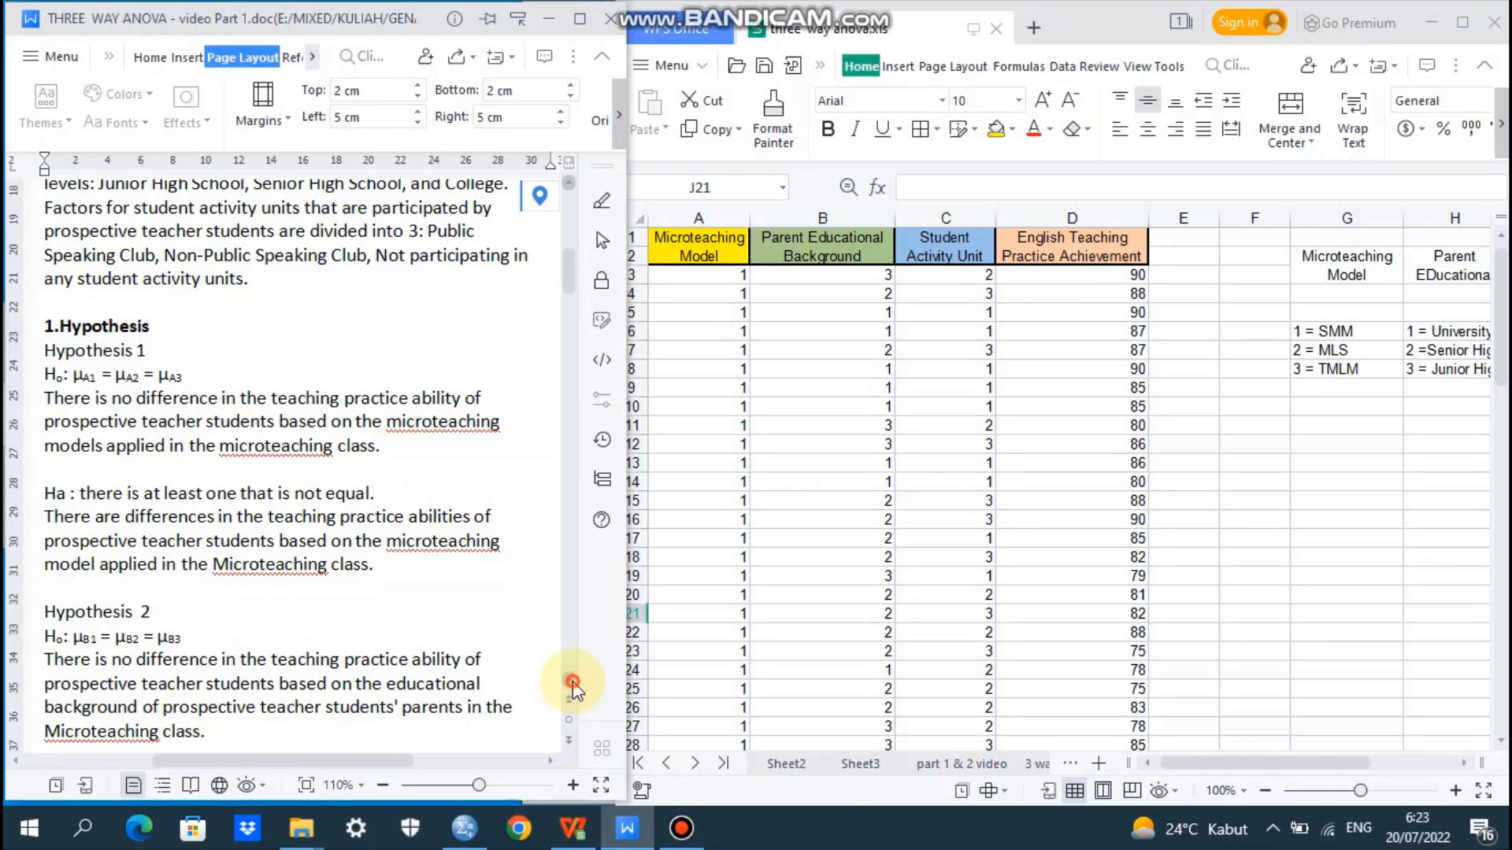
pyautogui.scroll(-2, 573, 691)
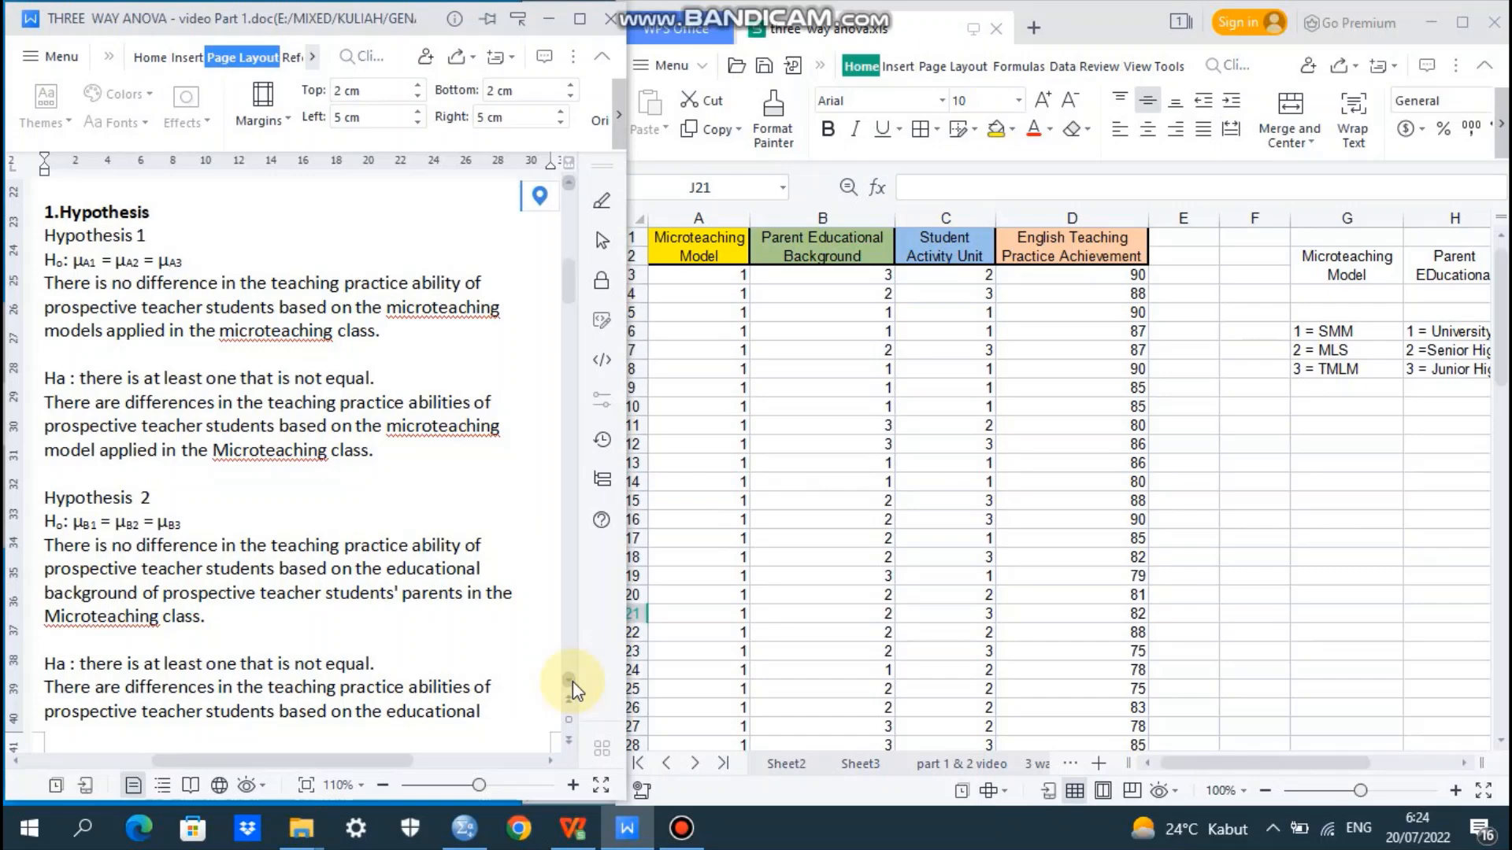
pyautogui.scroll(-2, 574, 690)
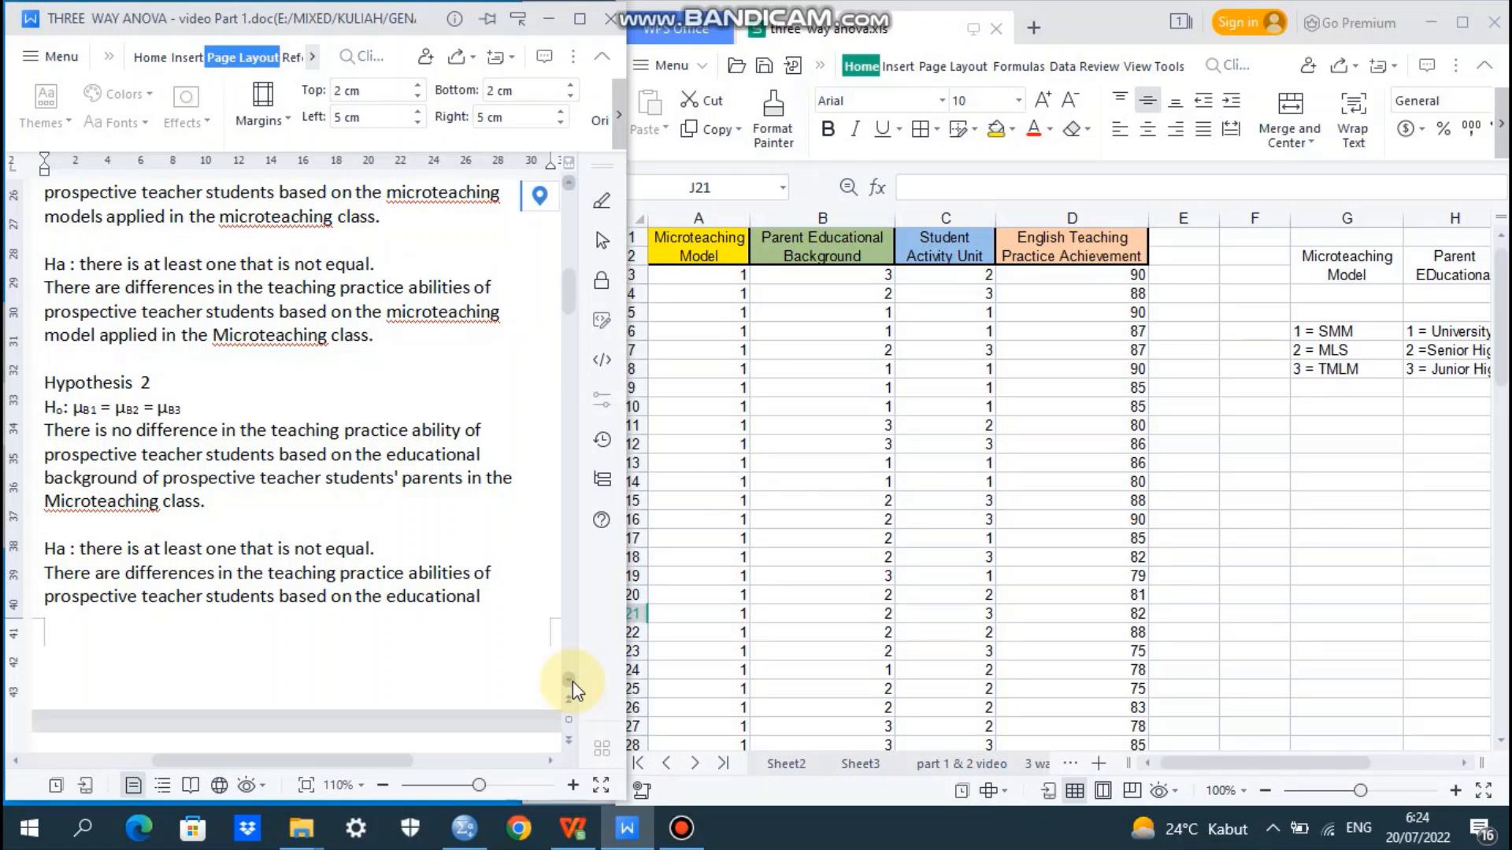
pyautogui.scroll(-1, 572, 691)
pyautogui.scroll(-1, 572, 691)
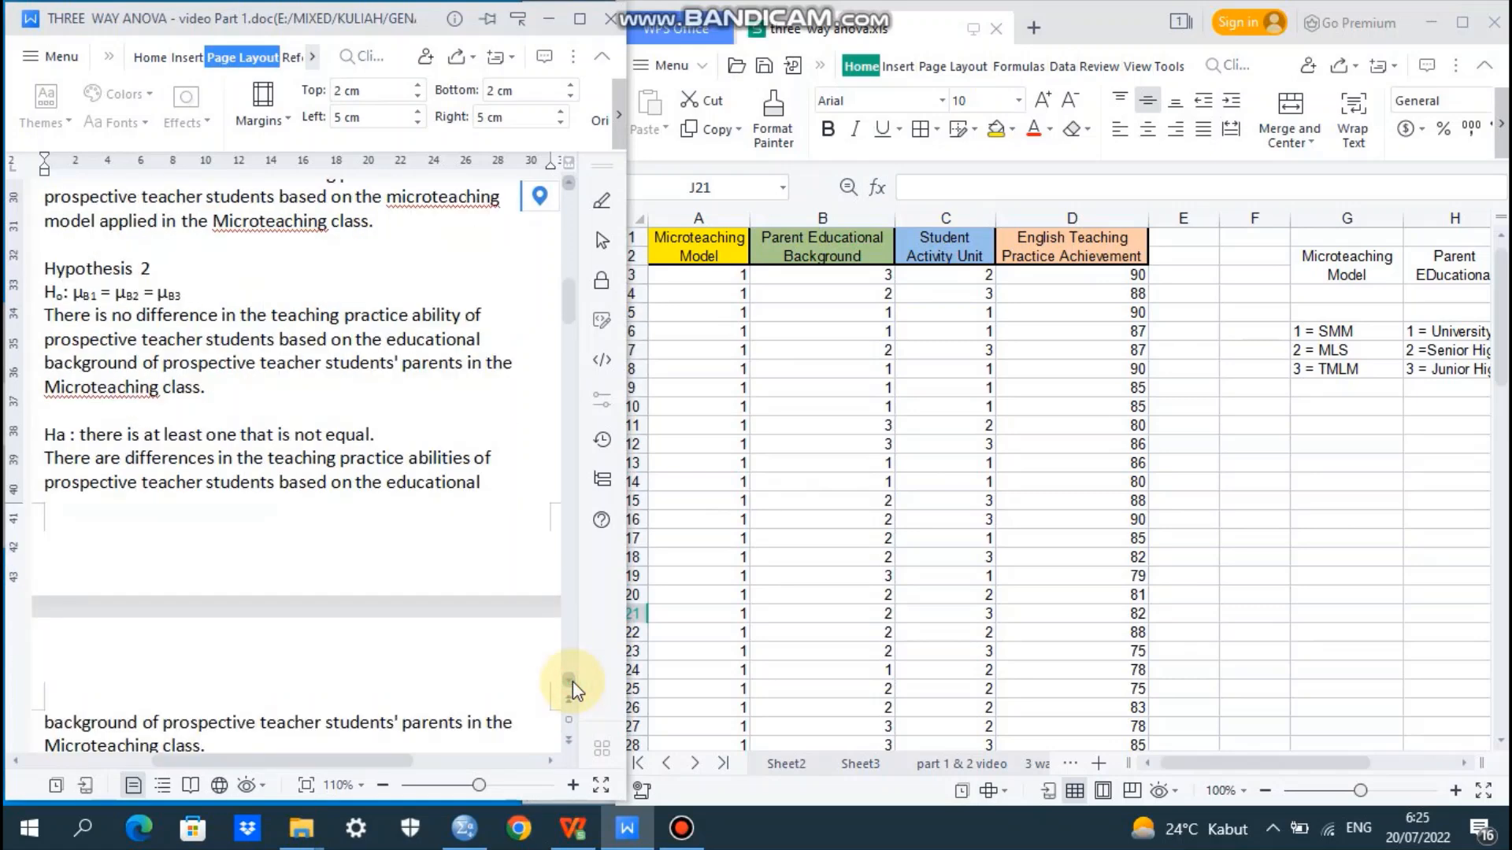
pyautogui.scroll(-1, 574, 691)
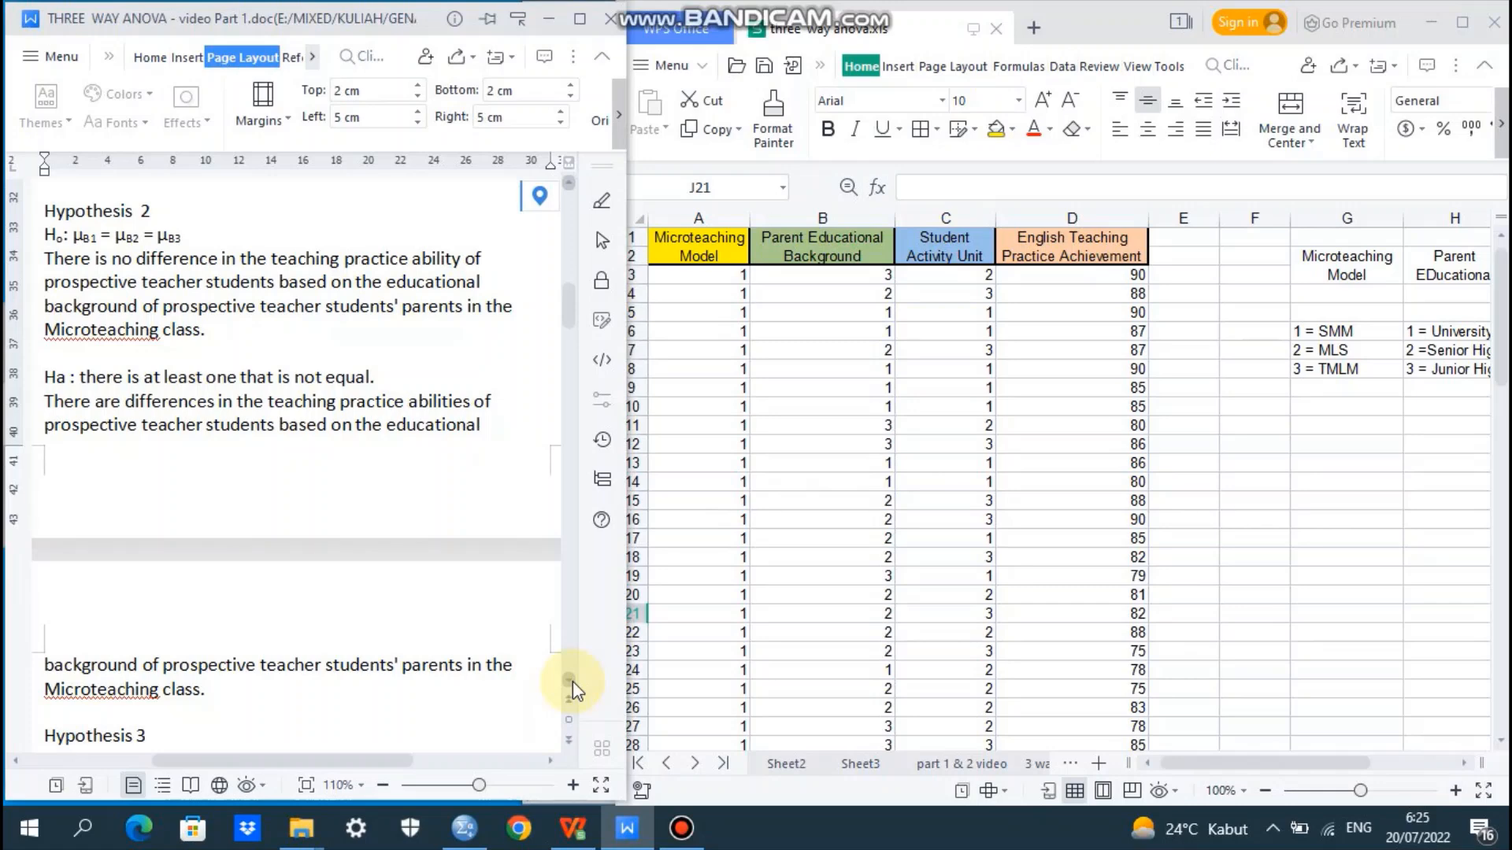
# Step: Read the null and alternative statements of Hypotheses 3 and 4 in the document
pyautogui.click(572, 691)
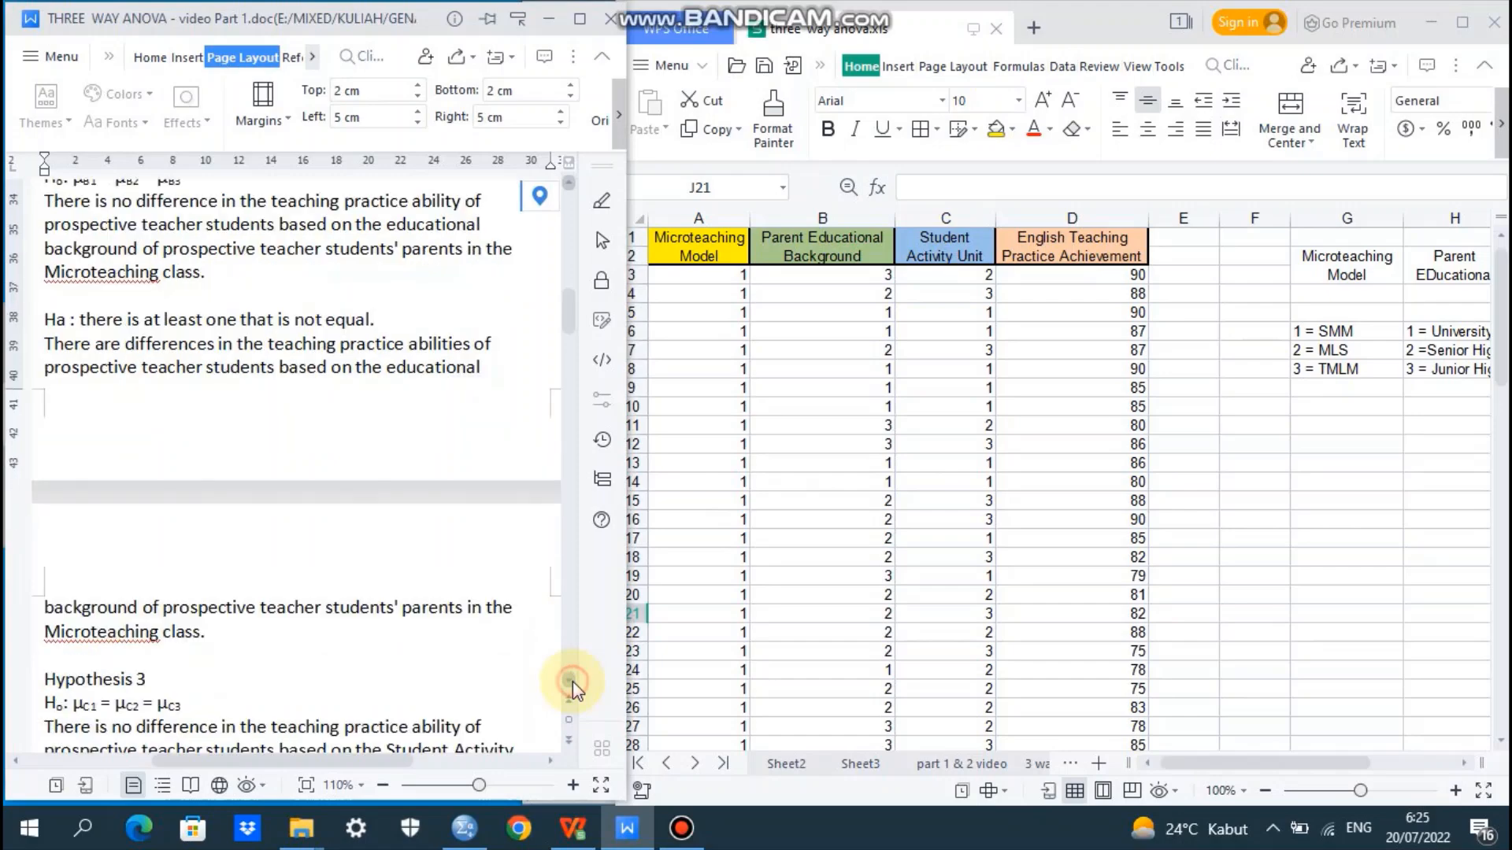
pyautogui.click(572, 690)
pyautogui.click(573, 691)
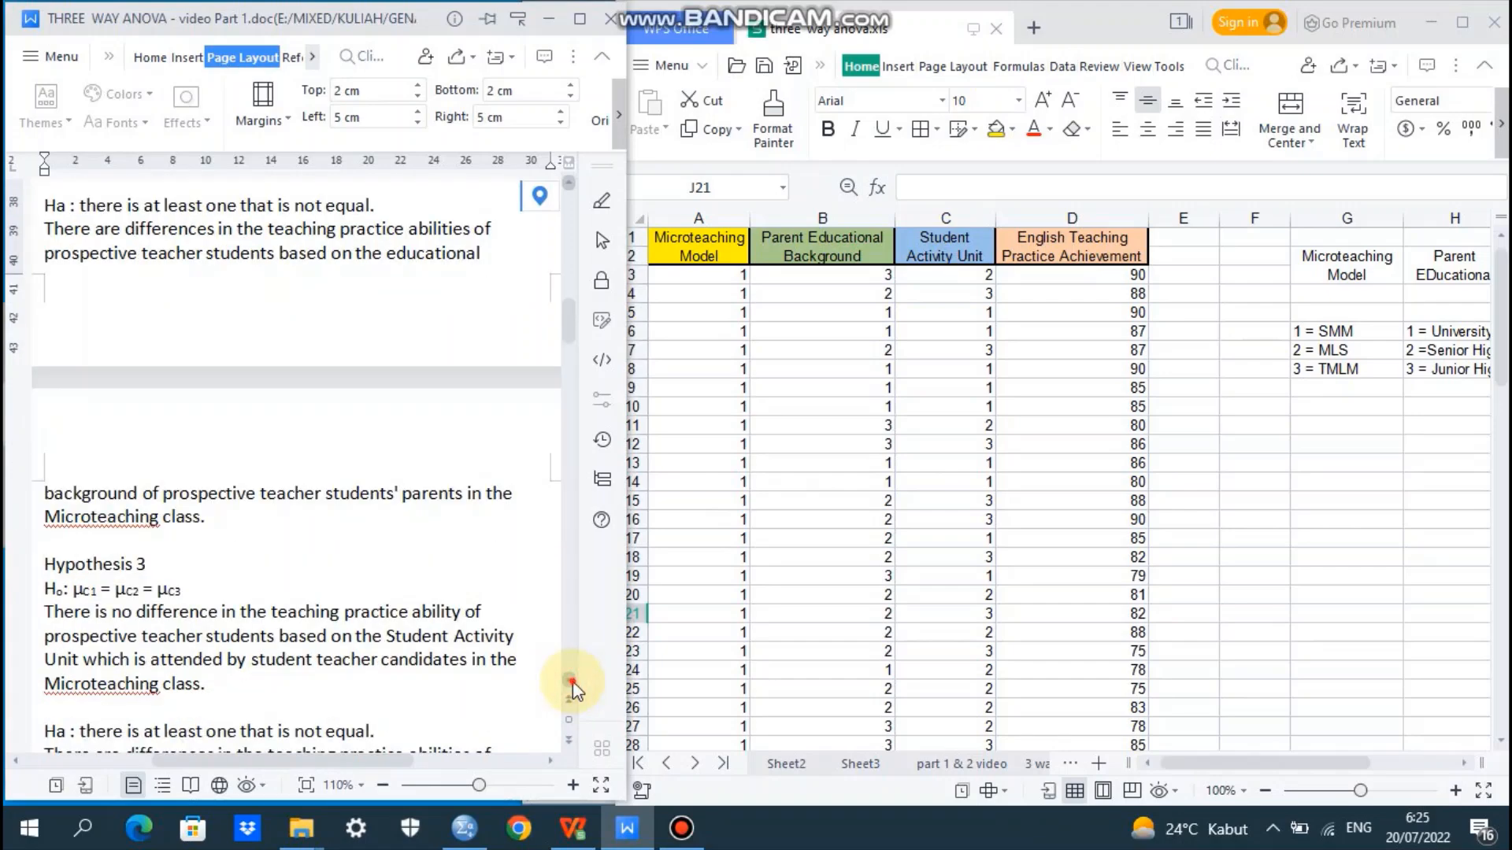
pyautogui.click(572, 690)
pyautogui.click(572, 690)
pyautogui.click(572, 691)
pyautogui.click(572, 690)
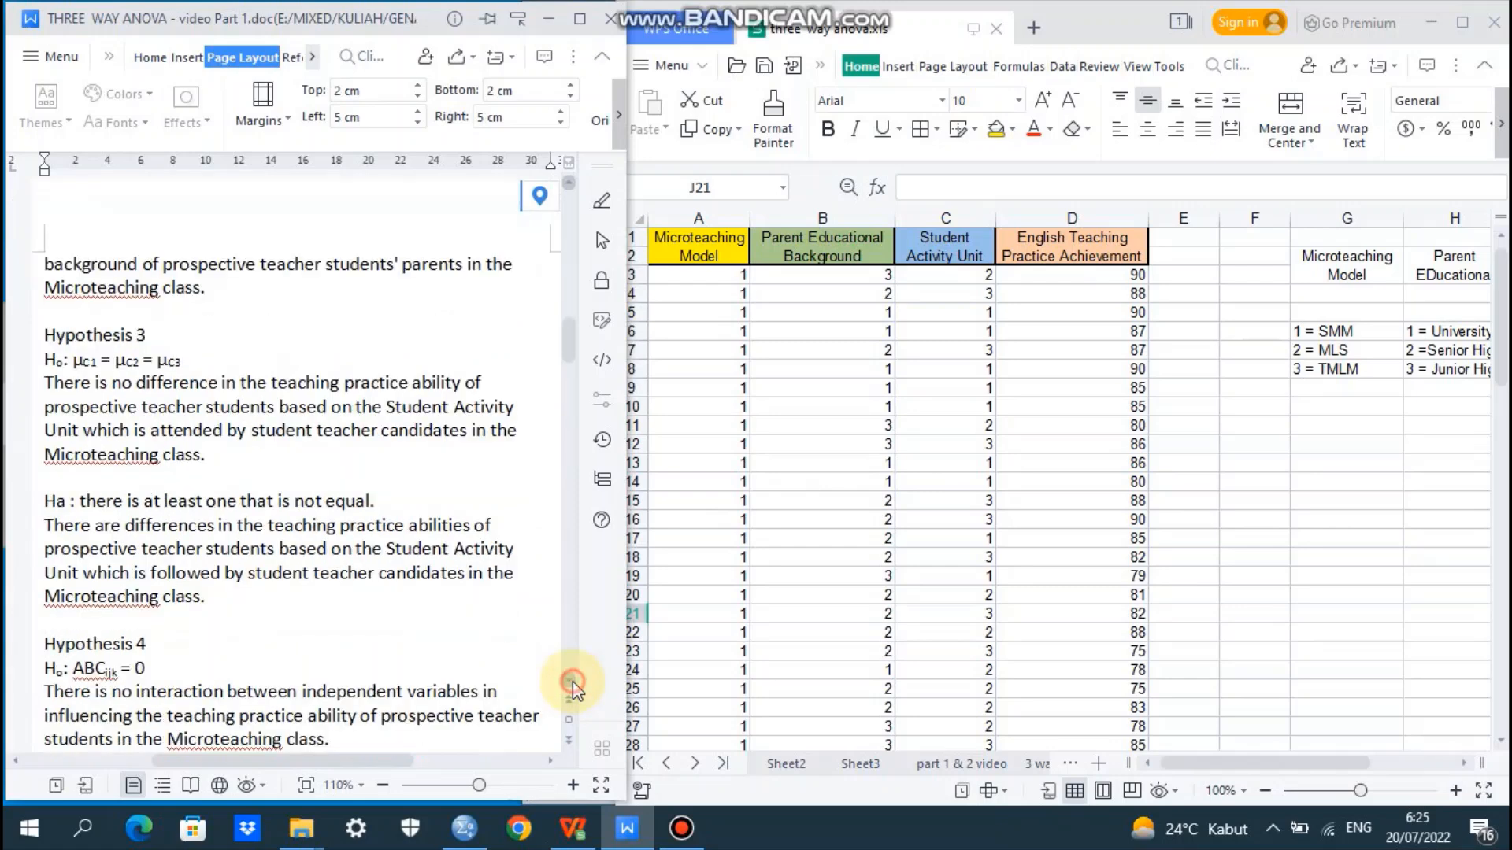
pyautogui.click(573, 691)
pyautogui.click(572, 690)
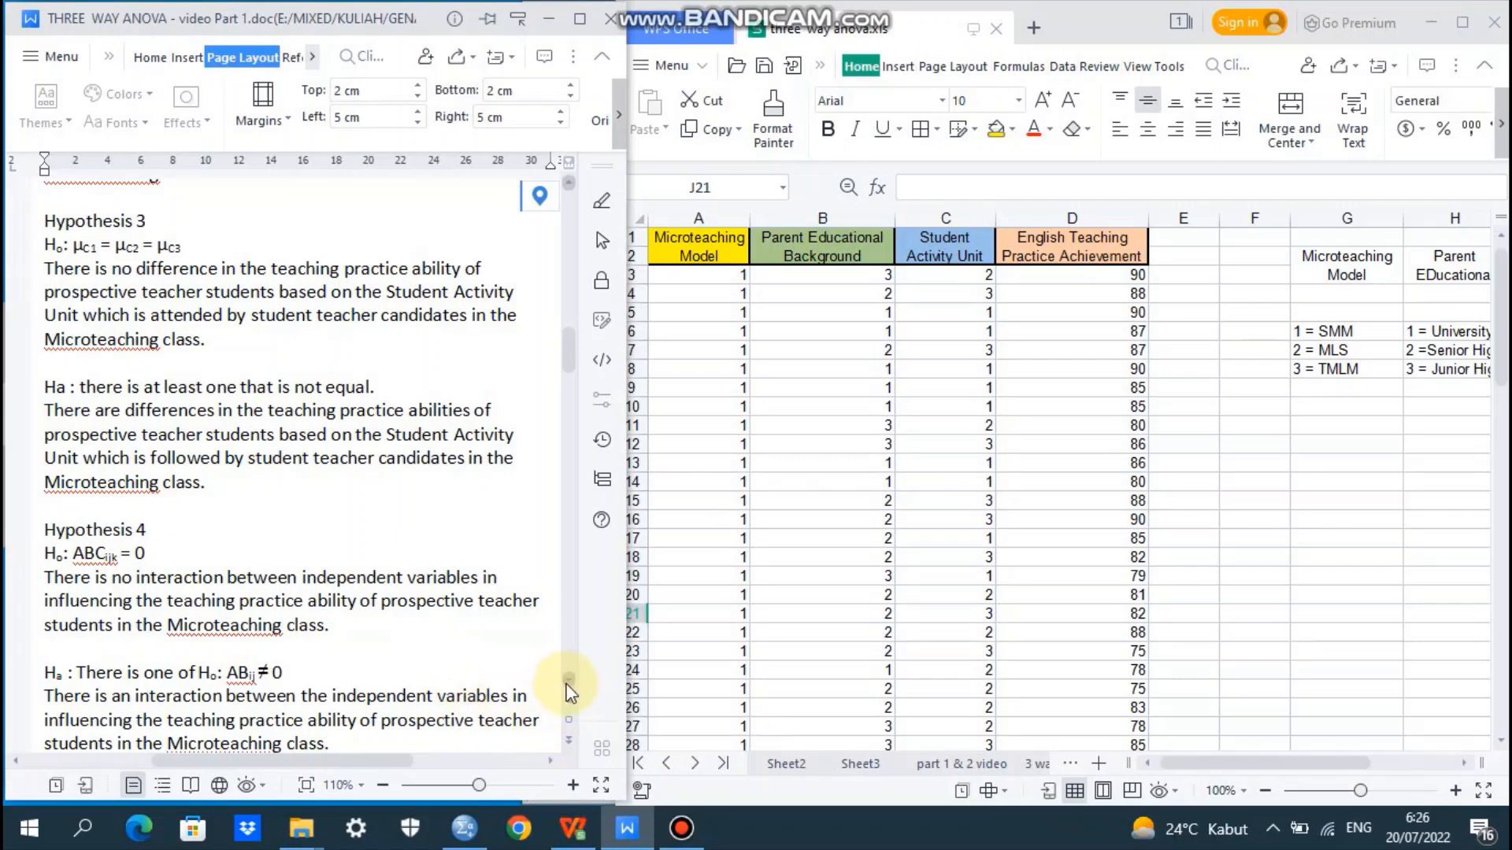
# Step: Read the document's significance level, statistics test and decision criteria sections
pyautogui.scroll(-2, 567, 691)
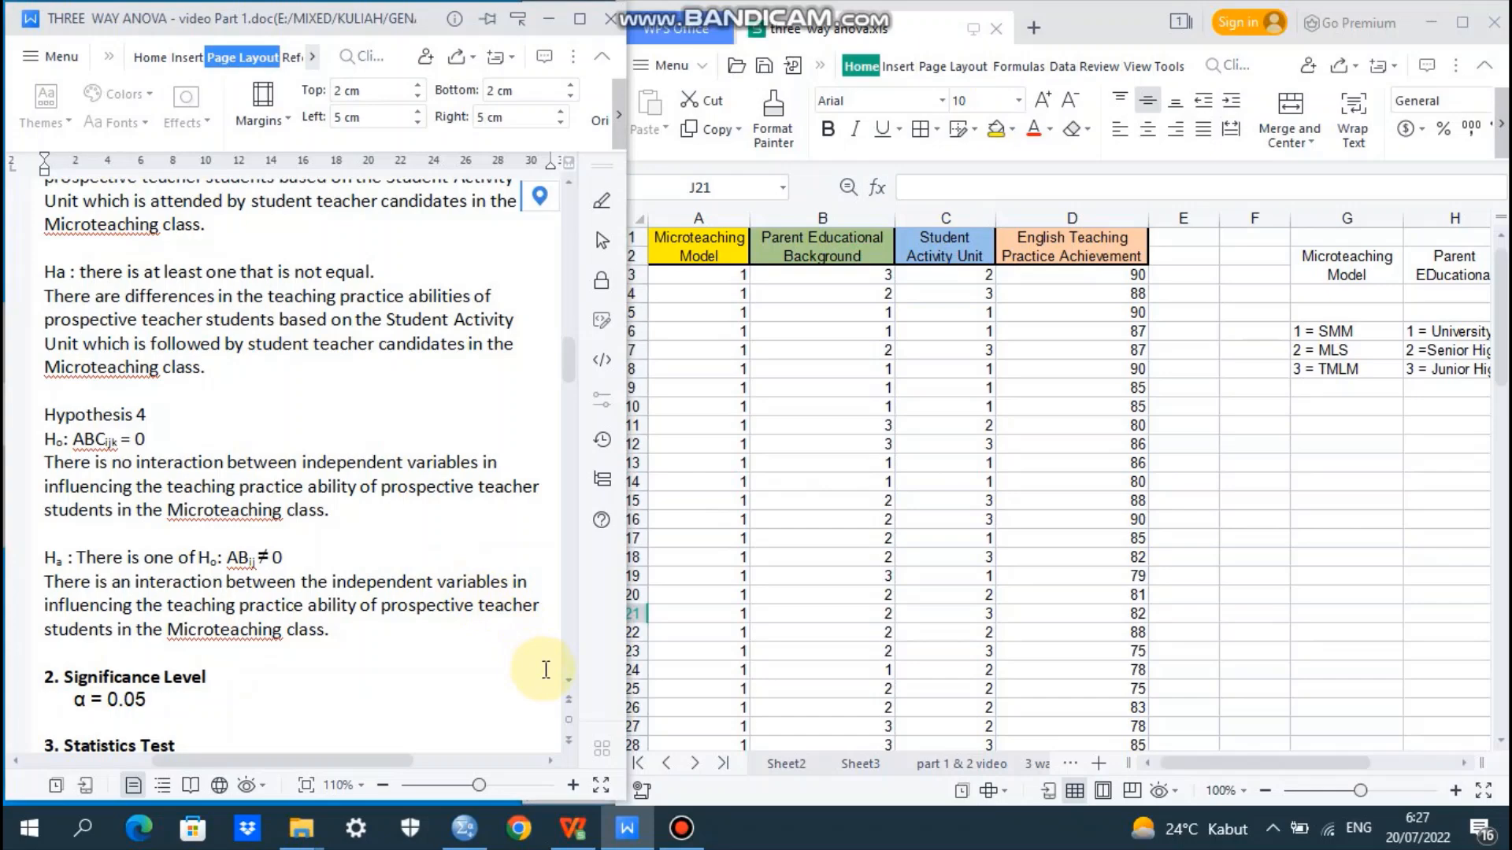
pyautogui.scroll(-2, 572, 696)
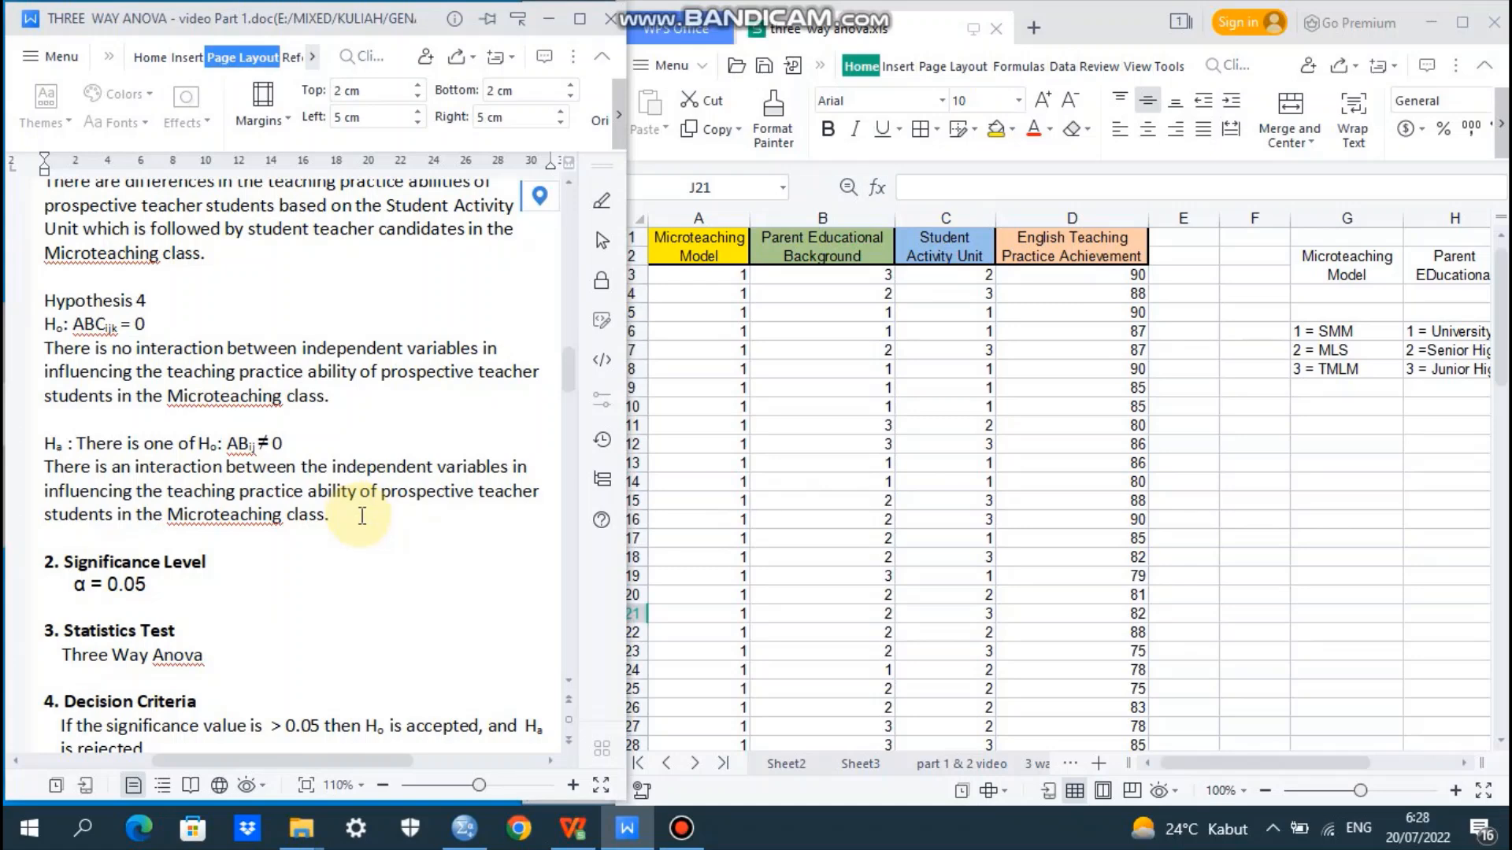
pyautogui.click(568, 682)
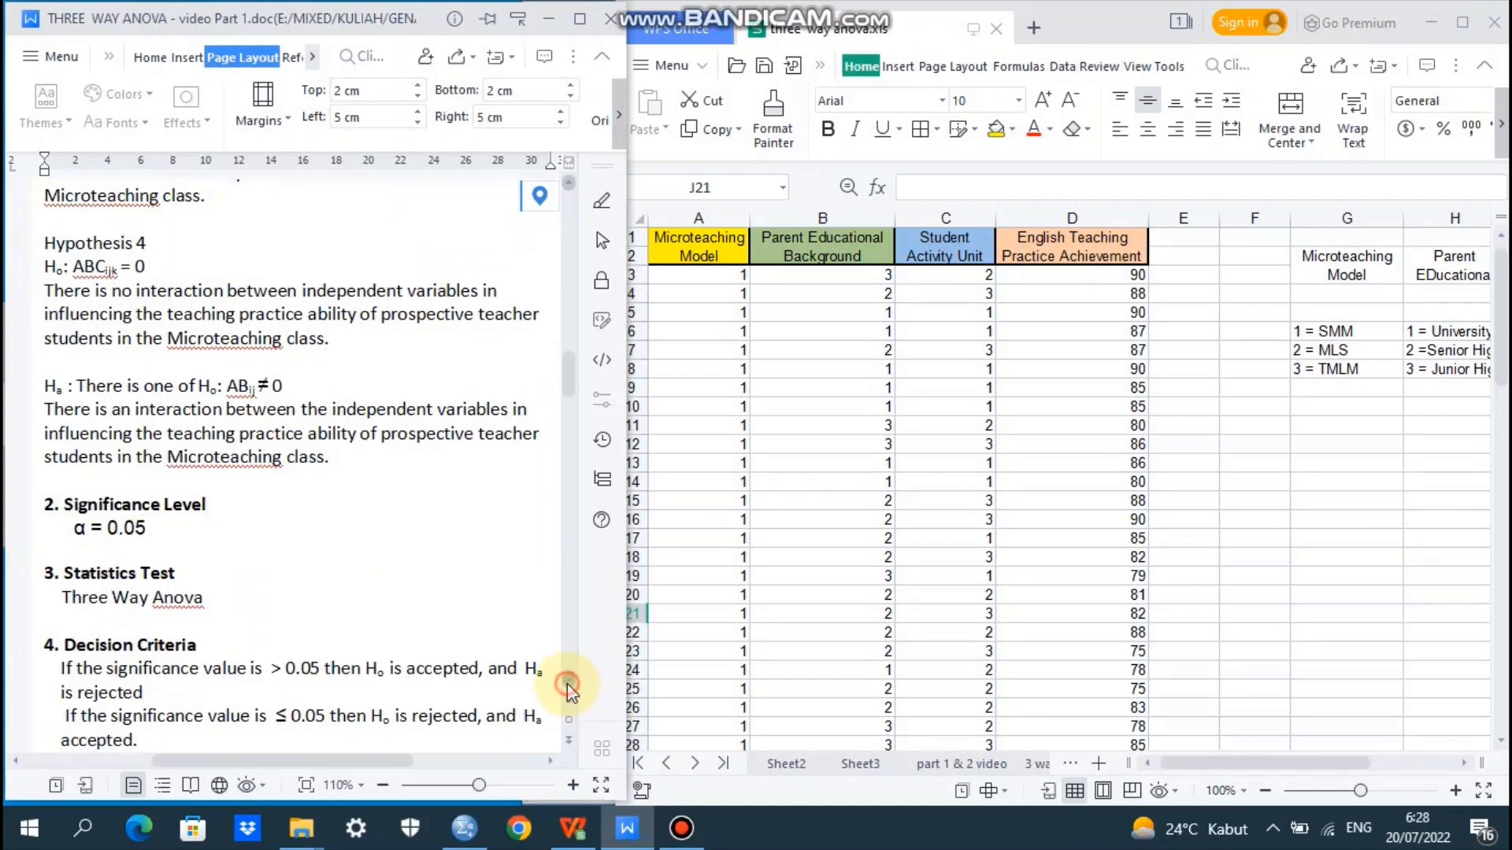
pyautogui.click(567, 684)
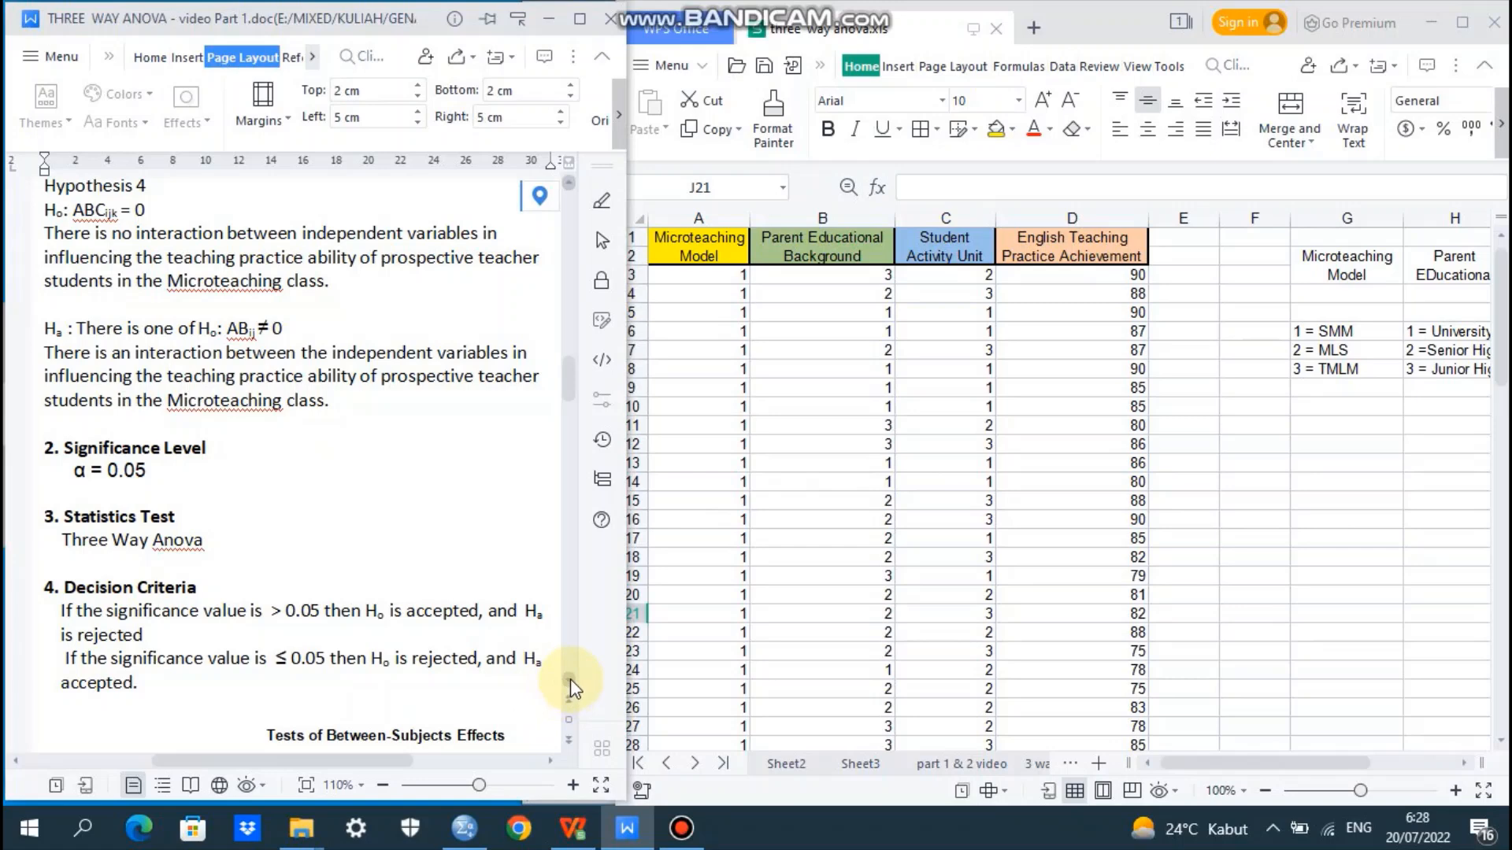
pyautogui.click(568, 680)
pyautogui.click(569, 680)
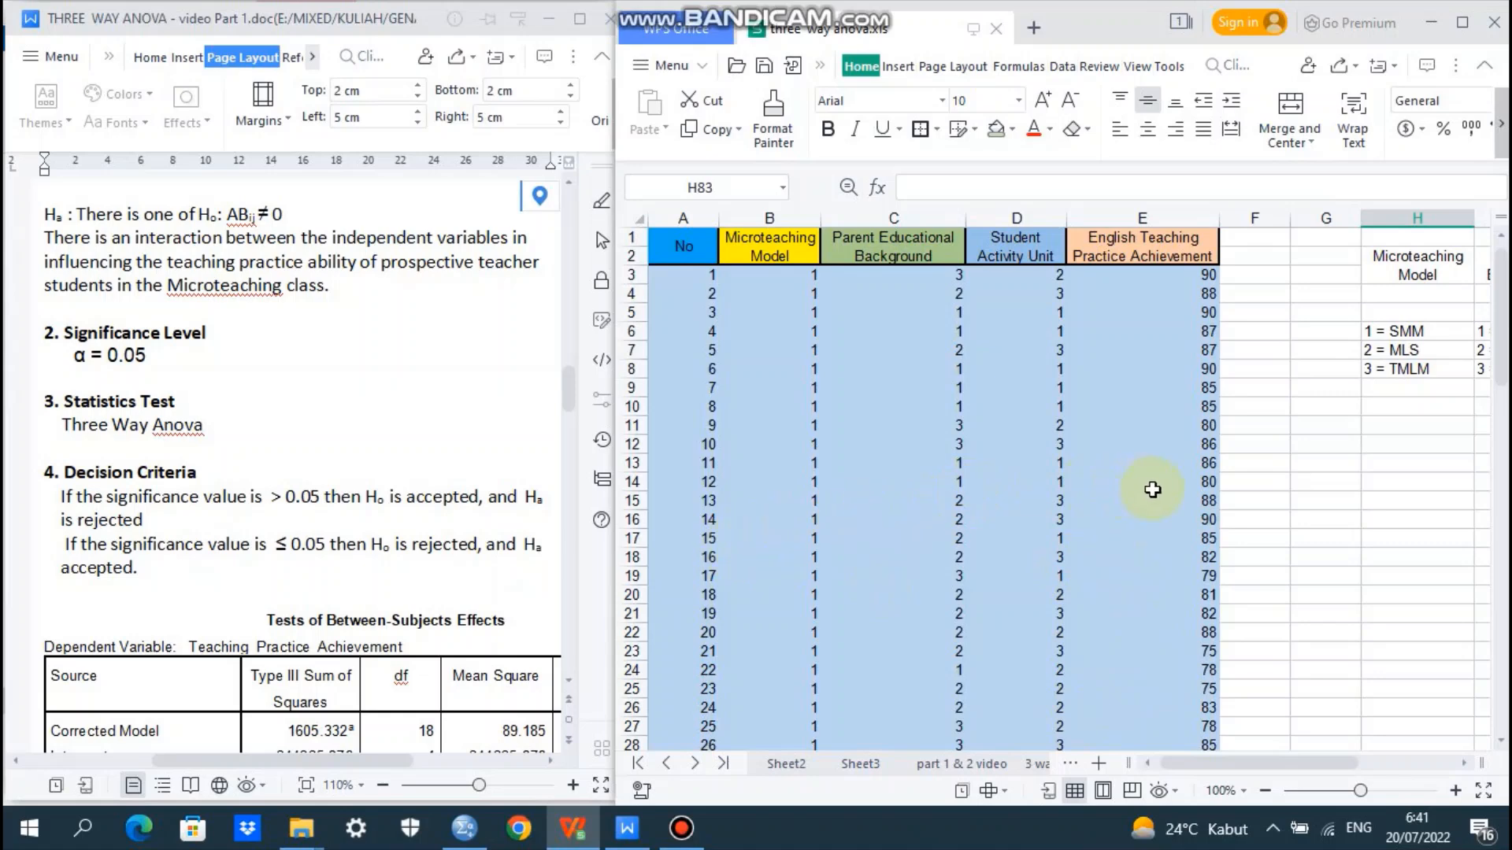
# Step: In the spreadsheet's coding legend, delete the "English Teaching Practice Score" heading in K2 and widen column I to fit the parent education labels
pyautogui.click(1257, 525)
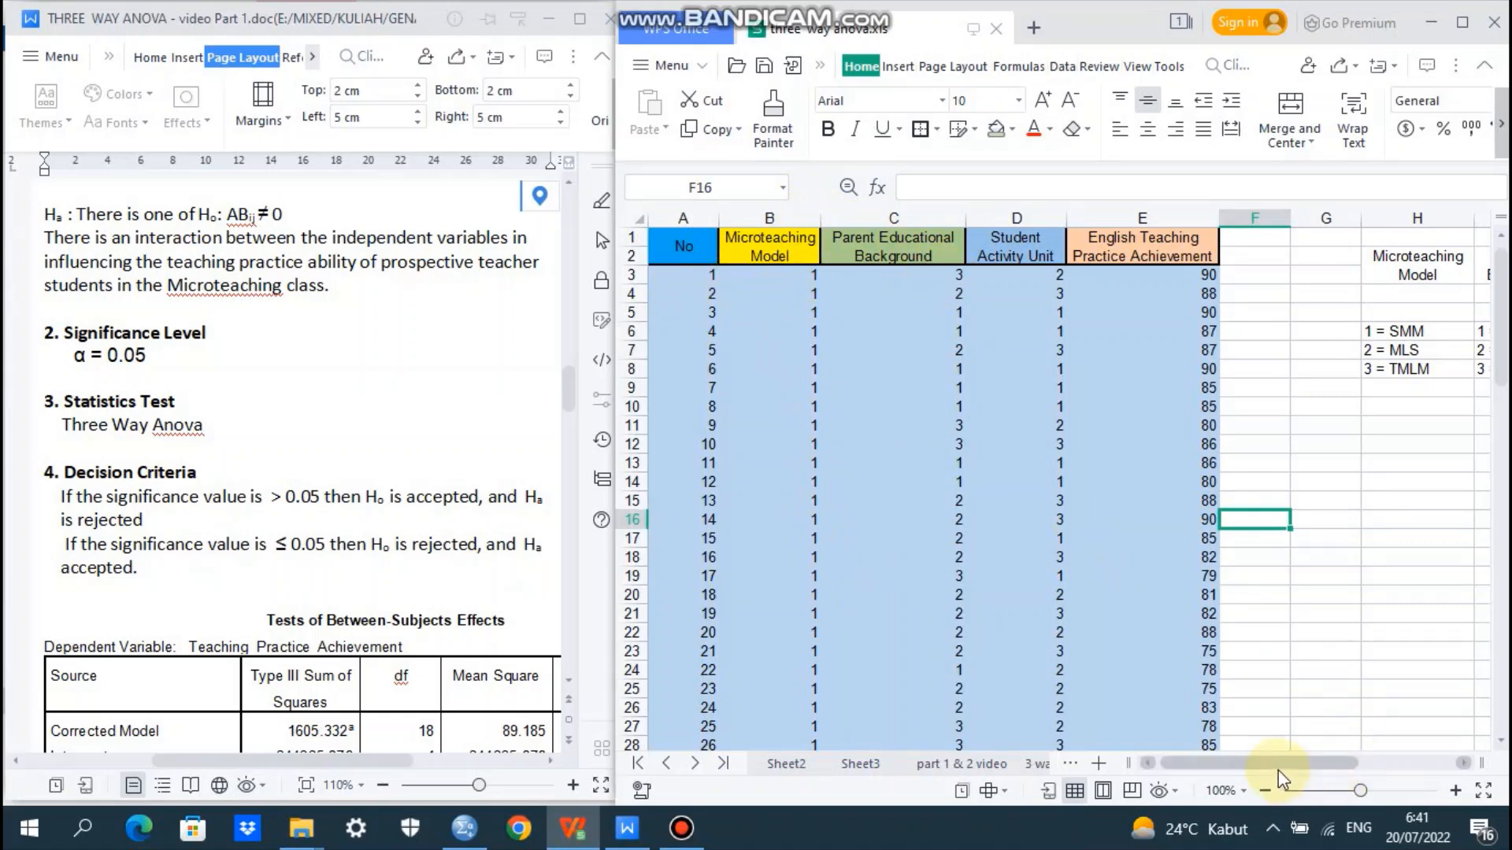
pyautogui.moveTo(1281, 768); pyautogui.dragTo(1367, 783)
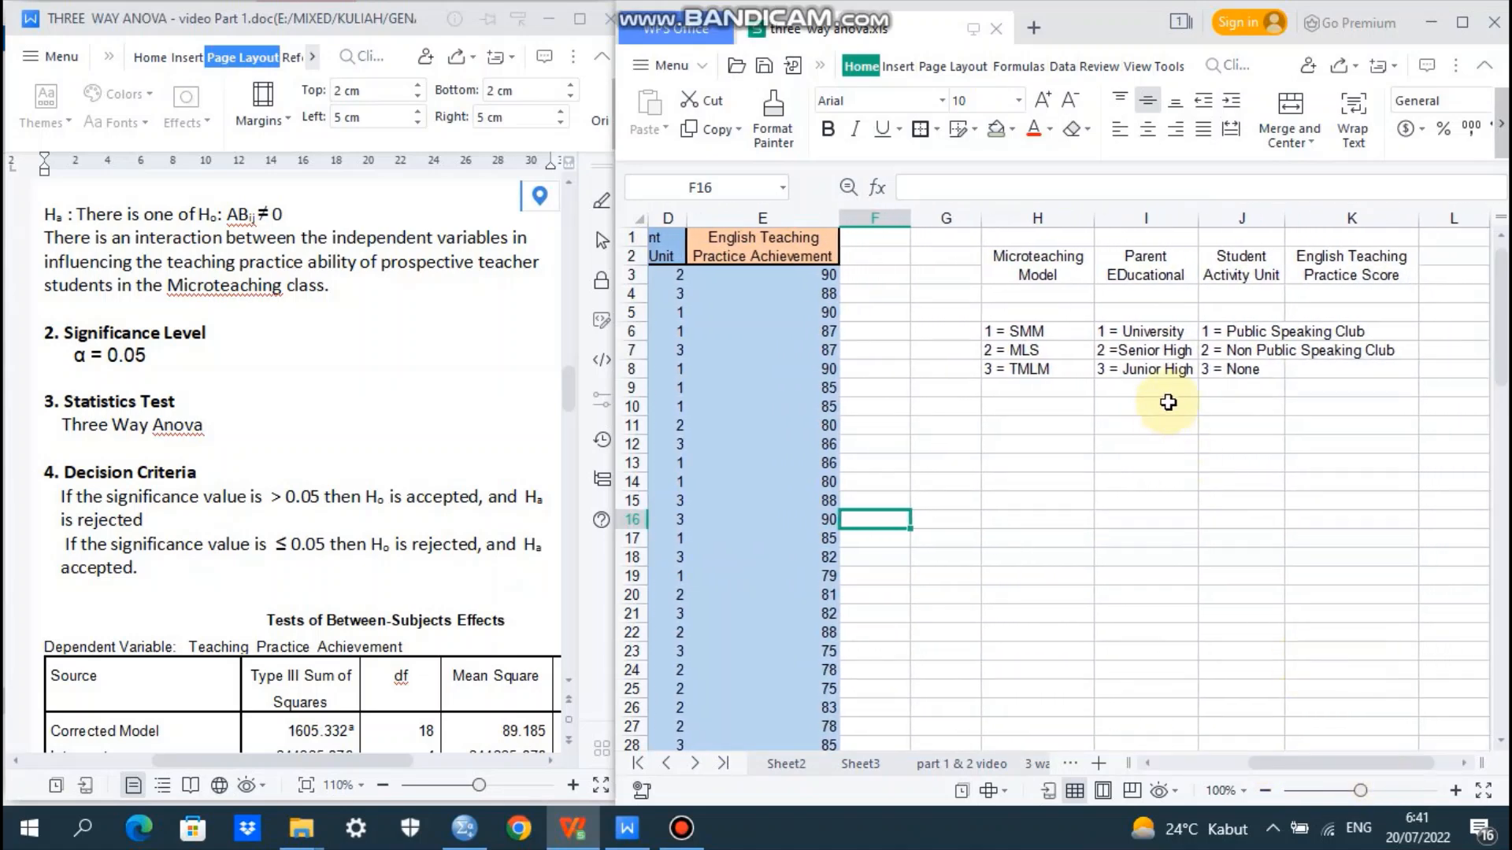
pyautogui.click(1356, 266)
pyautogui.press('Delete')
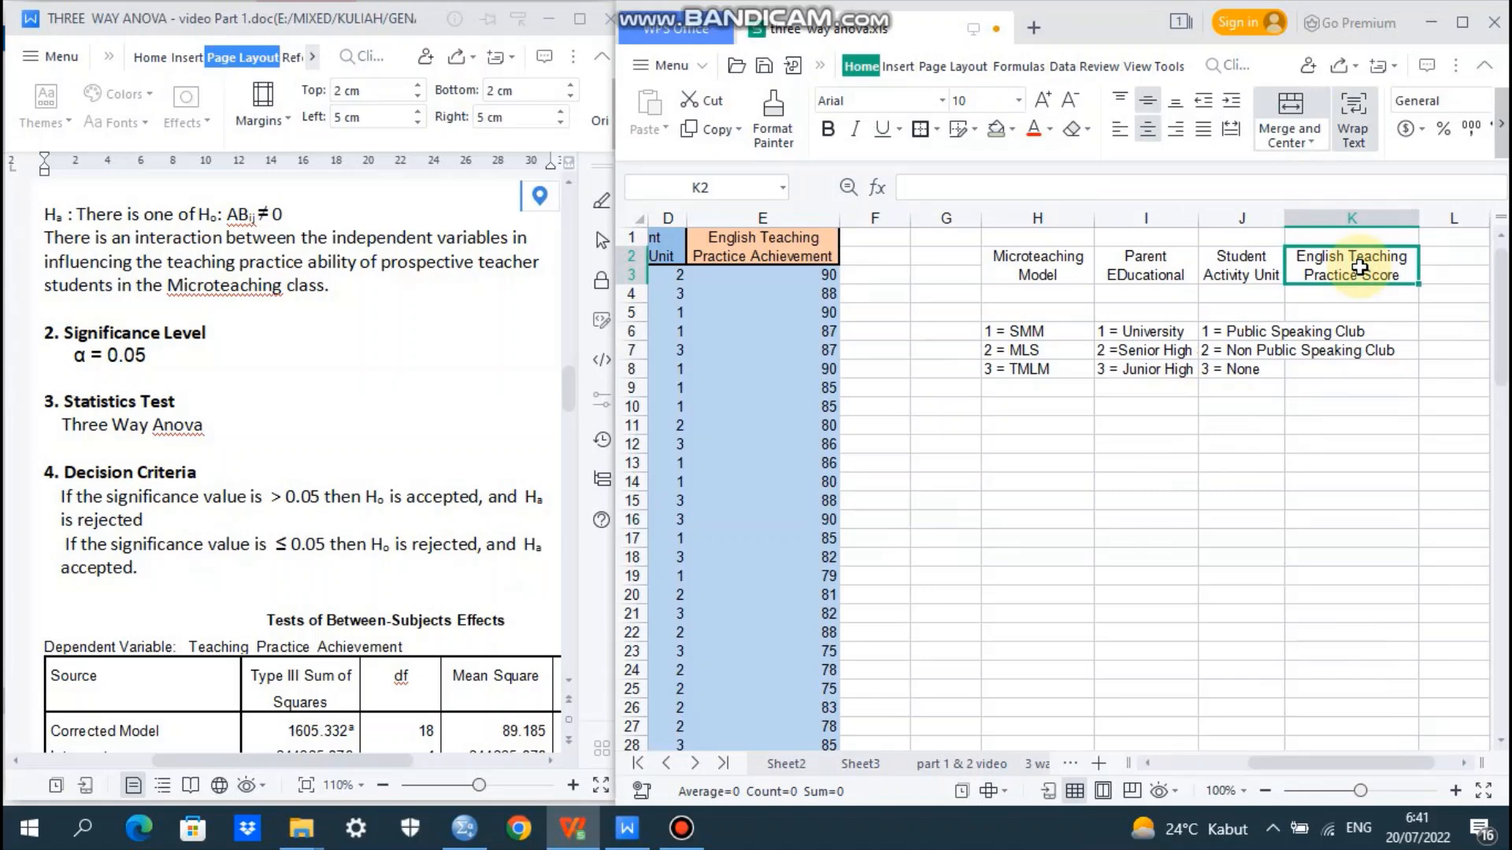
pyautogui.click(1292, 483)
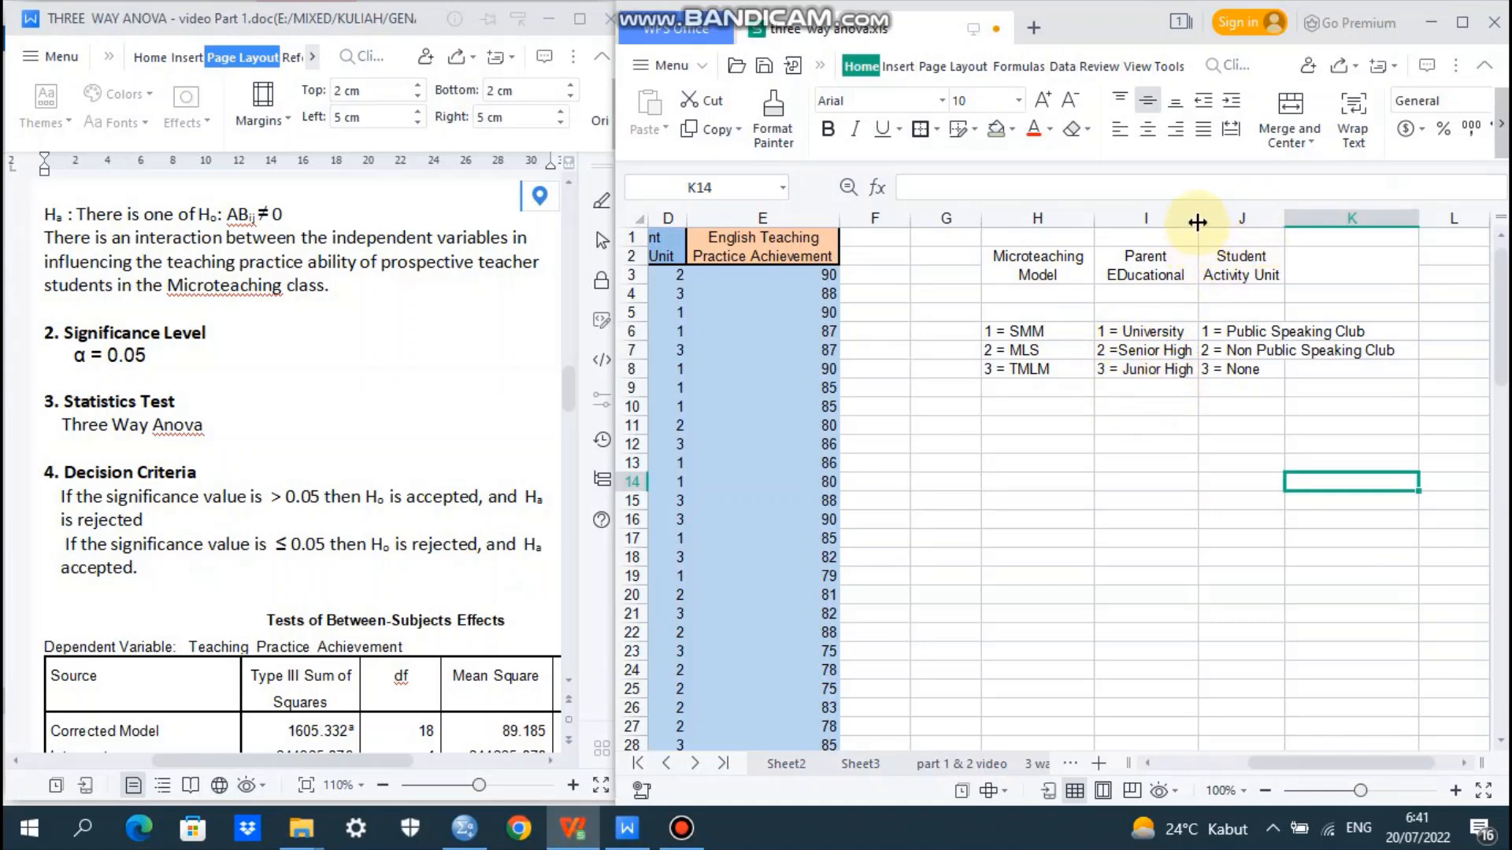
pyautogui.moveTo(1197, 222); pyautogui.dragTo(1220, 218)
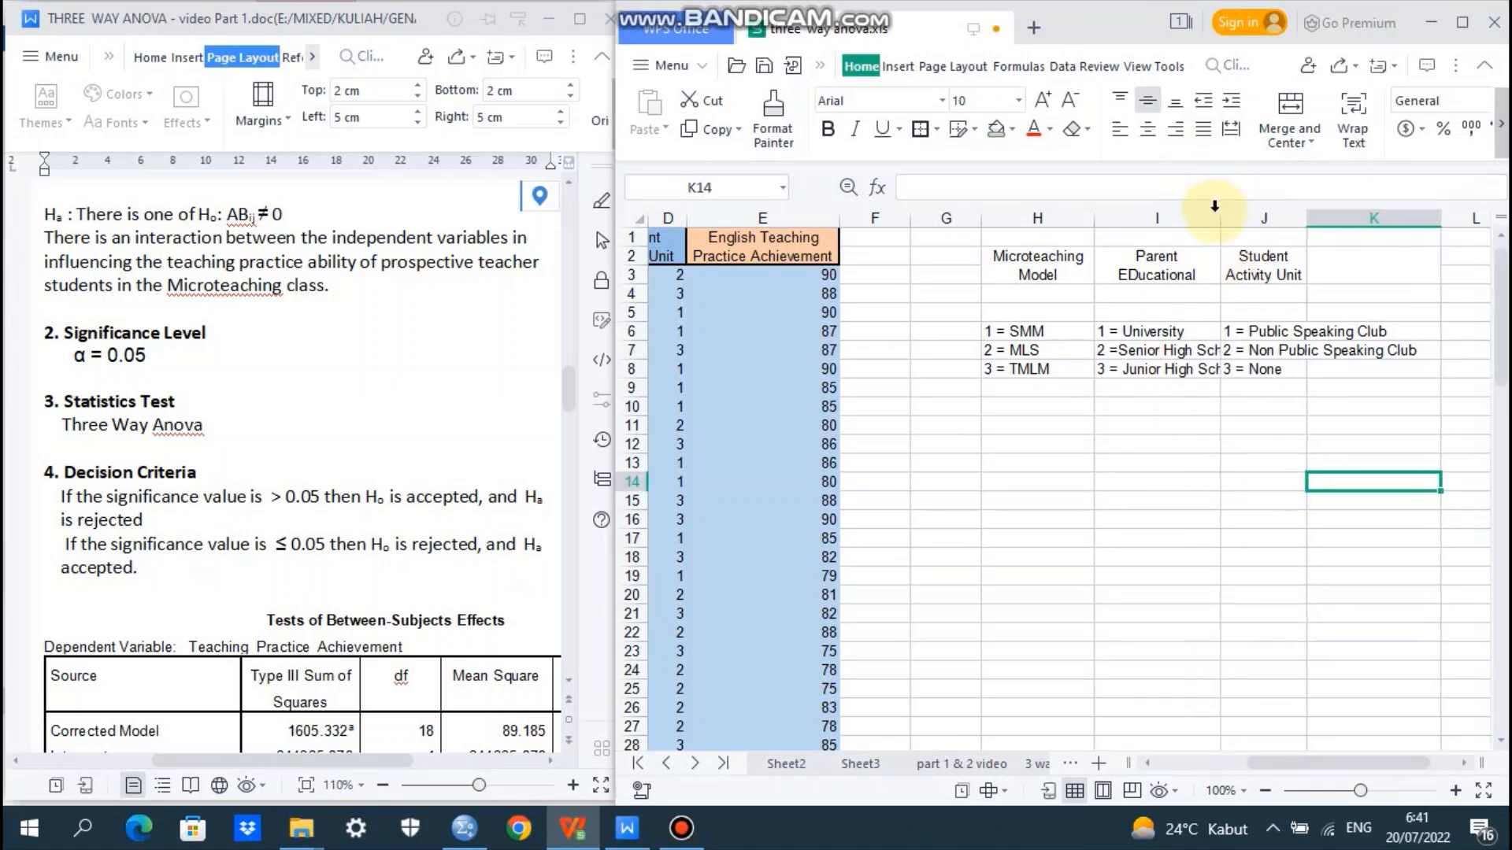
pyautogui.moveTo(1218, 213); pyautogui.dragTo(1250, 211)
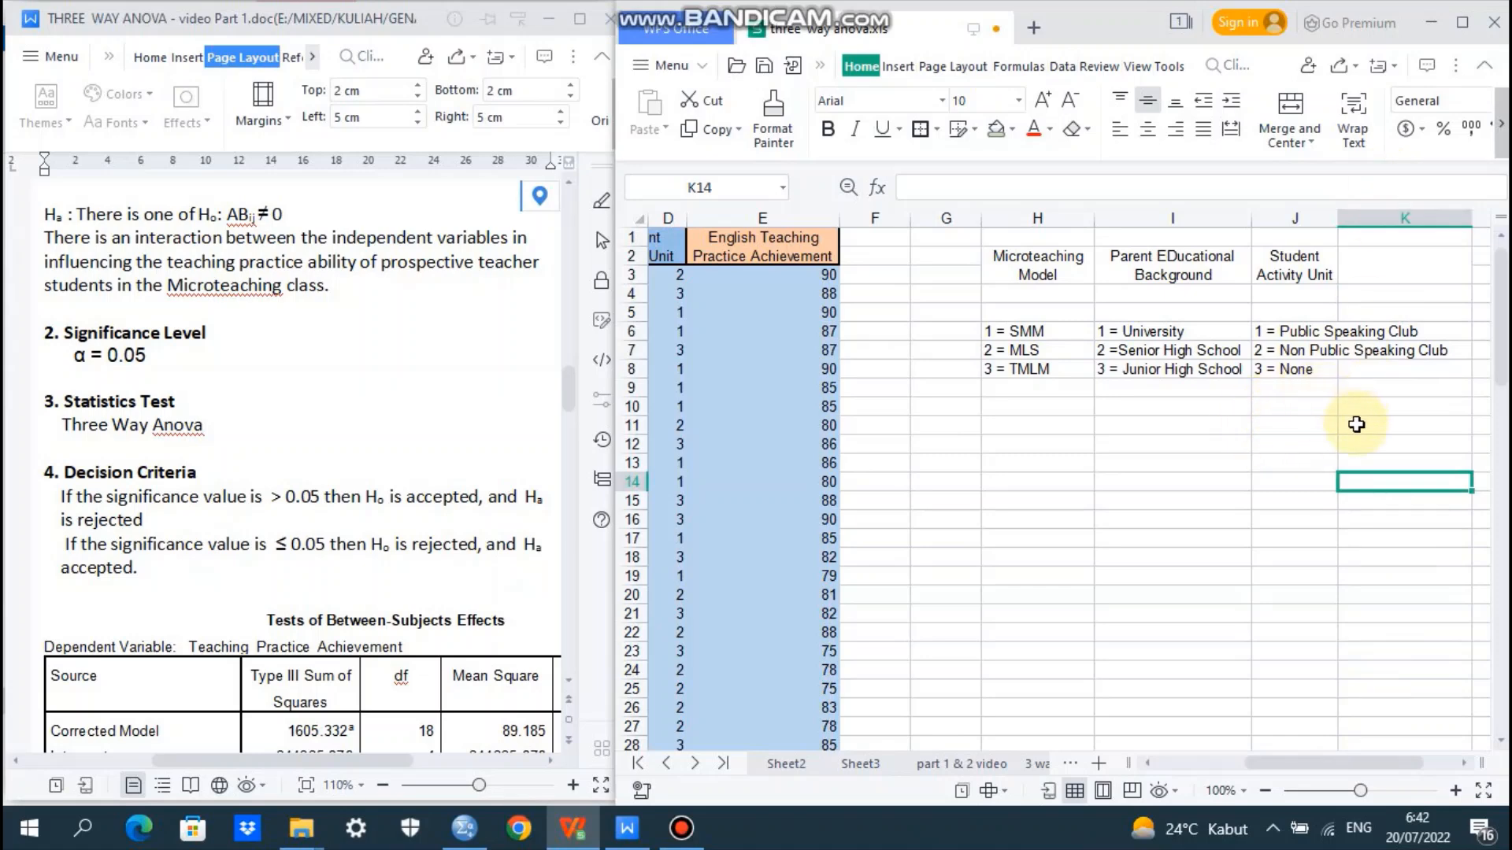
# Step: Examine the data table in columns A to E through all three color-coded microteaching model groups, down to sample 90
pyautogui.click(1303, 764)
pyautogui.moveTo(1303, 765); pyautogui.dragTo(1193, 793)
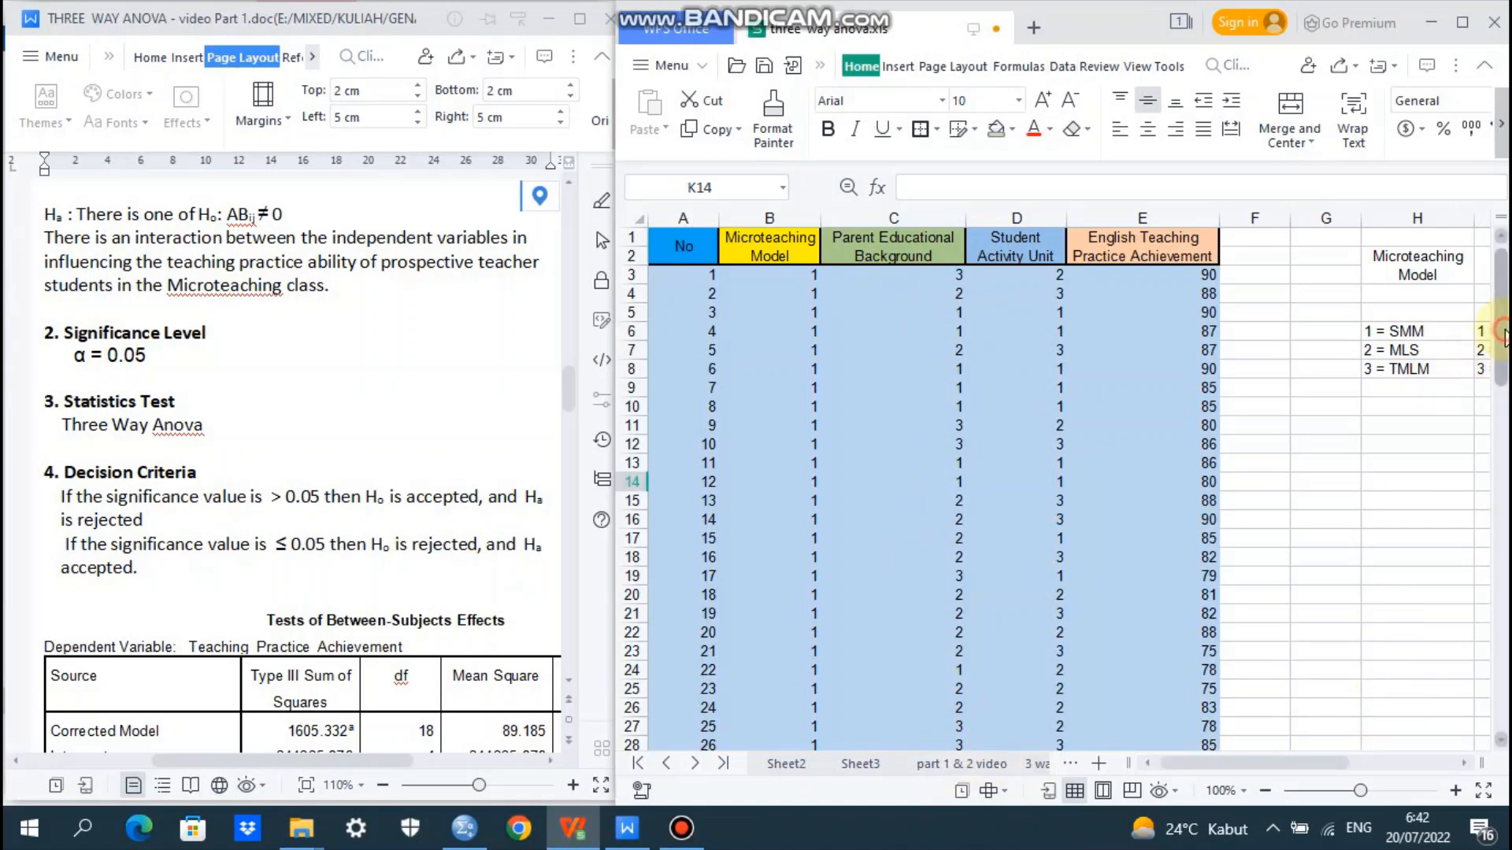
pyautogui.scroll(-3, 1505, 338)
pyautogui.scroll(2, 1504, 346)
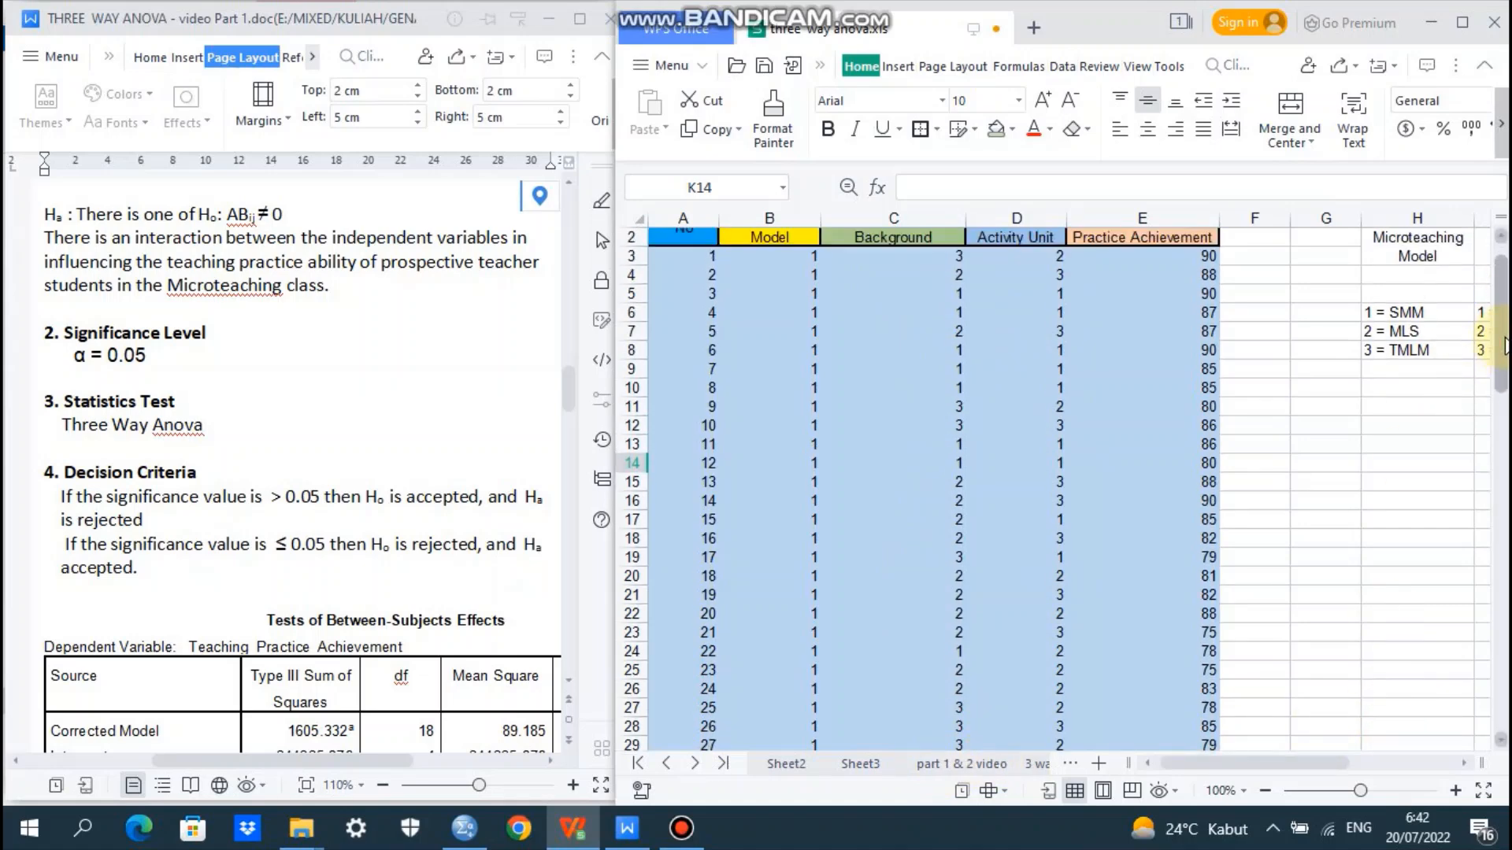
pyautogui.scroll(-1, 1504, 346)
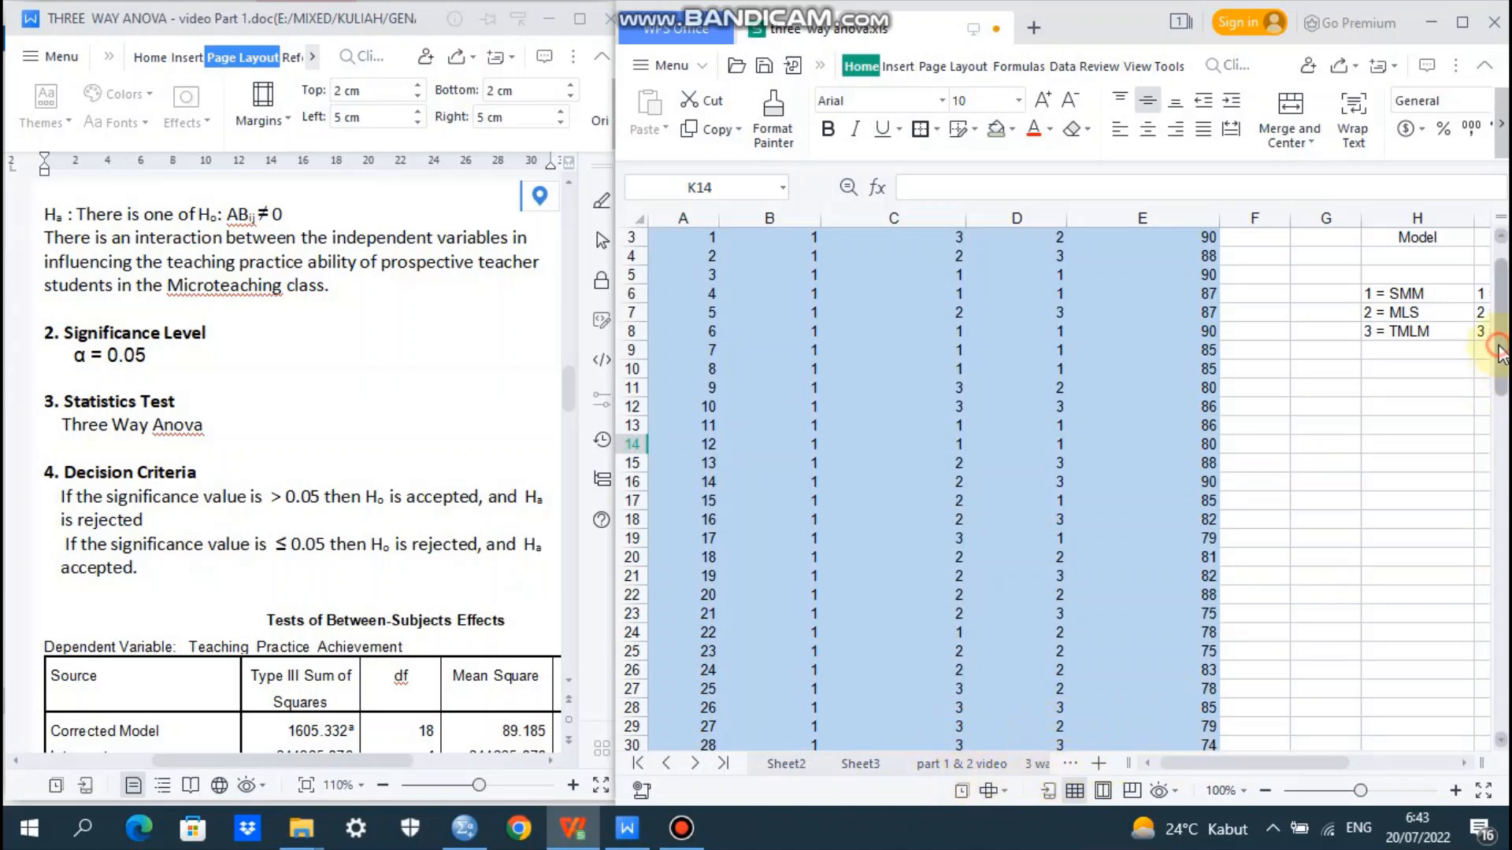
pyautogui.scroll(-2, 1504, 394)
pyautogui.scroll(-4, 1504, 386)
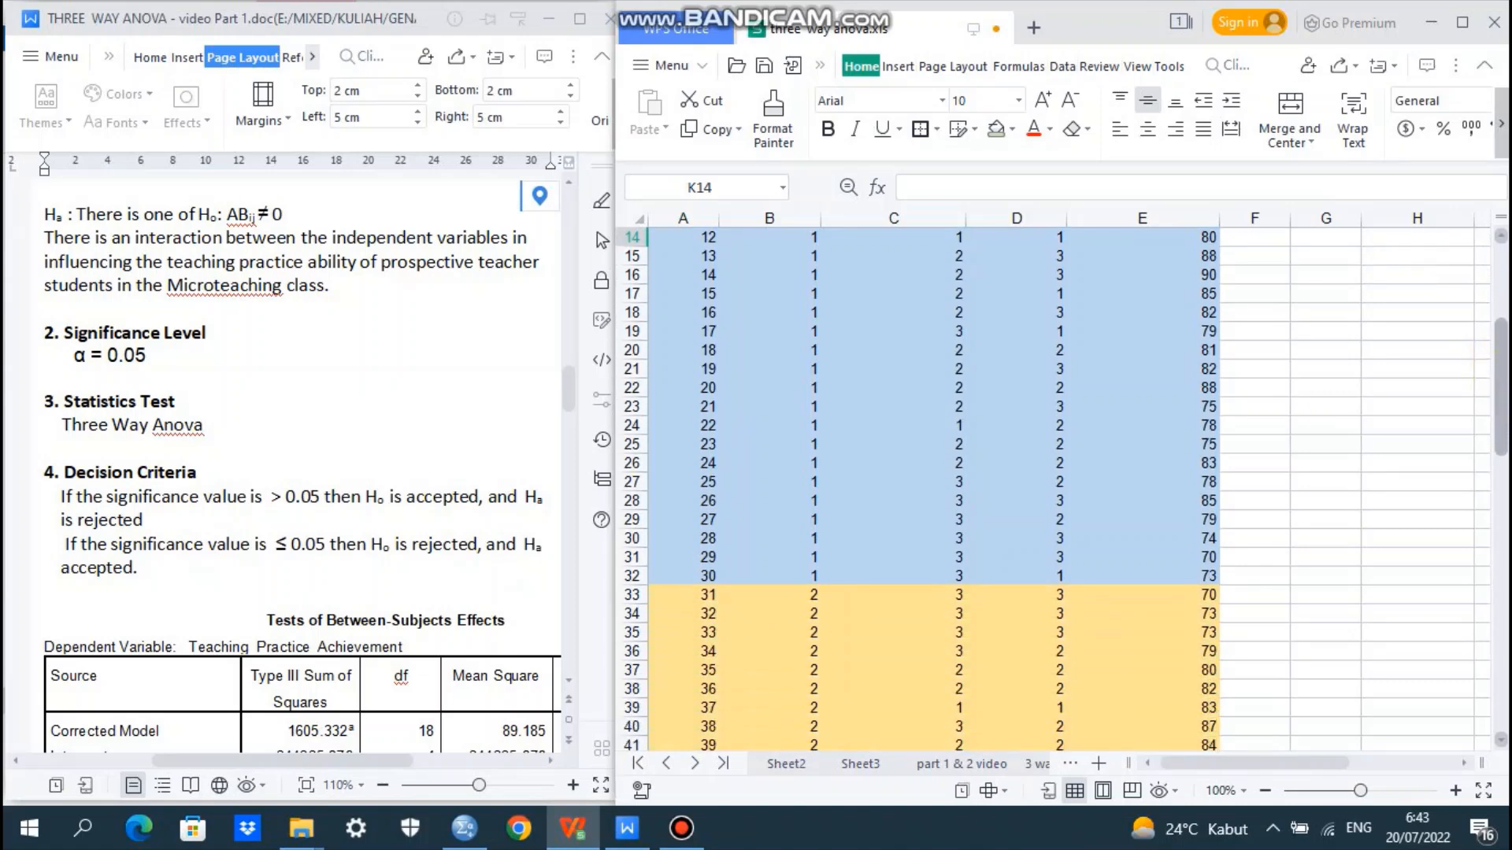
pyautogui.scroll(-3, 1063, 489)
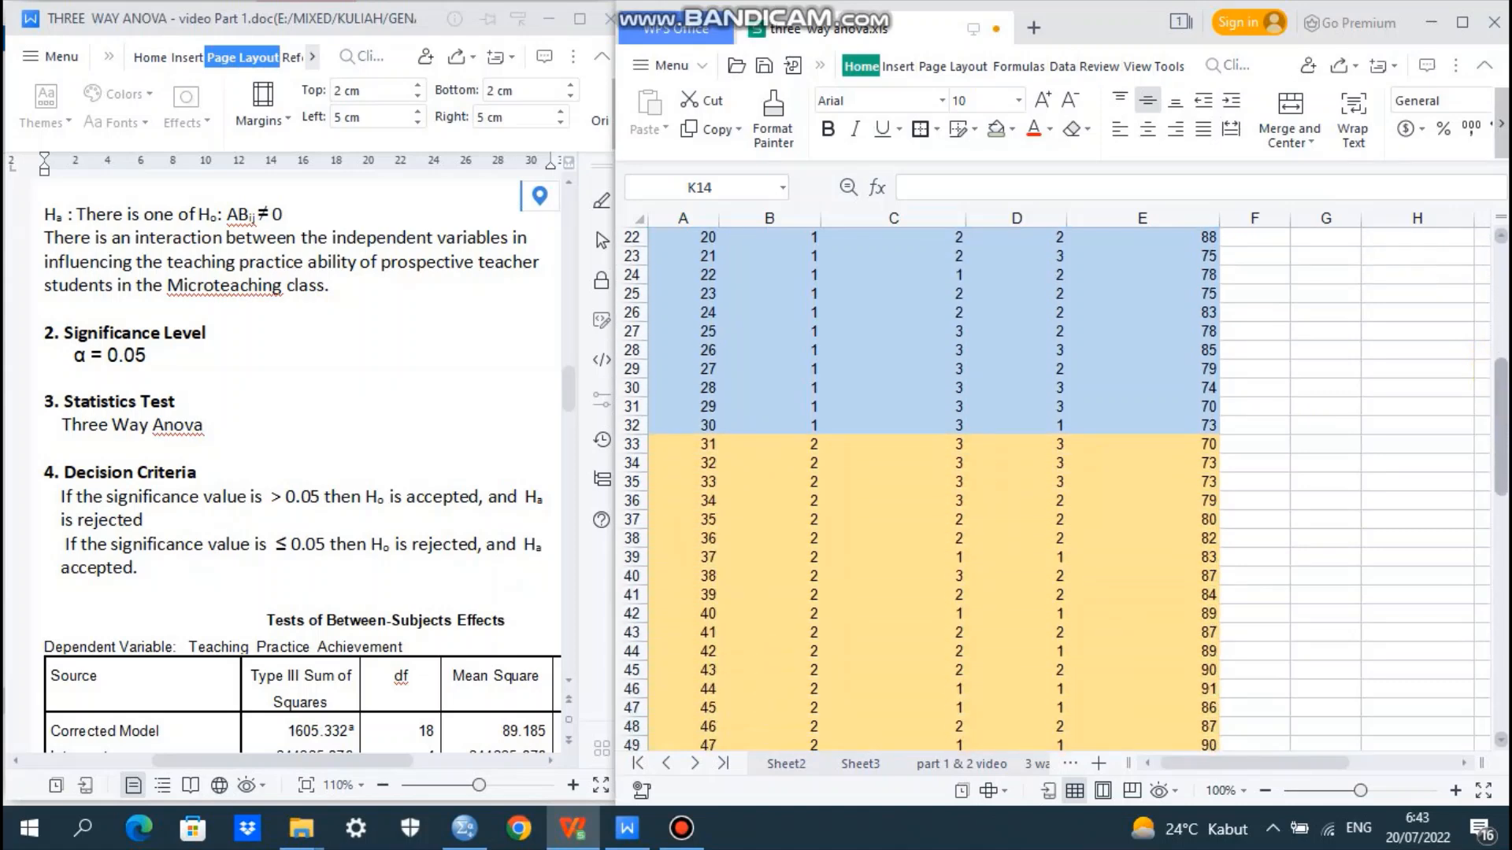
pyautogui.scroll(-1, 1063, 488)
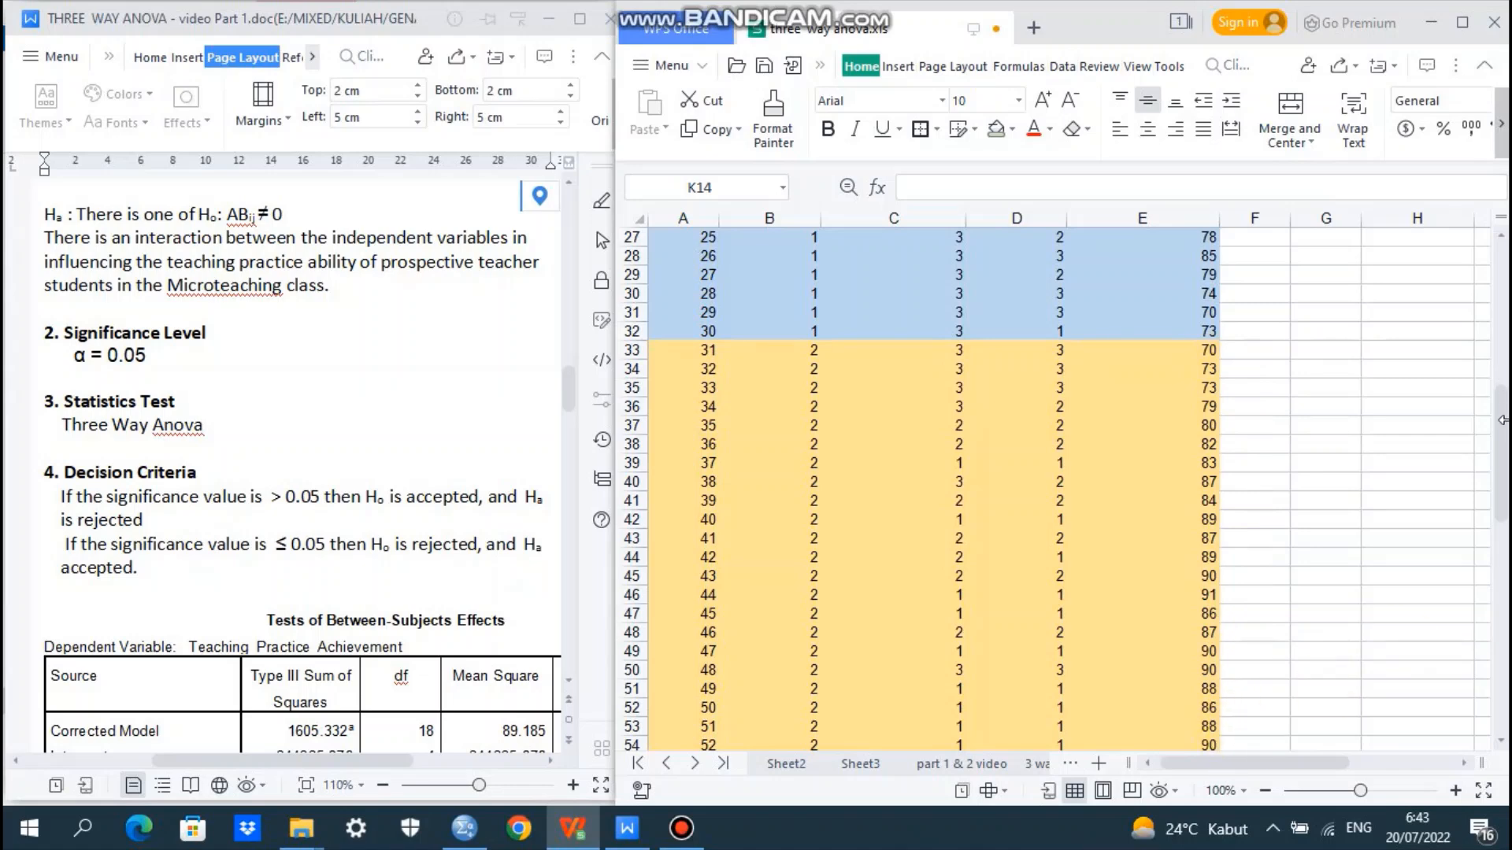
pyautogui.click(1499, 443)
pyautogui.moveTo(1499, 443); pyautogui.dragTo(1504, 494)
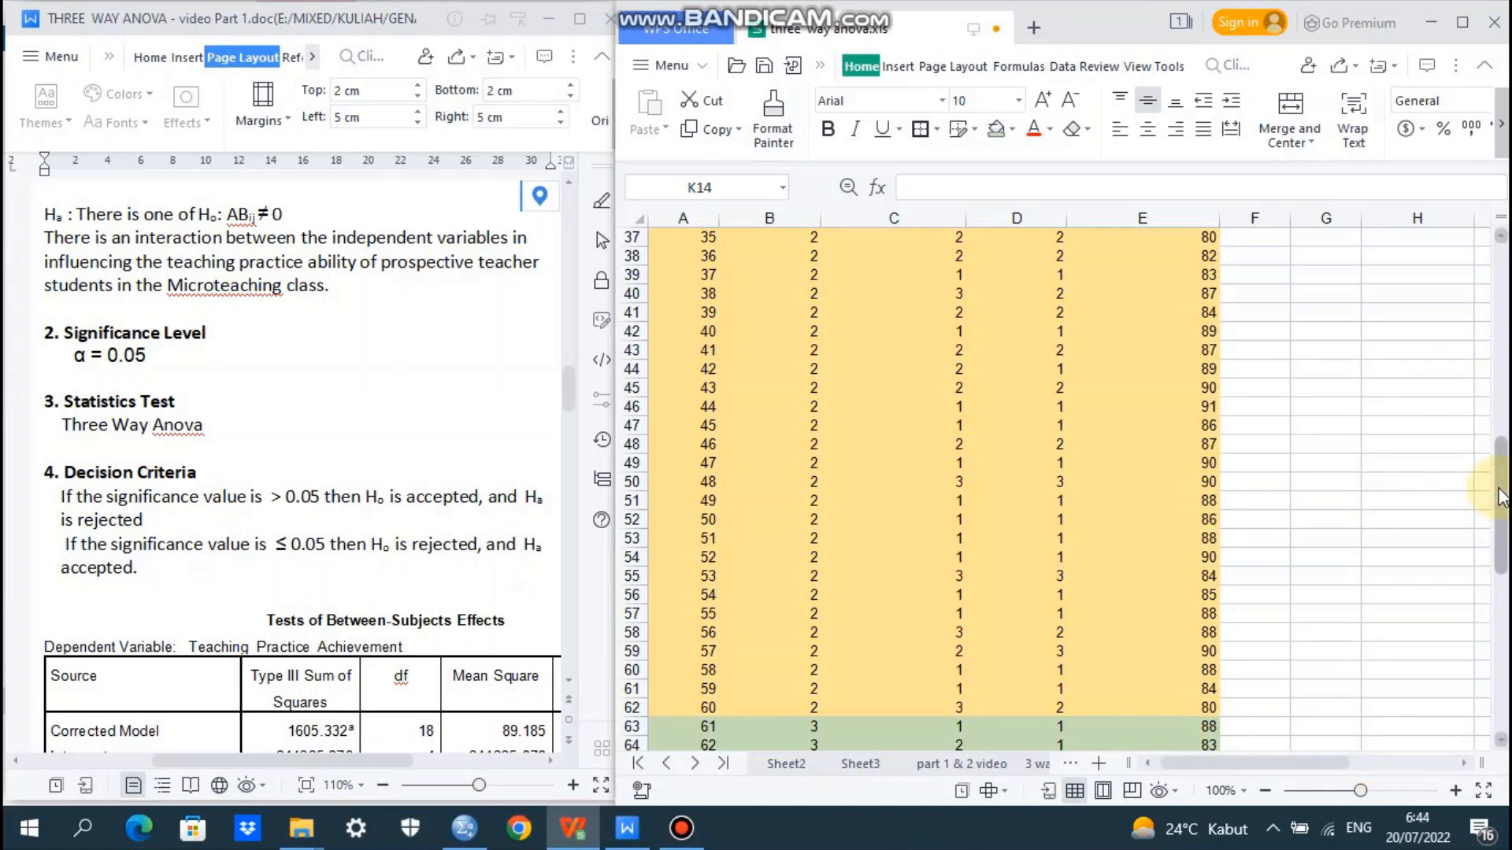
pyautogui.moveTo(1502, 497); pyautogui.dragTo(1508, 625)
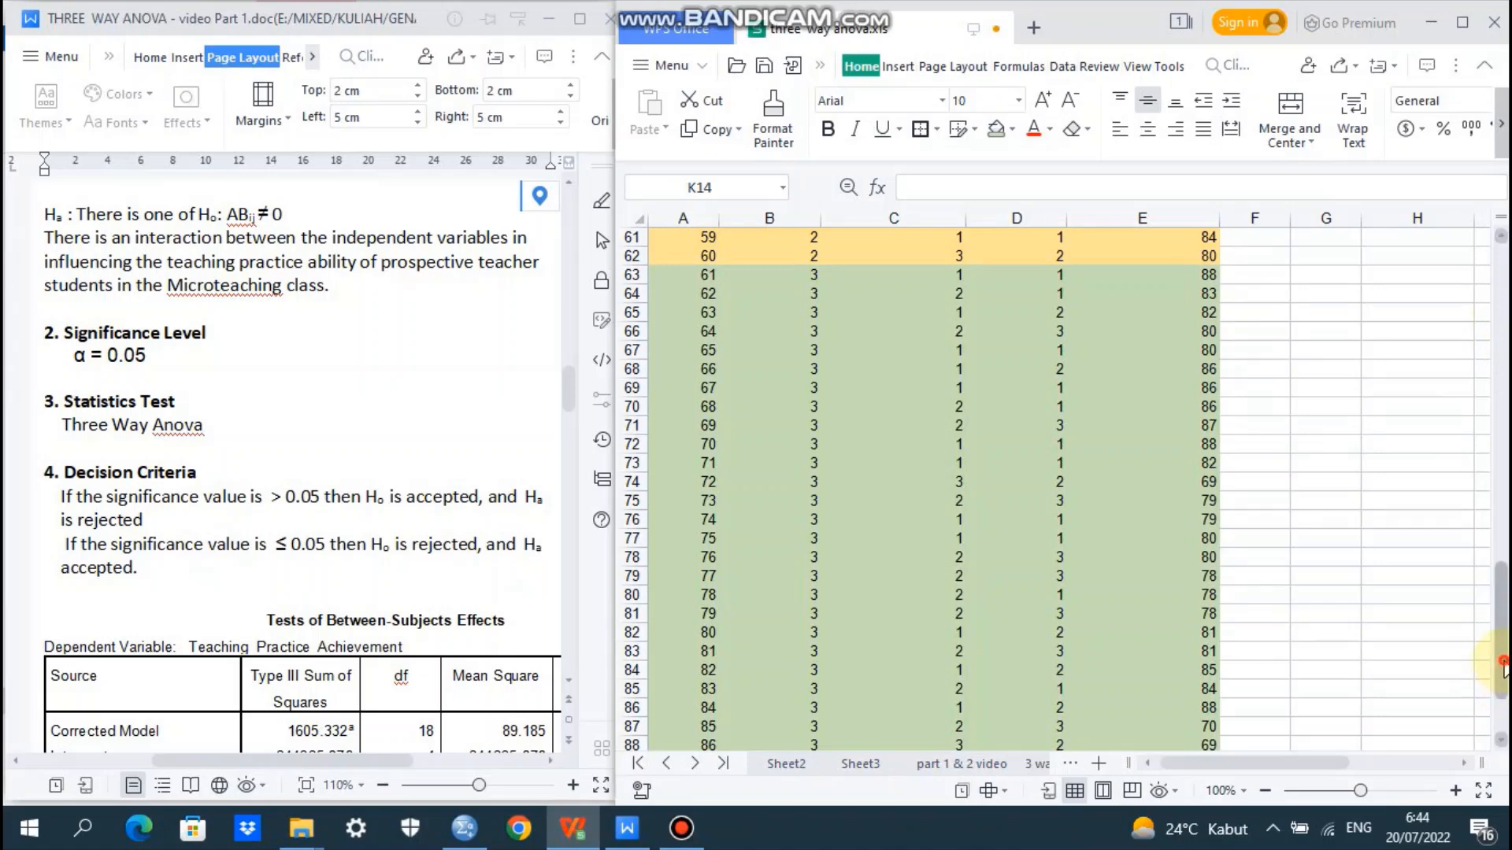
pyautogui.moveTo(1503, 665); pyautogui.dragTo(1505, 697)
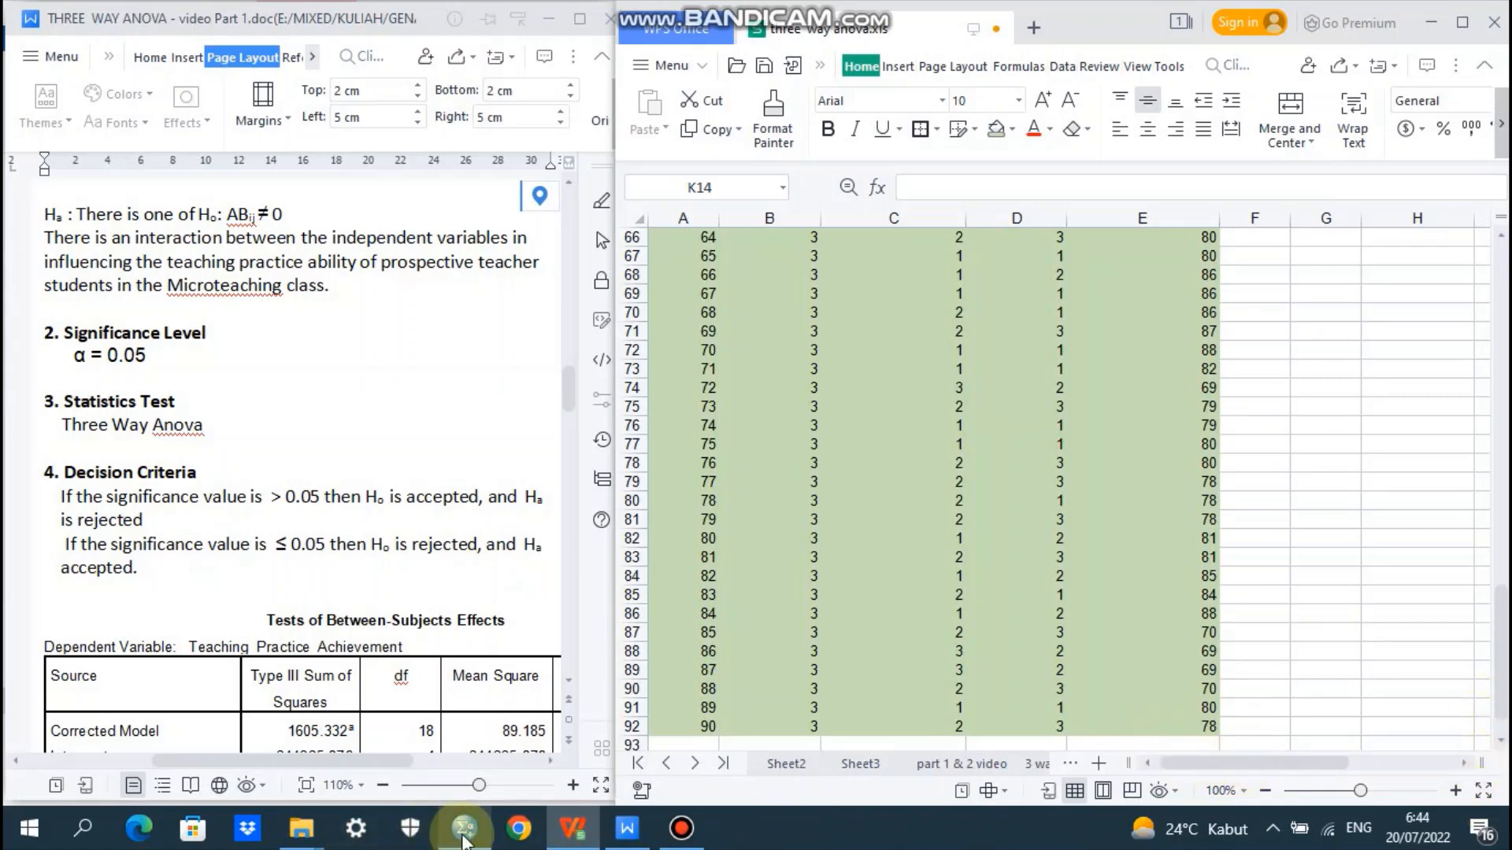
# Step: Switch to the empty dataset in IBM SPSS Statistics
pyautogui.click(464, 841)
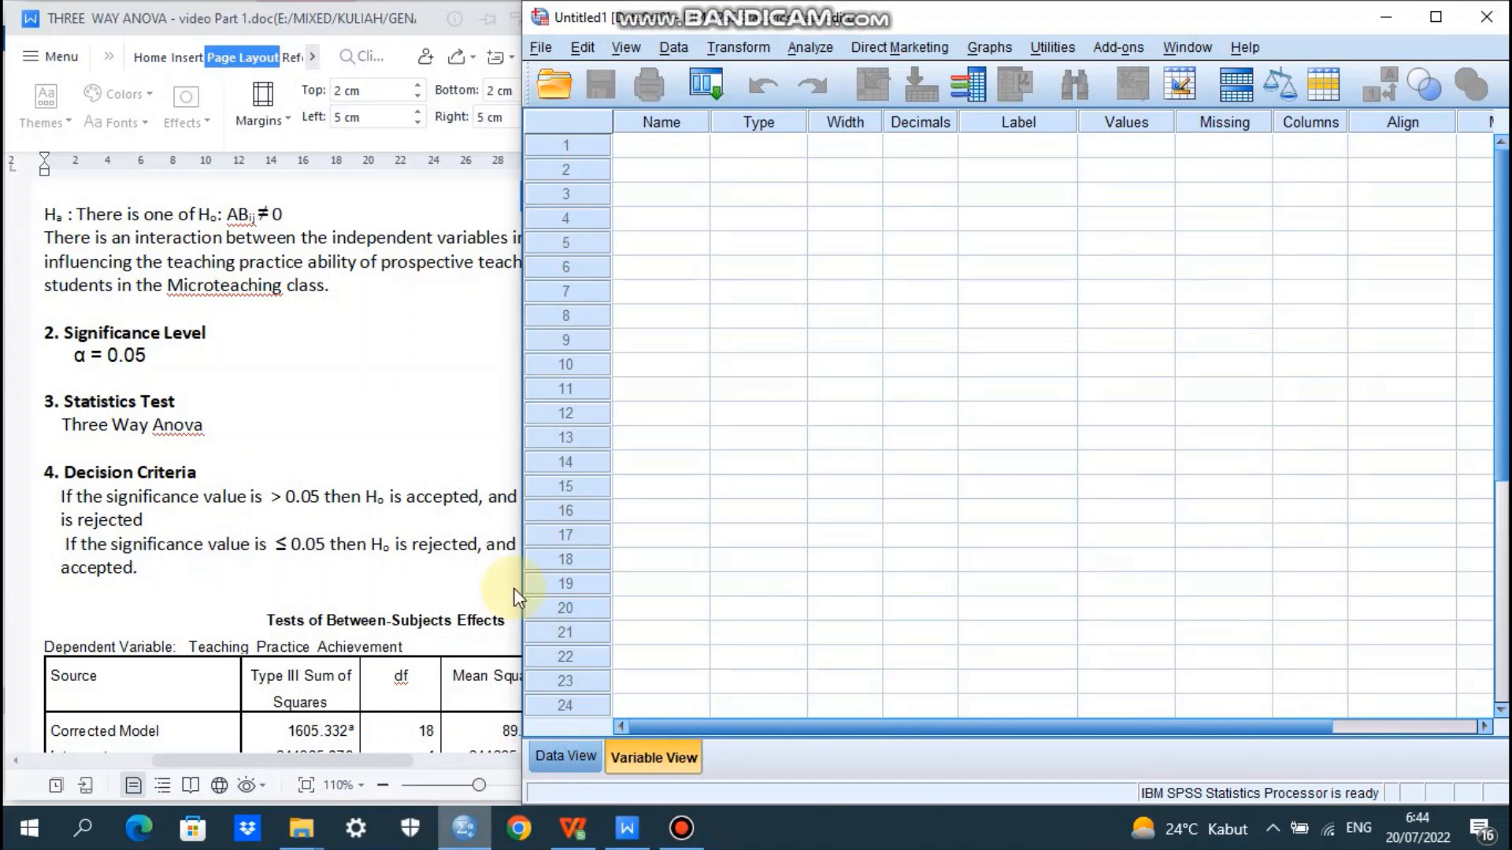
# Step: Try to name the first variable Microteaching_Models
pyautogui.click(648, 148)
pyautogui.write('Microteaching M')
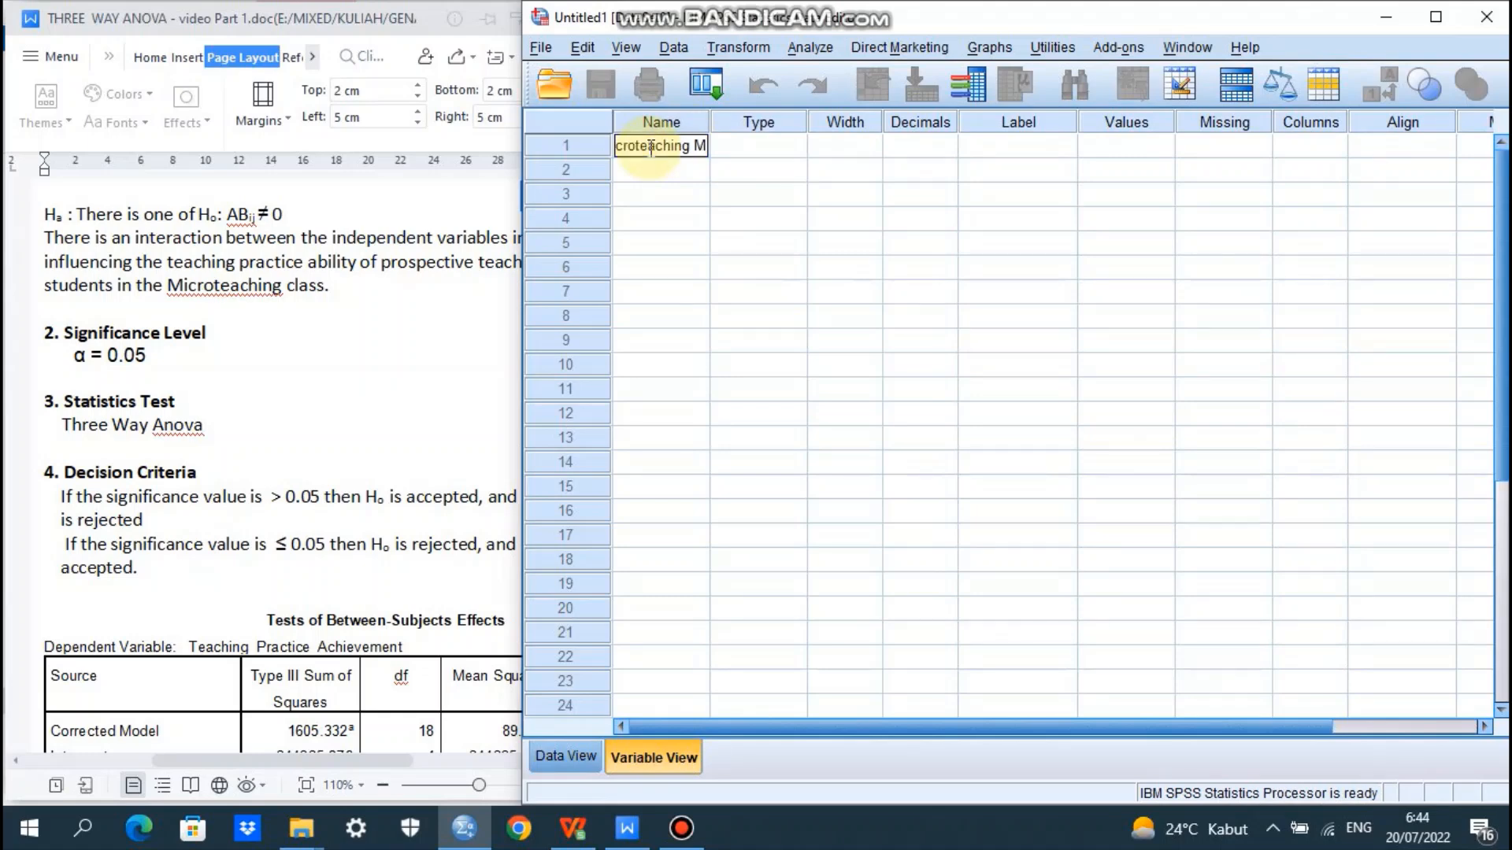
pyautogui.press('BackSpace')
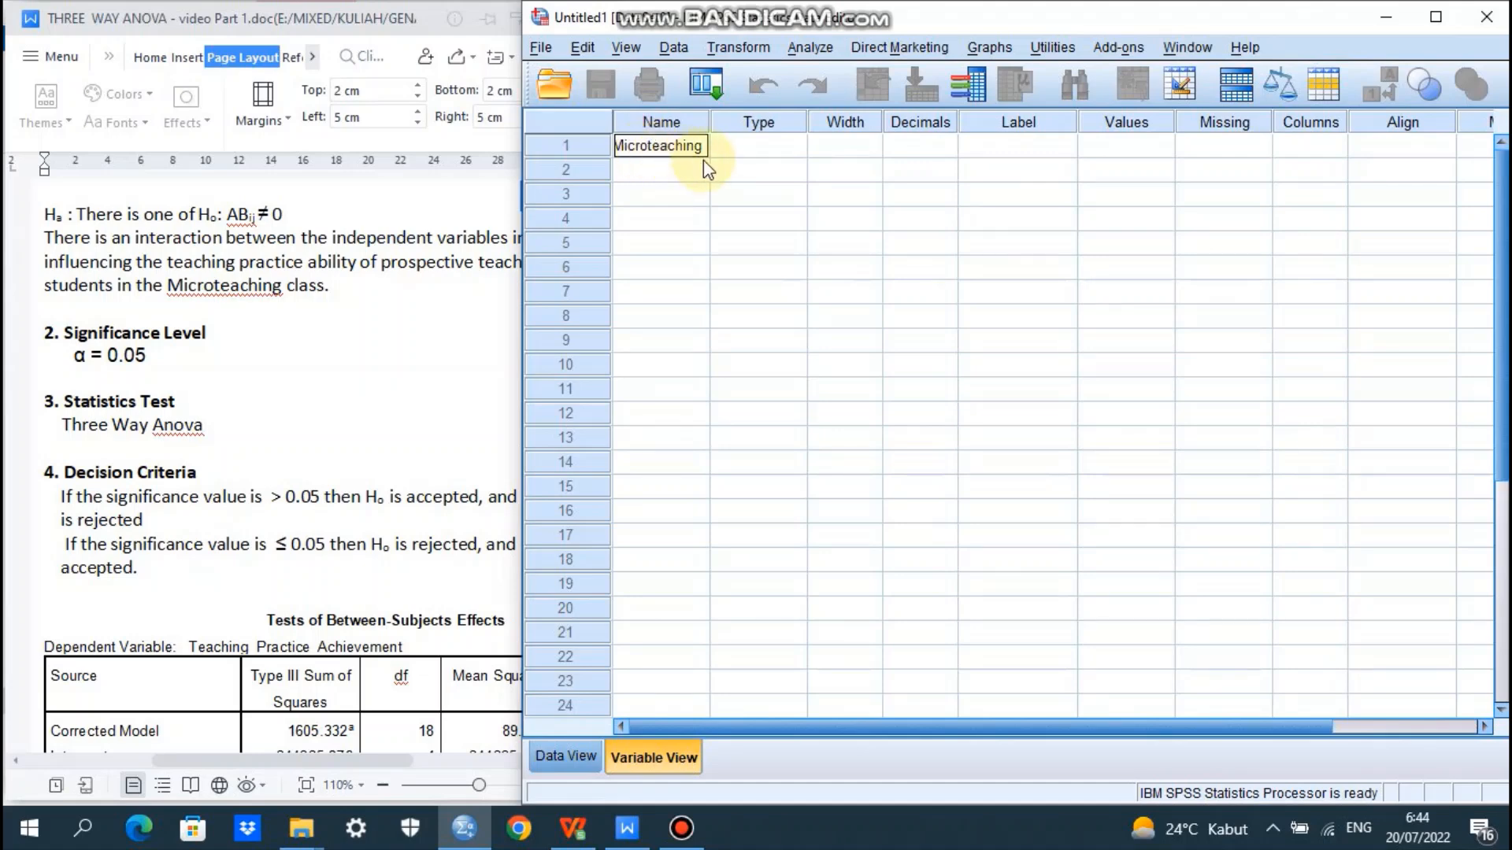
pyautogui.write('_')
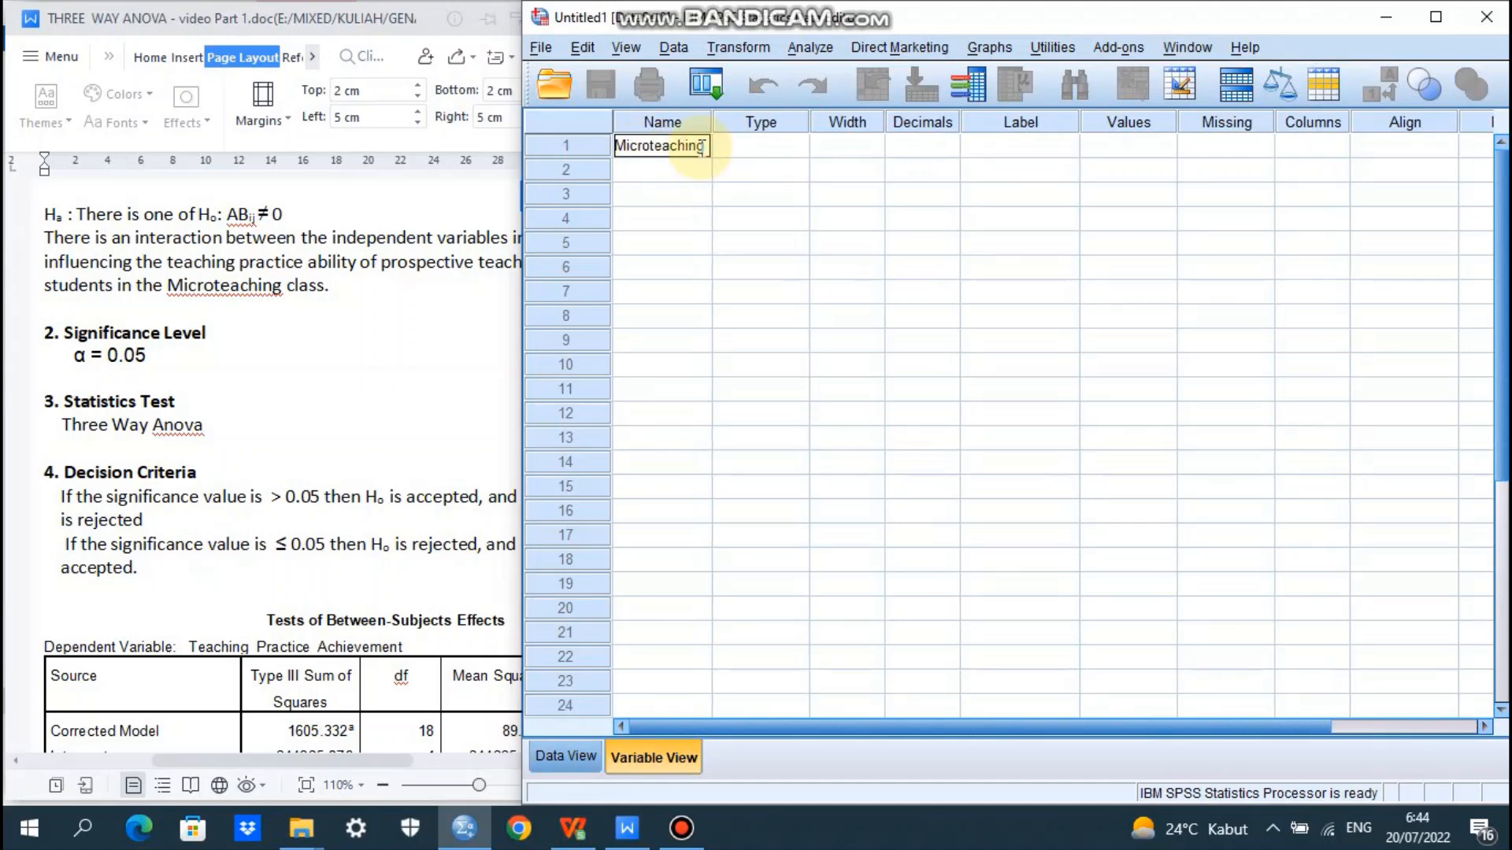
pyautogui.write('Models')
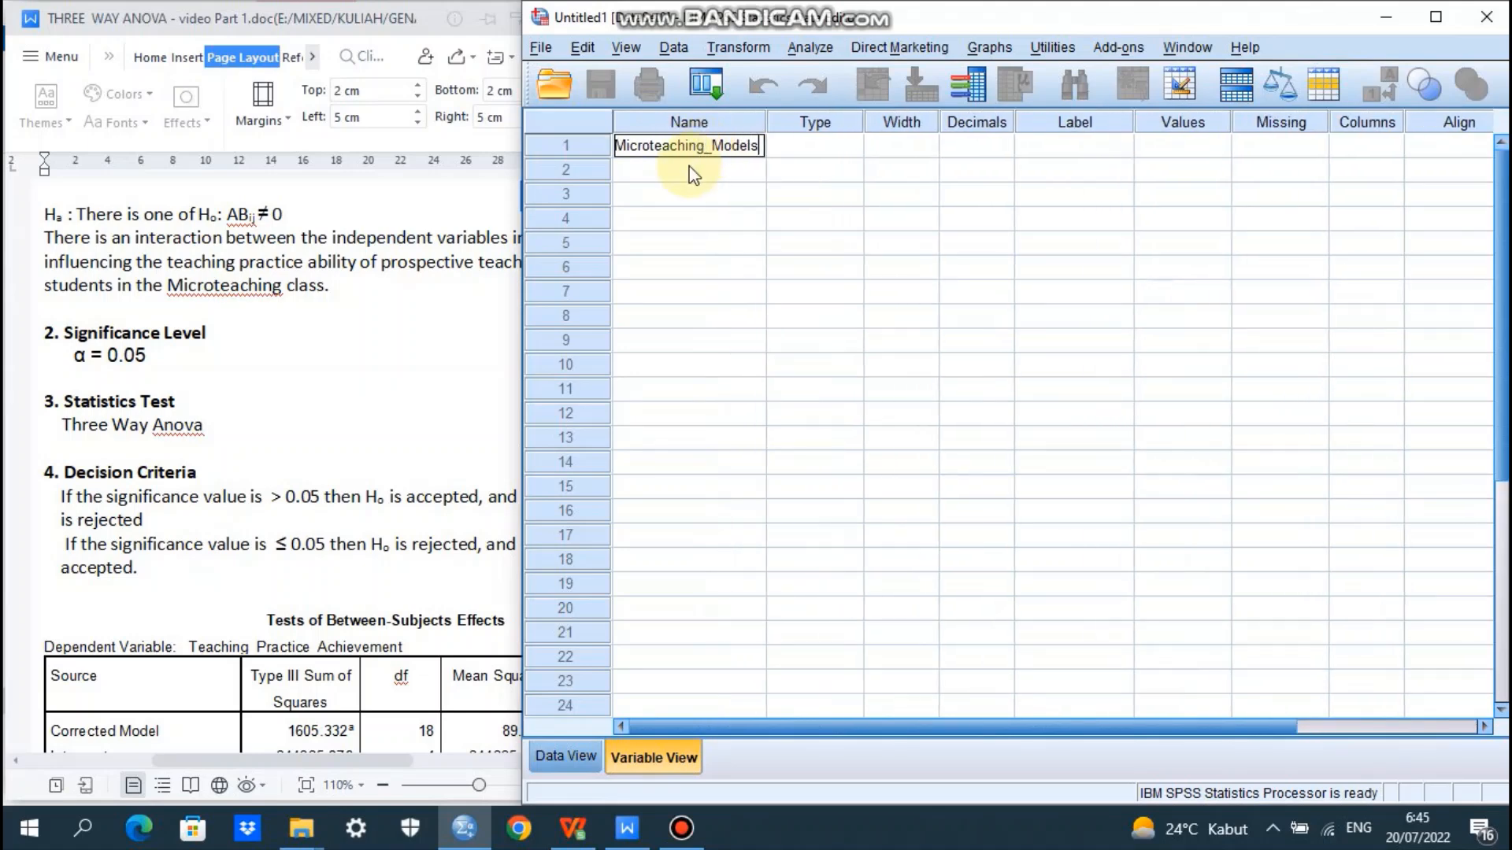
pyautogui.click(686, 167)
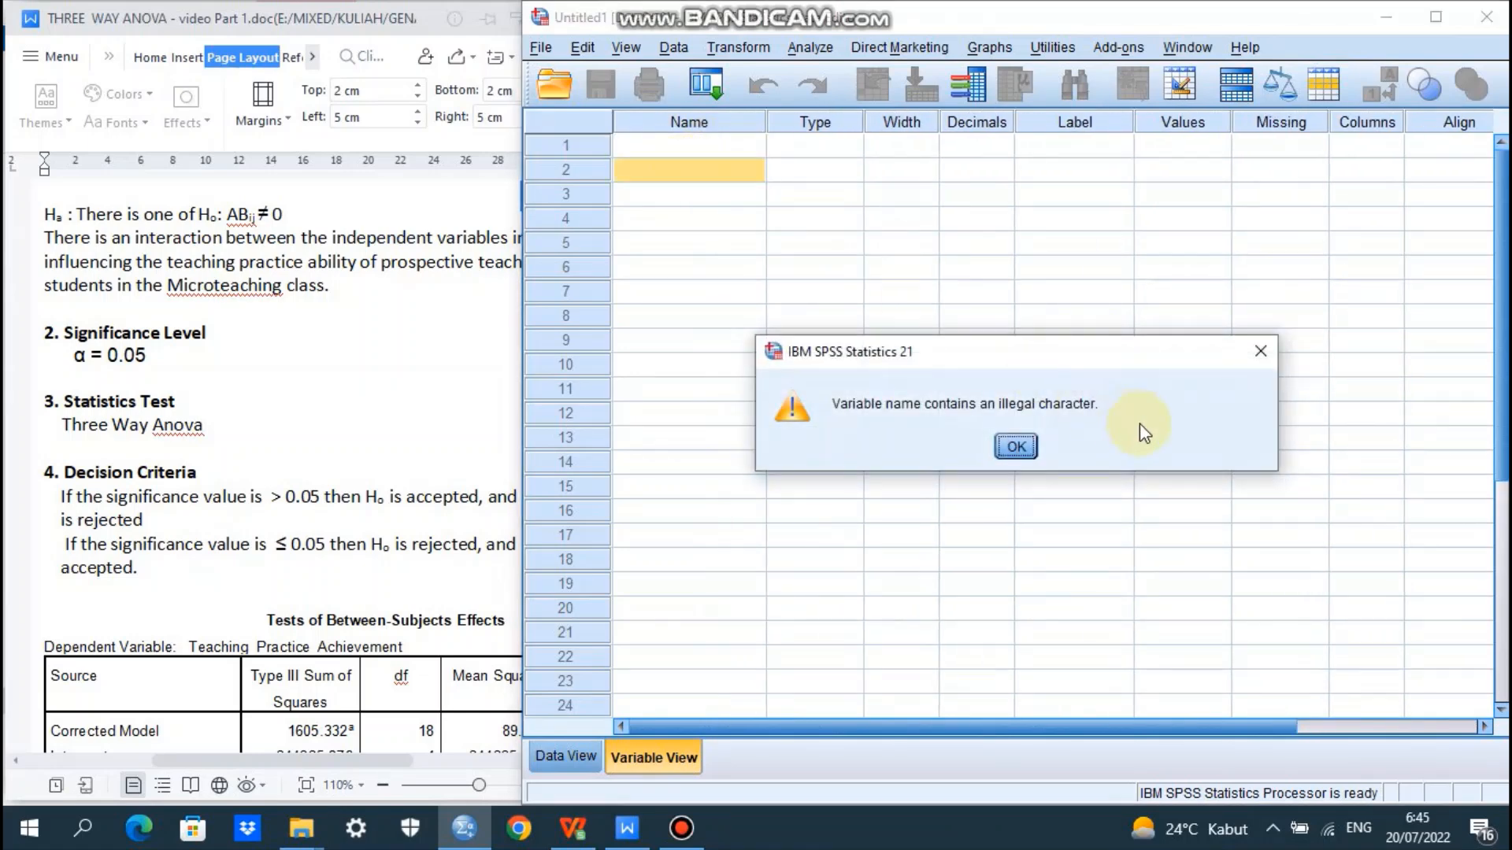
pyautogui.click(1016, 447)
# Step: Name the first variable Microteaching_models and the second variable ParentEducationalBackground
pyautogui.click(668, 147)
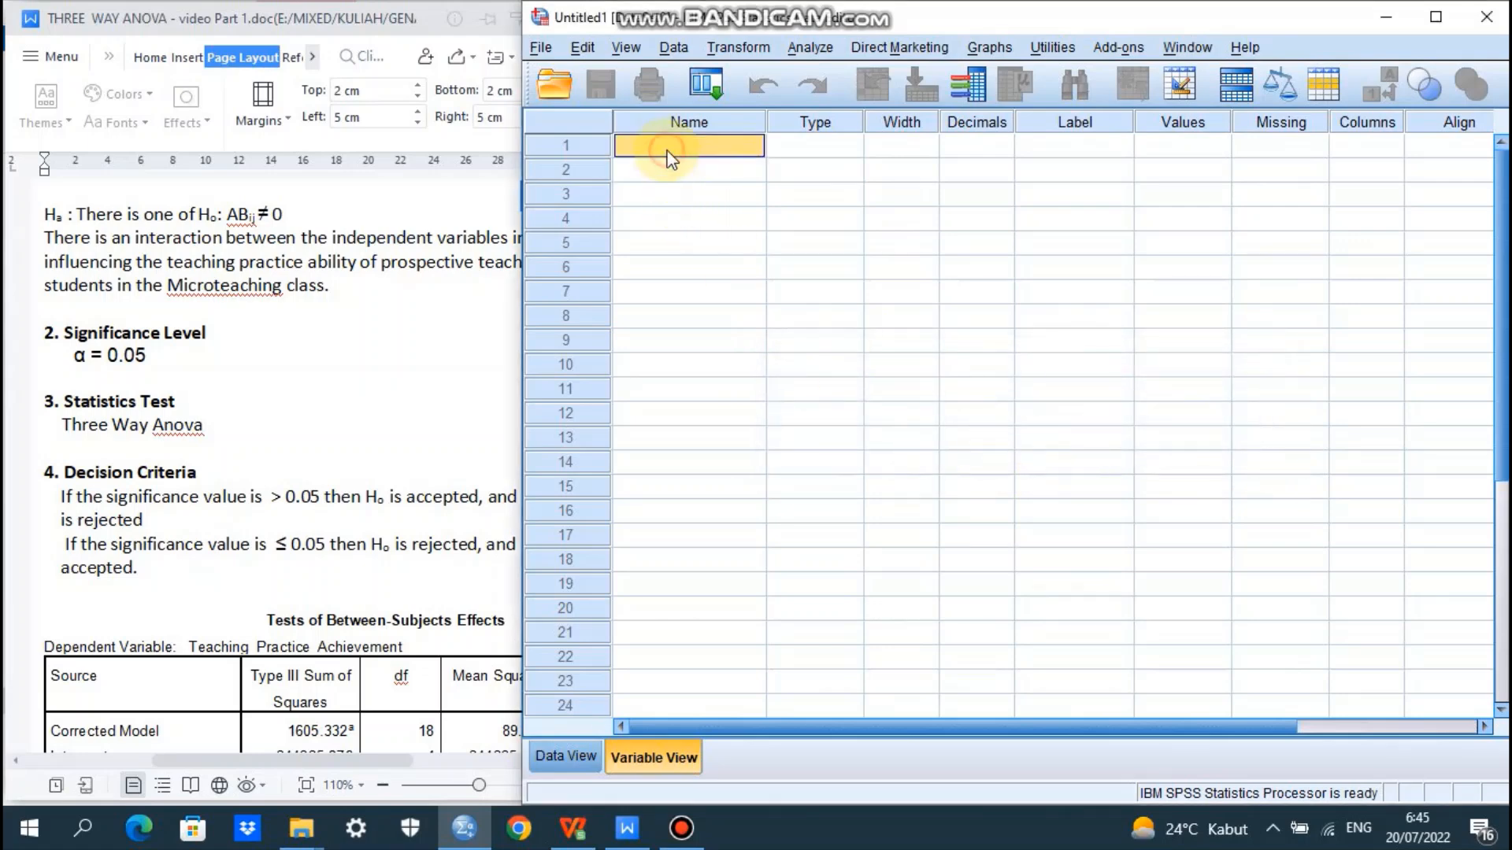
pyautogui.write('Microteaching_models')
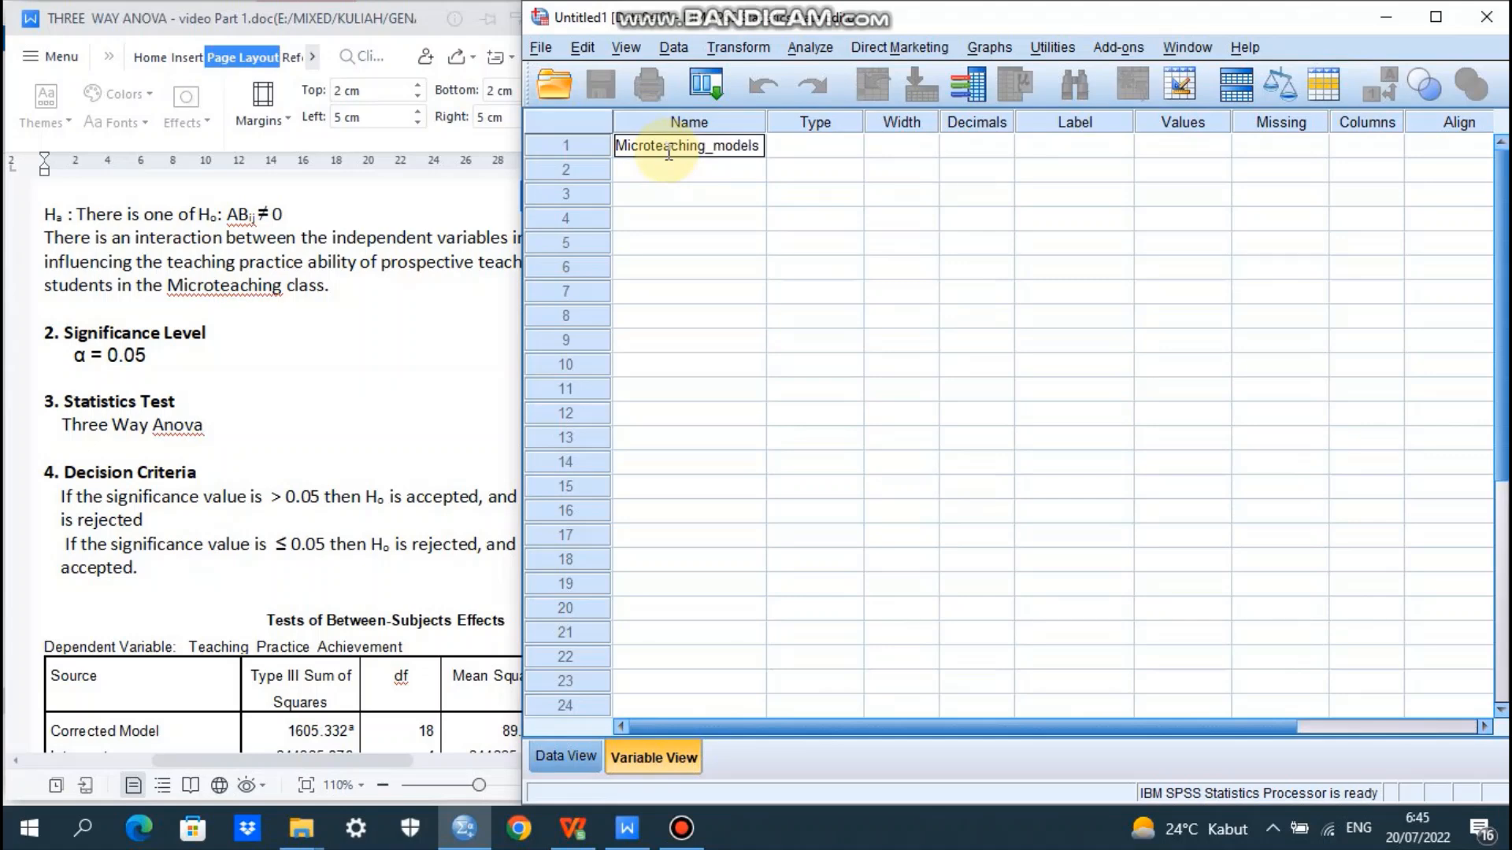
pyautogui.click(673, 175)
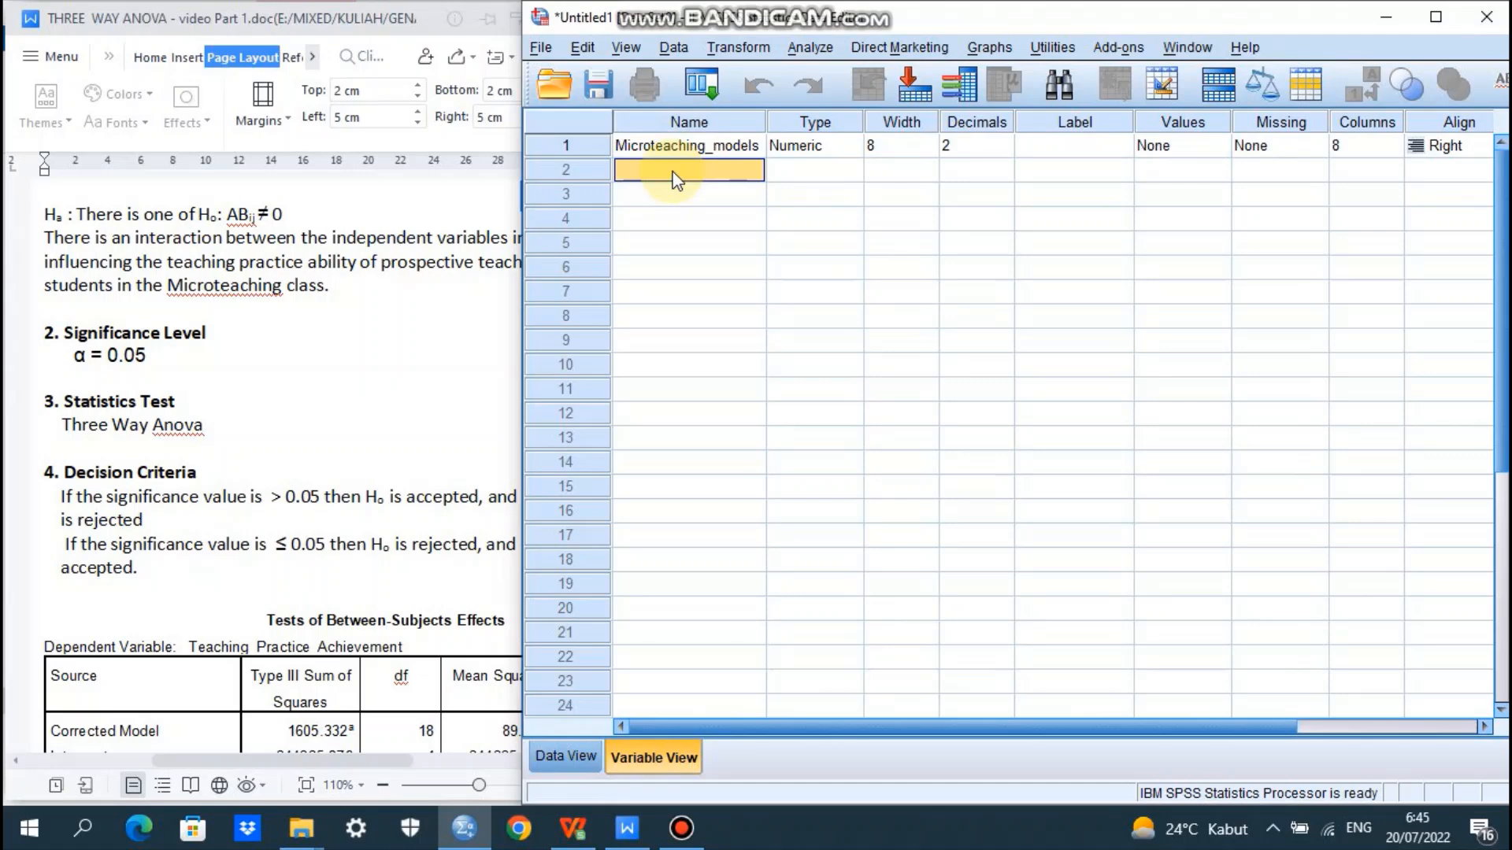
pyautogui.write('ParentE')
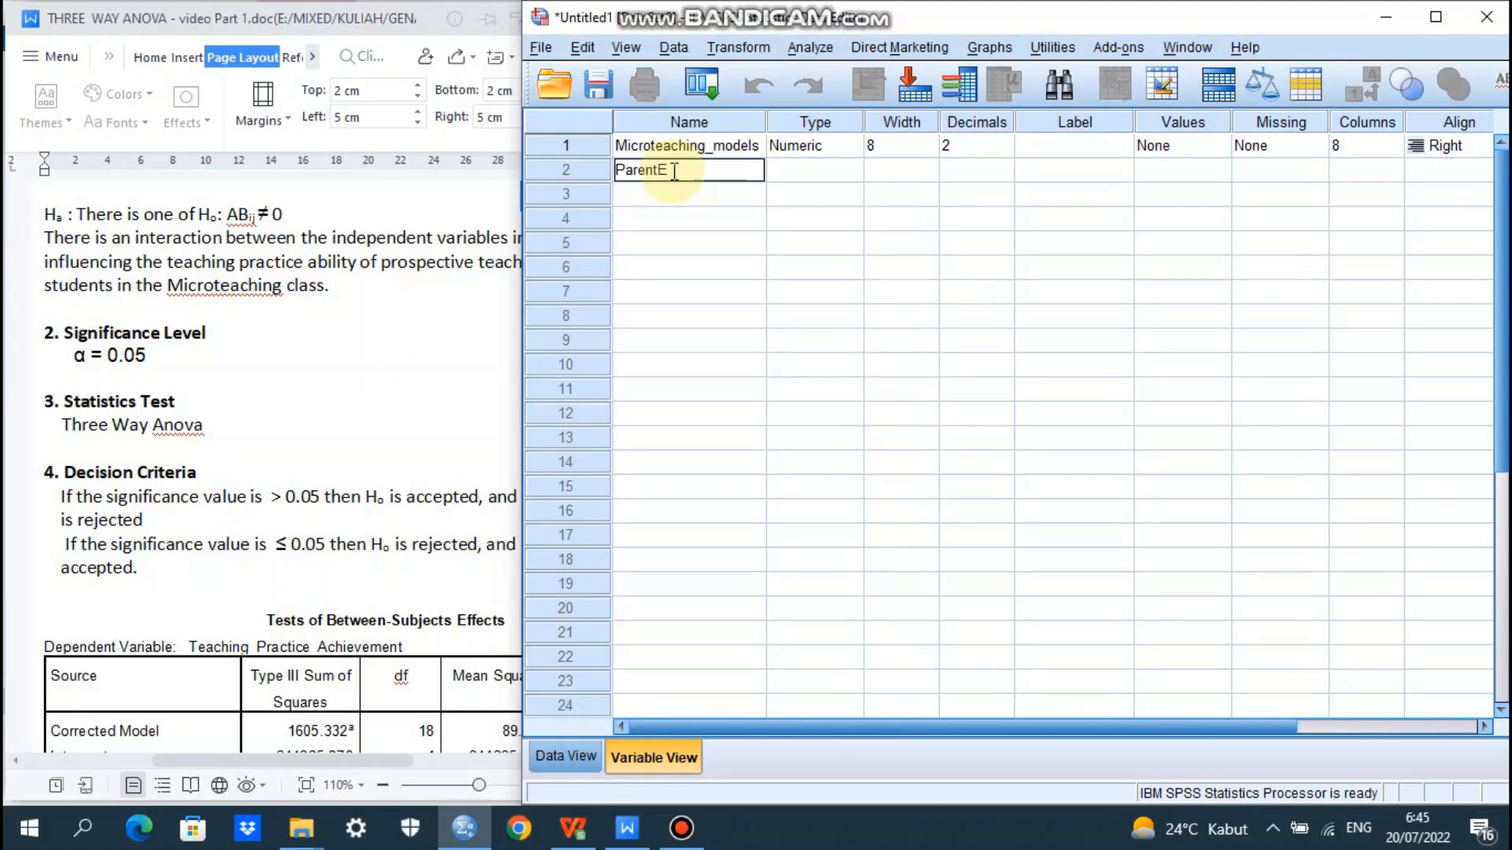
pyautogui.write('ducationalBackg')
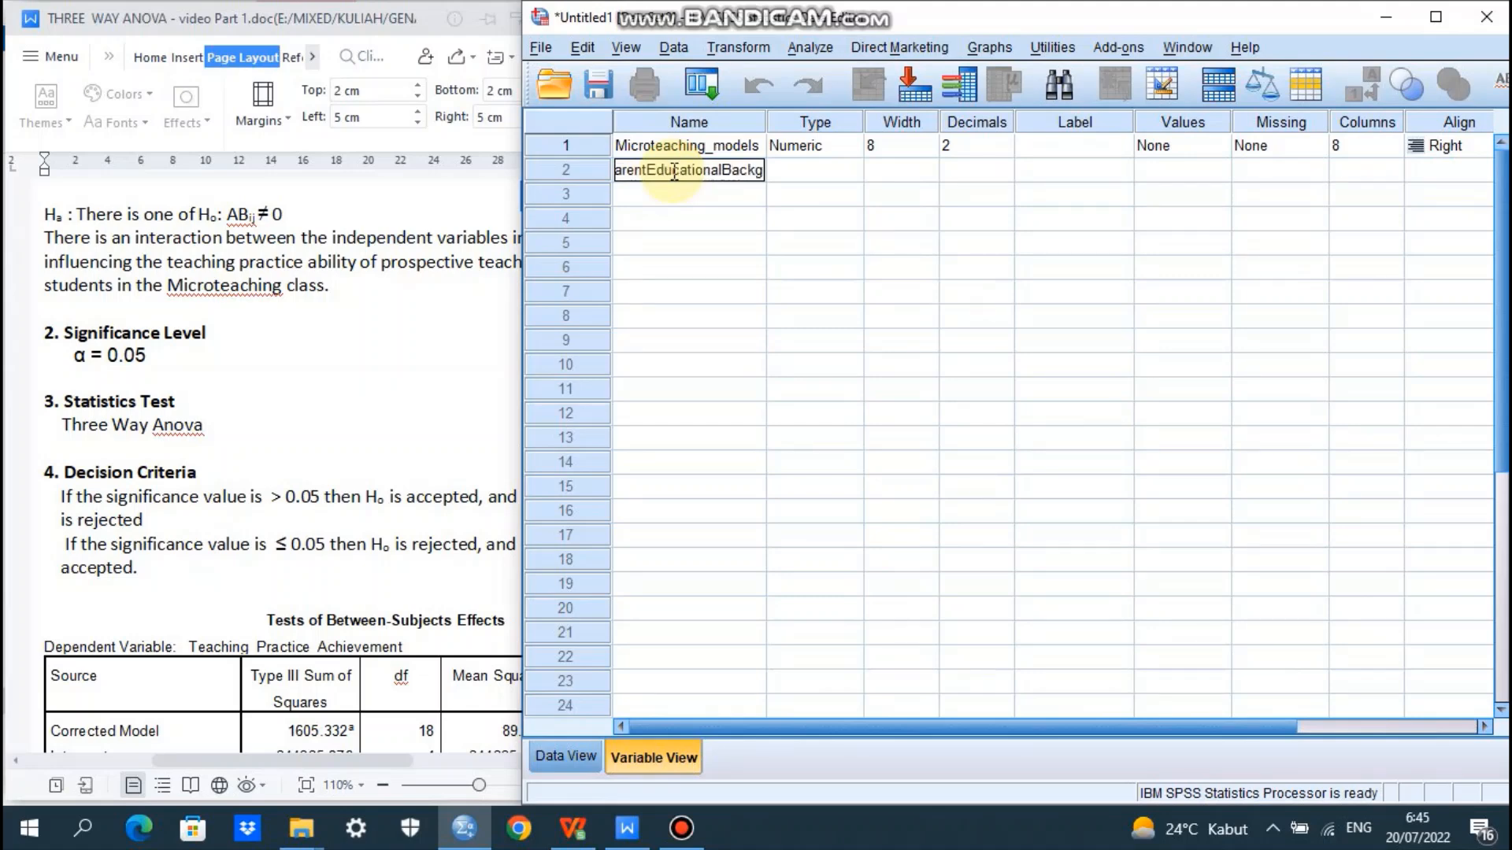
pyautogui.write('round')
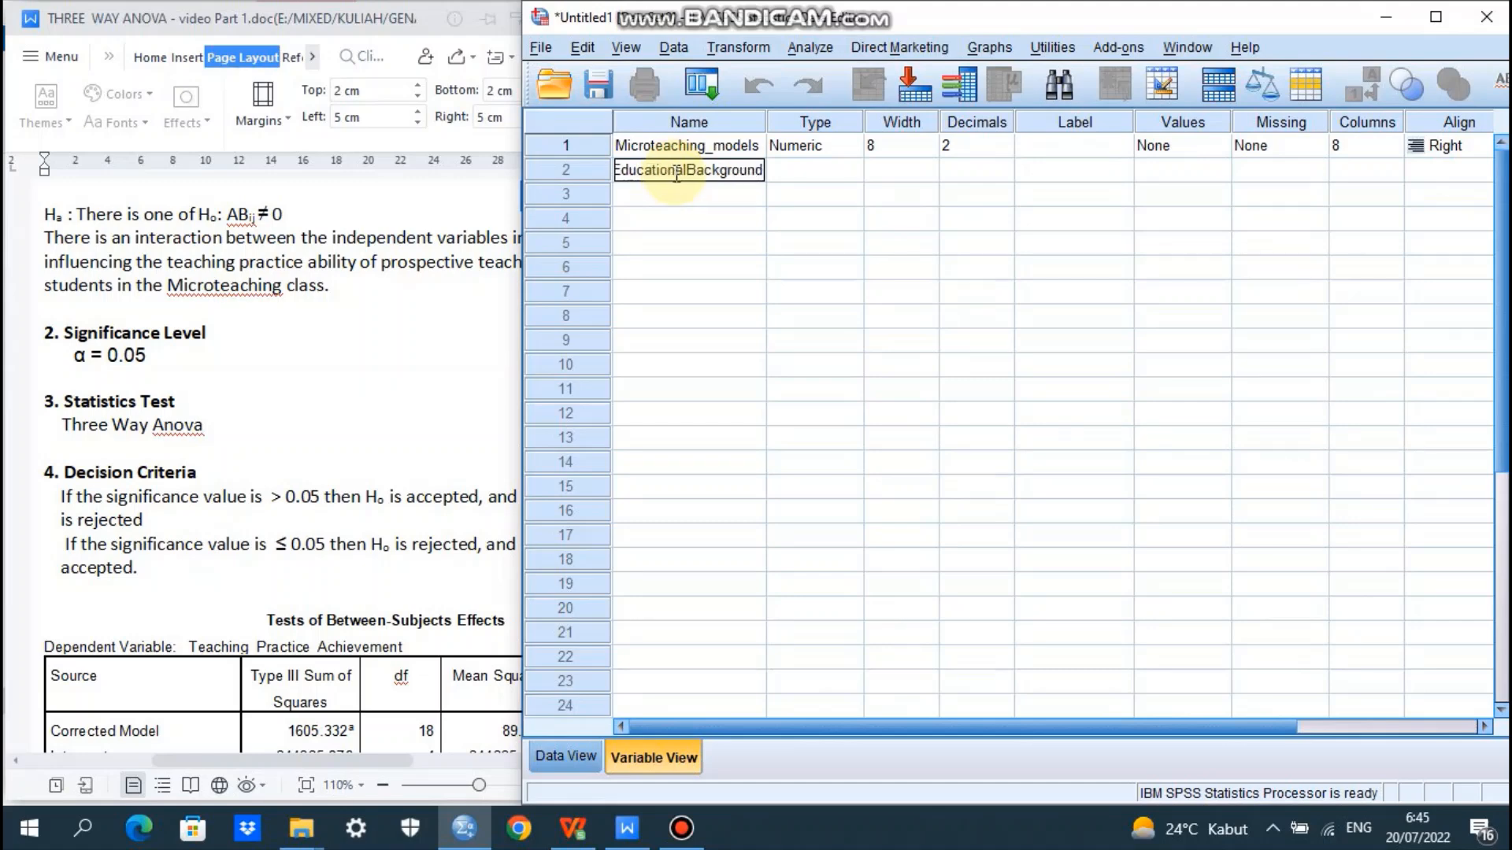
# Step: Name the third variable StudentActivityUnit and the fourth variable TeachingPracticeScore
pyautogui.click(689, 194)
pyautogui.write('StudentAct')
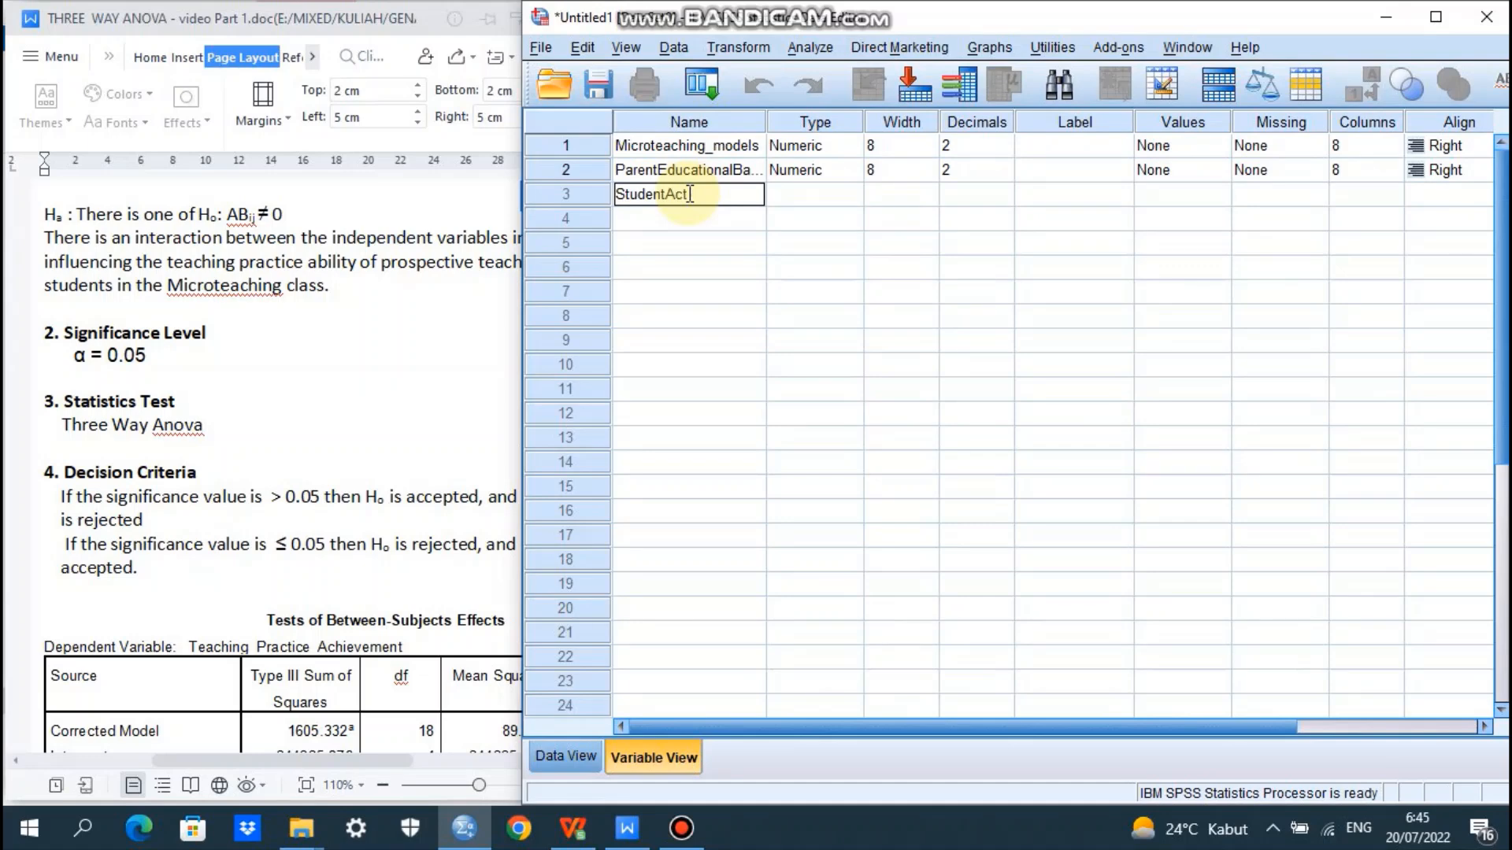
pyautogui.write('ivityUnit')
pyautogui.click(687, 218)
pyautogui.write('Te')
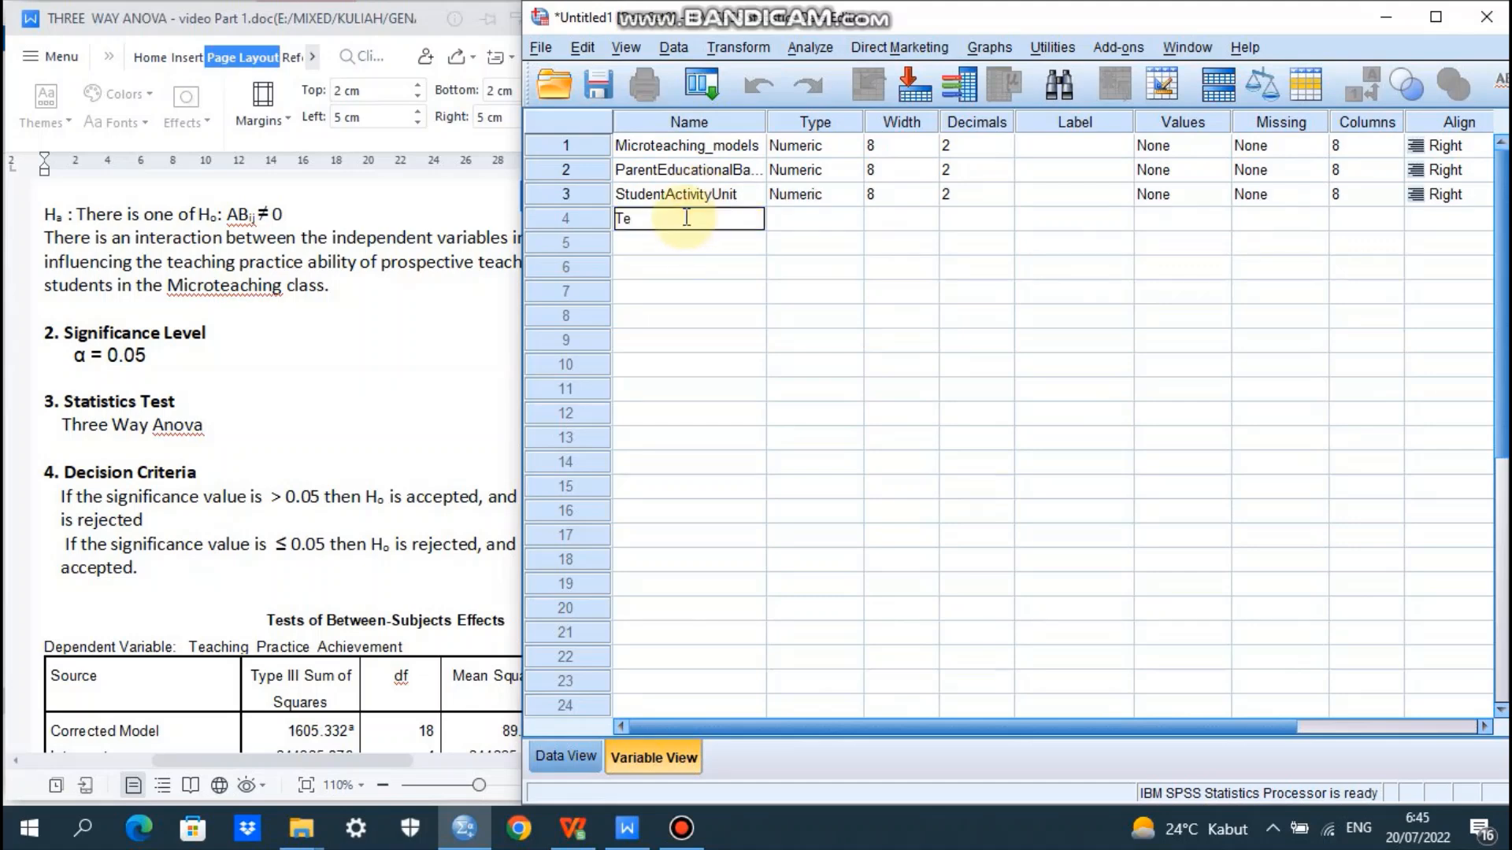
pyautogui.write('achingPracticeScore')
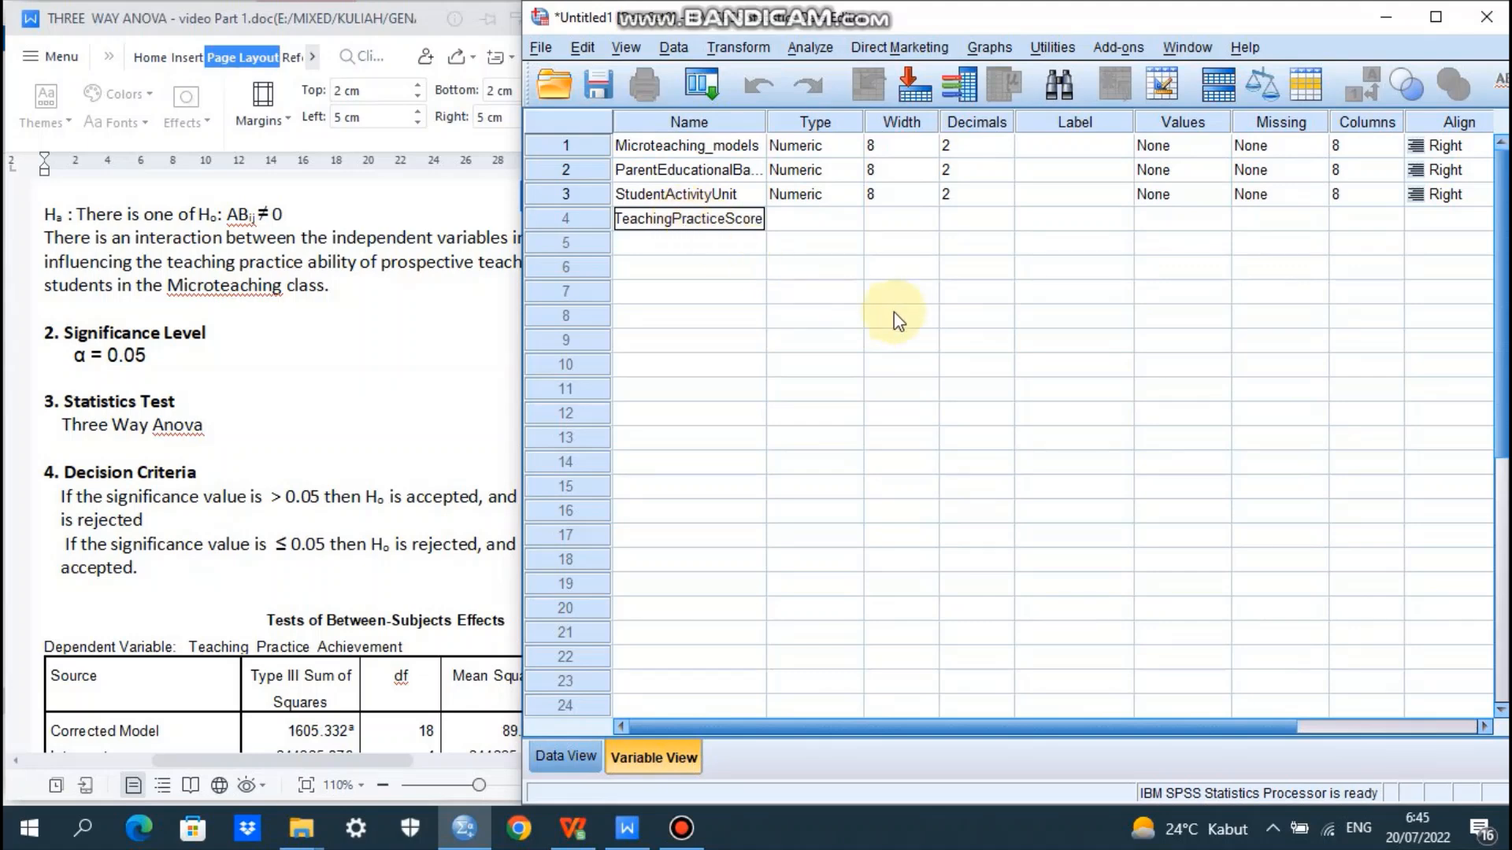
pyautogui.click(901, 293)
# Step: Check the coded sample data in the WPS spreadsheet and return to the variable definitions in SPSS
pyautogui.moveTo(627, 826)
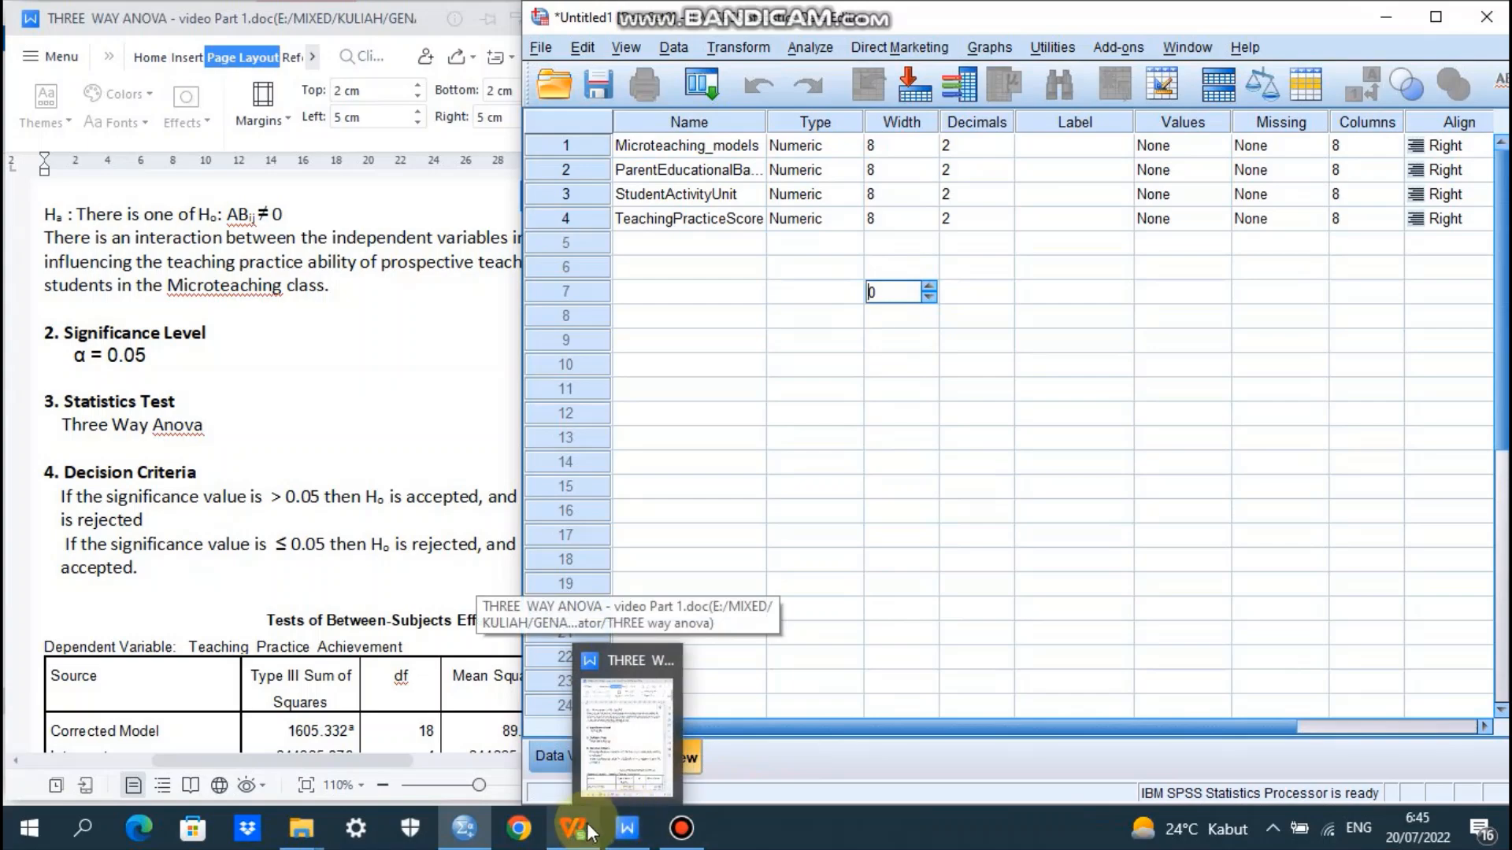
pyautogui.moveTo(572, 826)
pyautogui.click(573, 784)
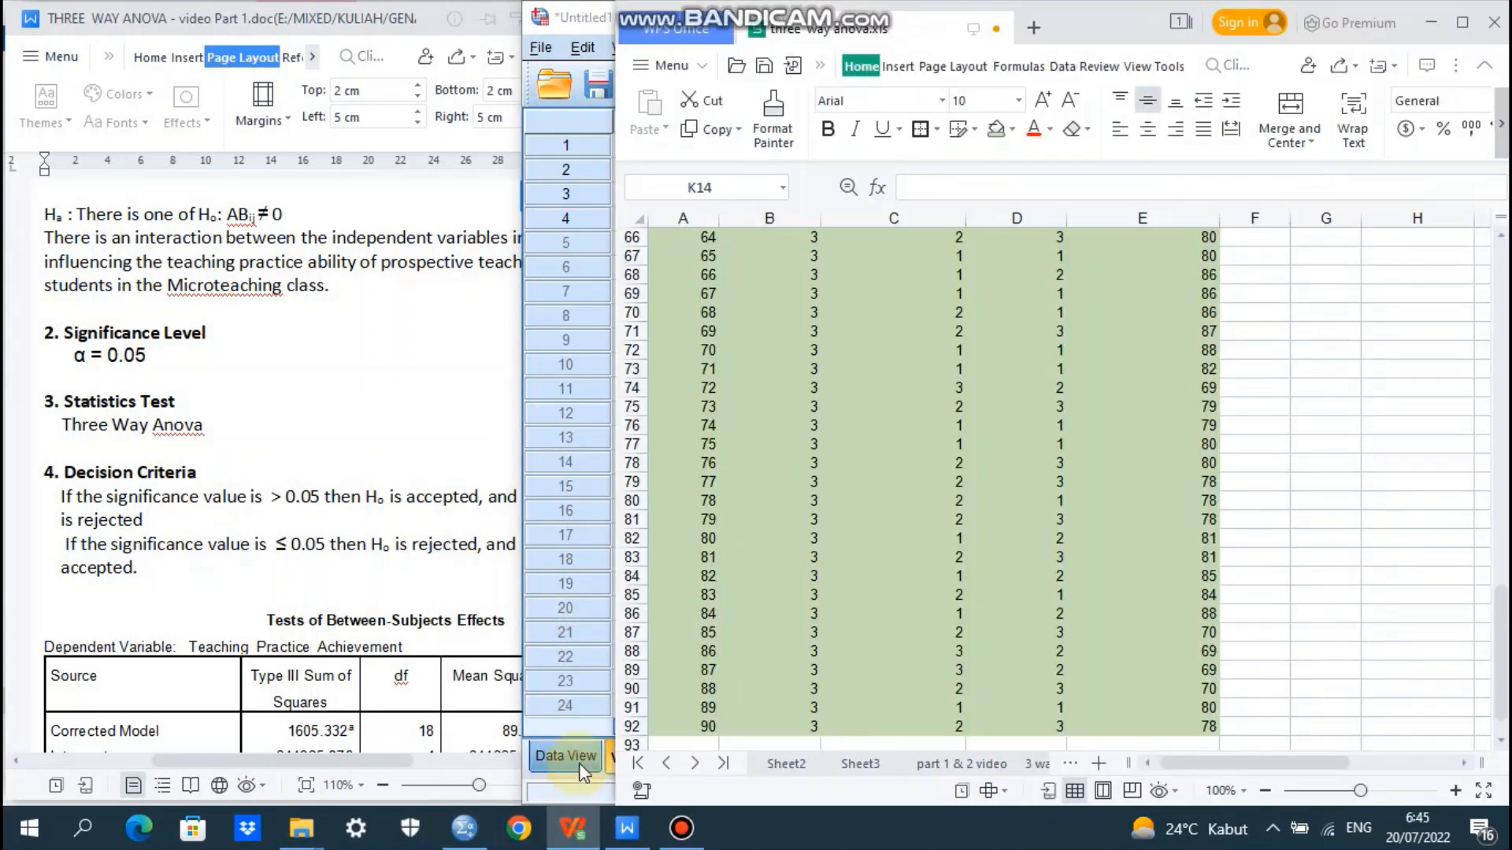
pyautogui.click(464, 827)
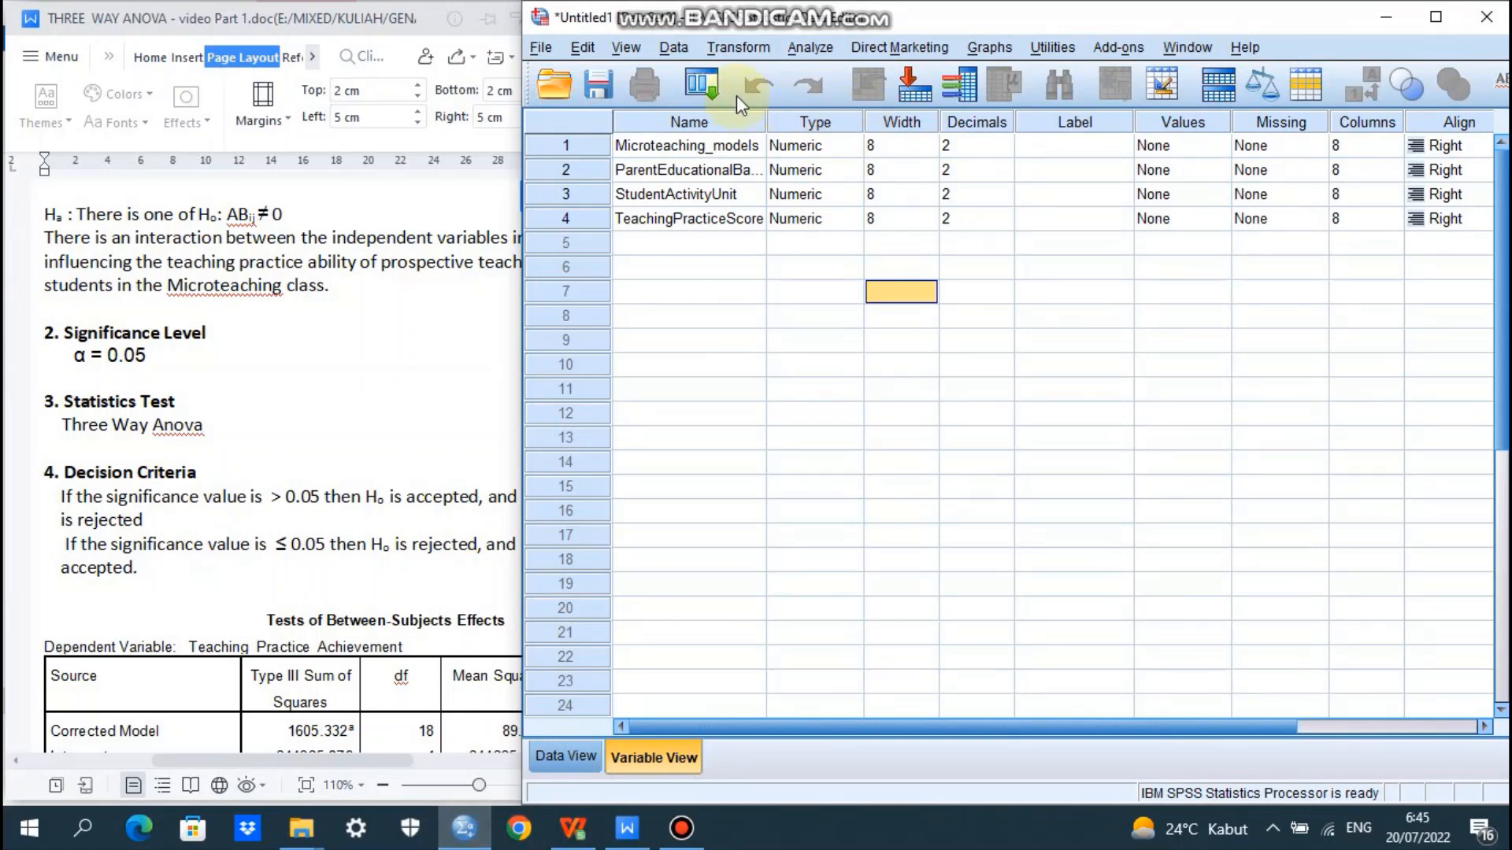
# Step: Set the decimals to 0 for all four variables
pyautogui.click(874, 146)
pyautogui.click(977, 148)
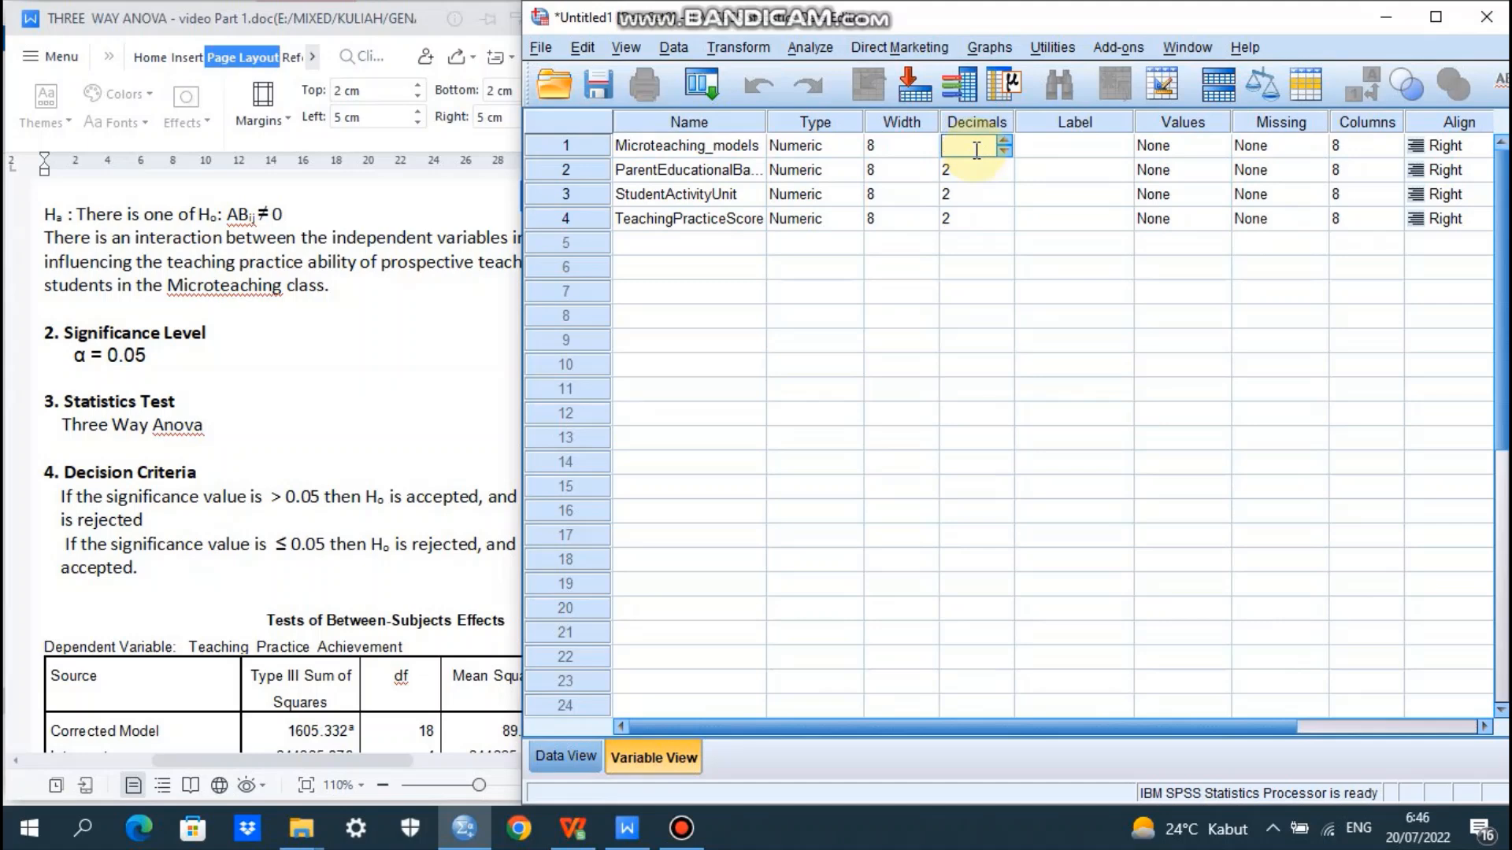
pyautogui.click(968, 173)
pyautogui.click(969, 194)
pyautogui.press('BackSpace')
pyautogui.write('0')
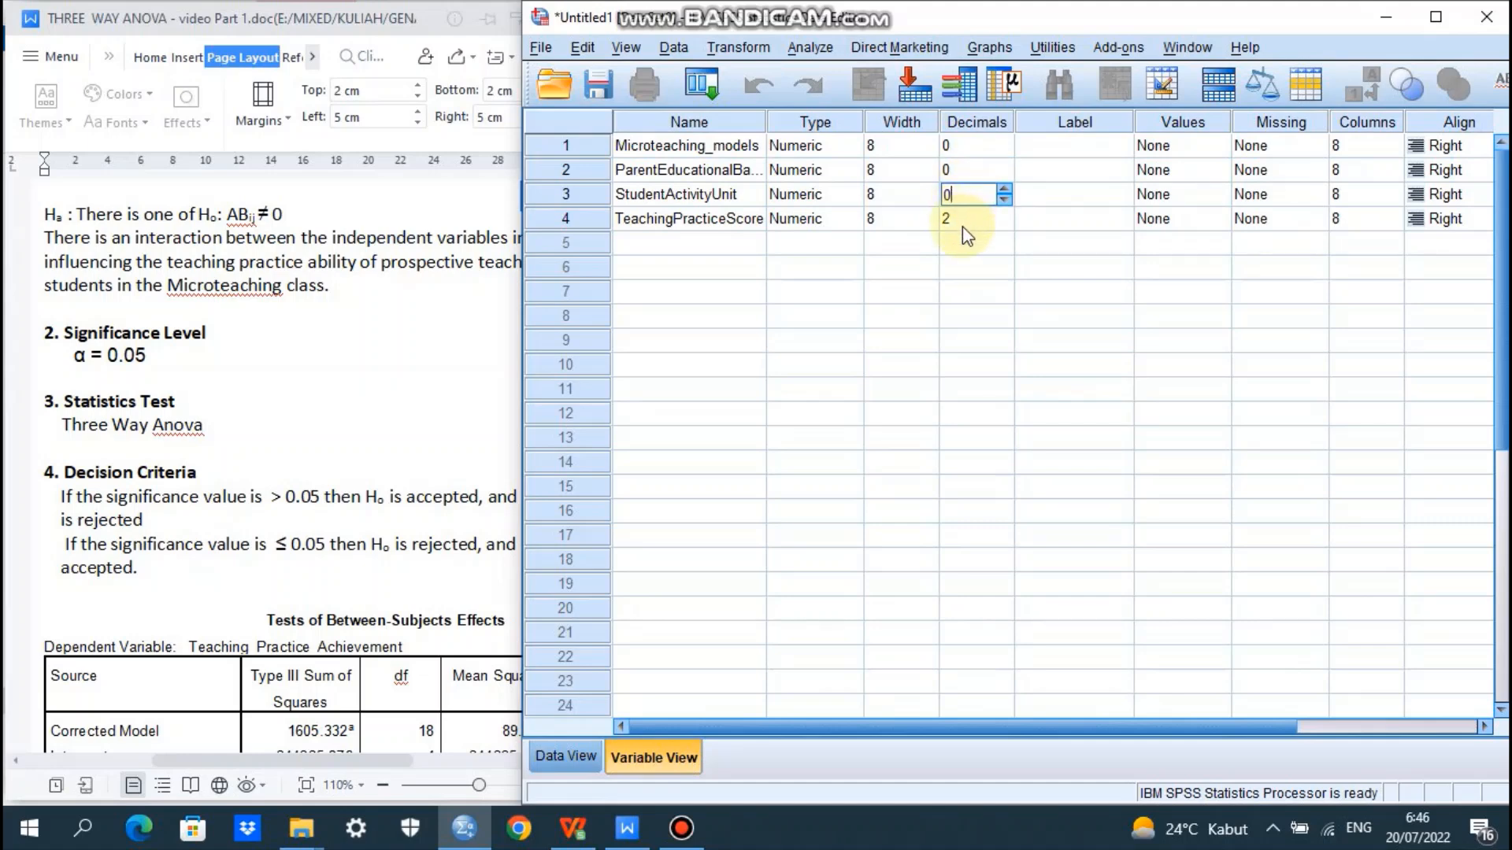
pyautogui.click(963, 225)
pyautogui.press('BackSpace')
pyautogui.write('0')
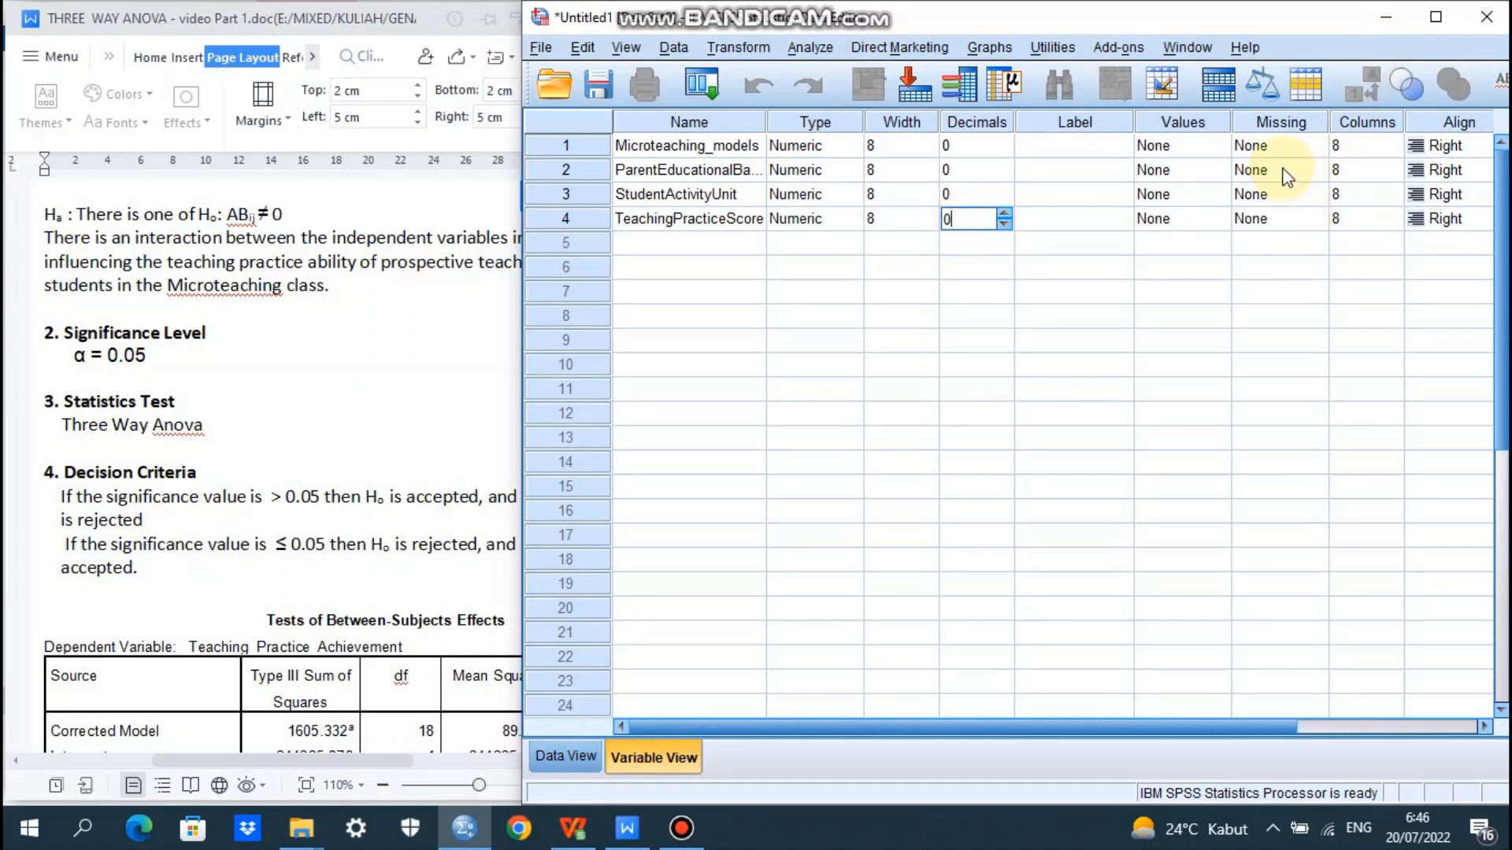
# Step: Open the value labels of Microteaching_models and add the label SMM for value 1
pyautogui.click(1211, 148)
pyautogui.click(1217, 152)
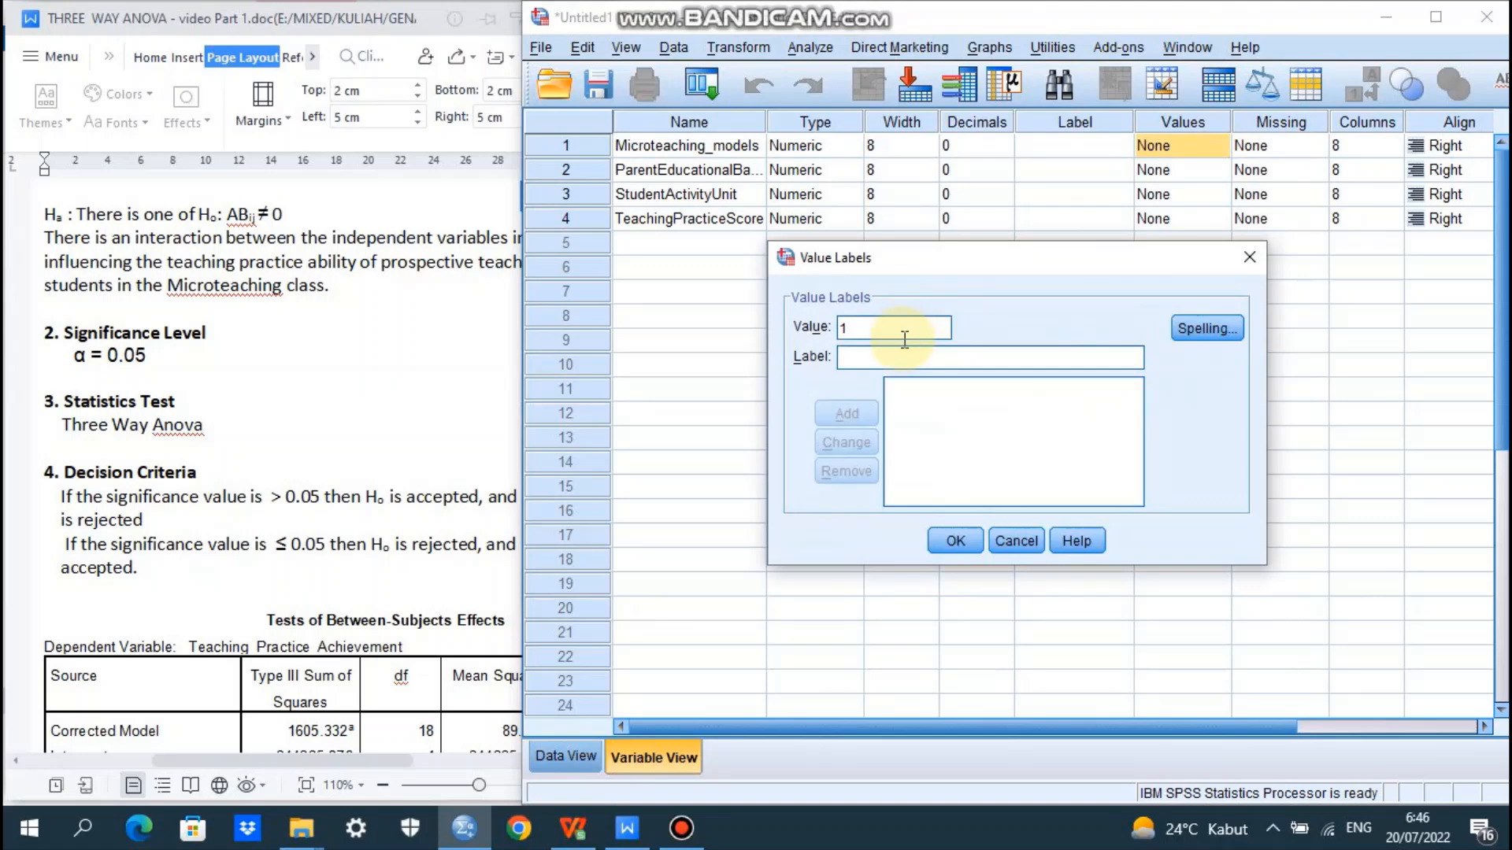
pyautogui.click(903, 364)
pyautogui.write('SMM')
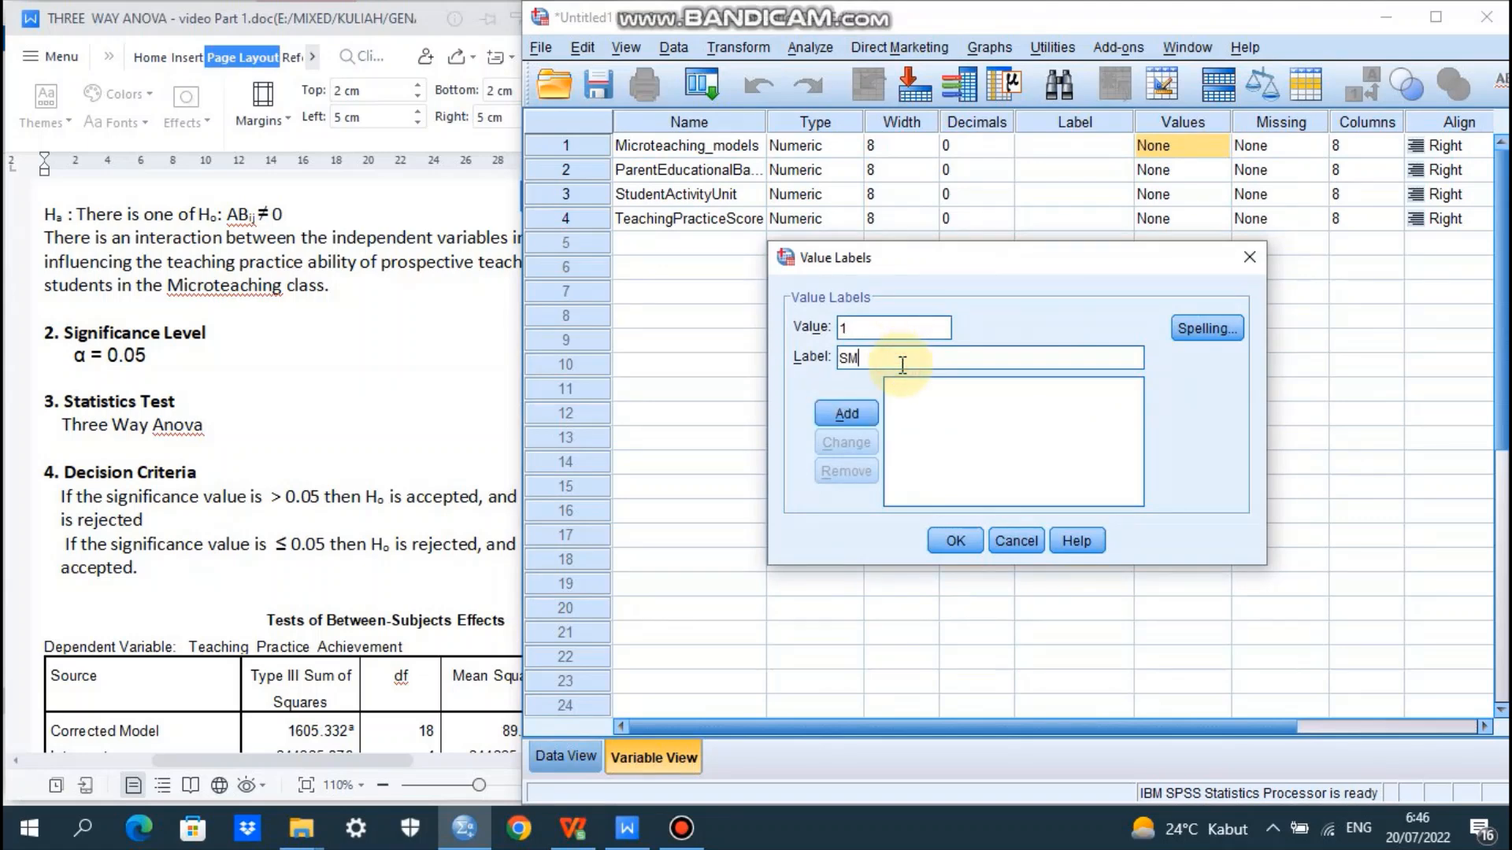
pyautogui.click(838, 421)
# Step: Add the label MLS for value 2 of the microteaching models variable
pyautogui.click(850, 327)
pyautogui.write('2')
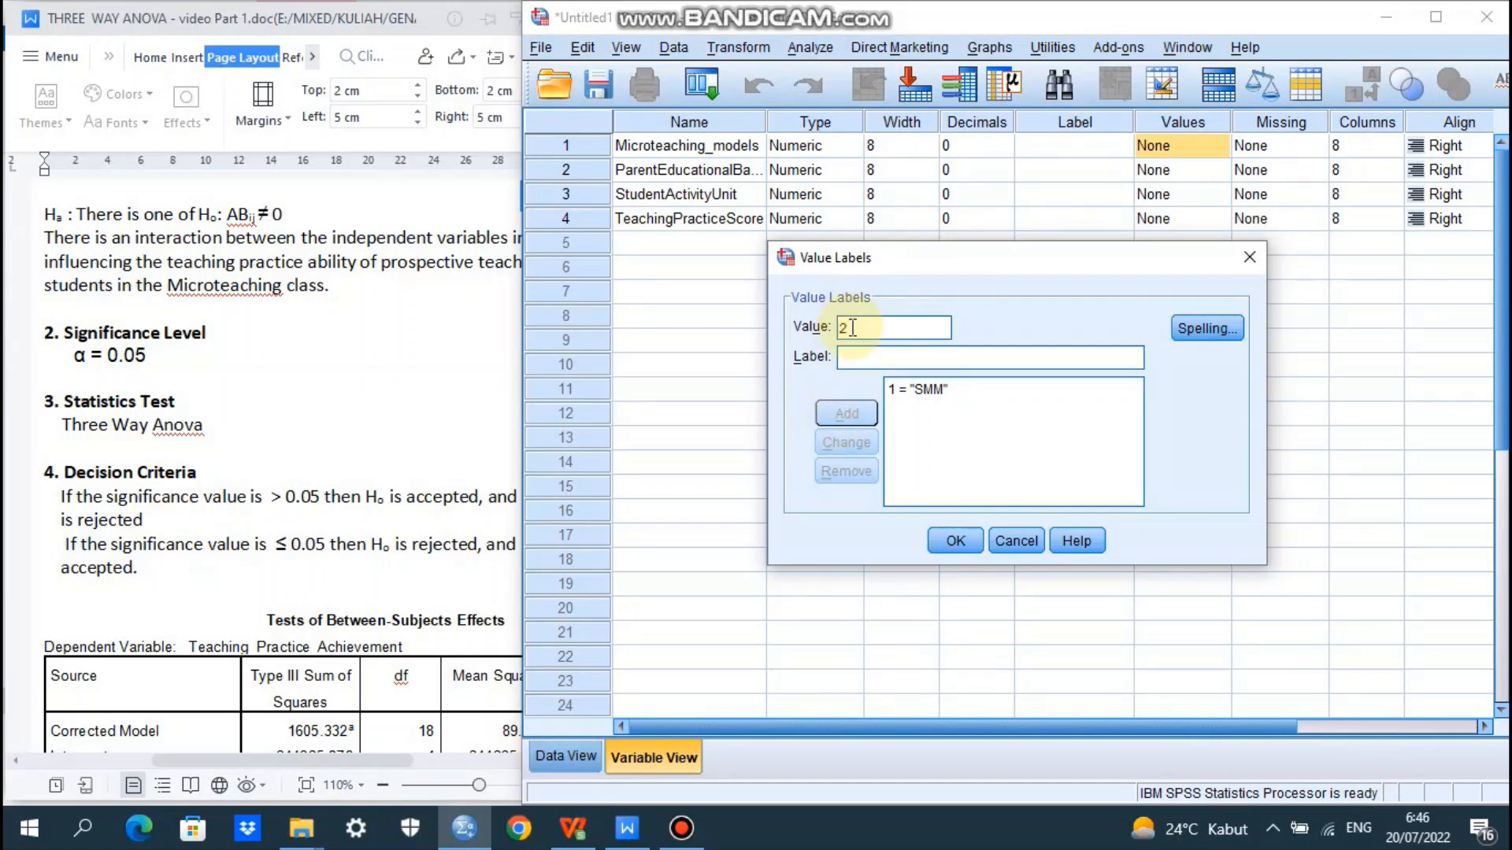
pyautogui.click(853, 357)
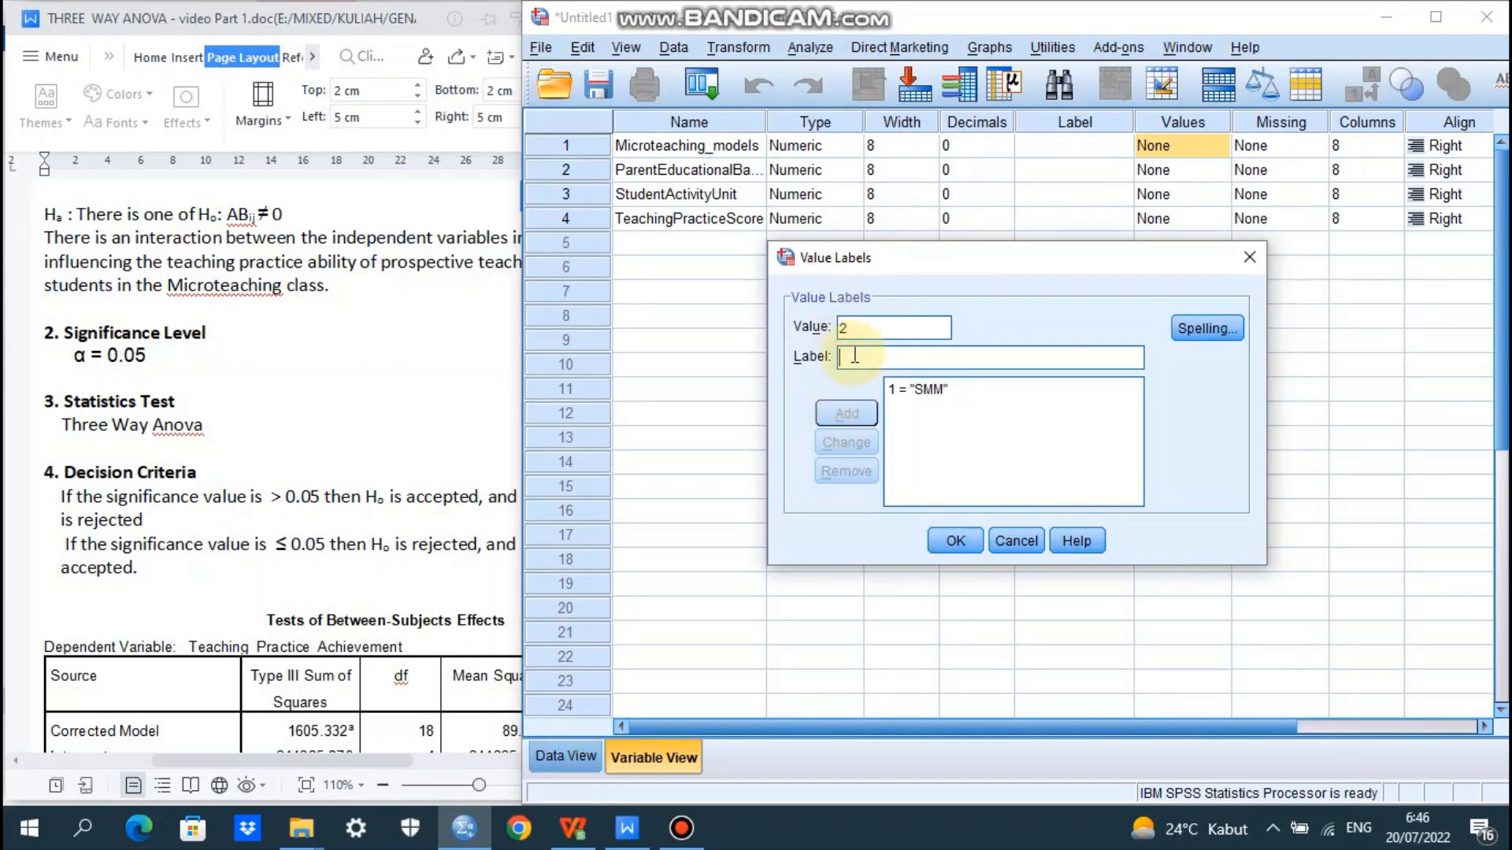
pyautogui.write('MLSM')
pyautogui.press('BackSpace')
pyautogui.press('BackSpace')
pyautogui.press('BackSpace')
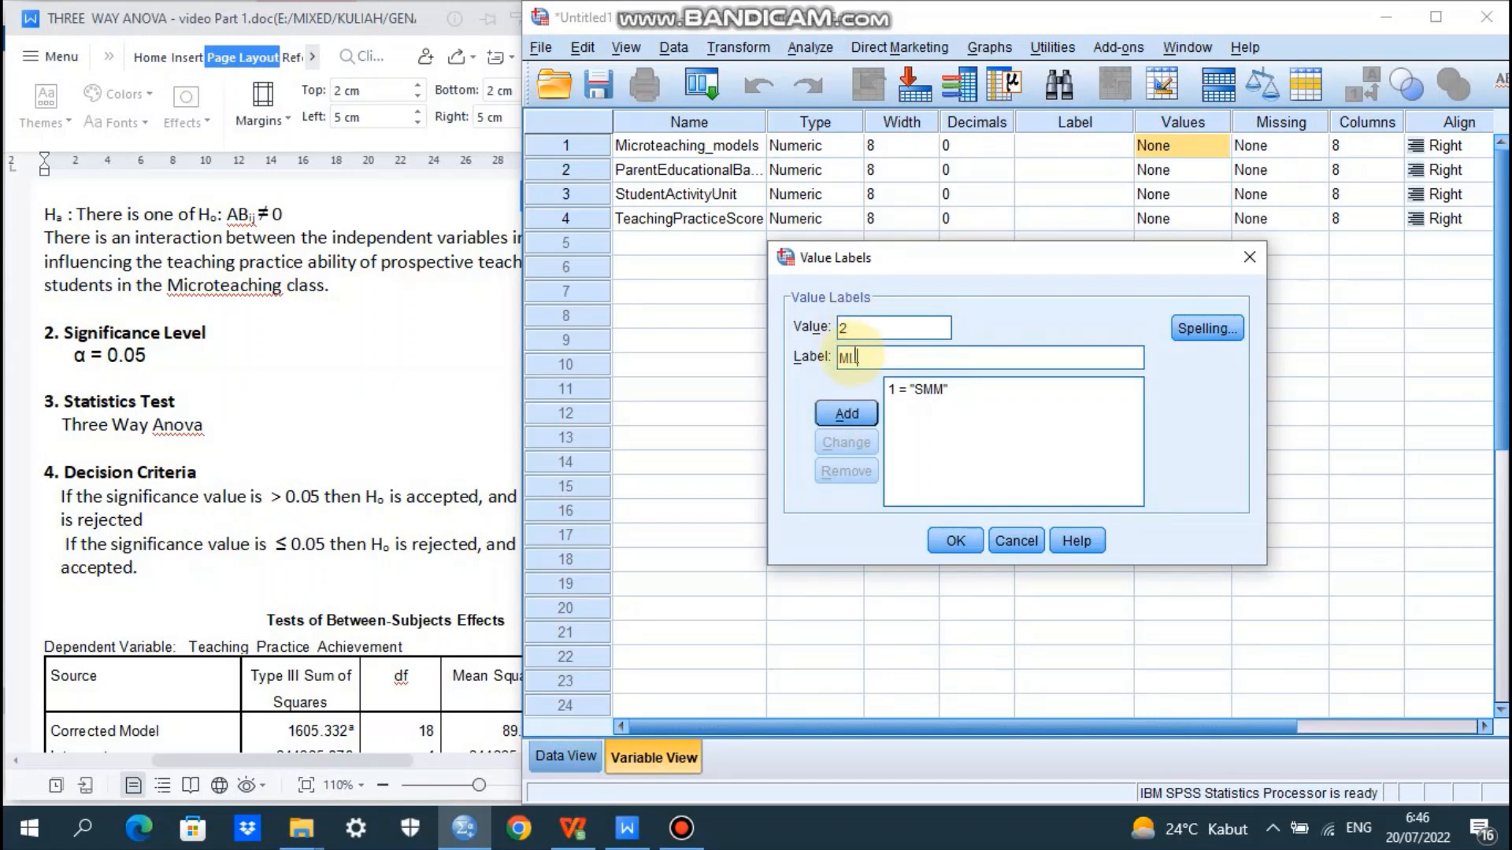
pyautogui.write('LS')
pyautogui.click(856, 421)
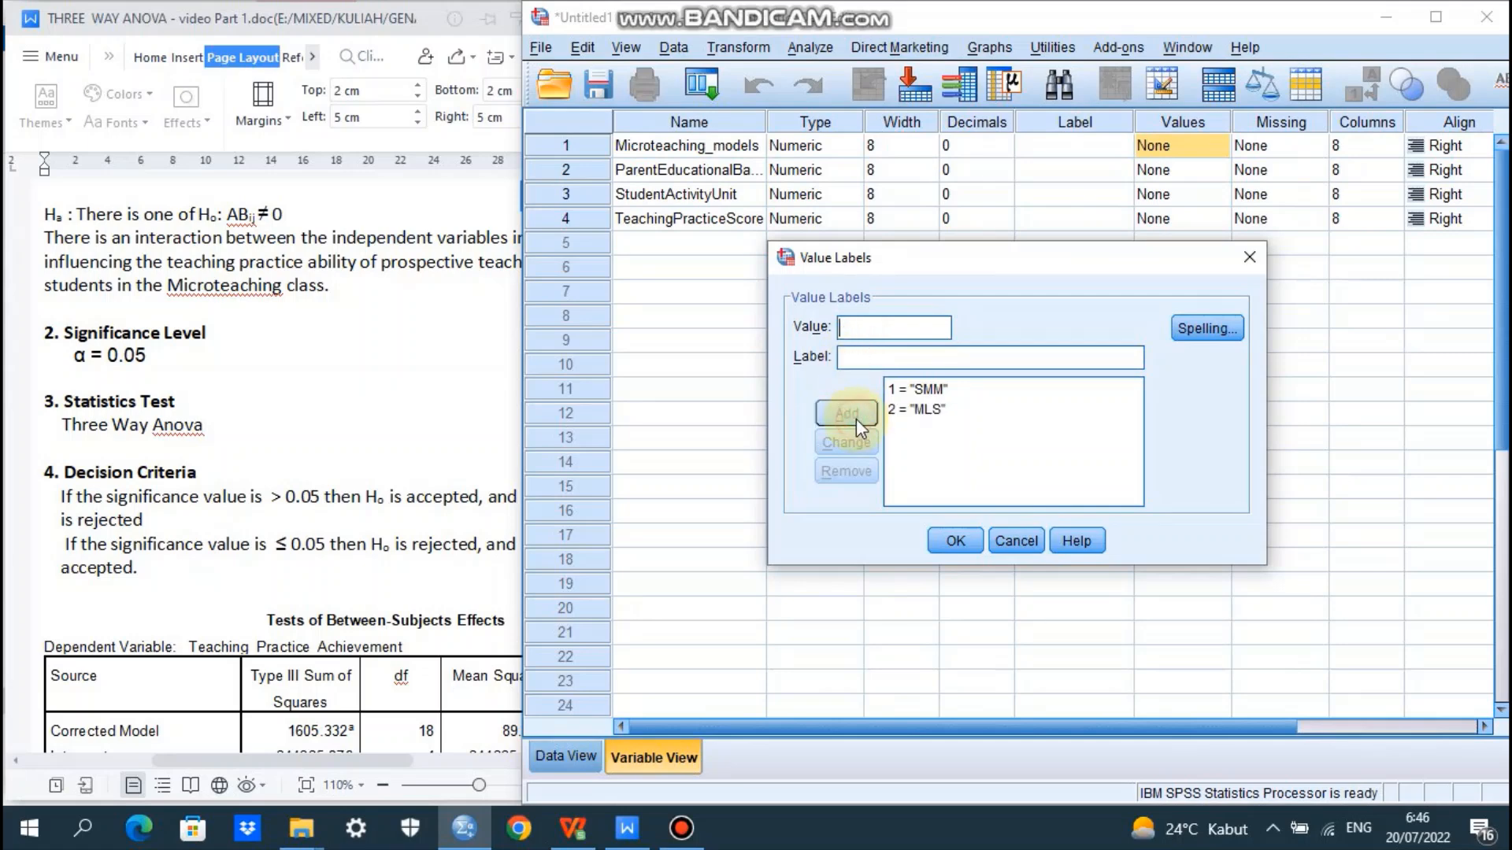
# Step: Add the label TMCM for value 3 and apply the microteaching models value labels
pyautogui.write('3TMC')
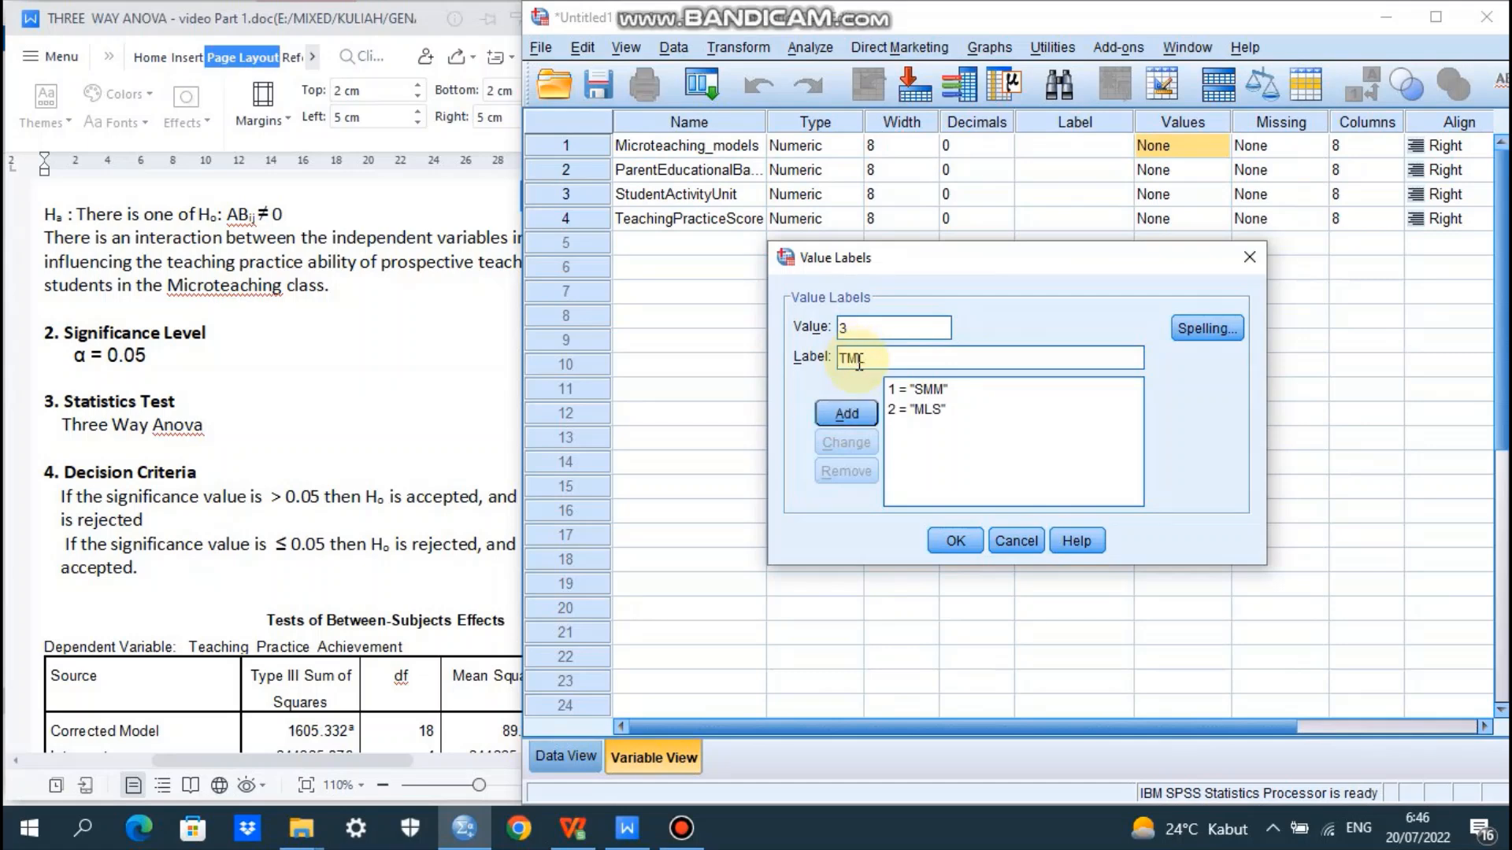
pyautogui.write('M')
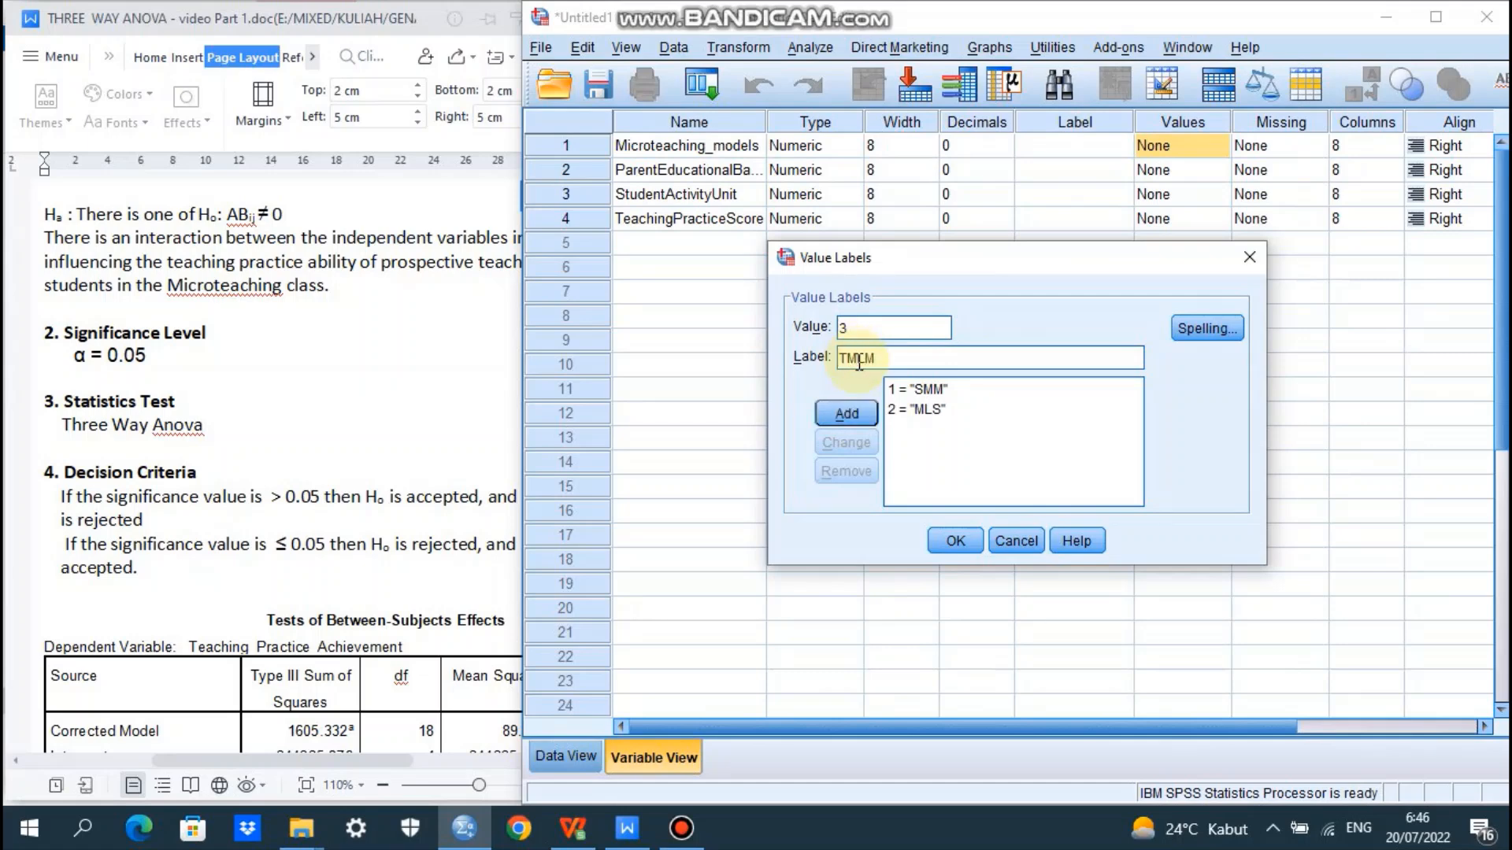
pyautogui.click(849, 415)
pyautogui.click(955, 540)
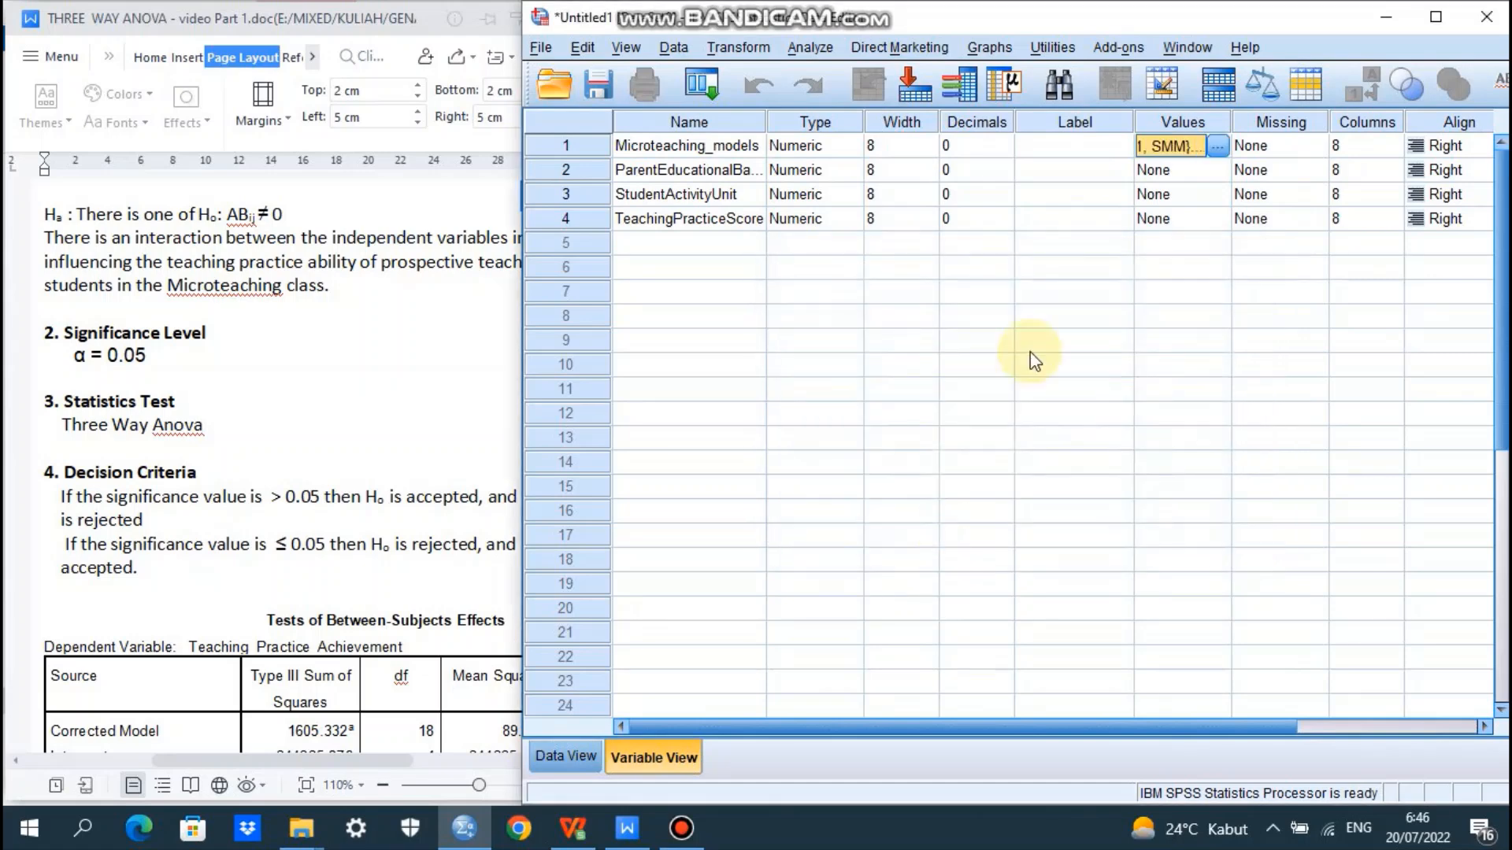
# Step: Open the value labels of ParentEducationalBackground and add the label College for value 1
pyautogui.click(1198, 169)
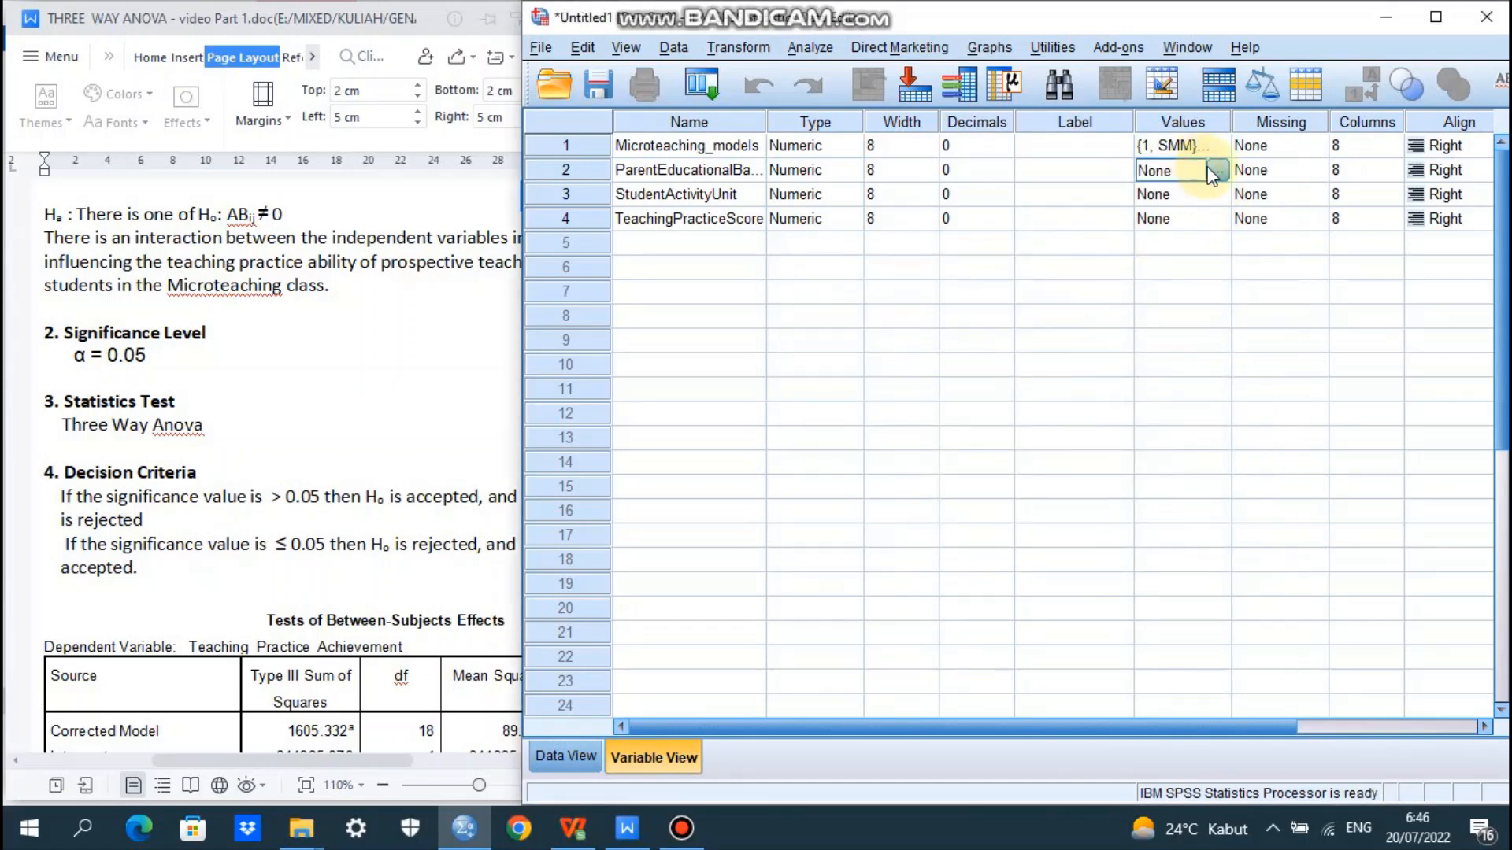
pyautogui.click(1218, 171)
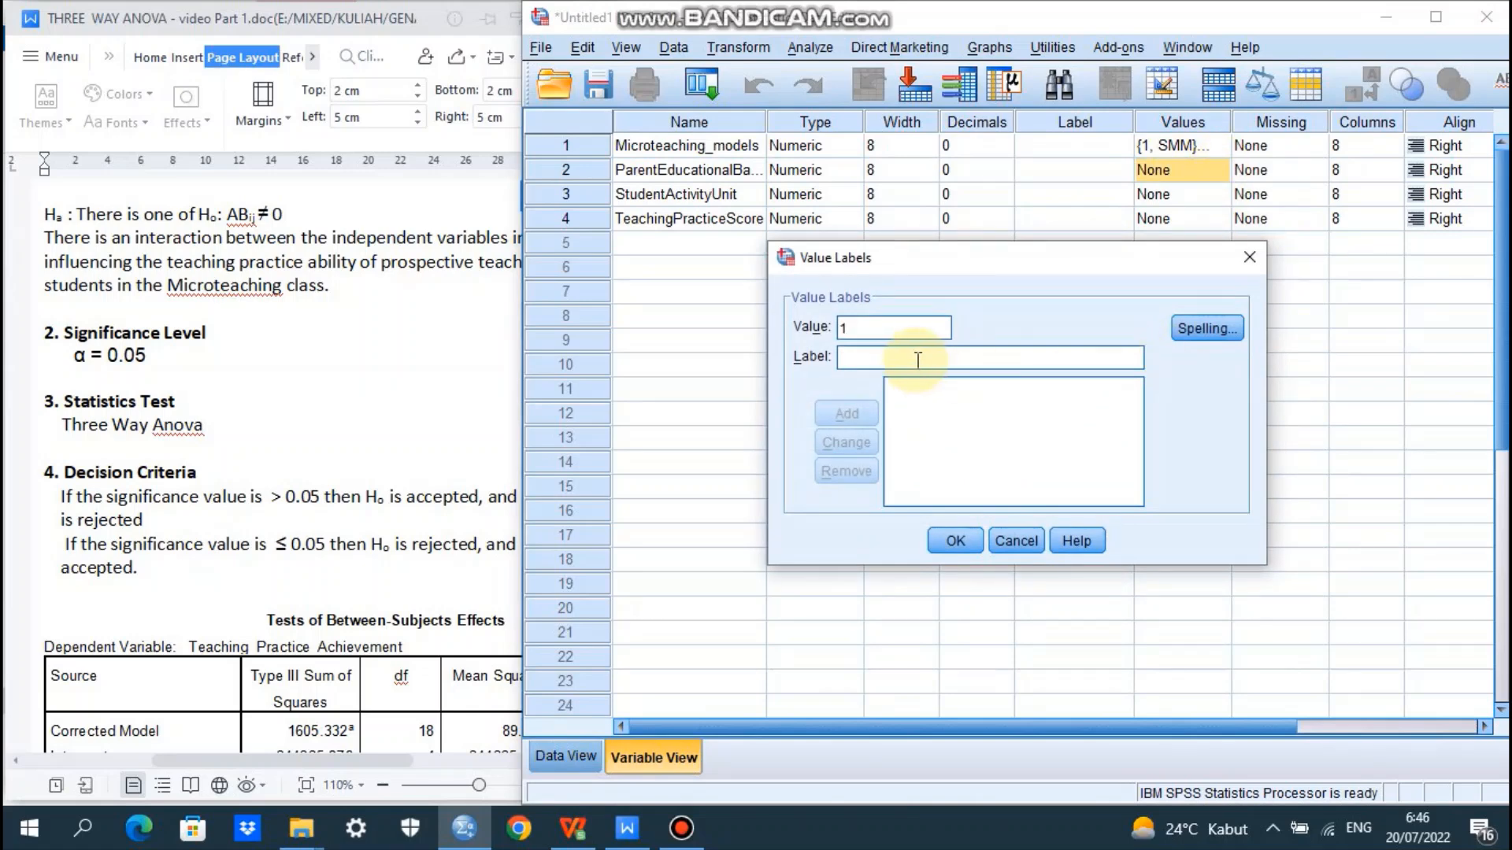
pyautogui.write('College')
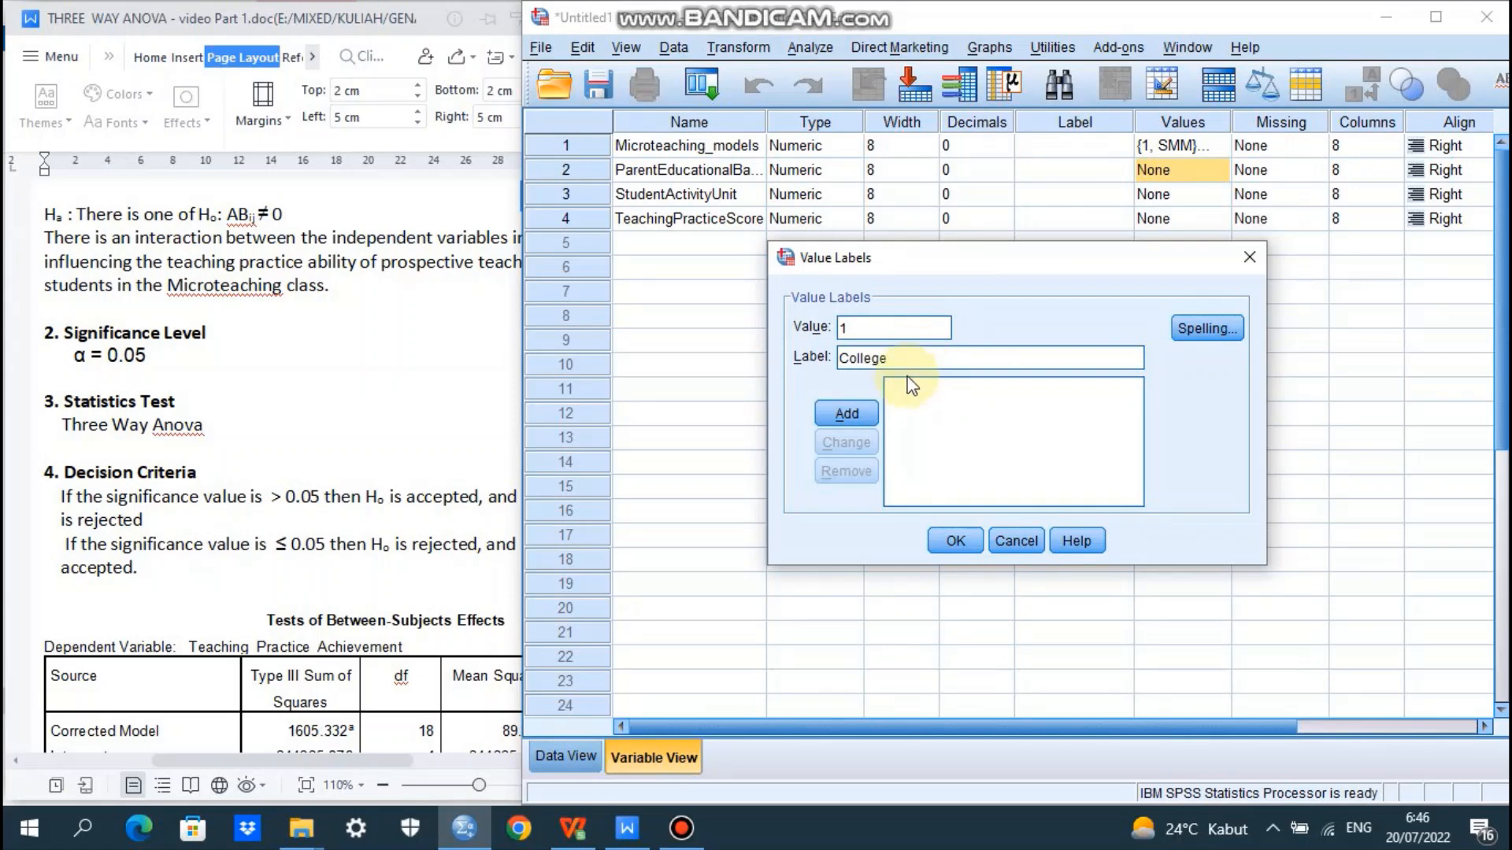
pyautogui.click(847, 413)
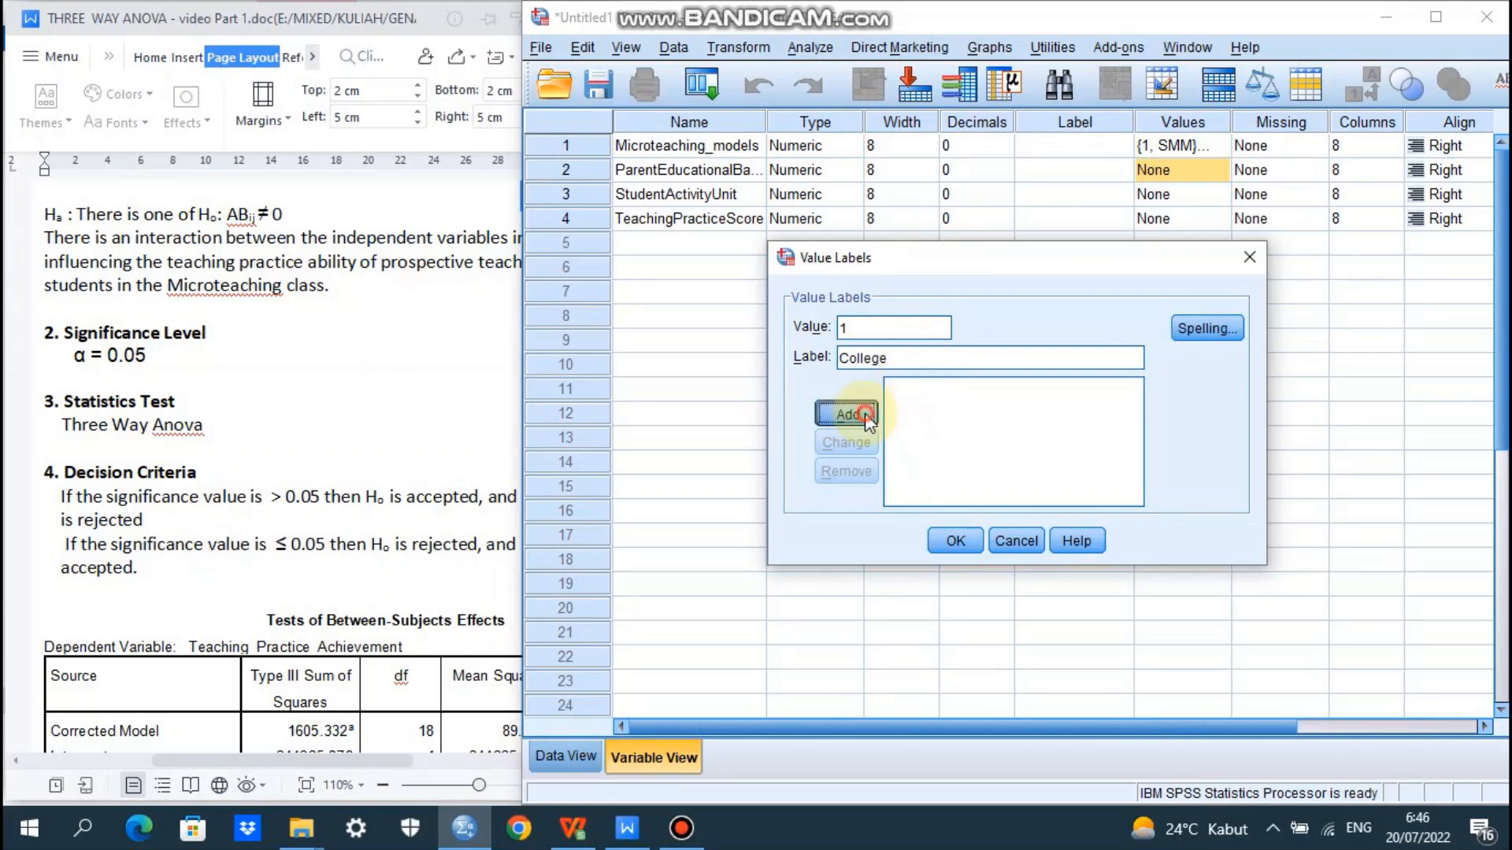
# Step: Add the label Senior High School for value 2 of the parent educational background variable
pyautogui.click(859, 356)
pyautogui.write('S')
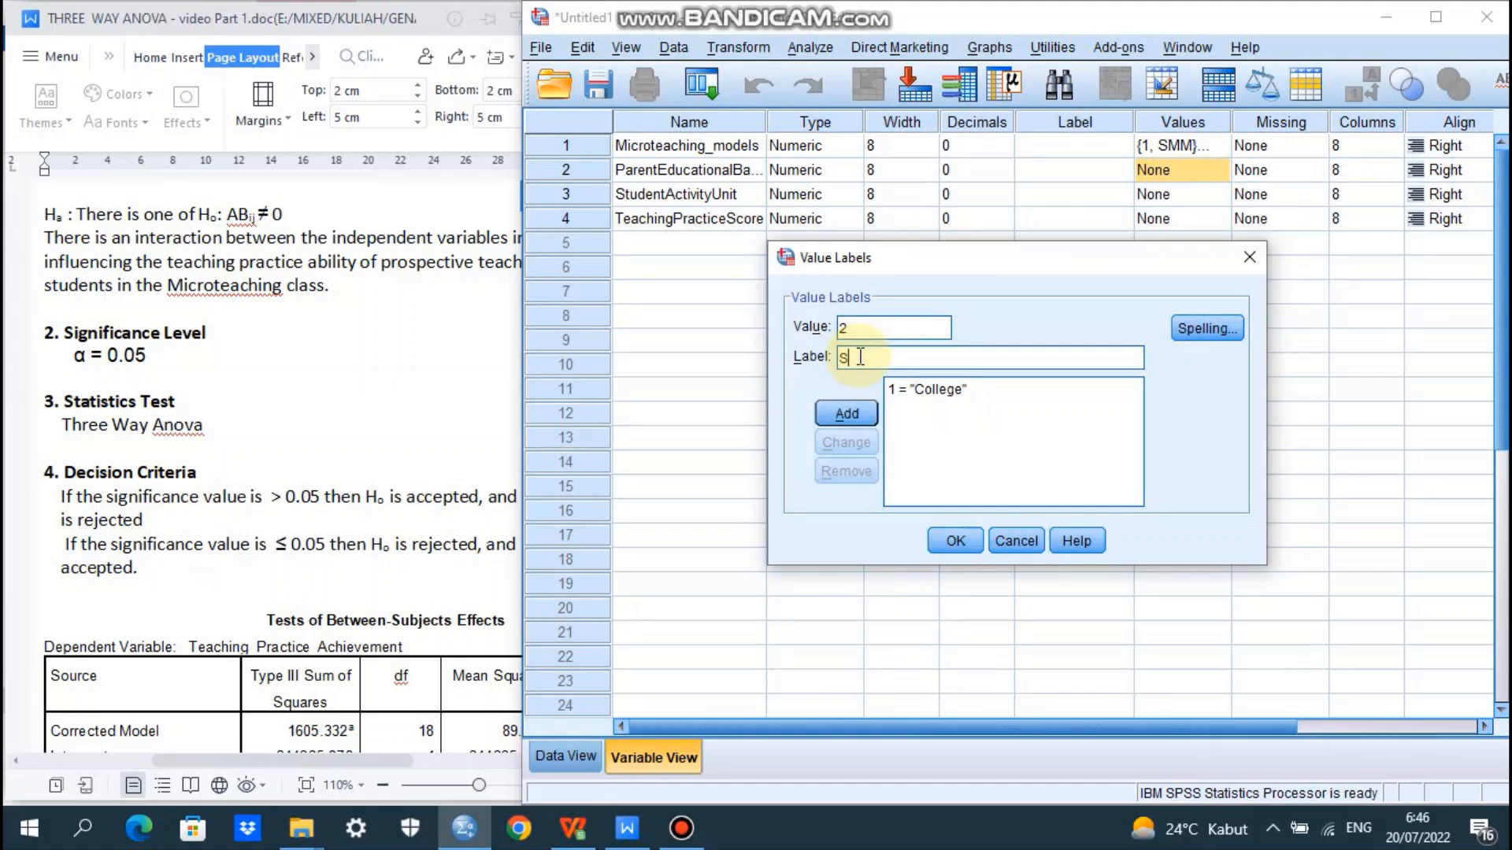
pyautogui.write('enior High School')
pyautogui.click(844, 414)
# Step: Add the label Junior High School for value 3 and apply the parent educational background value labels
pyautogui.write('3')
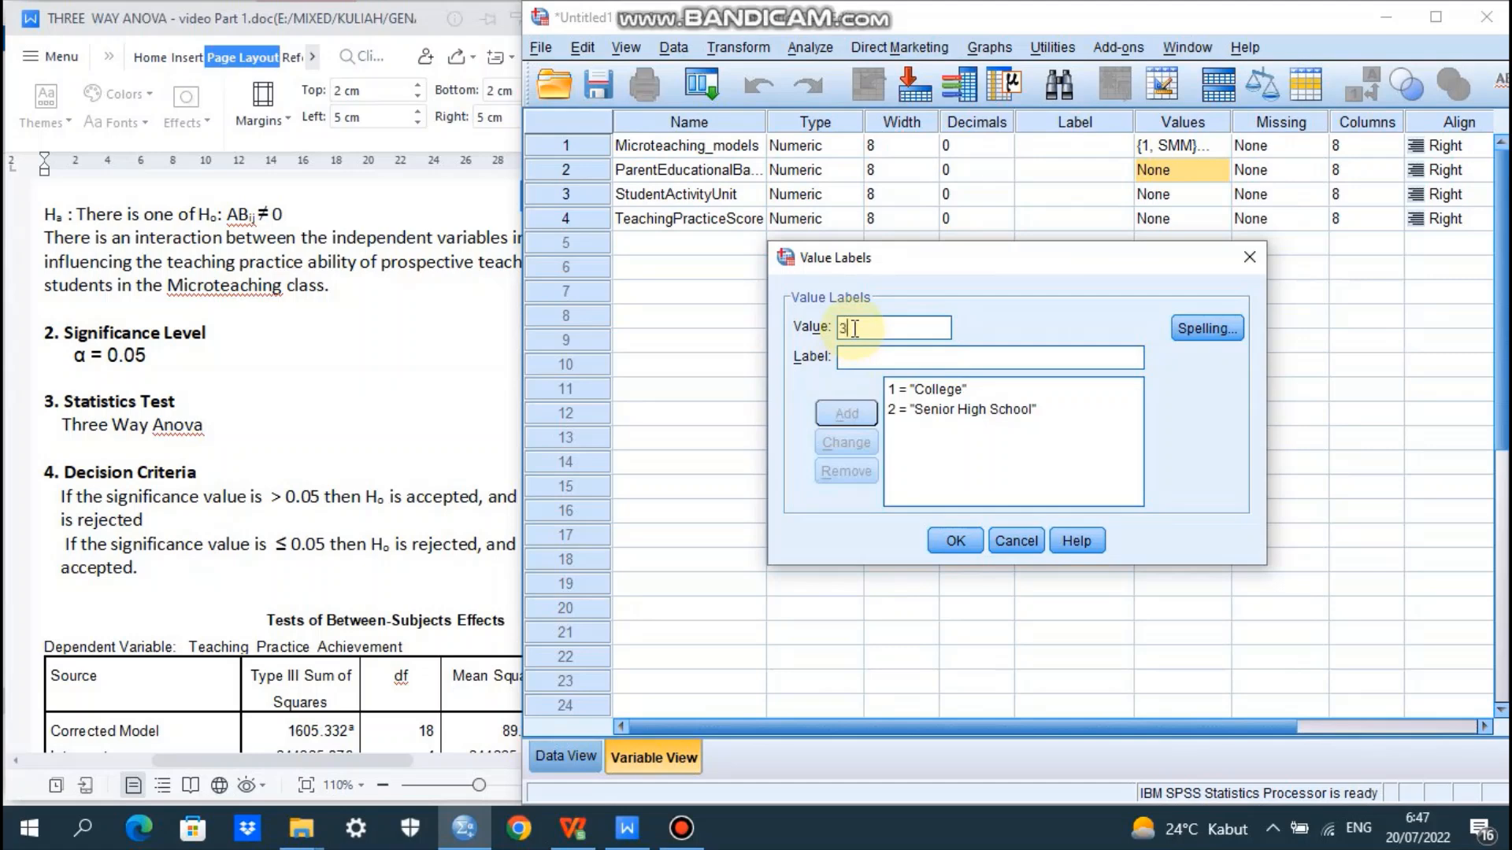
pyautogui.click(857, 357)
pyautogui.write('J')
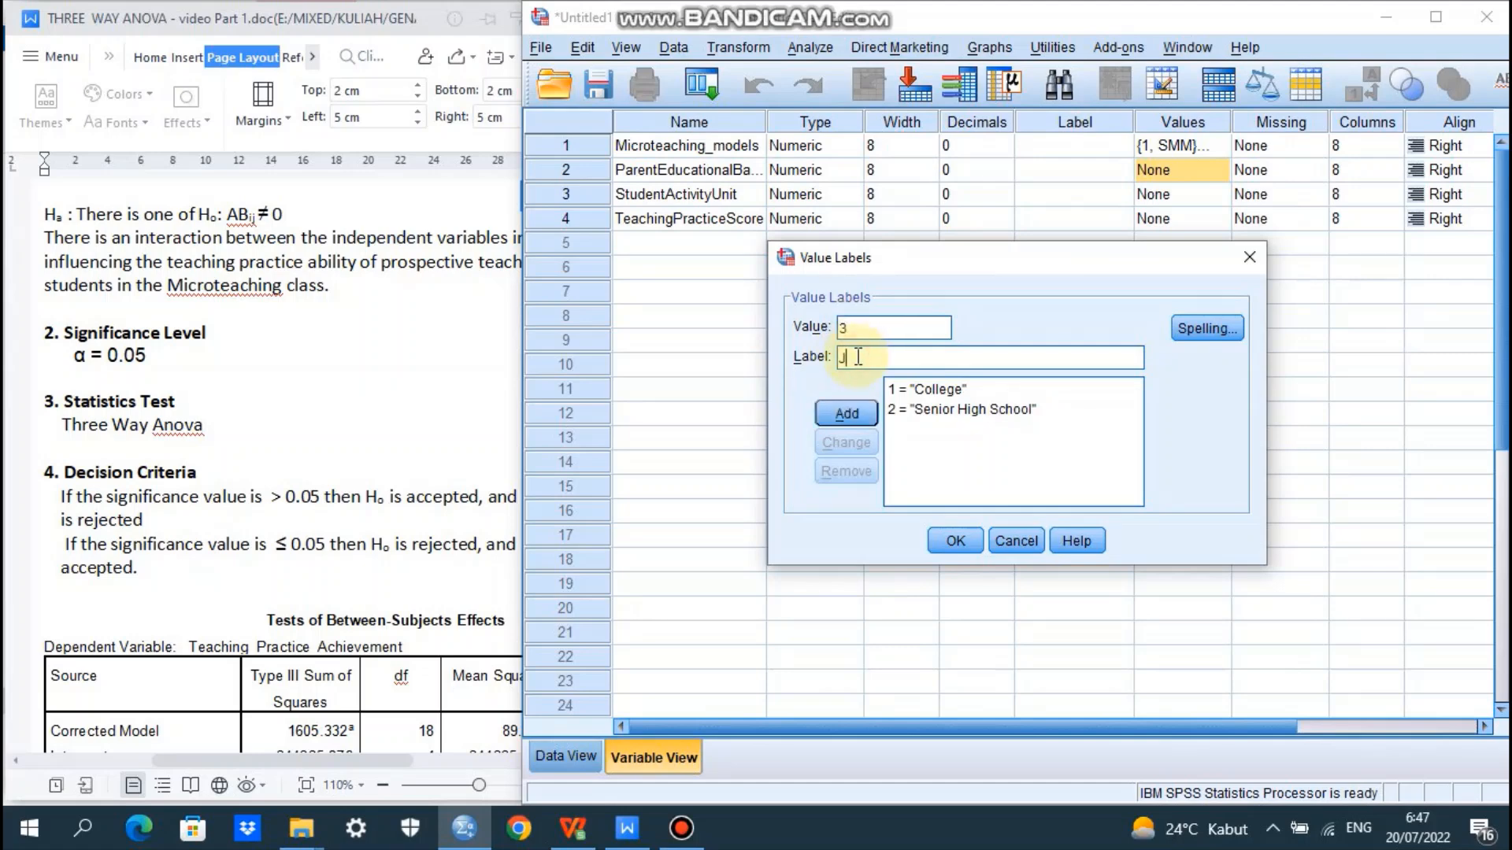
pyautogui.write('unior high')
pyautogui.press('BackSpace')
pyautogui.press('BackSpace')
pyautogui.press('BackSpace')
pyautogui.press('BackSpace')
pyautogui.write('High SC')
pyautogui.press('BackSpace')
pyautogui.write('choo')
pyautogui.click(846, 414)
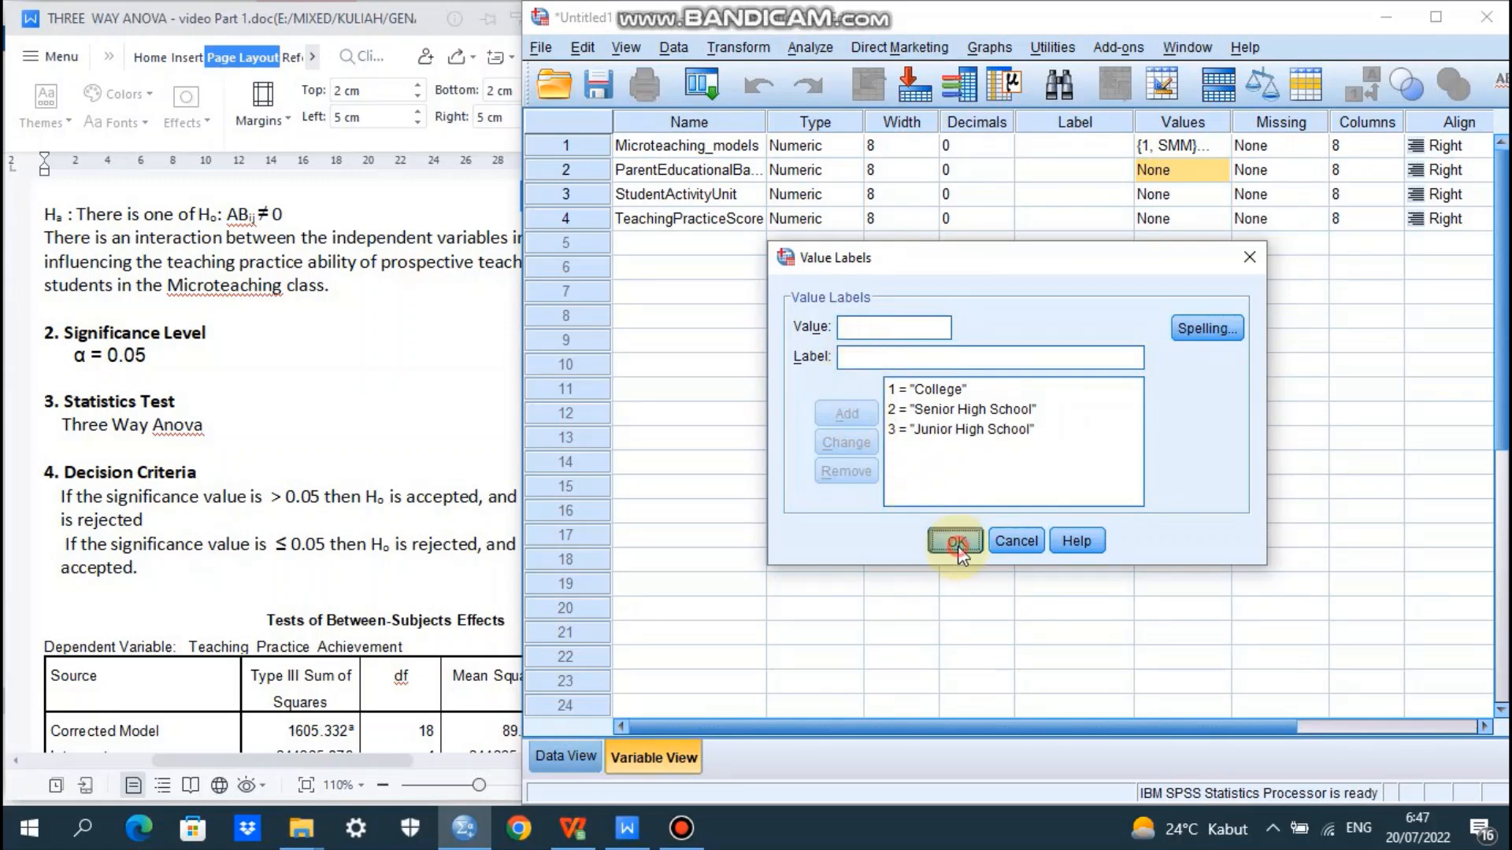
pyautogui.click(955, 541)
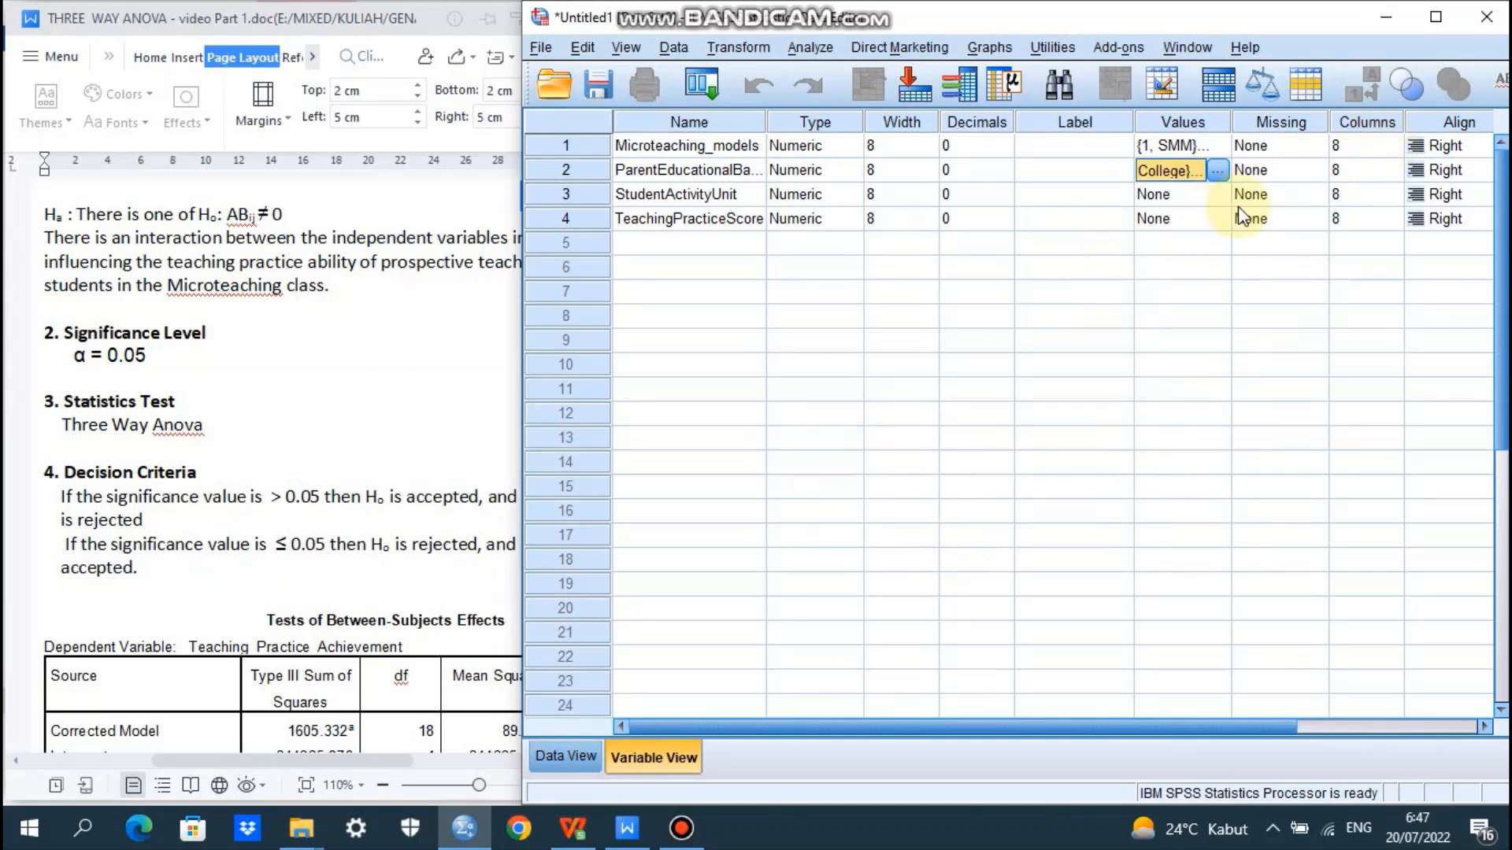
# Step: Open the value labels of StudentActivityUnit and add the label Public Speaking Club for value 1
pyautogui.doubleClick(1214, 198)
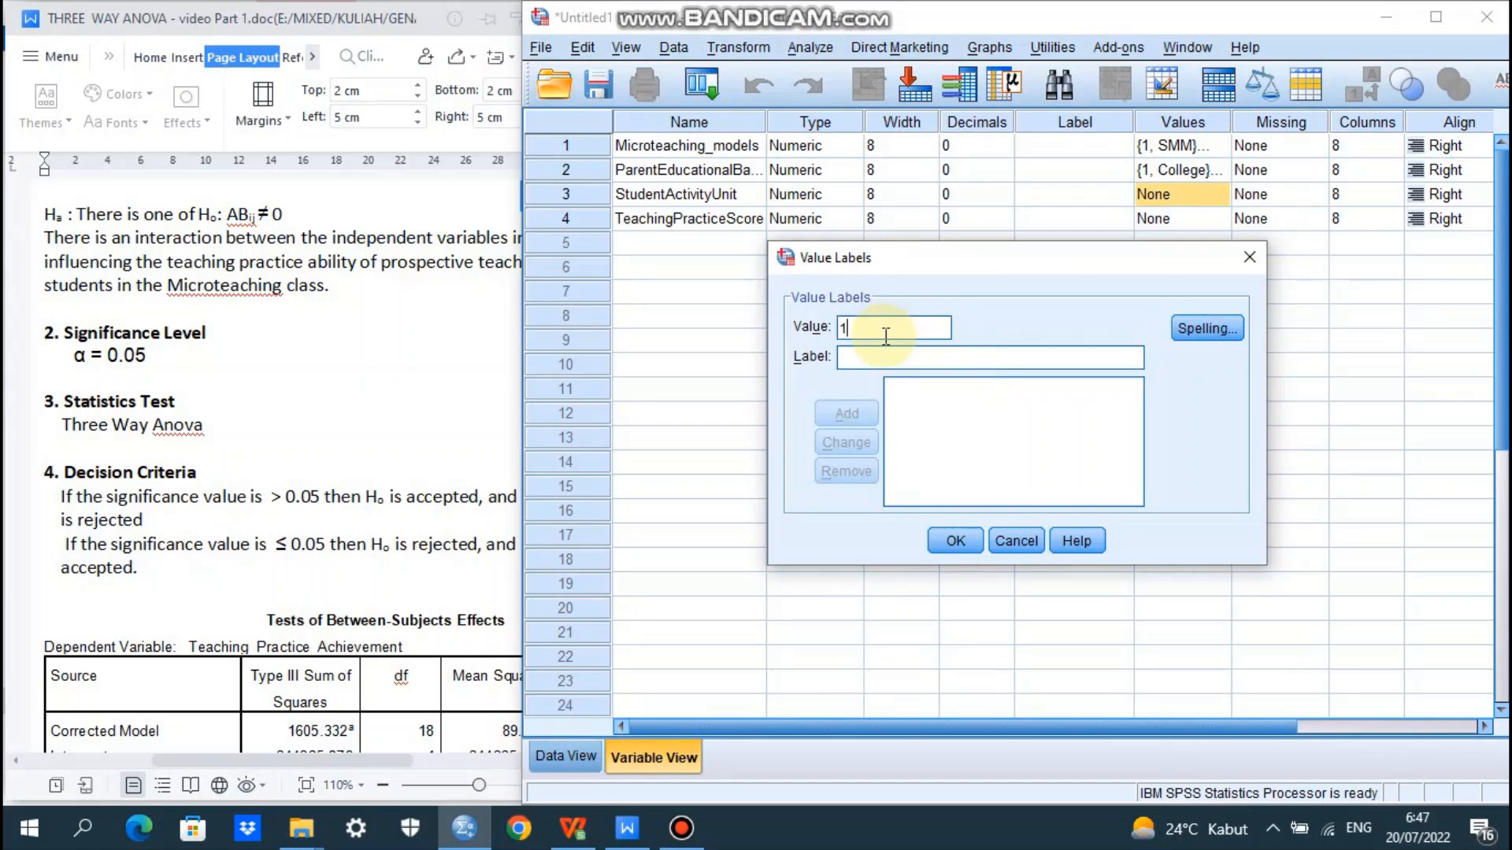
pyautogui.click(885, 357)
pyautogui.write('Public Speack')
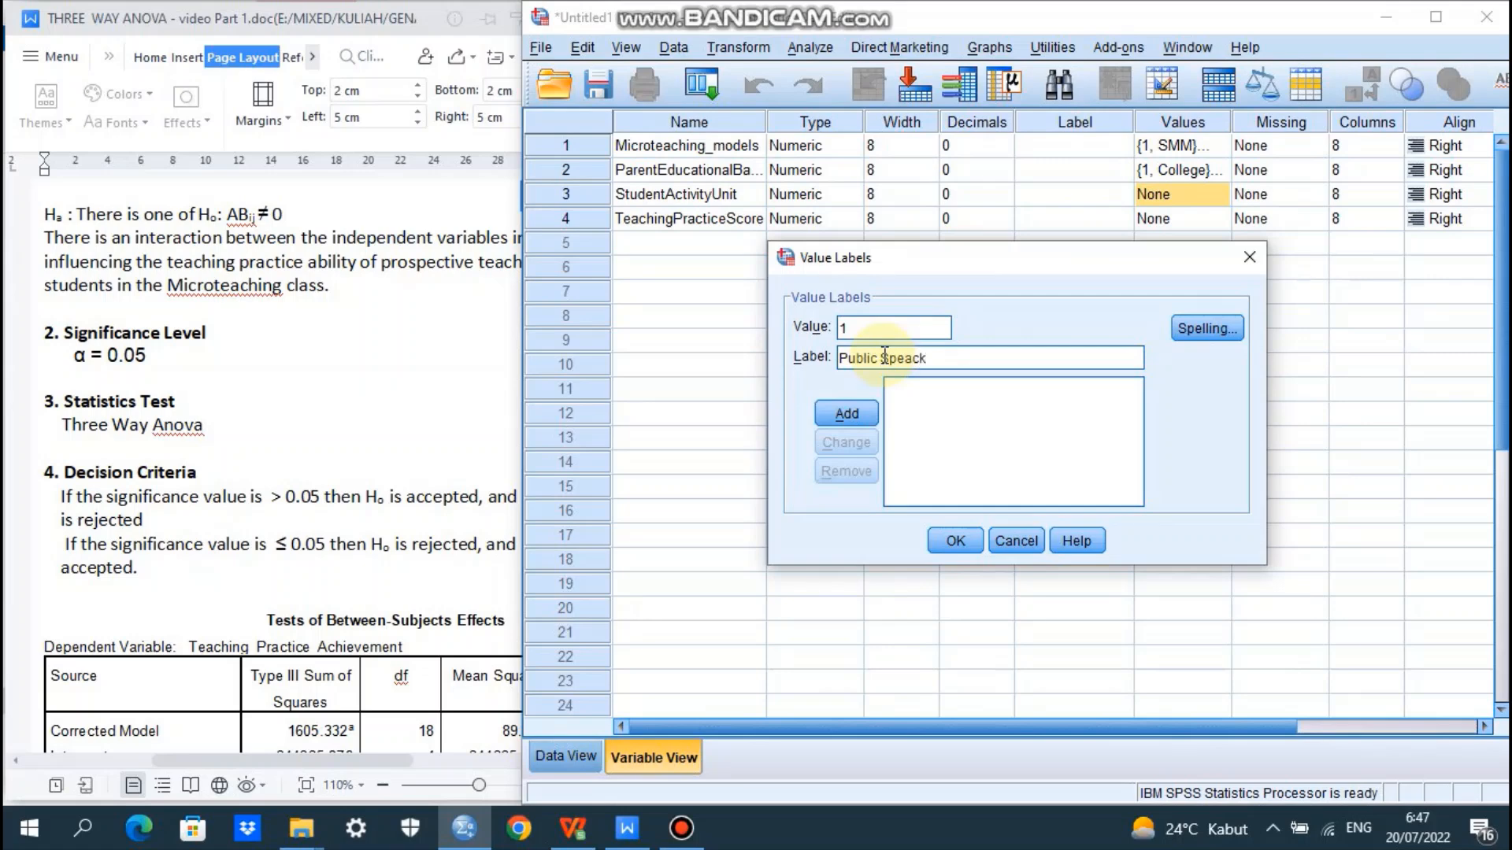
pyautogui.press('BackSpace')
pyautogui.write('king Club')
pyautogui.click(859, 411)
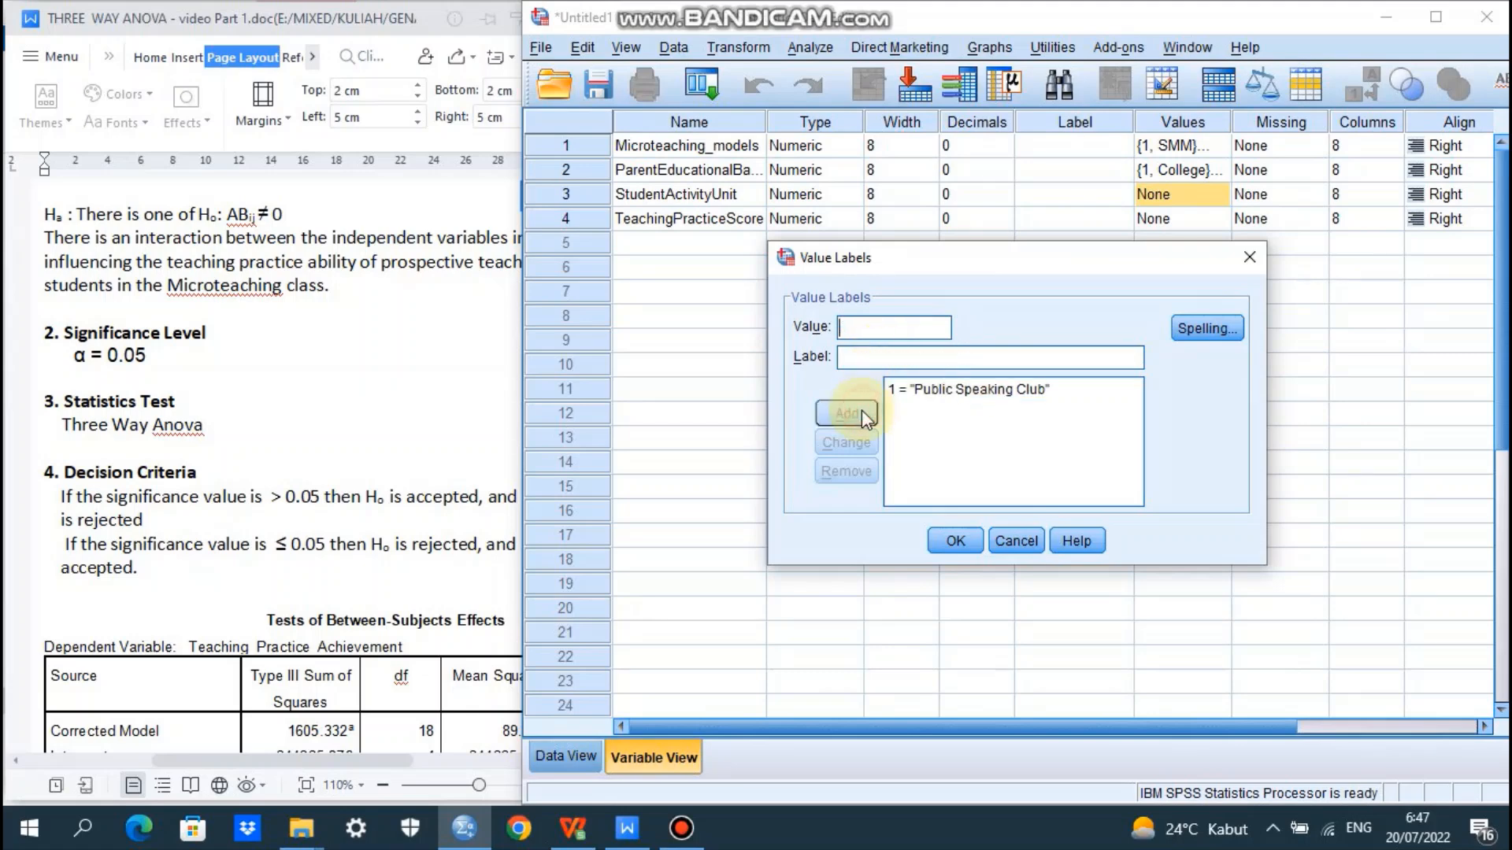
# Step: Add the label Non Public Speaking Club for value 2 of the student activity unit variable
pyautogui.click(855, 358)
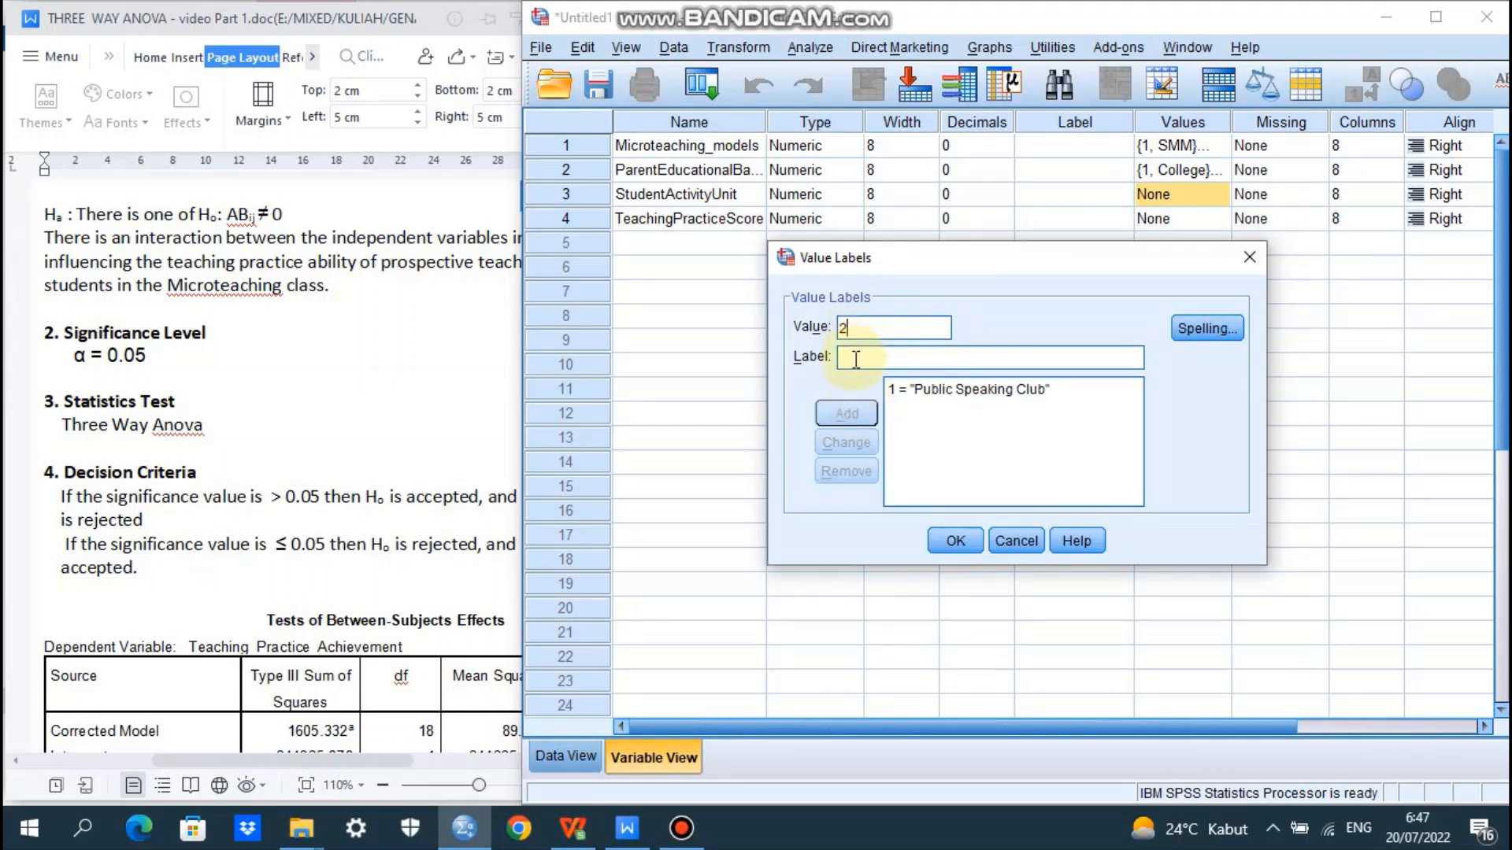
pyautogui.write('non')
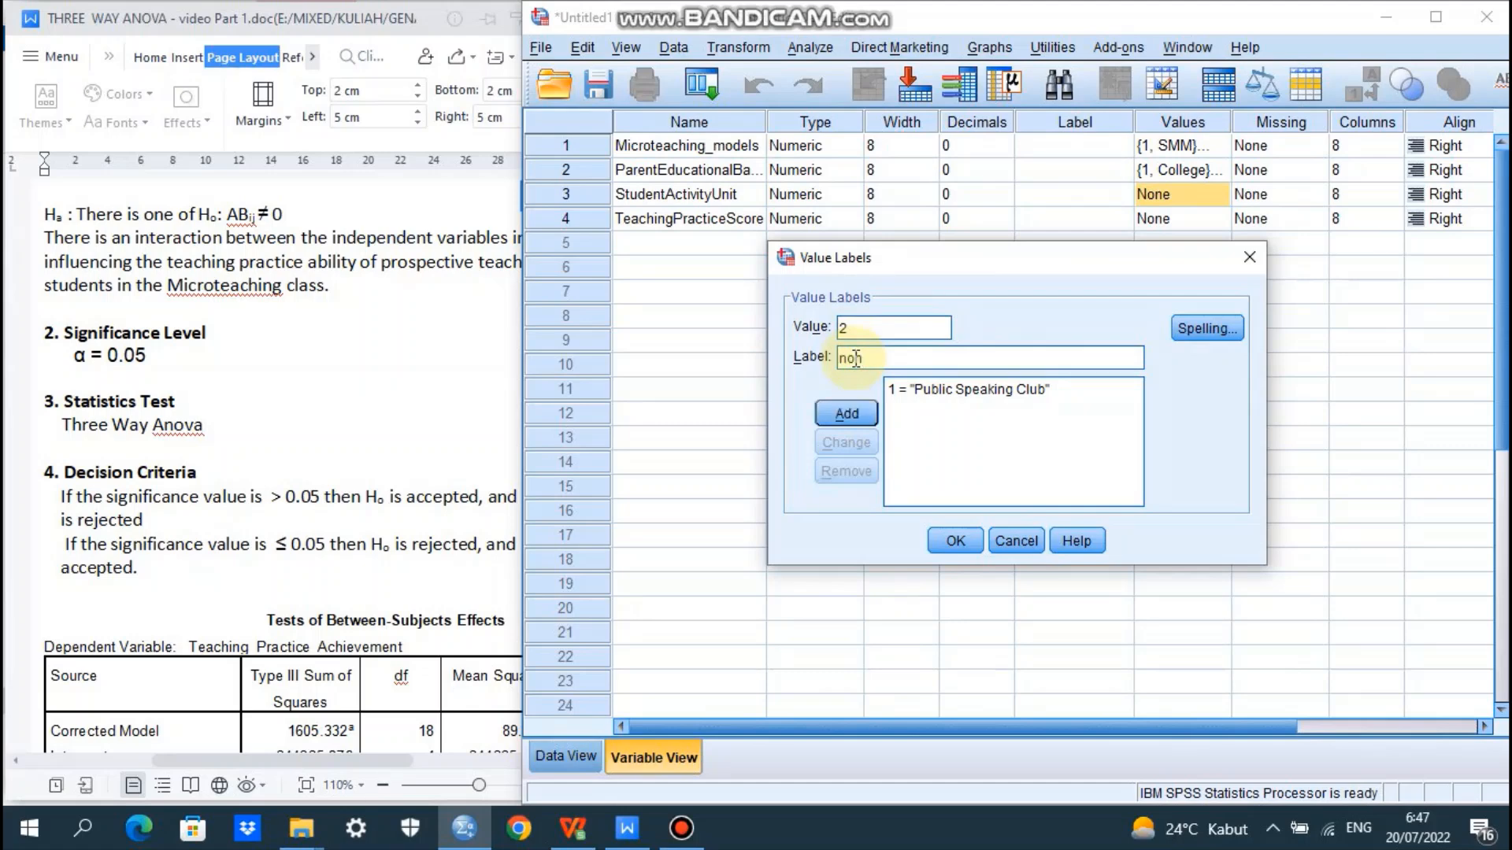
pyautogui.press('BackSpace')
pyautogui.press('BackSpace')
pyautogui.write('Non Public Sepeaking Club')
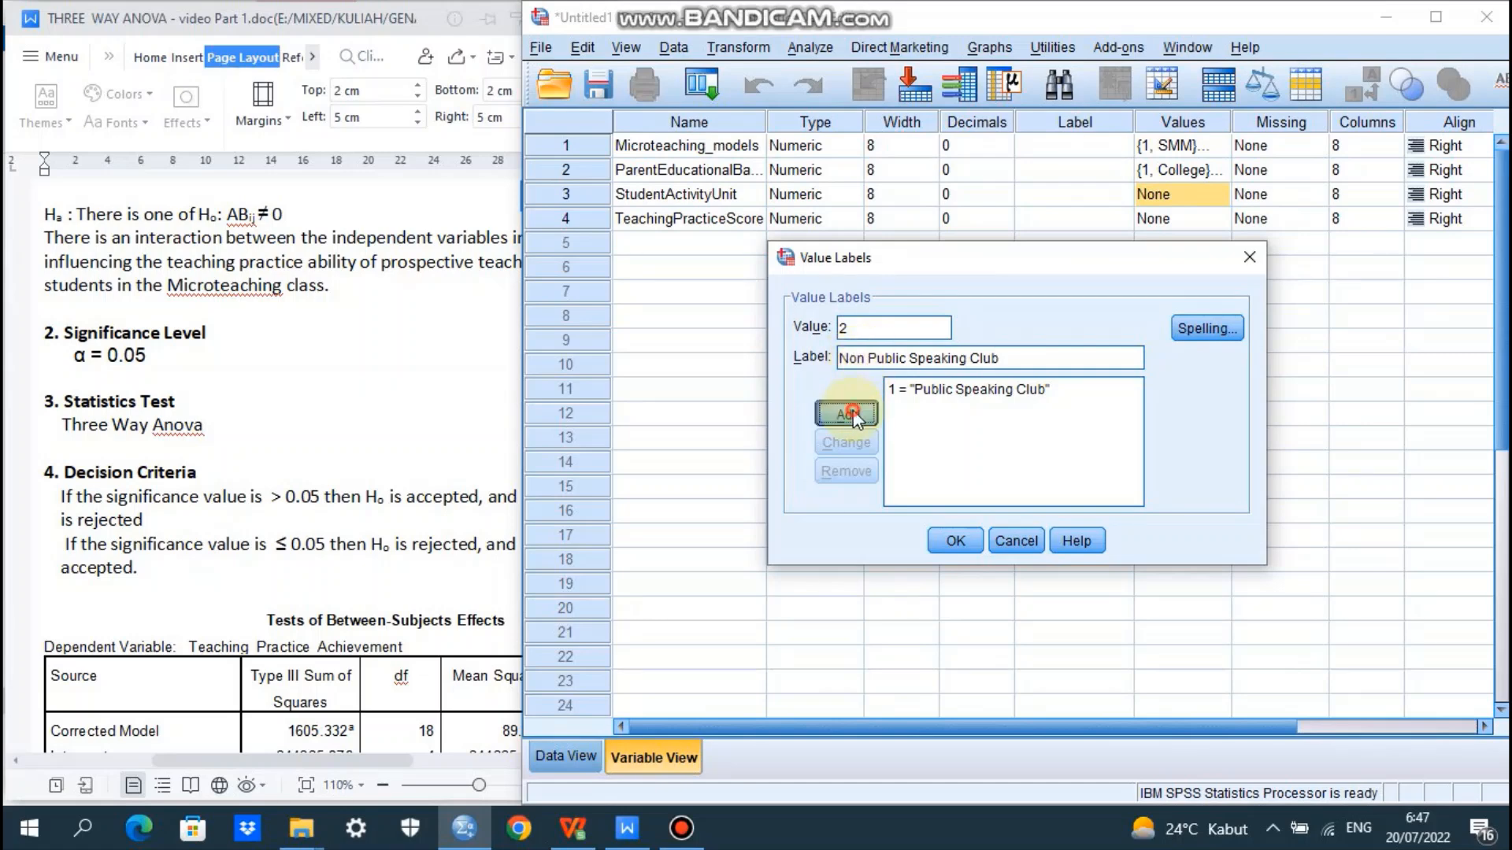
pyautogui.click(852, 411)
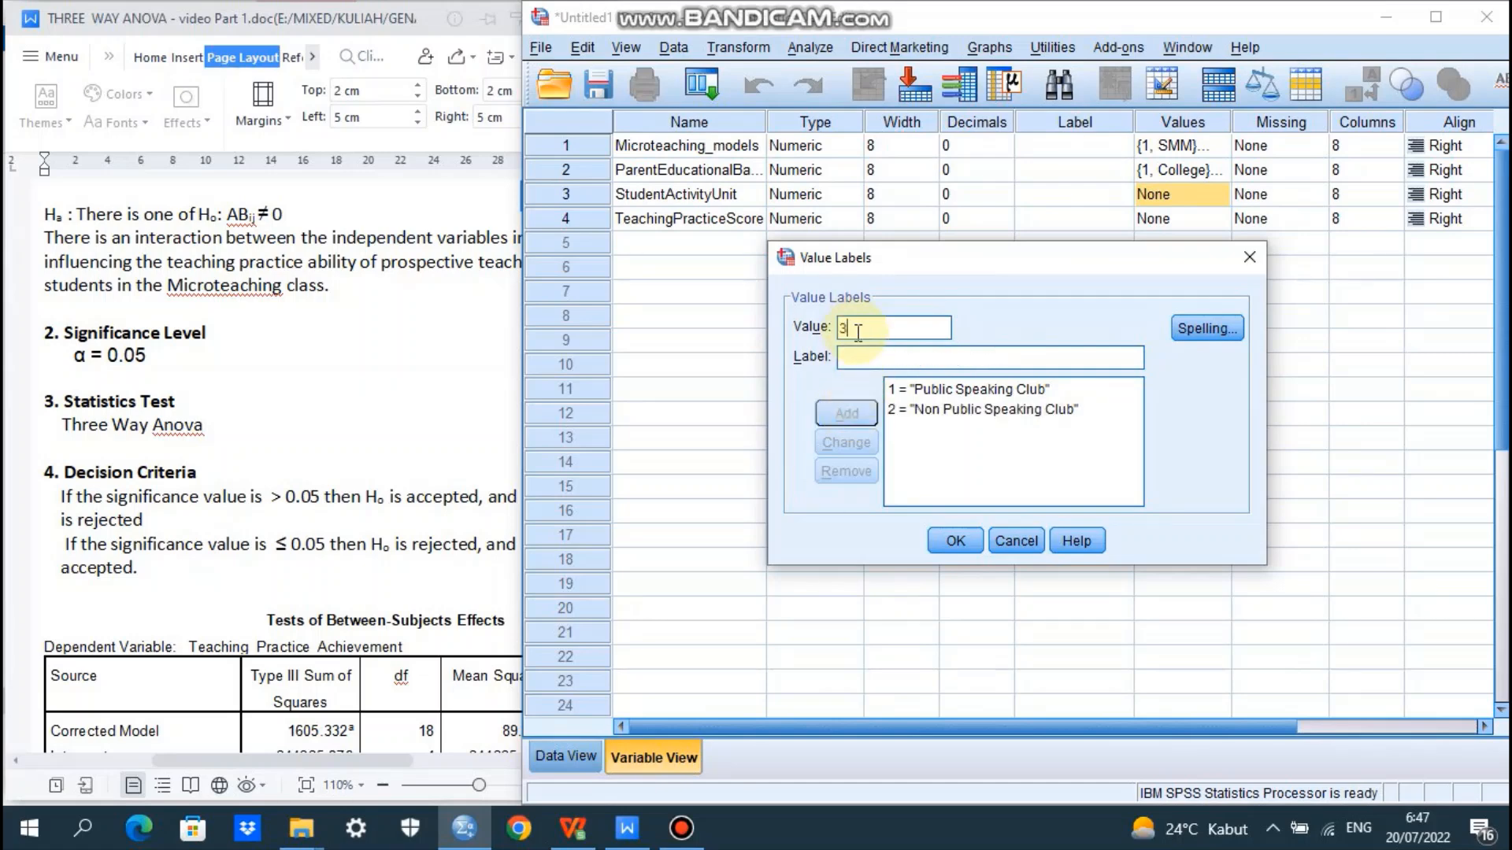
# Step: Add the label None for value 3 and apply the student activity unit value labels
pyautogui.click(860, 358)
pyautogui.write('N')
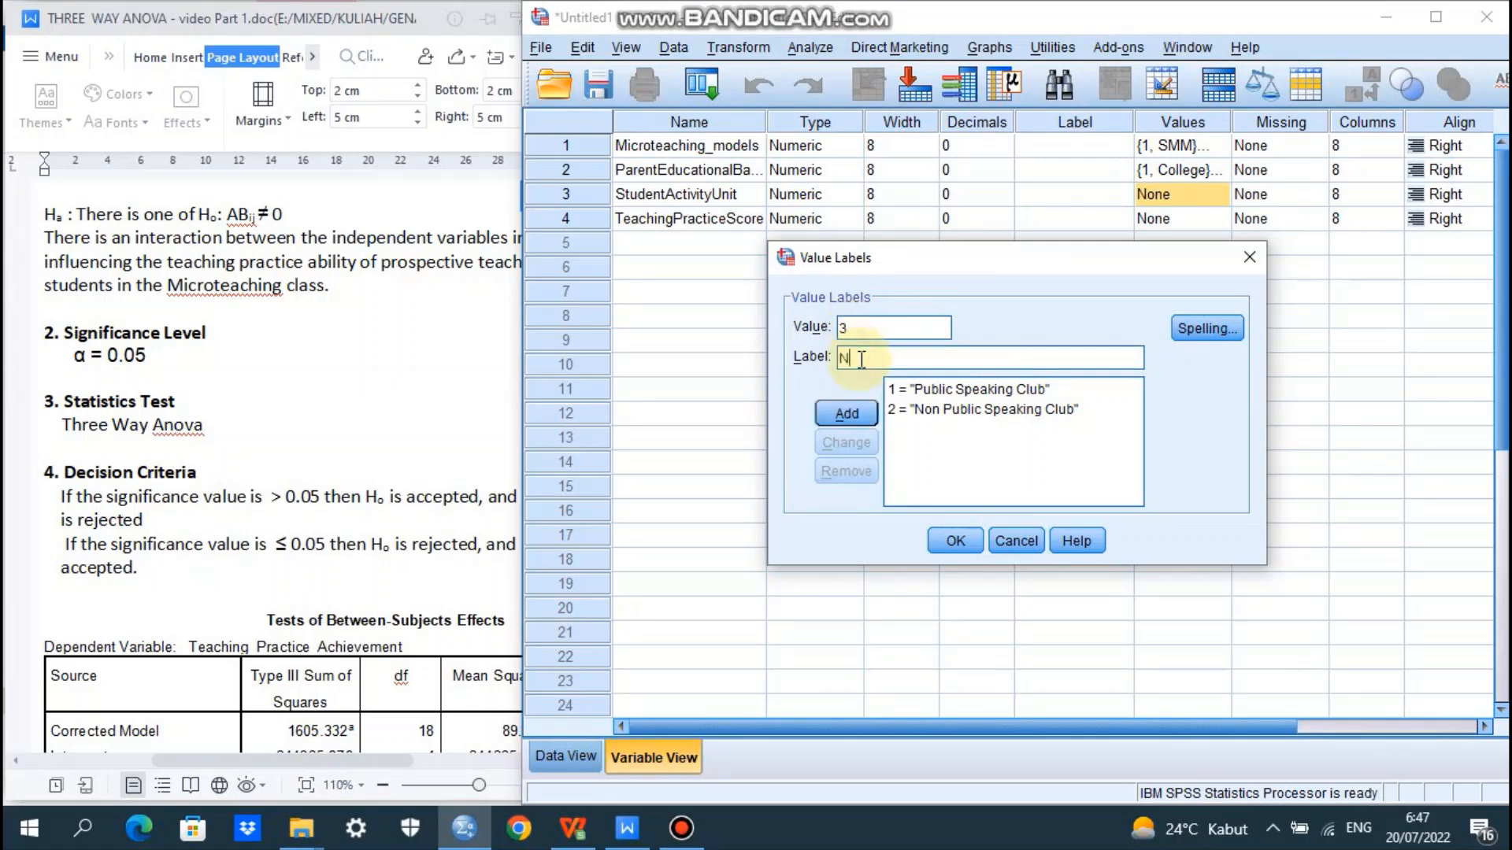
pyautogui.write('one')
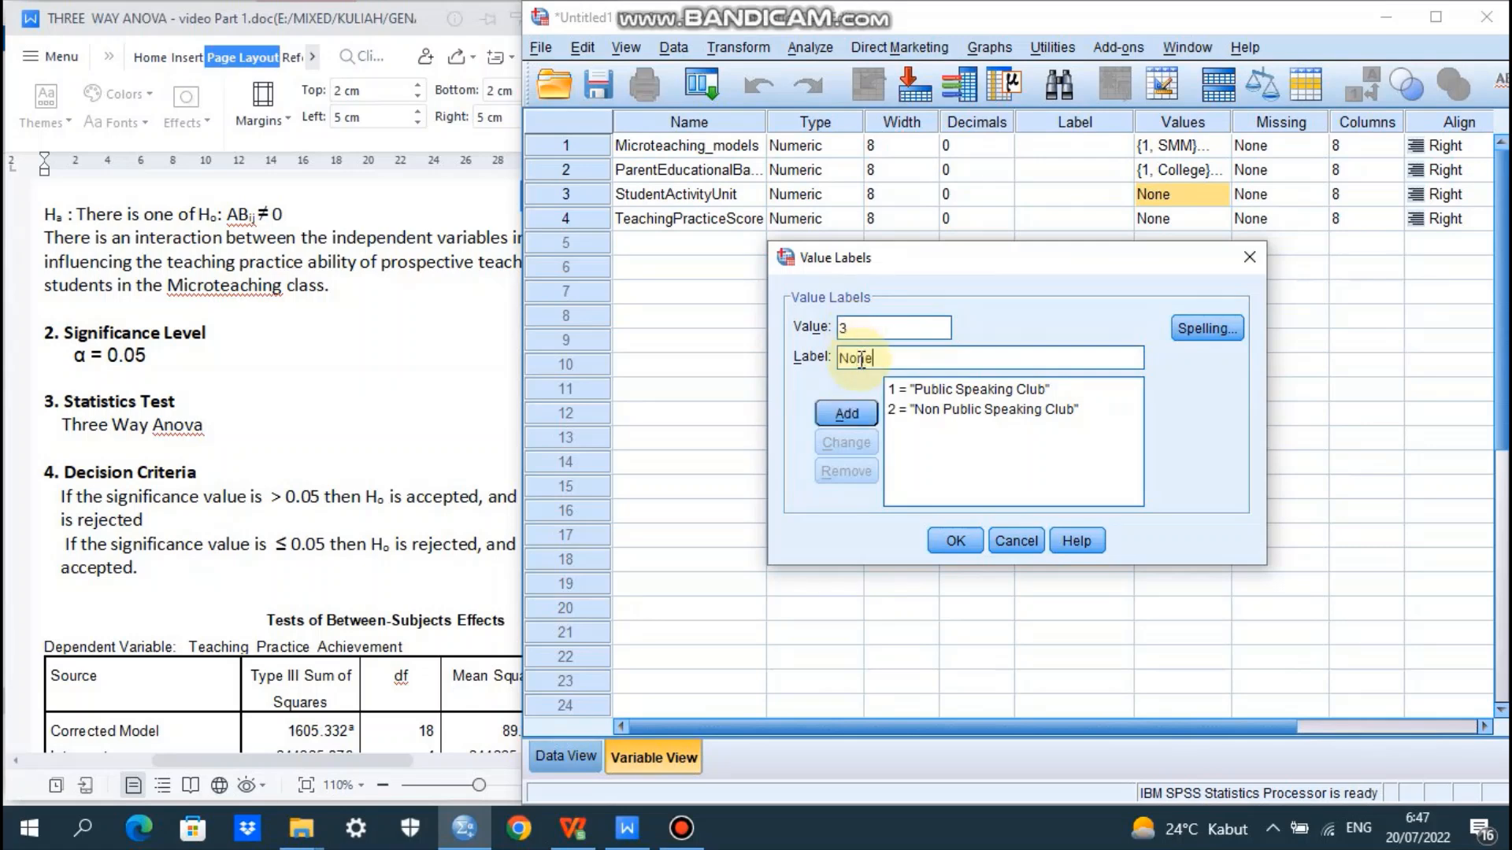
pyautogui.click(854, 414)
pyautogui.click(954, 539)
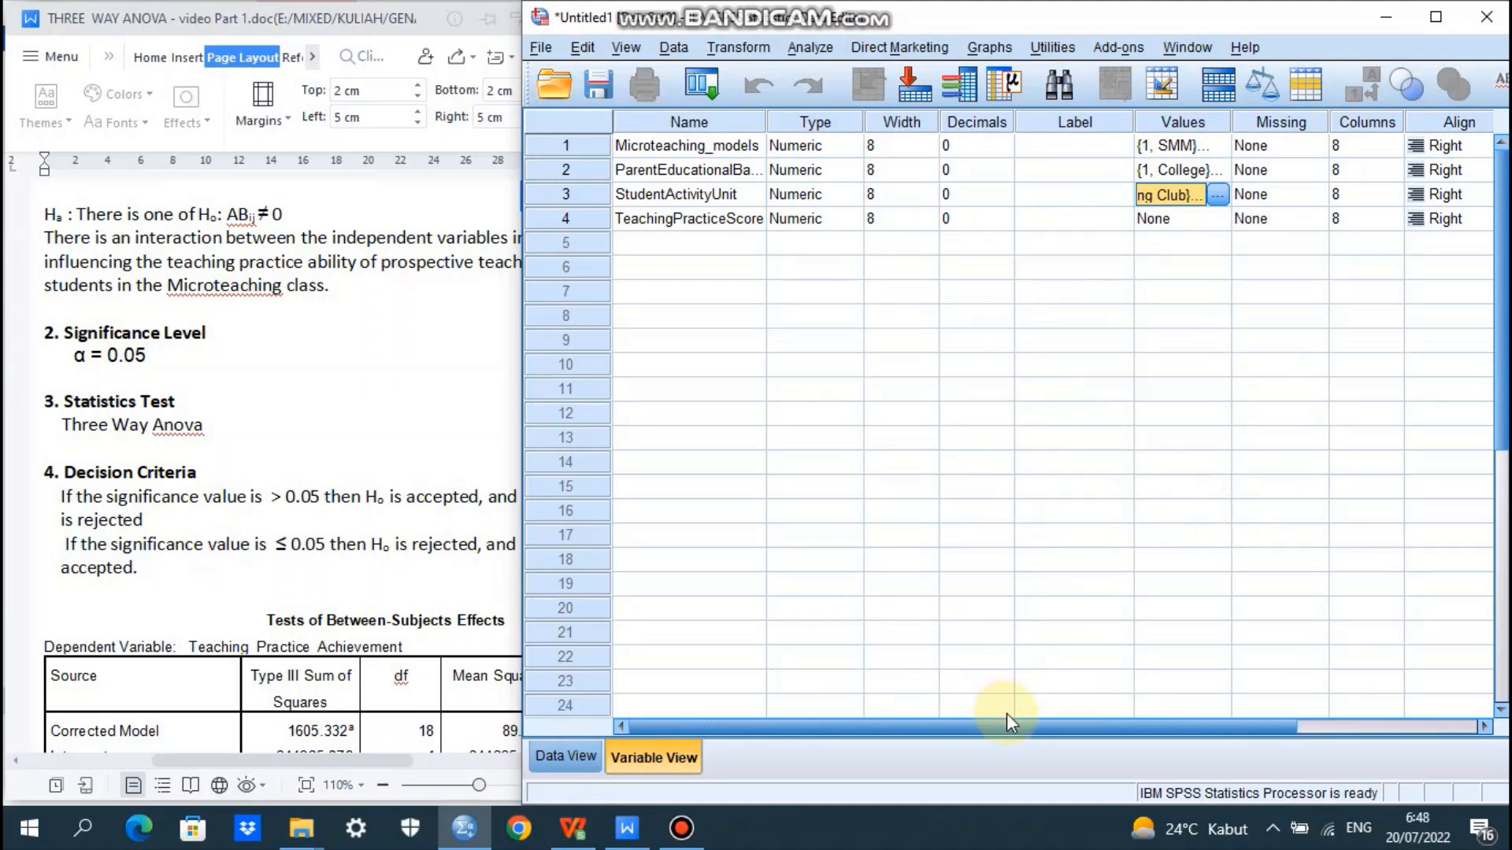
# Step: Set the measurement level of the first three variables to Nominal and of TeachingPracticeScore to Scale
pyautogui.moveTo(1007, 725); pyautogui.dragTo(1270, 801)
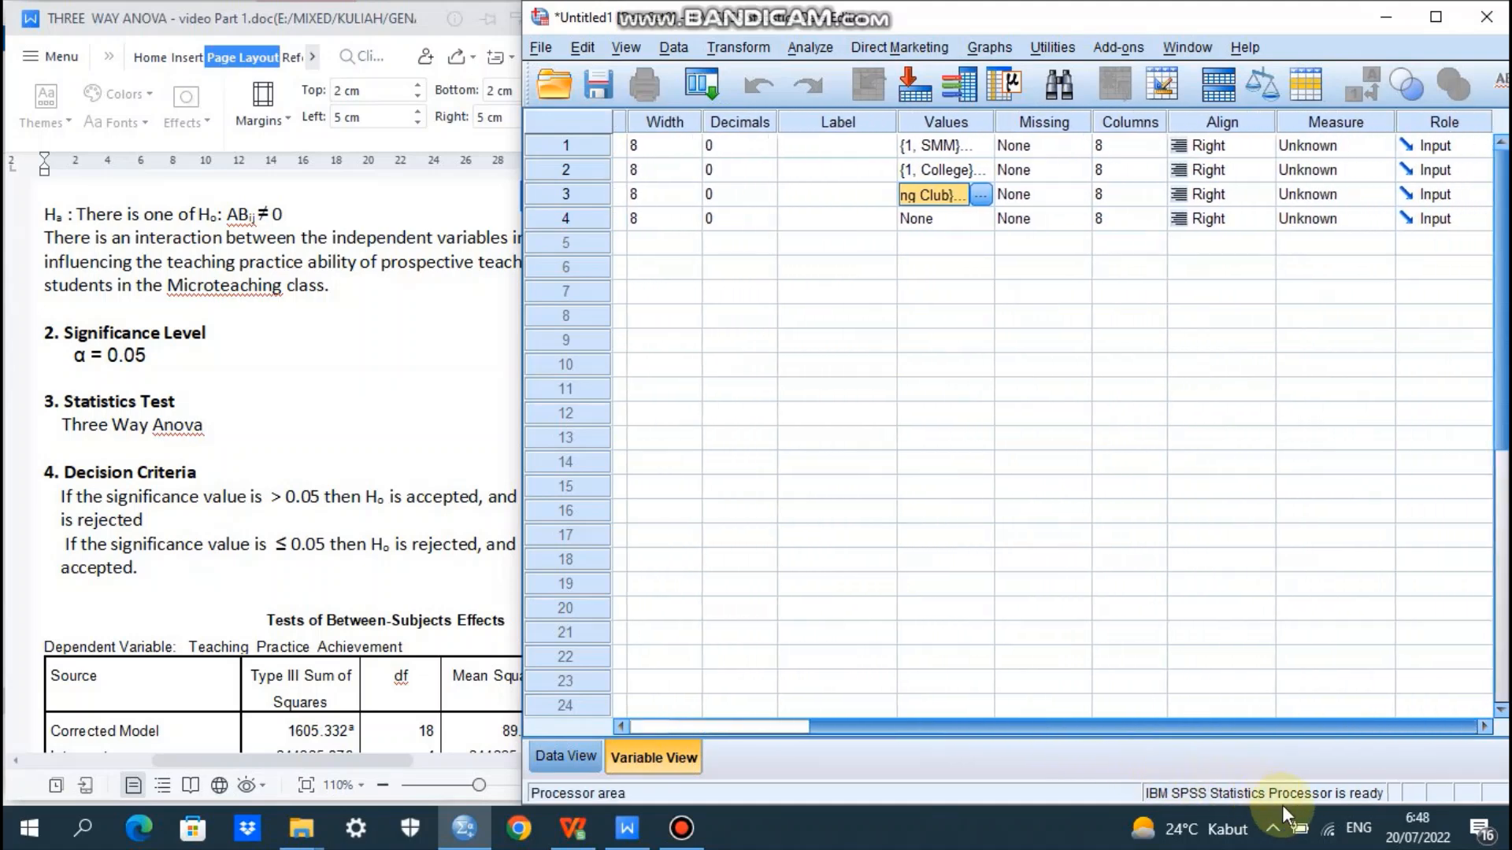
pyautogui.click(1329, 148)
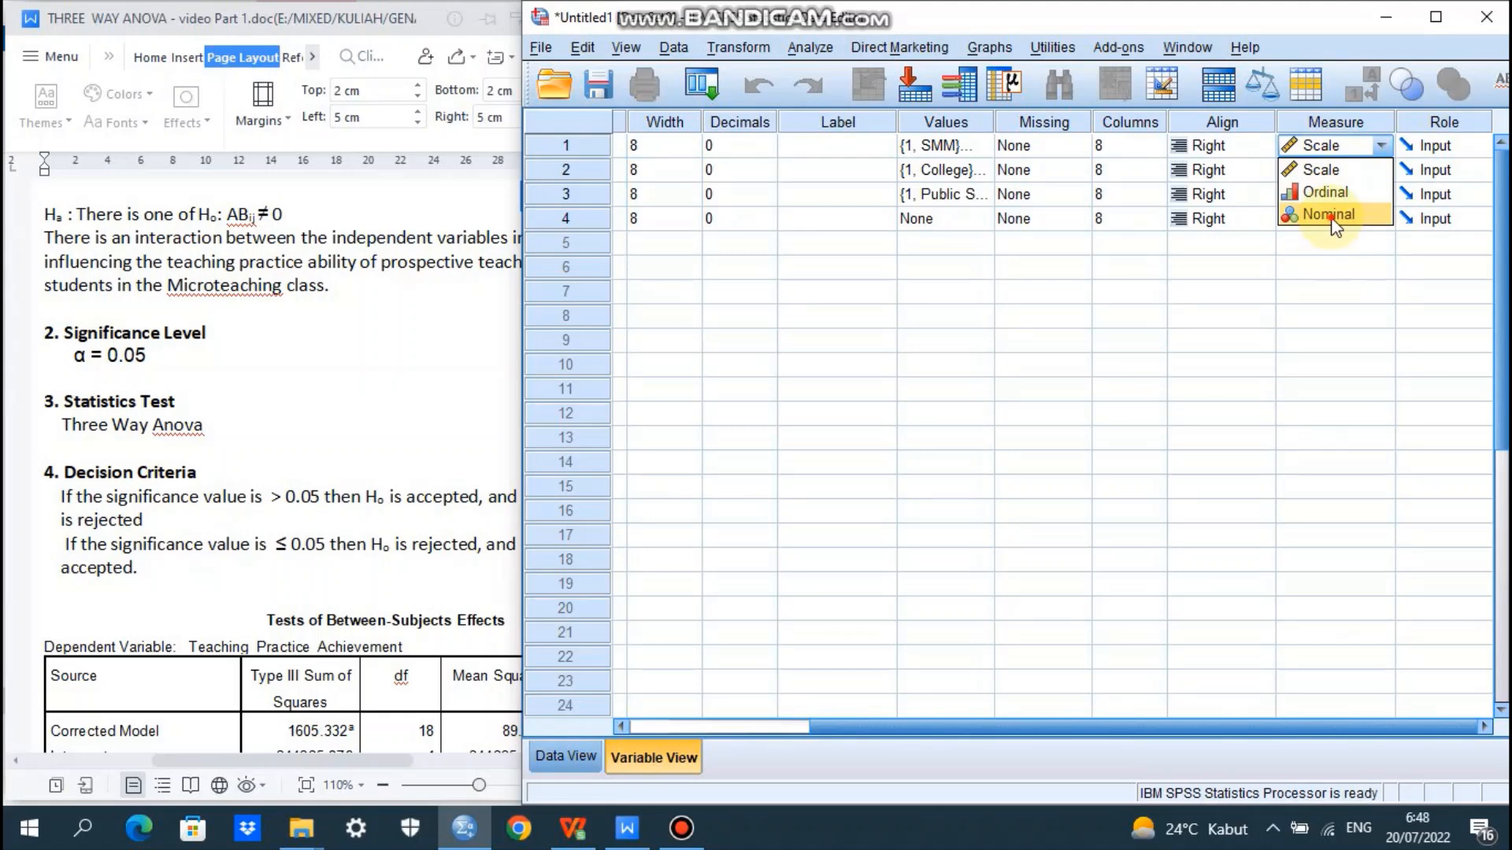
pyautogui.click(1331, 214)
pyautogui.click(1320, 172)
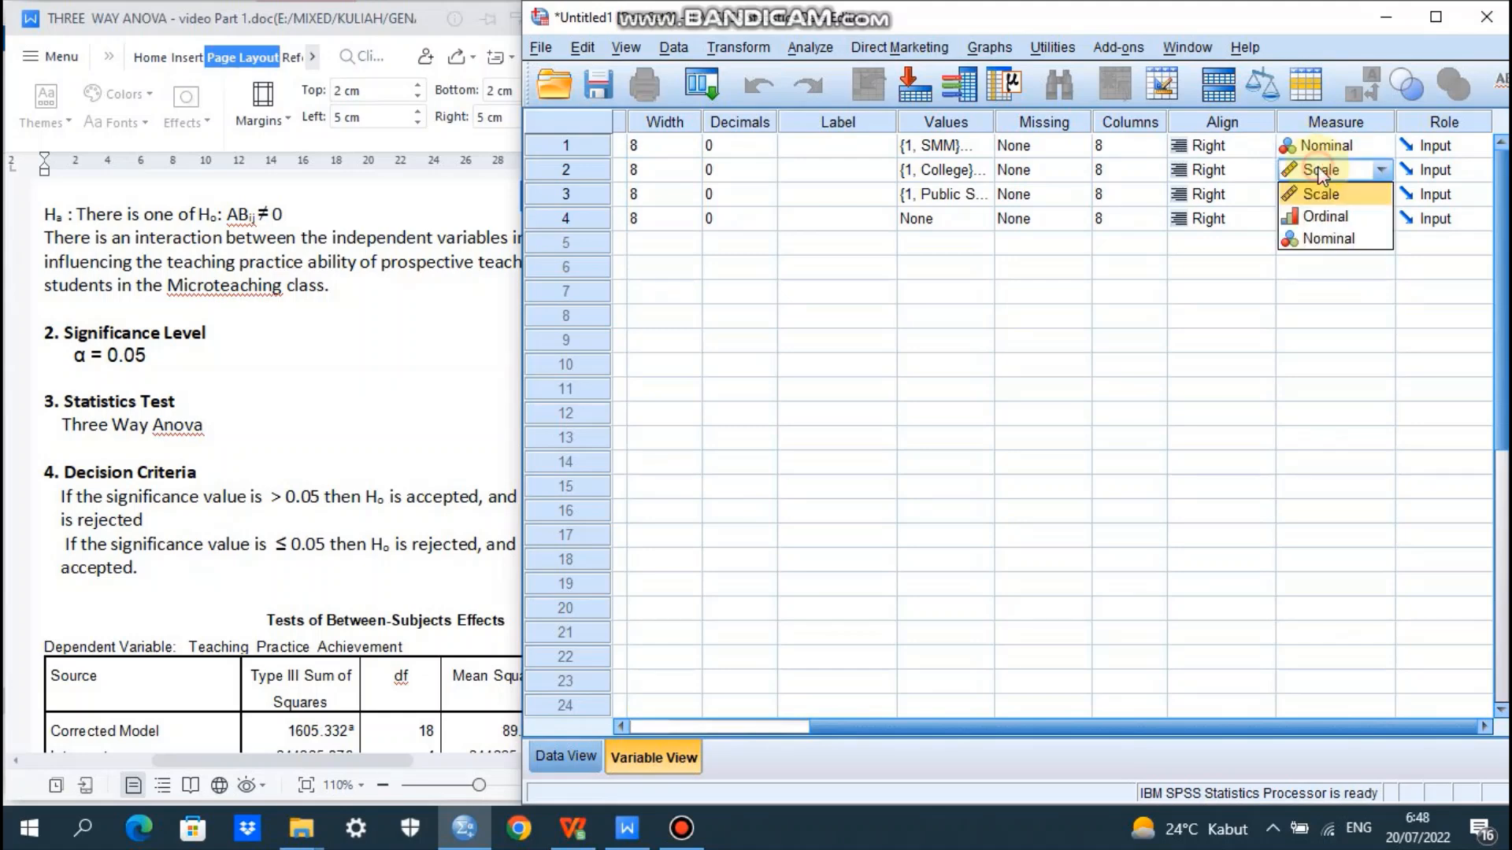
pyautogui.click(1341, 239)
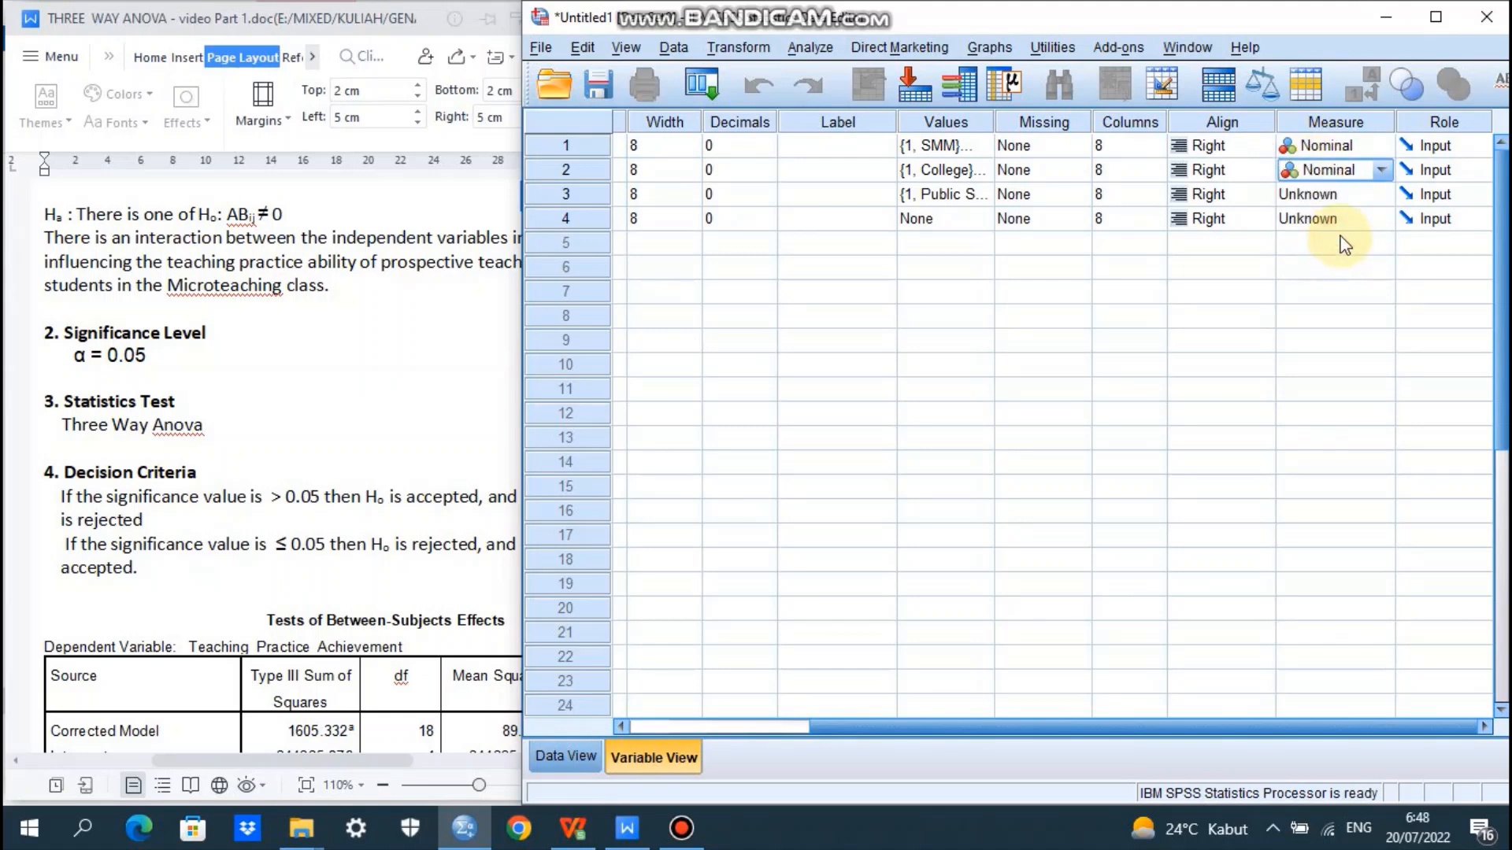
pyautogui.click(1315, 195)
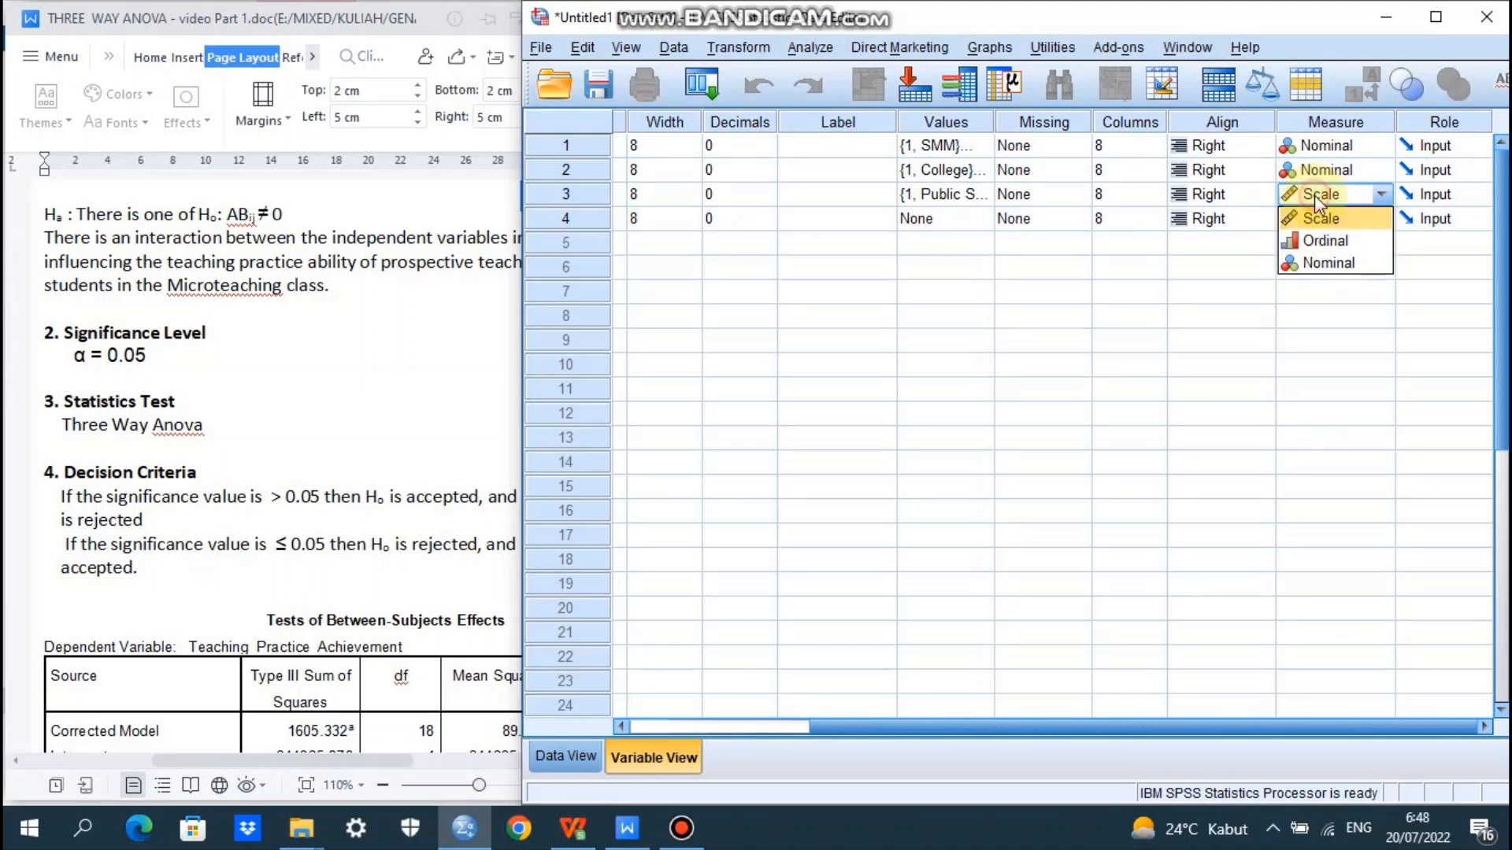
pyautogui.click(1338, 266)
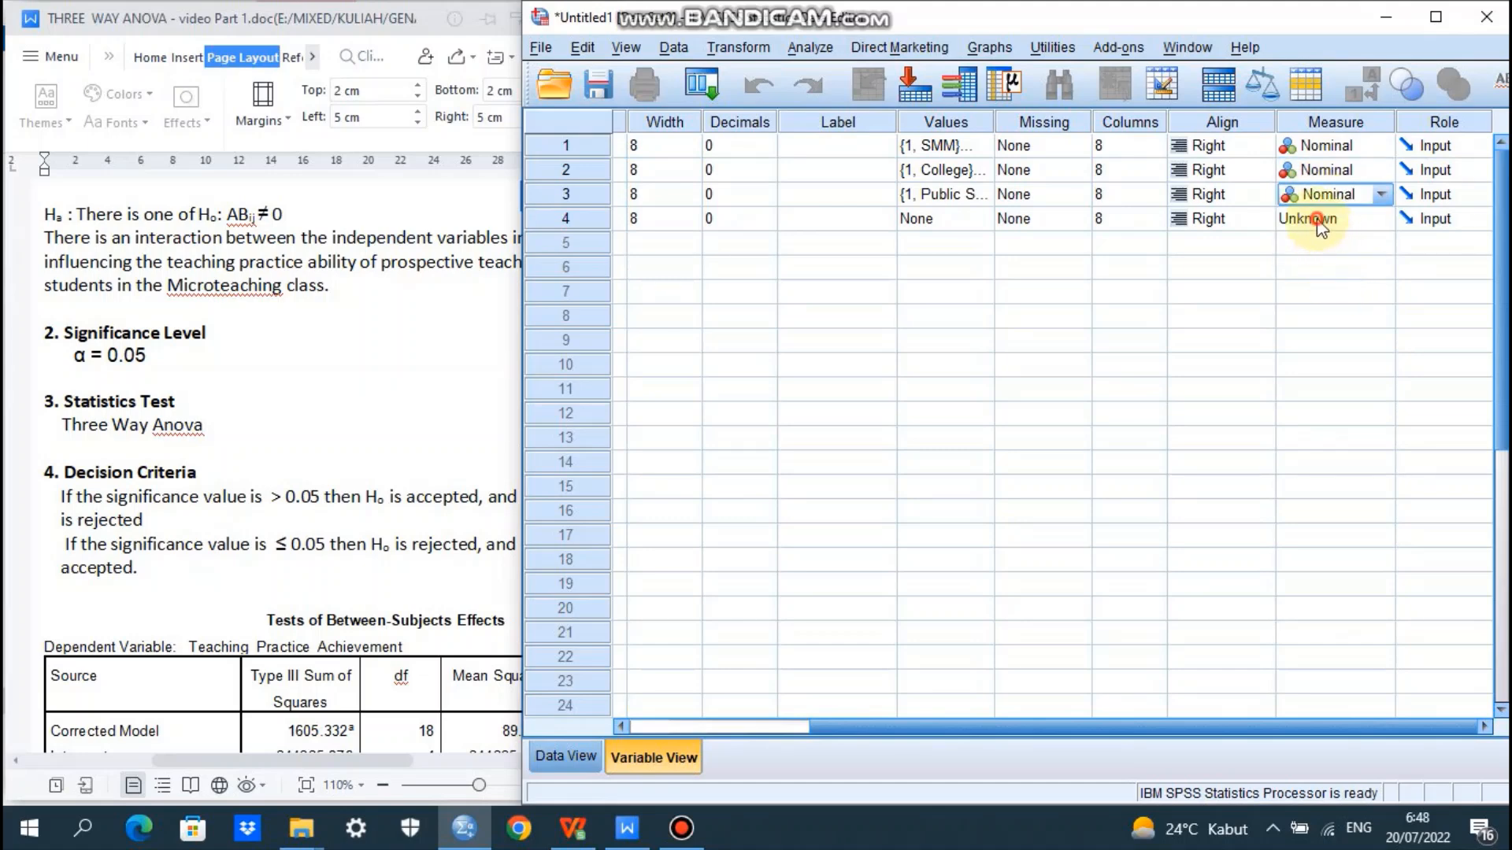
pyautogui.click(1321, 221)
pyautogui.click(1328, 243)
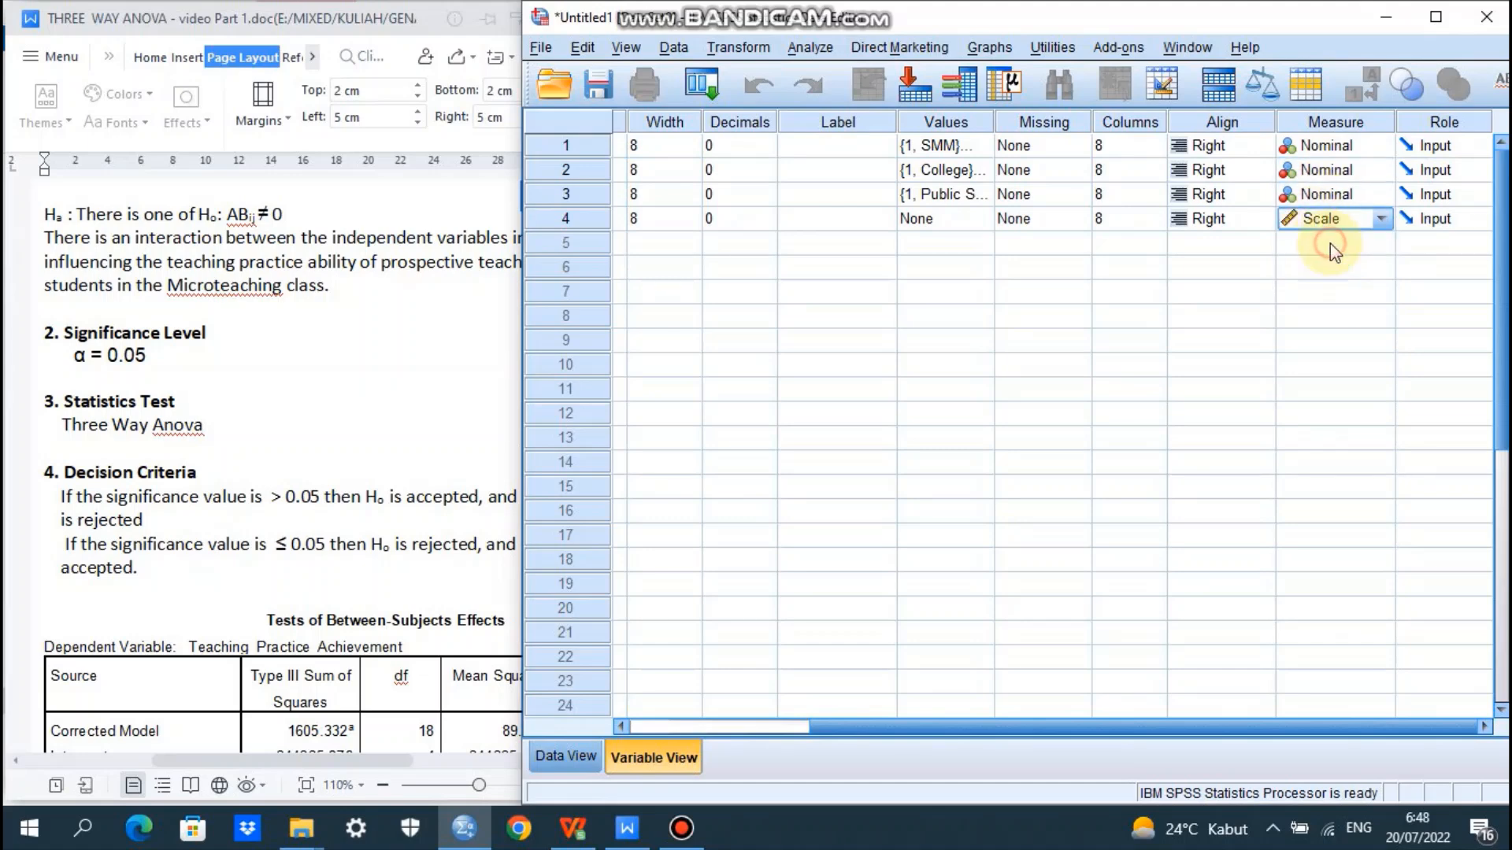
# Step: Show the SPSS data grid, then switch to the WPS spreadsheet three way anova.xls and copy the data in B3:E92
pyautogui.click(570, 755)
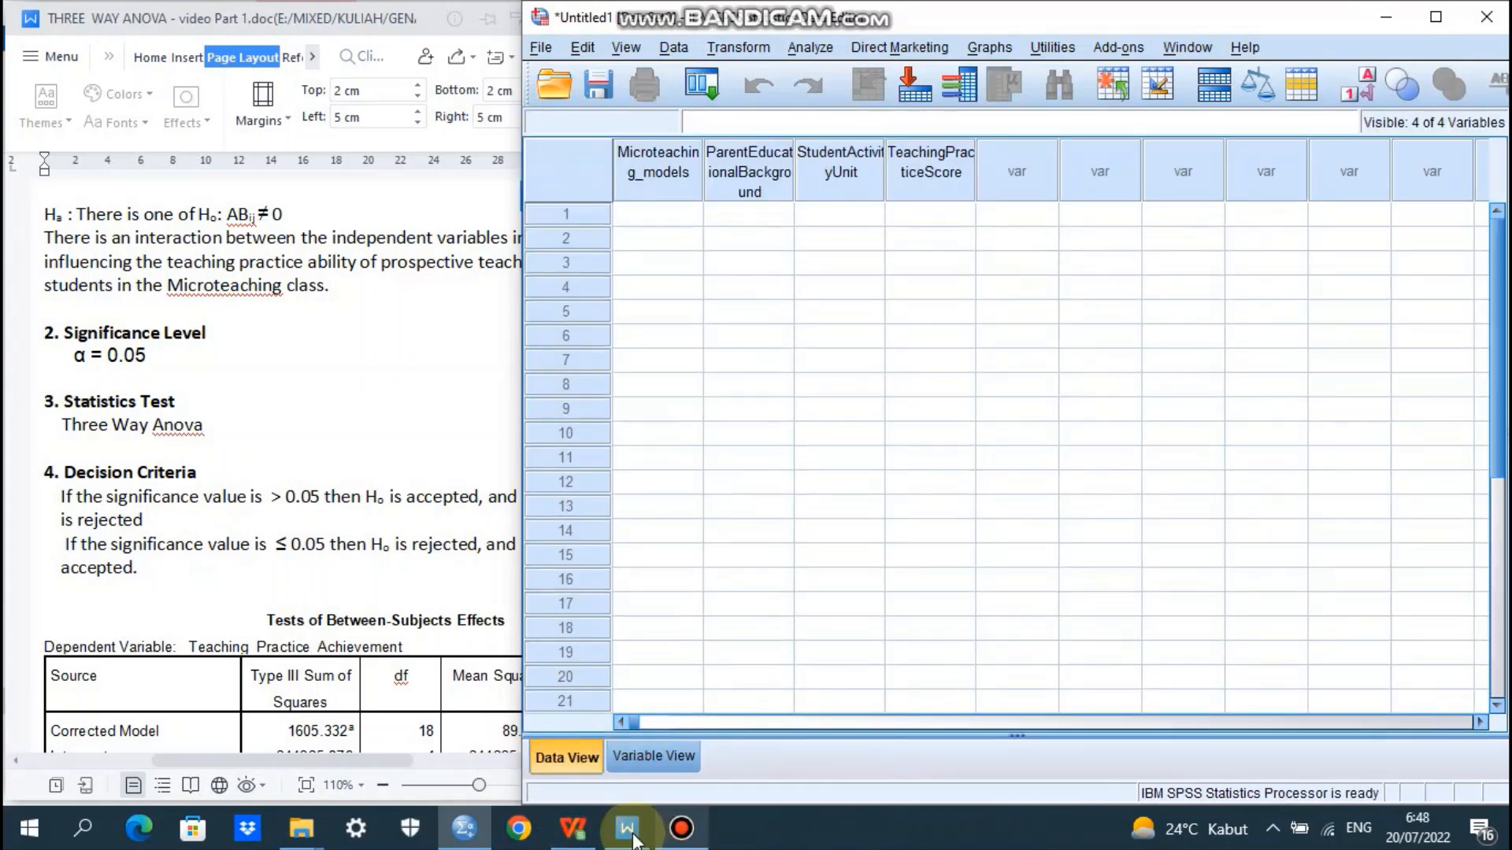
pyautogui.moveTo(573, 828)
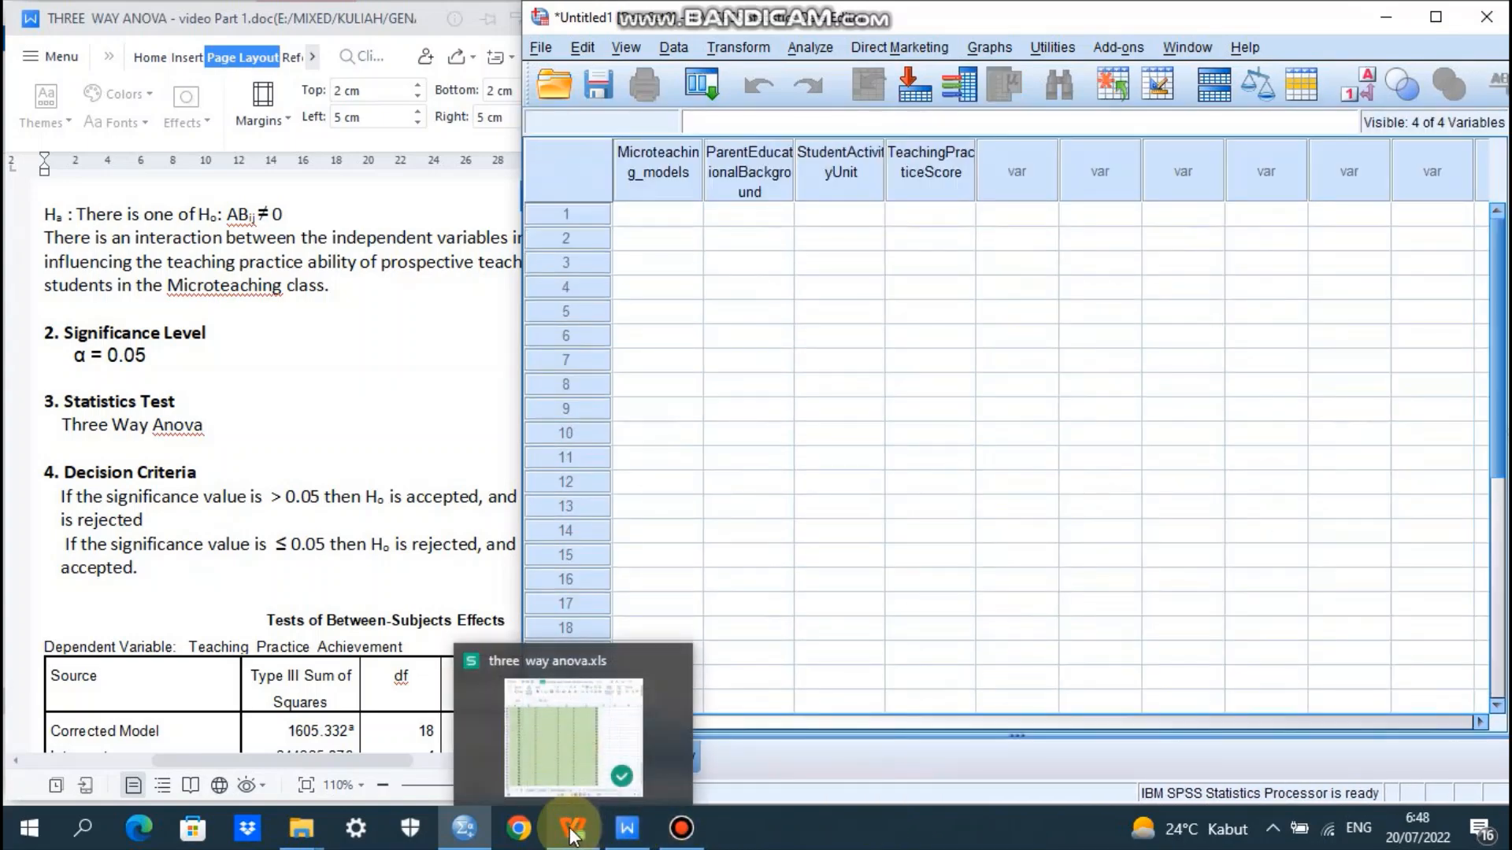
pyautogui.click(546, 773)
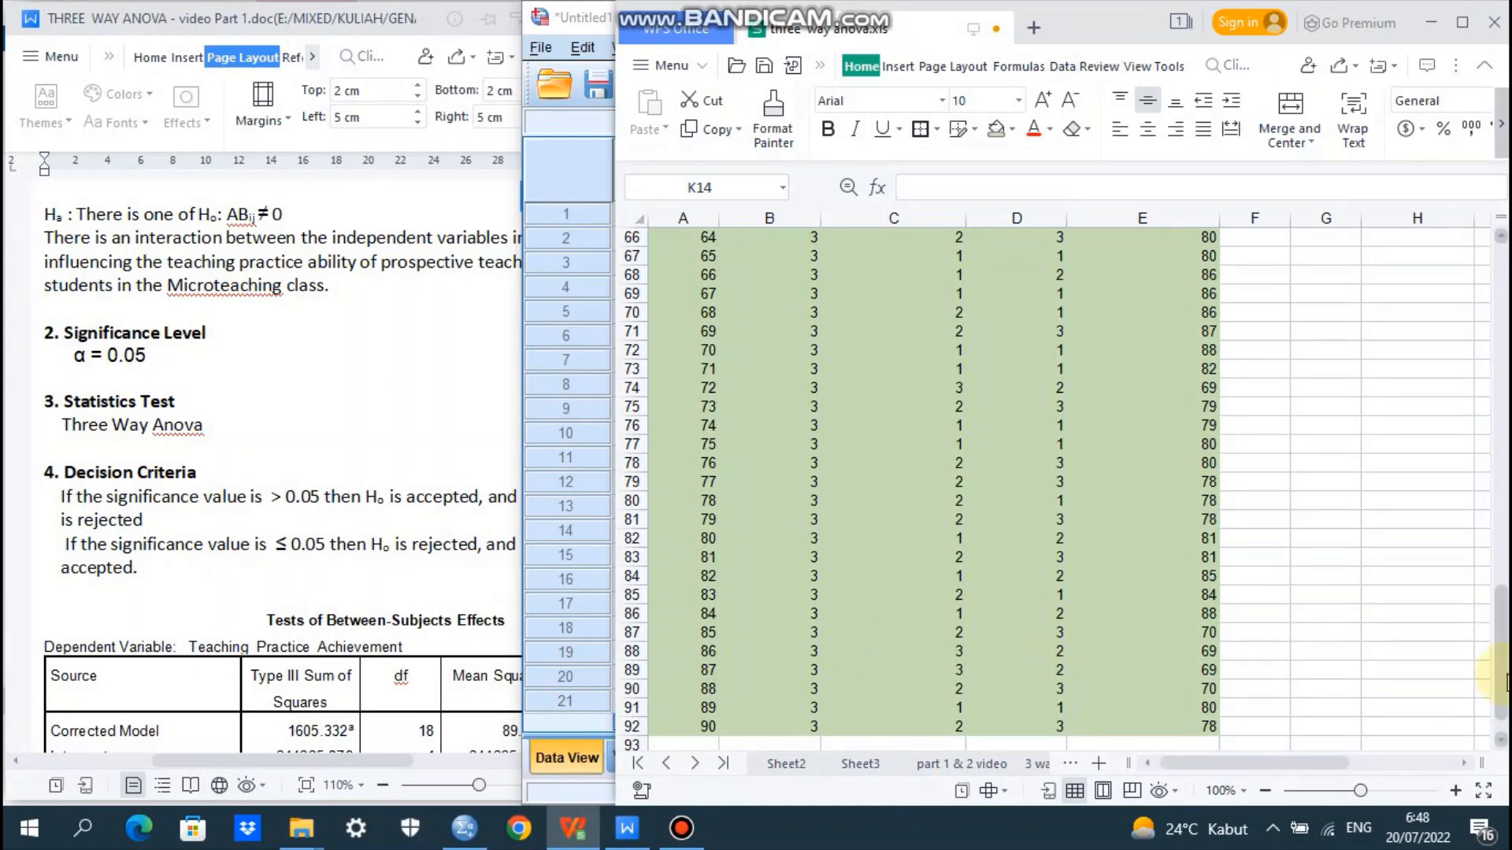
pyautogui.scroll(7, 1472, 535)
pyautogui.scroll(15, 1452, 455)
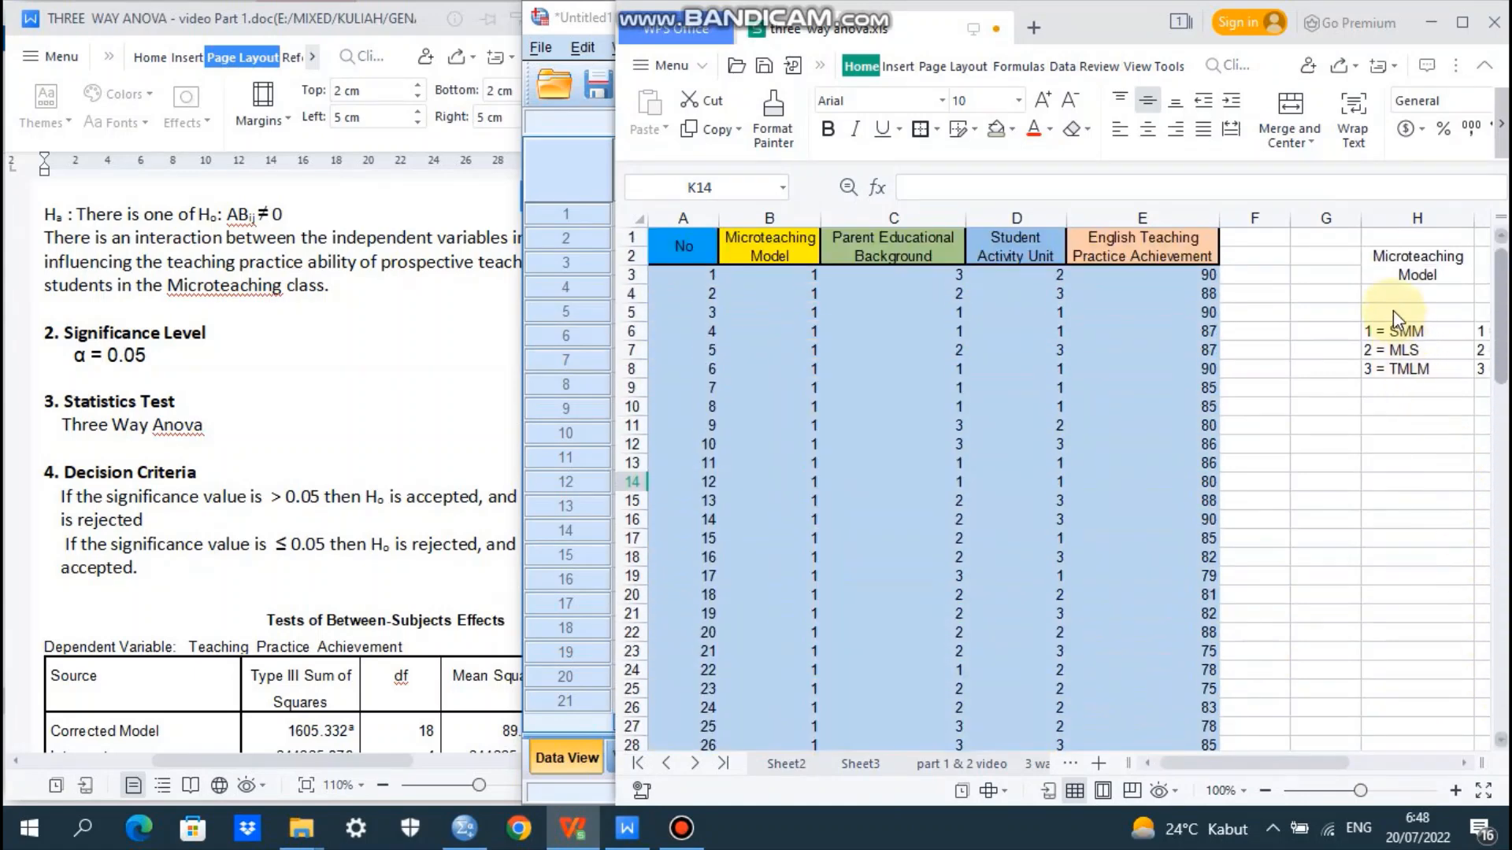
pyautogui.moveTo(764, 273); pyautogui.dragTo(1196, 652)
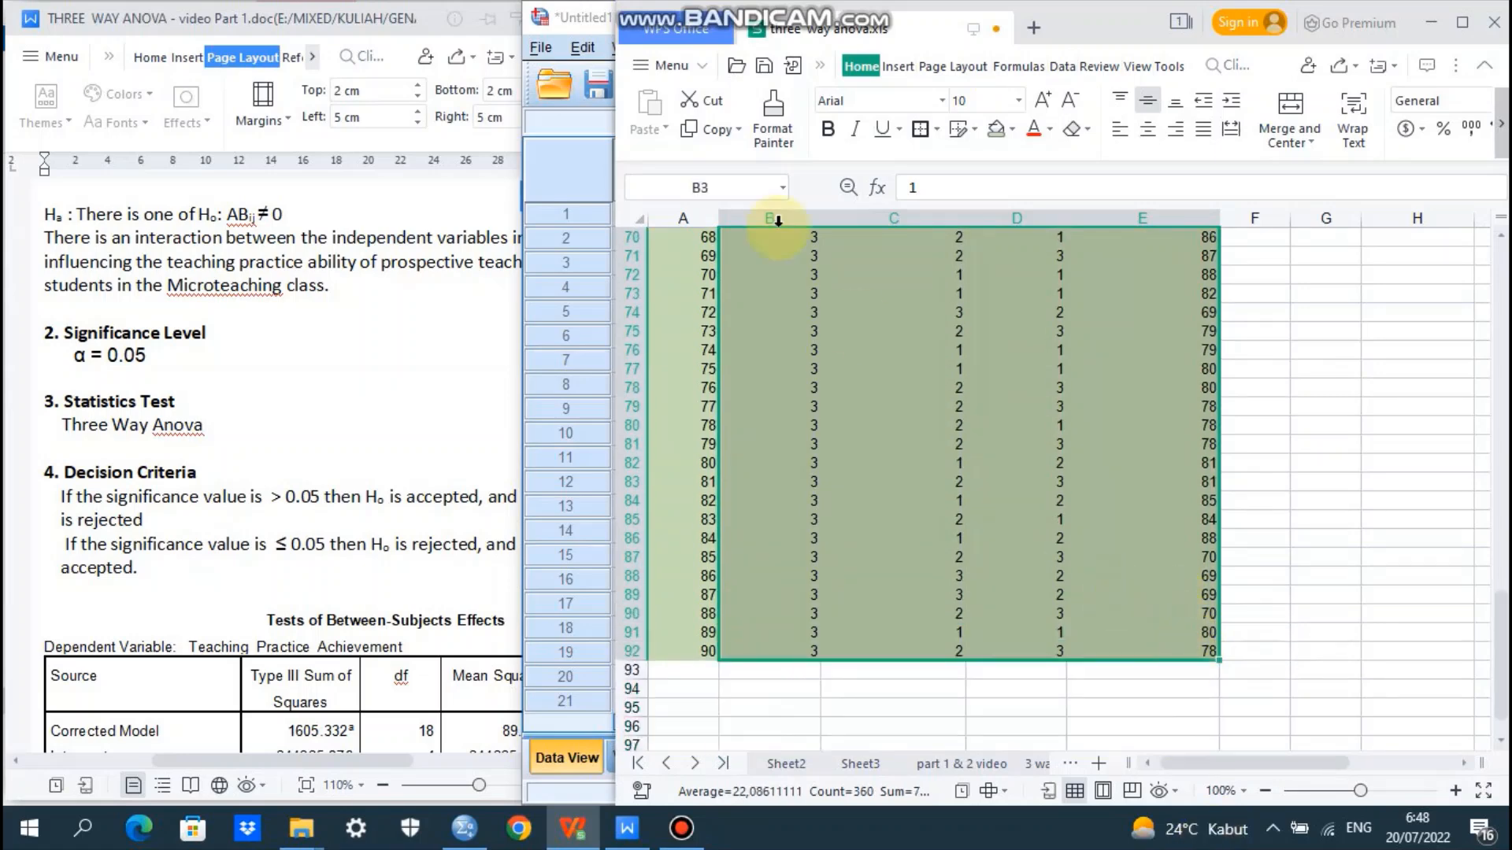
pyautogui.click(692, 132)
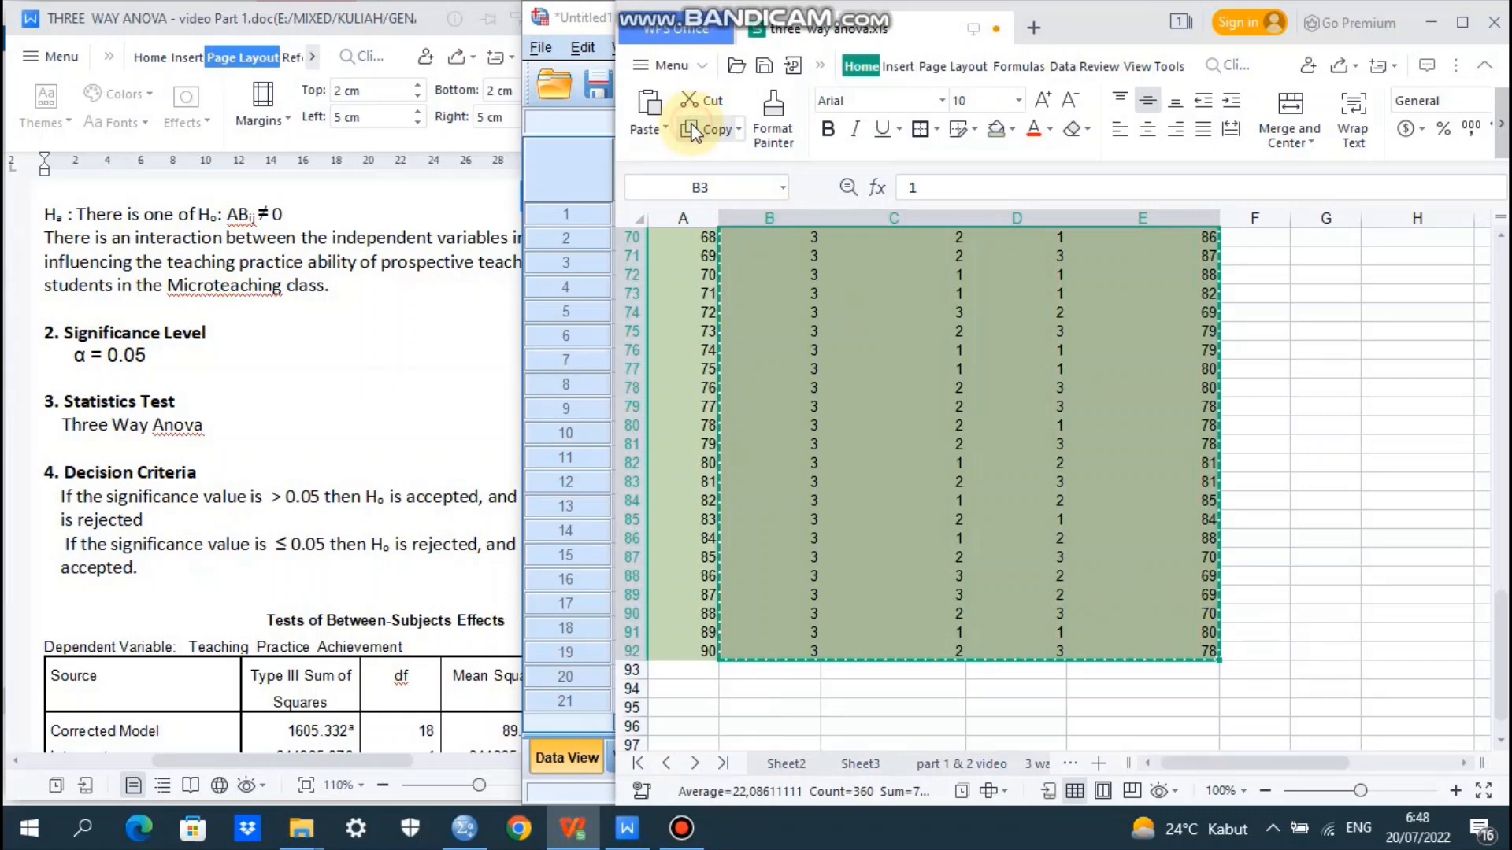
# Step: Switch back to SPSS, paste the copied data starting at row 1 of Microteaching_models, and check the pasted rows
pyautogui.click(464, 828)
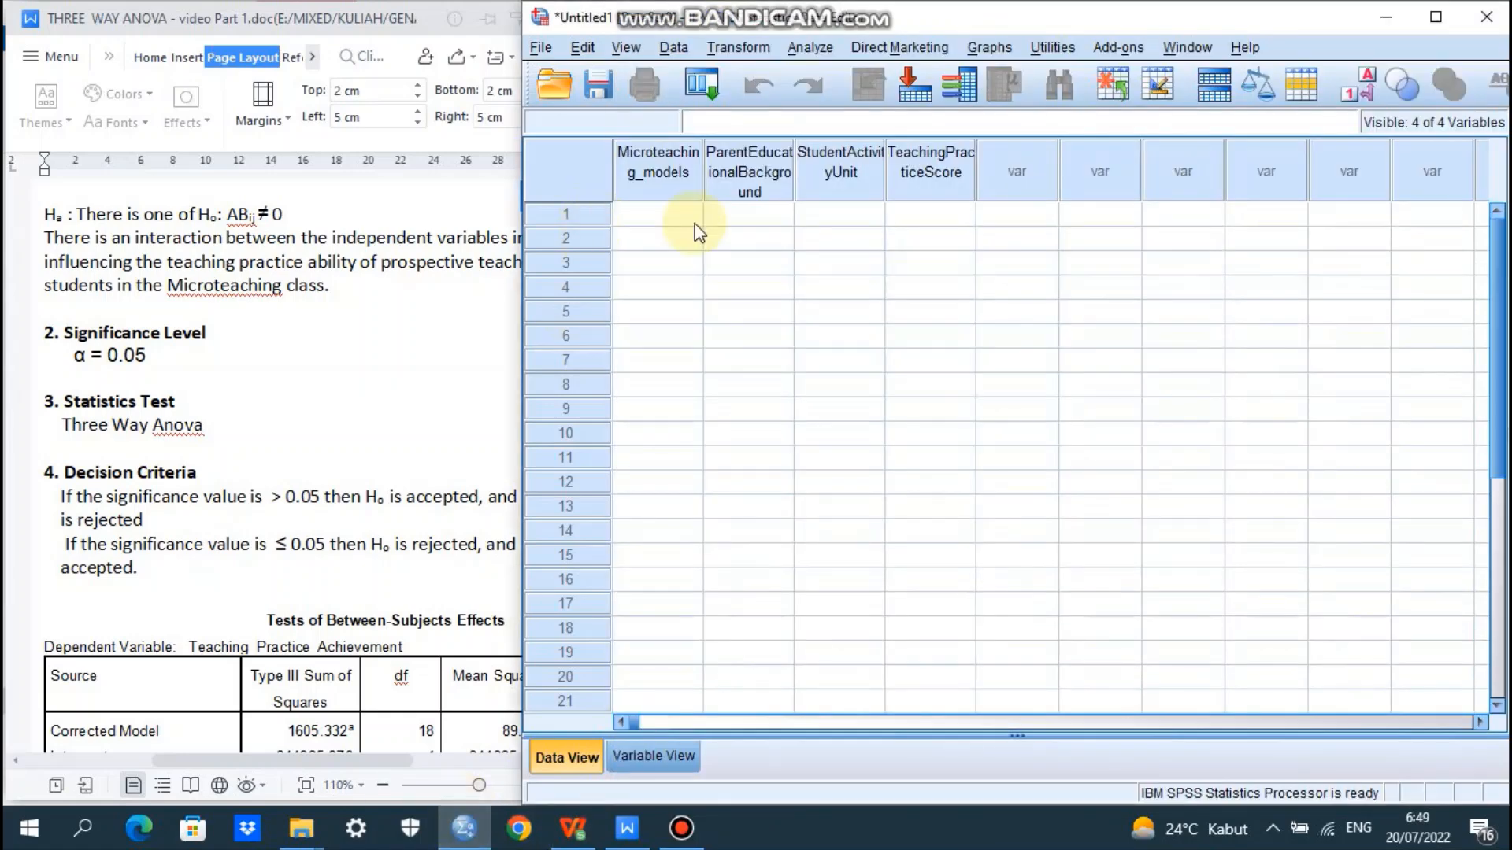
pyautogui.click(635, 218)
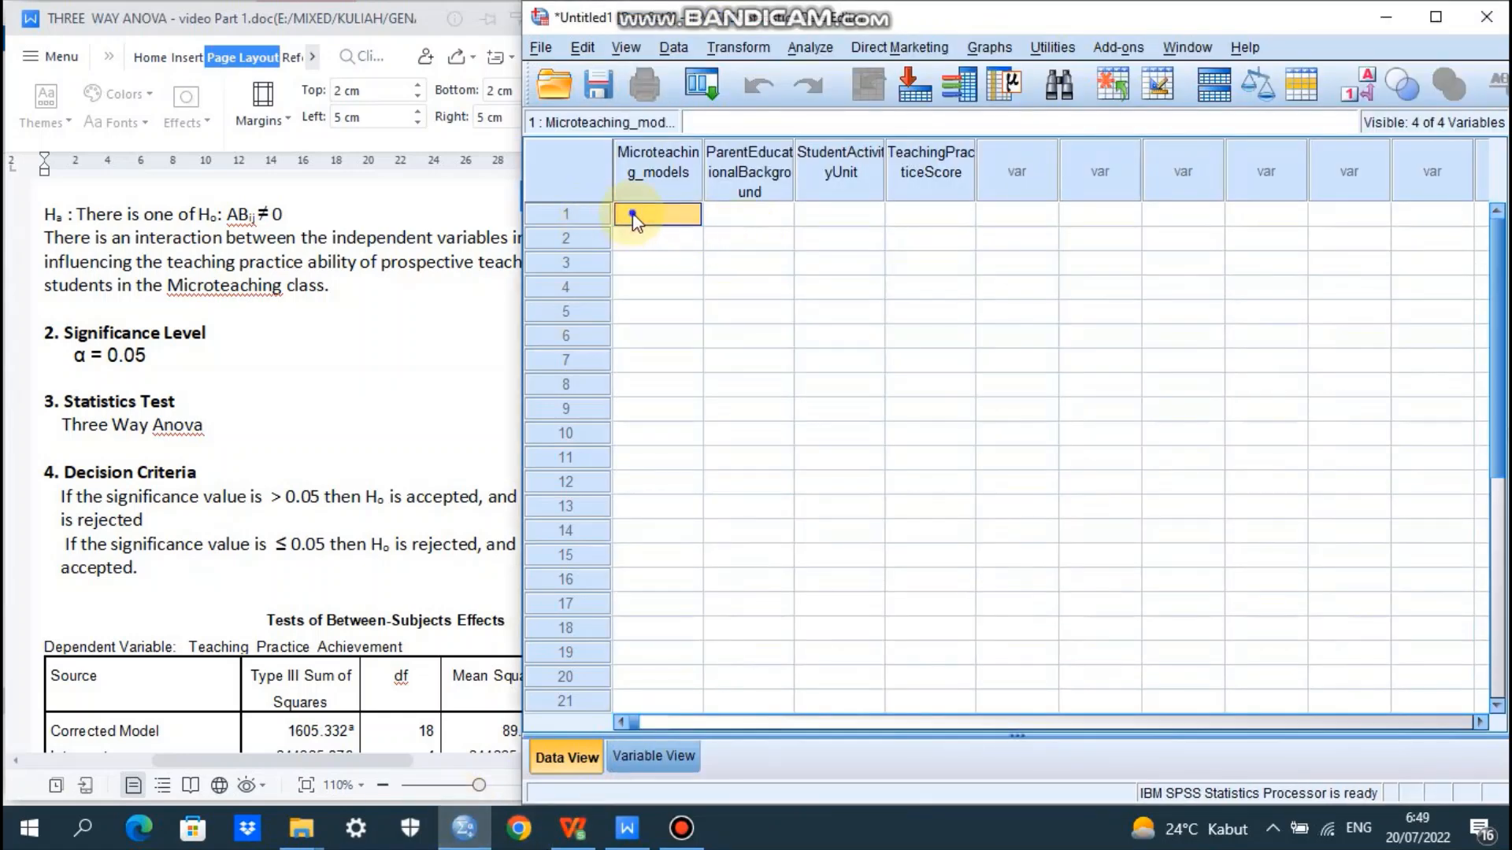
pyautogui.rightClick(631, 214)
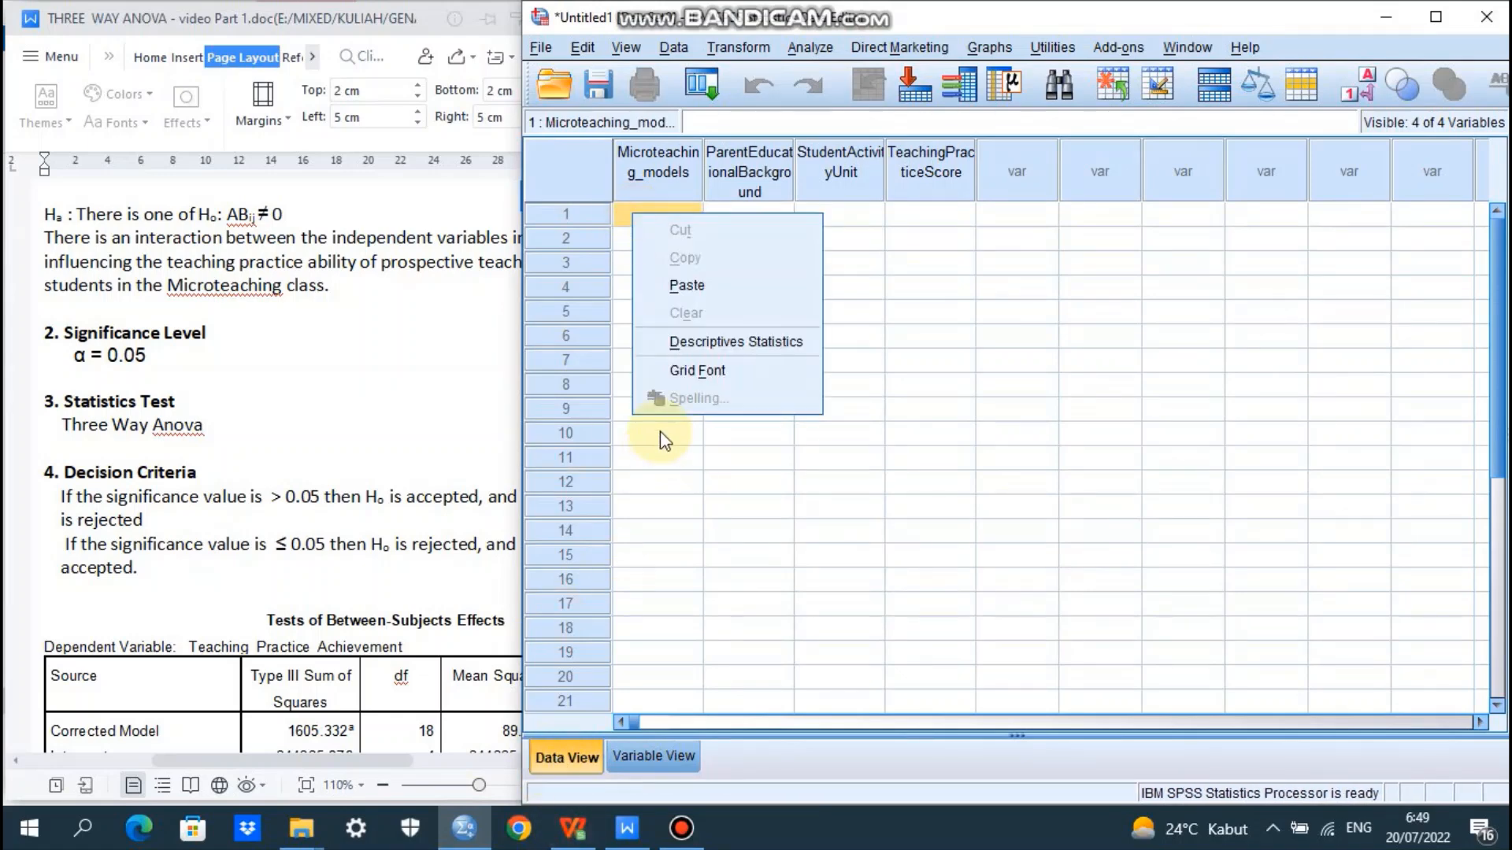
pyautogui.click(689, 285)
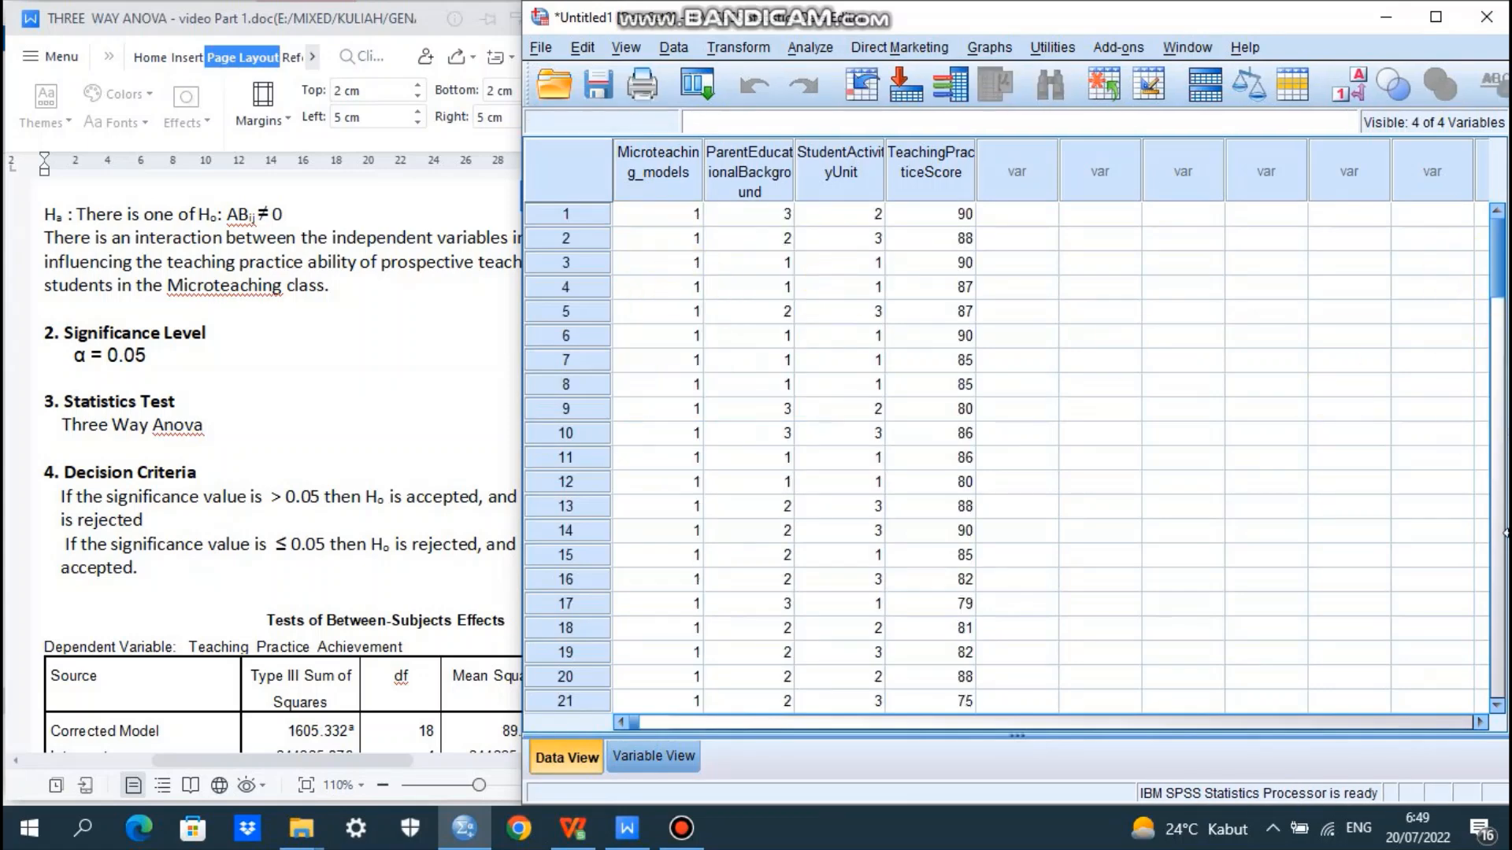
pyautogui.moveTo(1496, 275); pyautogui.dragTo(1504, 554)
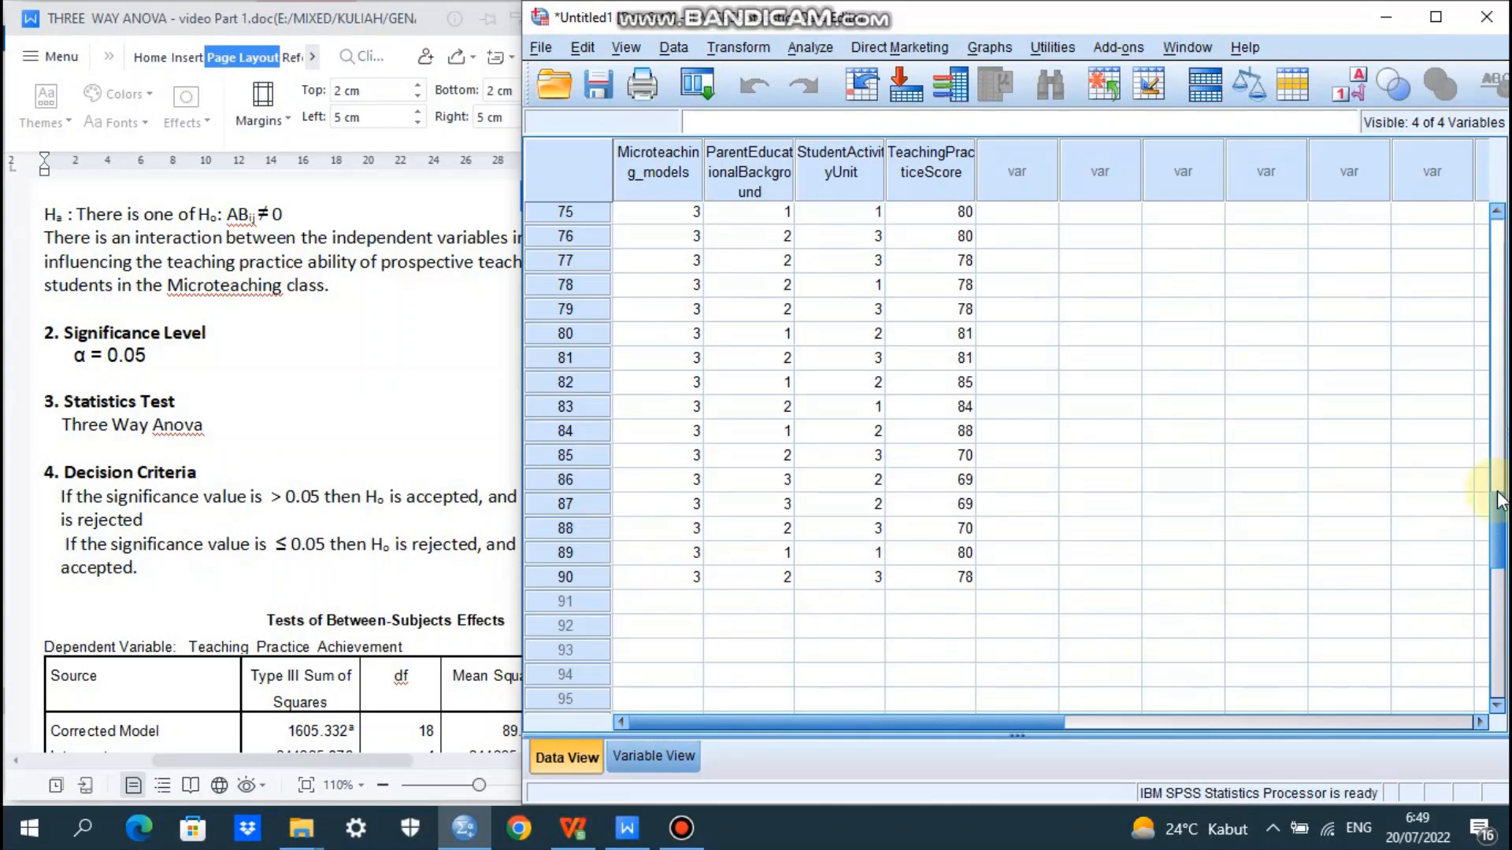
pyautogui.moveTo(1494, 525); pyautogui.dragTo(1405, 204)
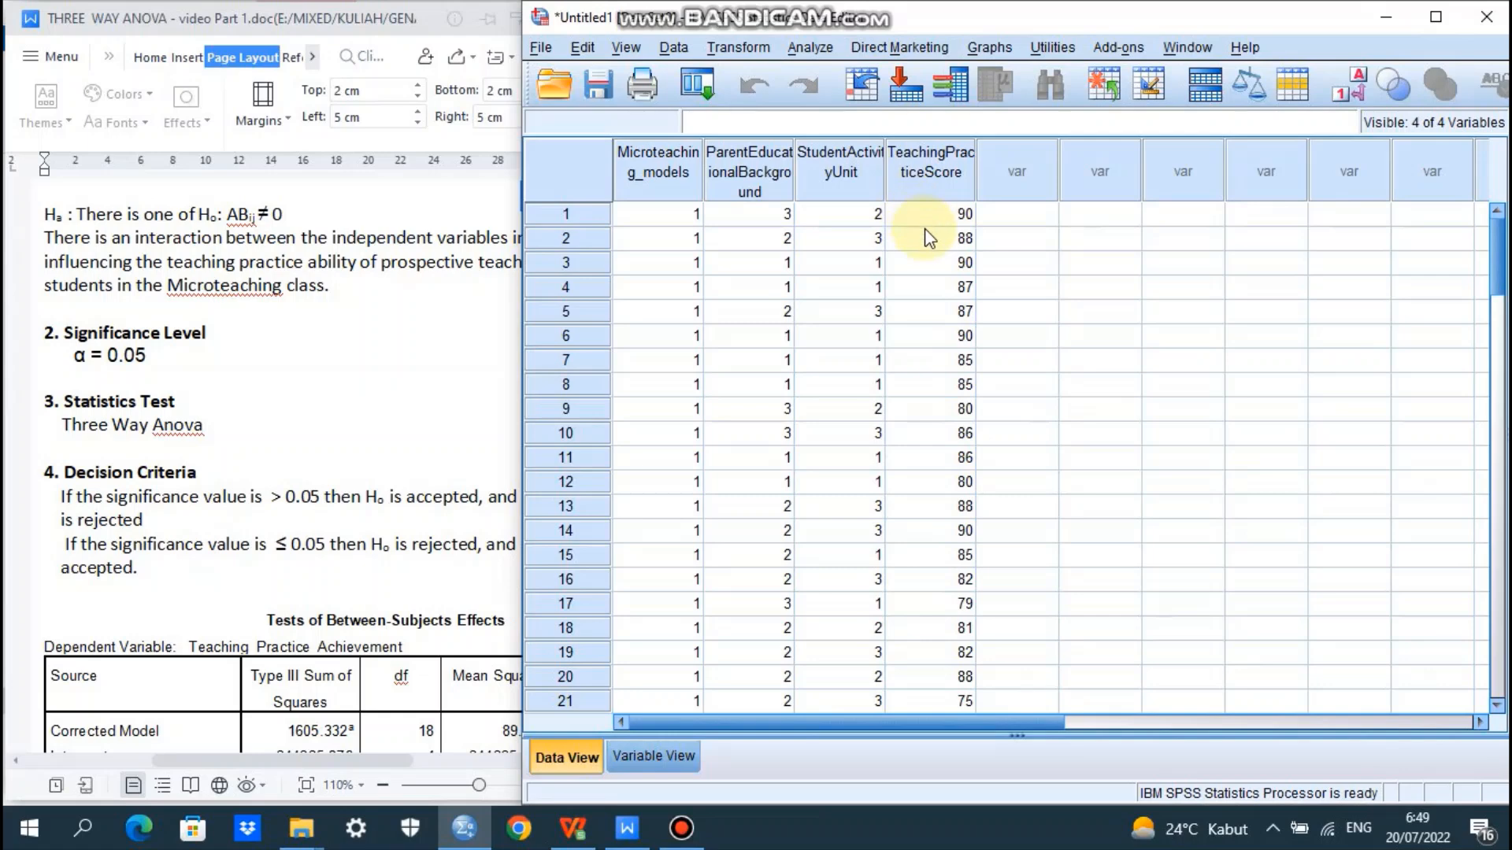
# Step: Set up a Univariate general linear model with TeachingPracticeScore as dependent variable and Microteaching_models, ParentEducationalBackground and StudentActivityUnit as fixed factors
pyautogui.click(812, 49)
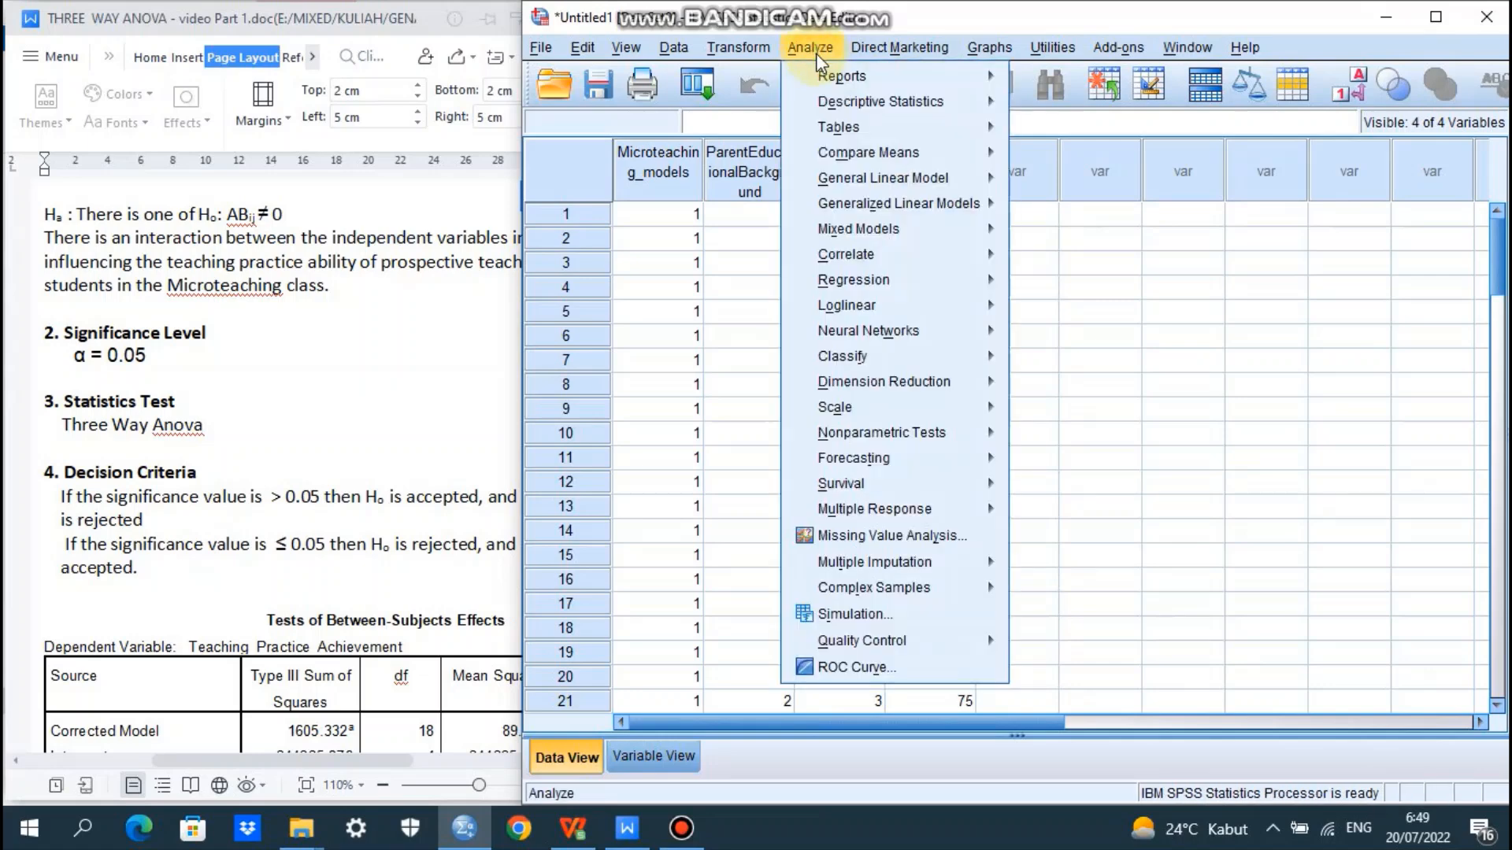
pyautogui.moveTo(846, 177)
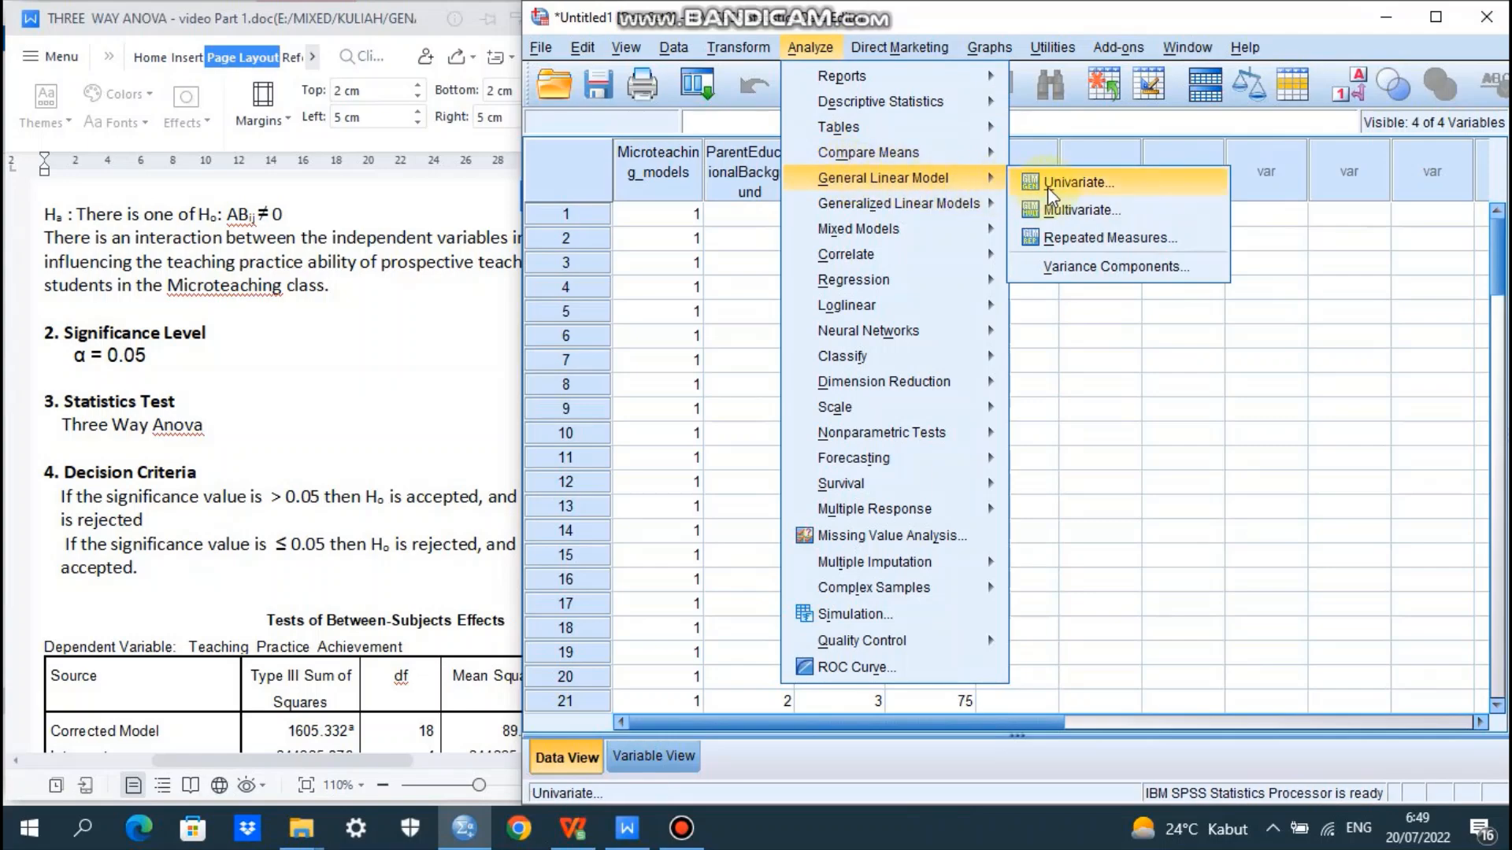
pyautogui.click(1079, 187)
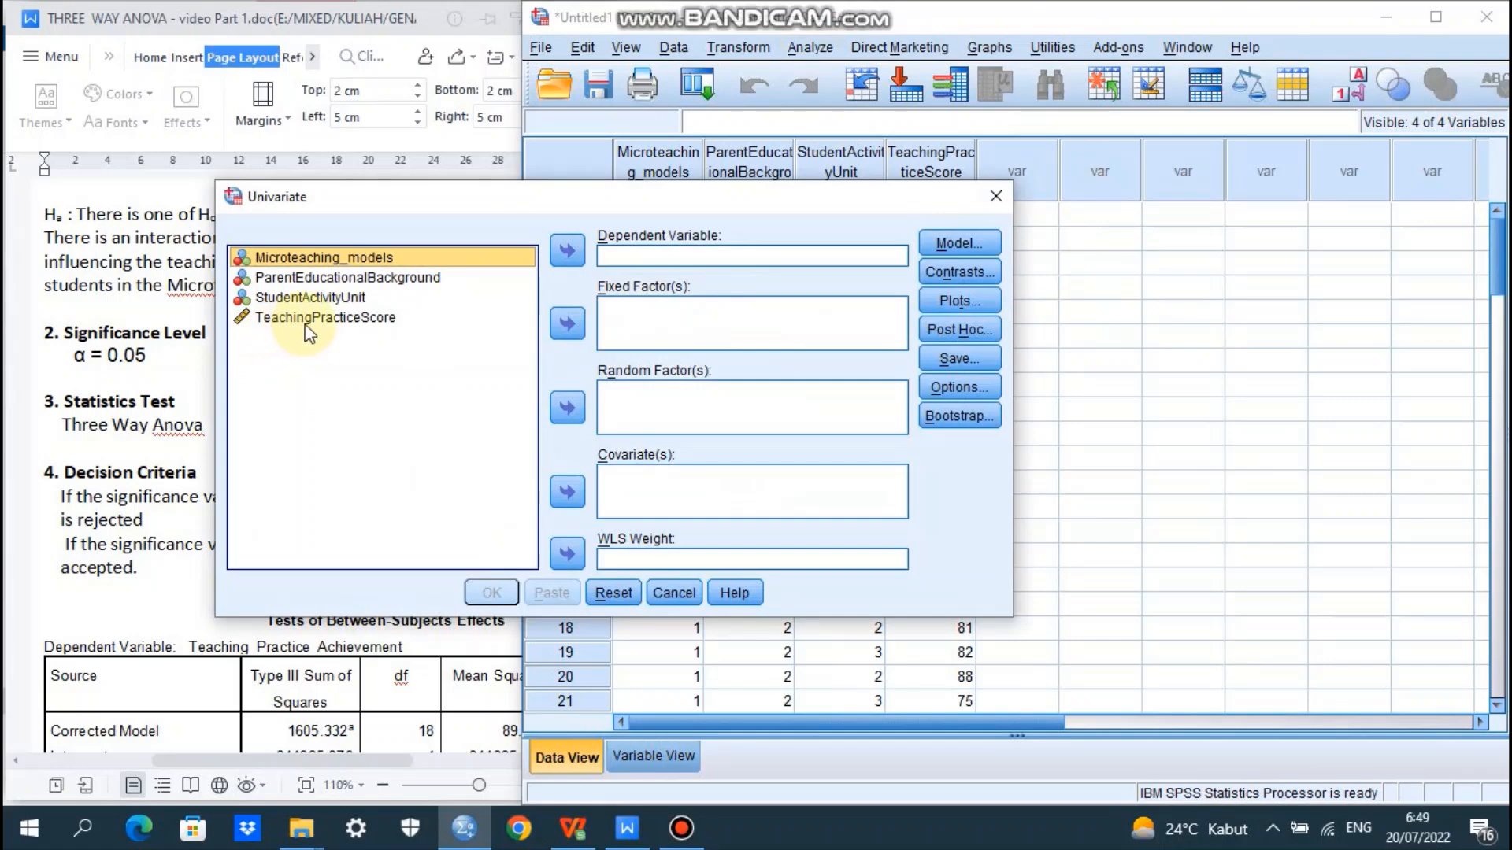
pyautogui.click(344, 318)
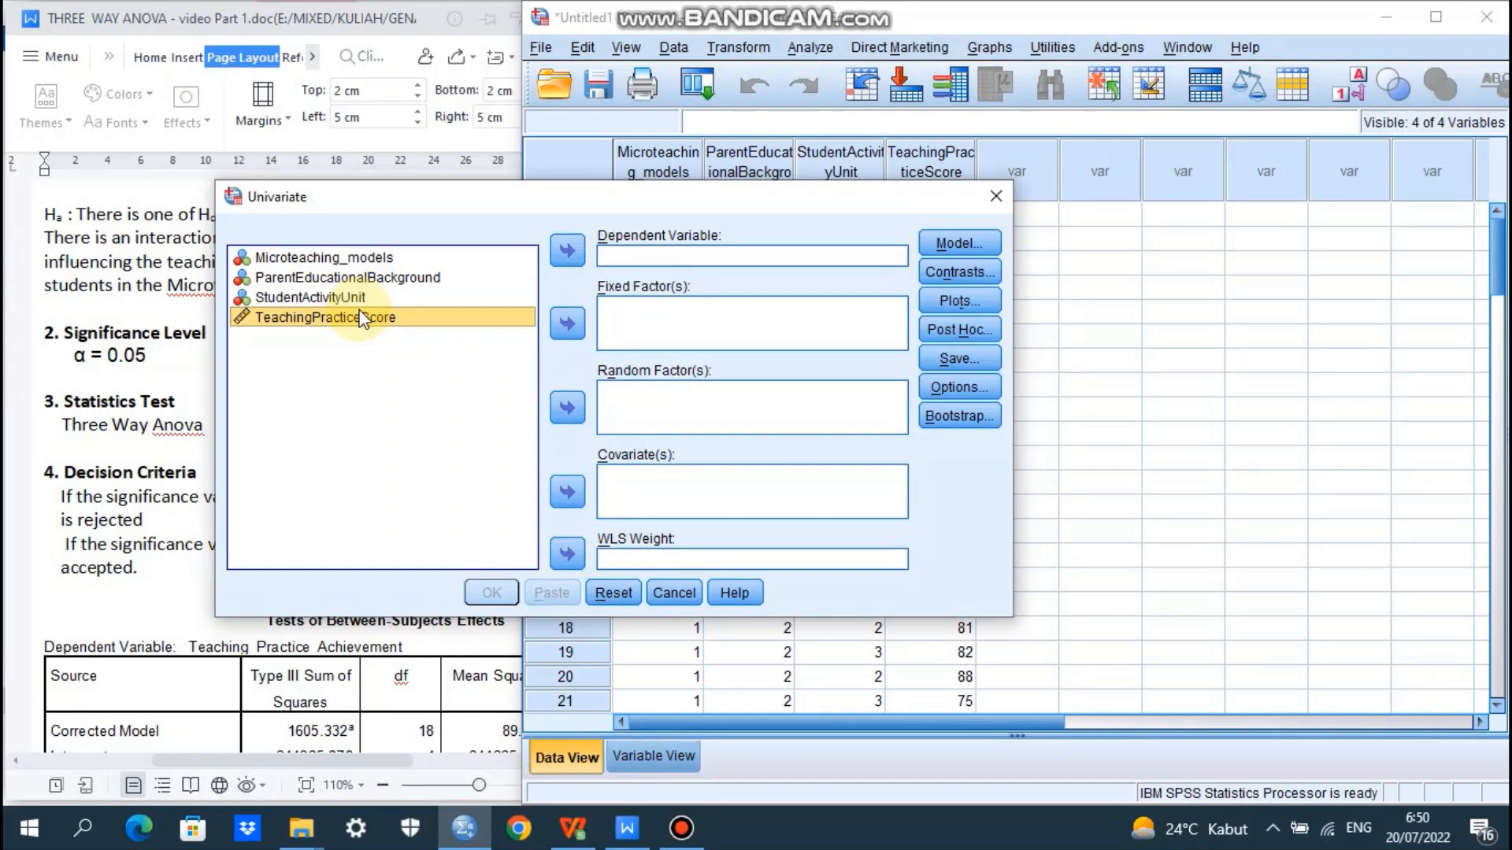
pyautogui.click(570, 258)
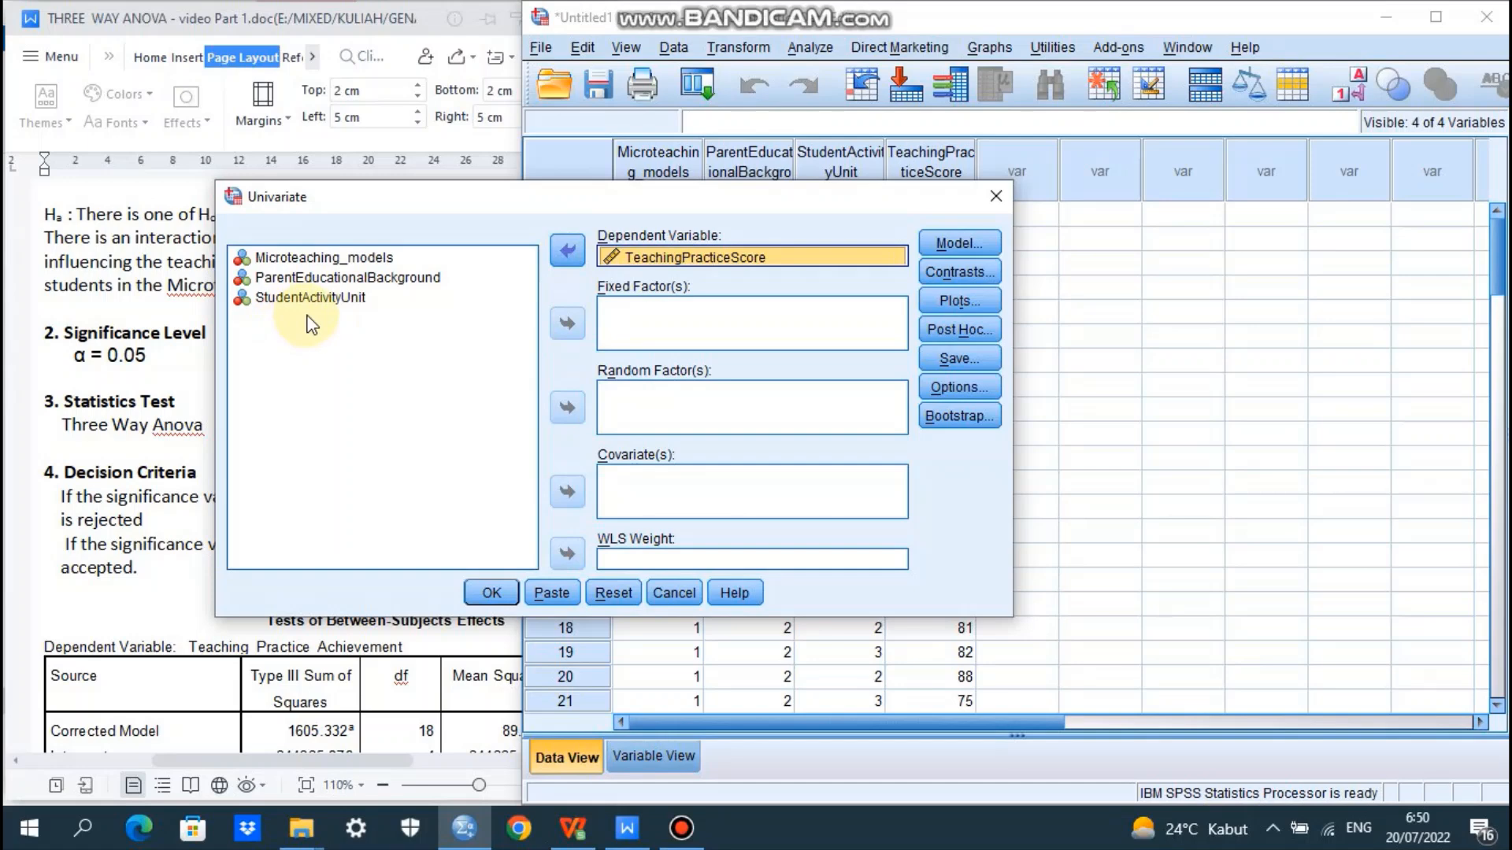
pyautogui.click(301, 259)
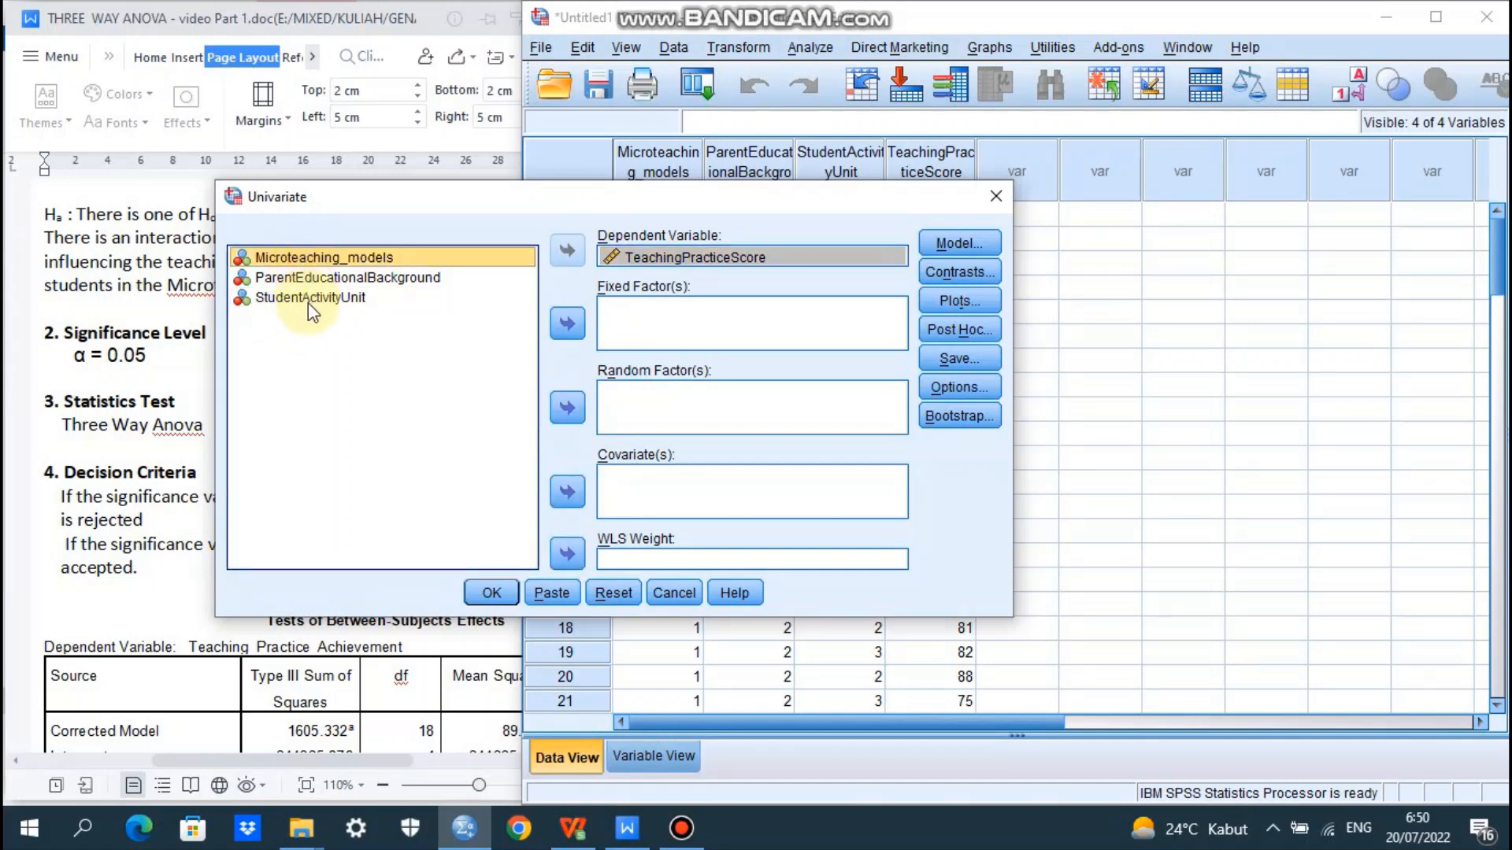
pyautogui.keyDown('shift'); pyautogui.click(309, 302); pyautogui.keyUp('shift')
pyautogui.click(569, 324)
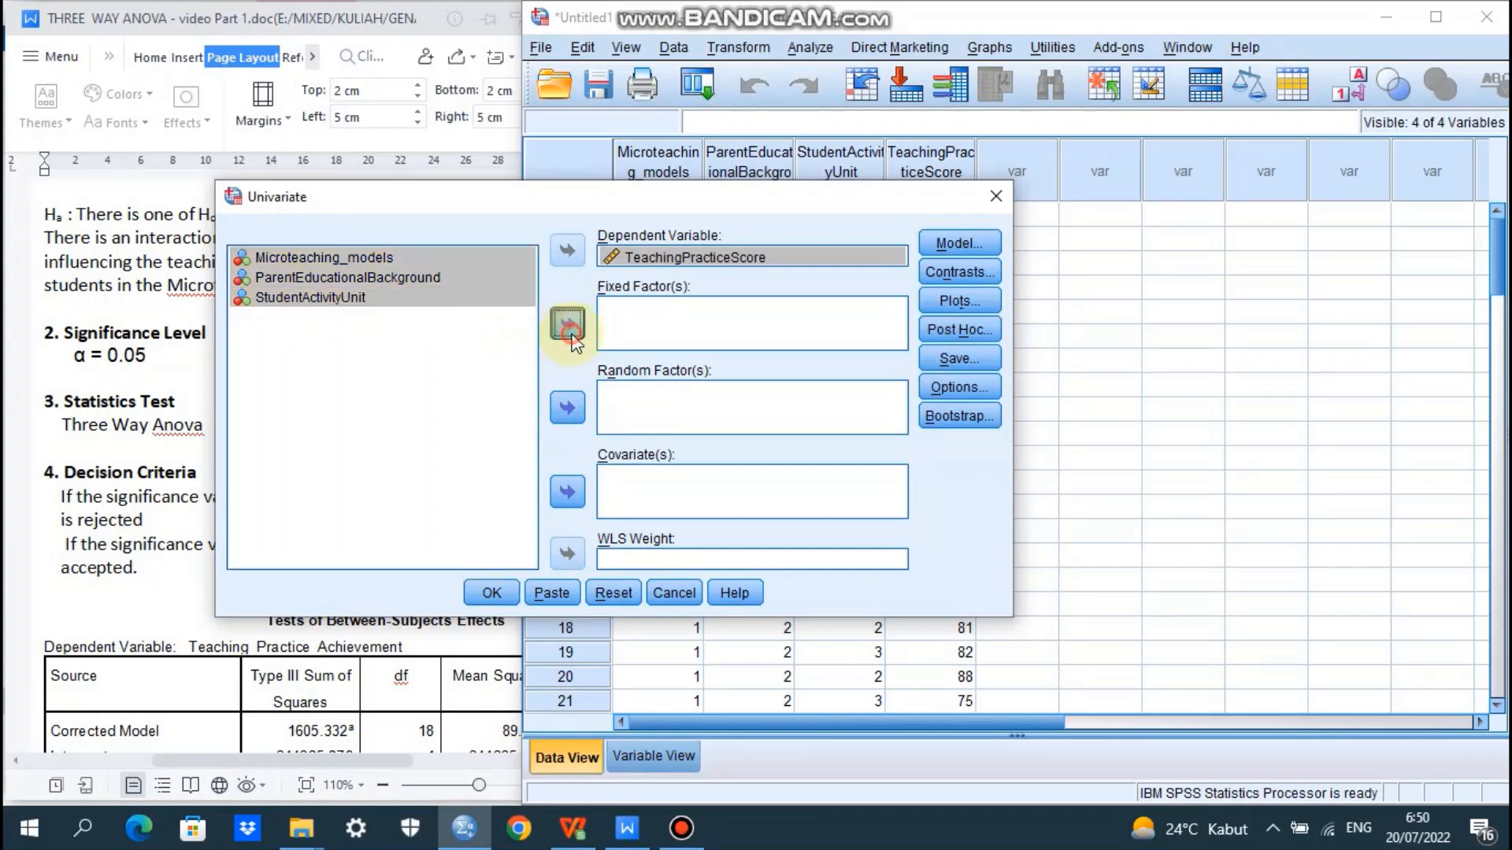
# Step: Choose to save the standardized residuals as a new variable and run the univariate analysis
pyautogui.click(959, 359)
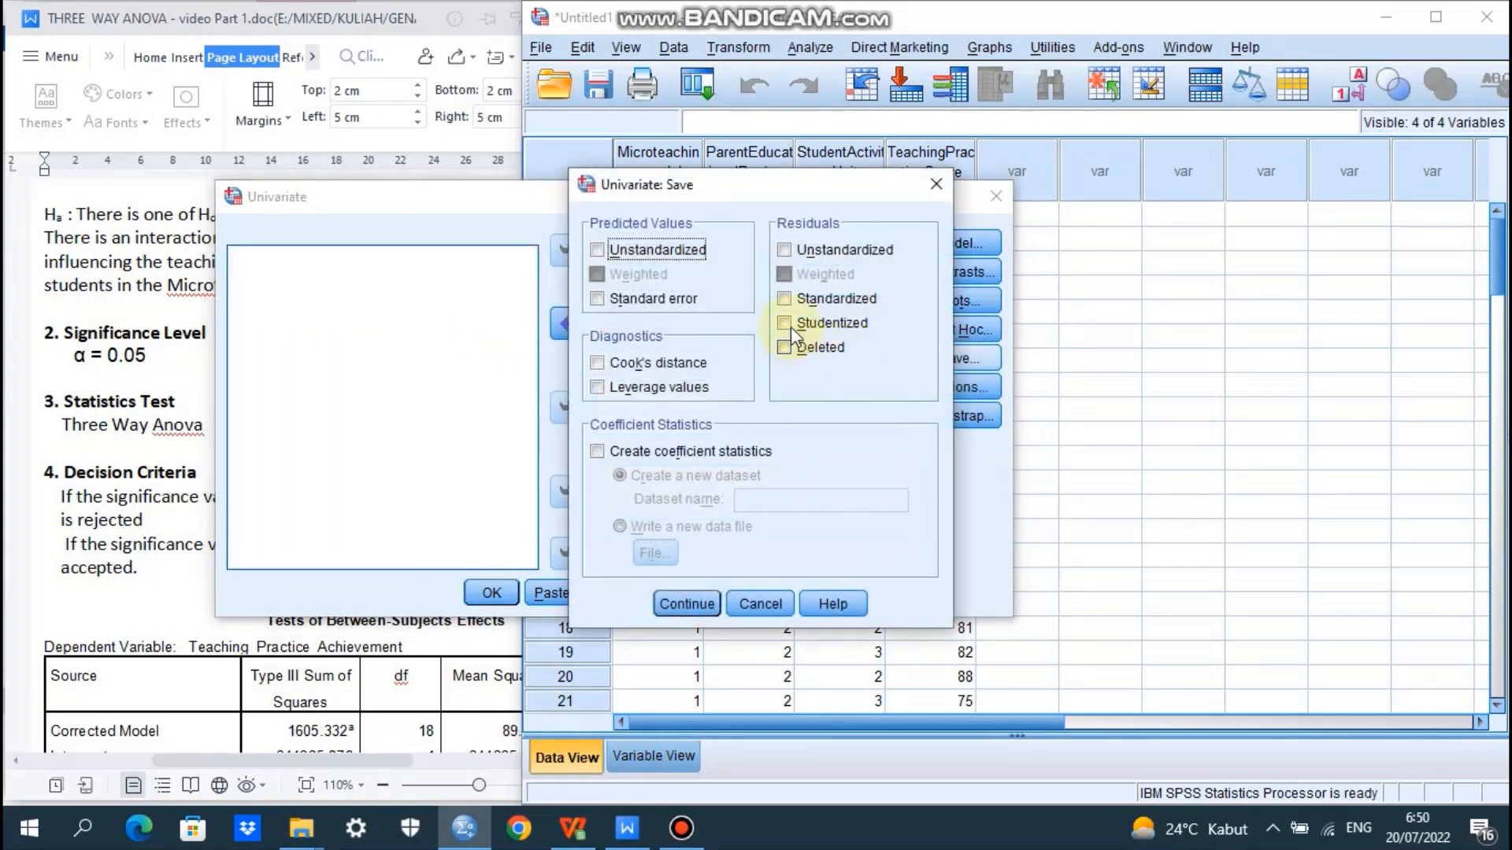
pyautogui.click(784, 300)
pyautogui.click(684, 608)
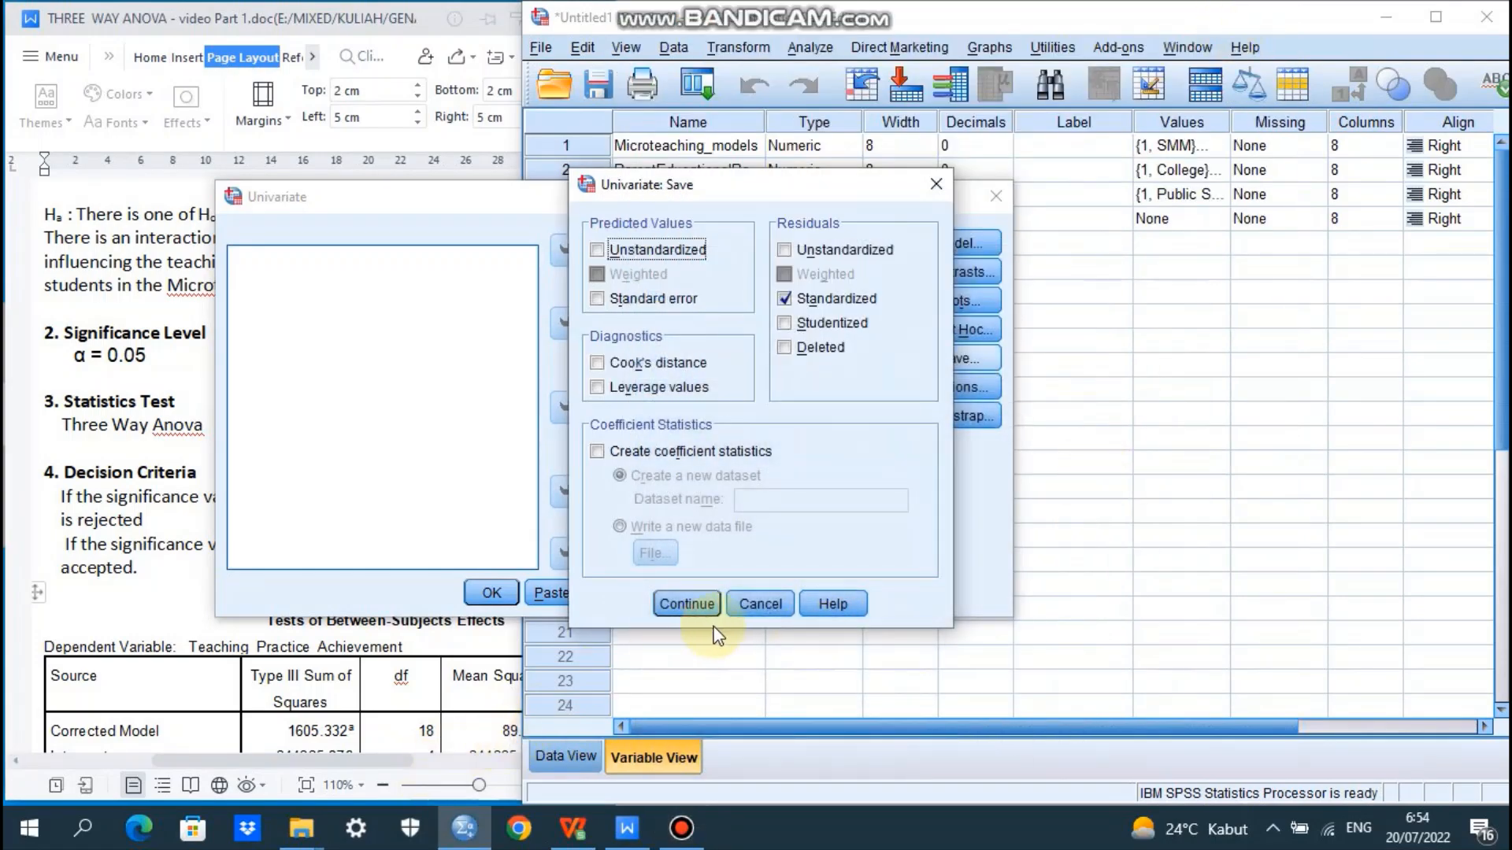
pyautogui.click(696, 608)
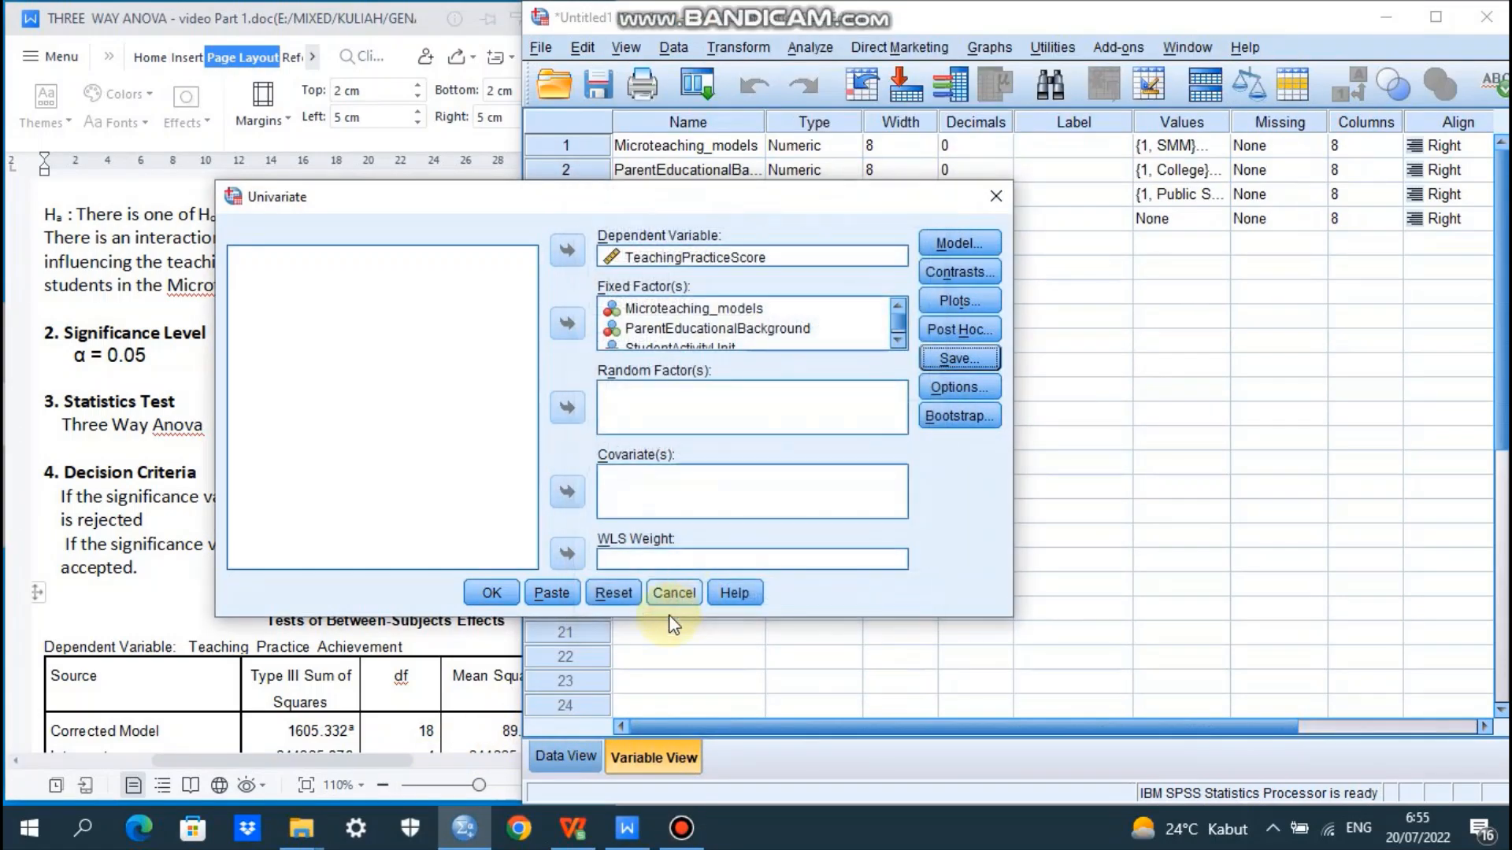
pyautogui.click(490, 596)
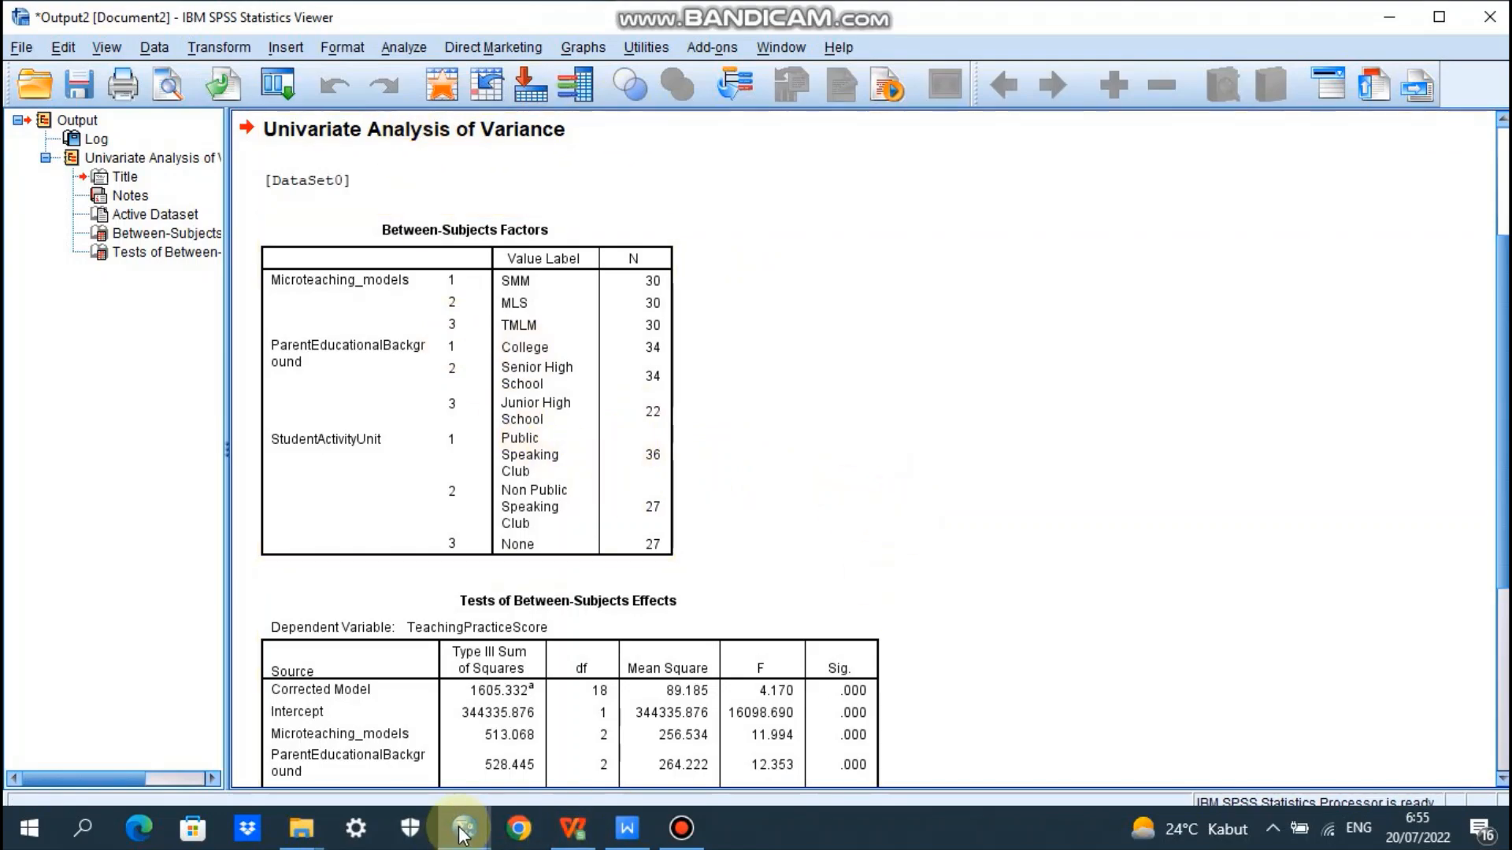
# Step: Return from the output to the data editor and inspect the saved residual variable's values and definition
pyautogui.moveTo(460, 845)
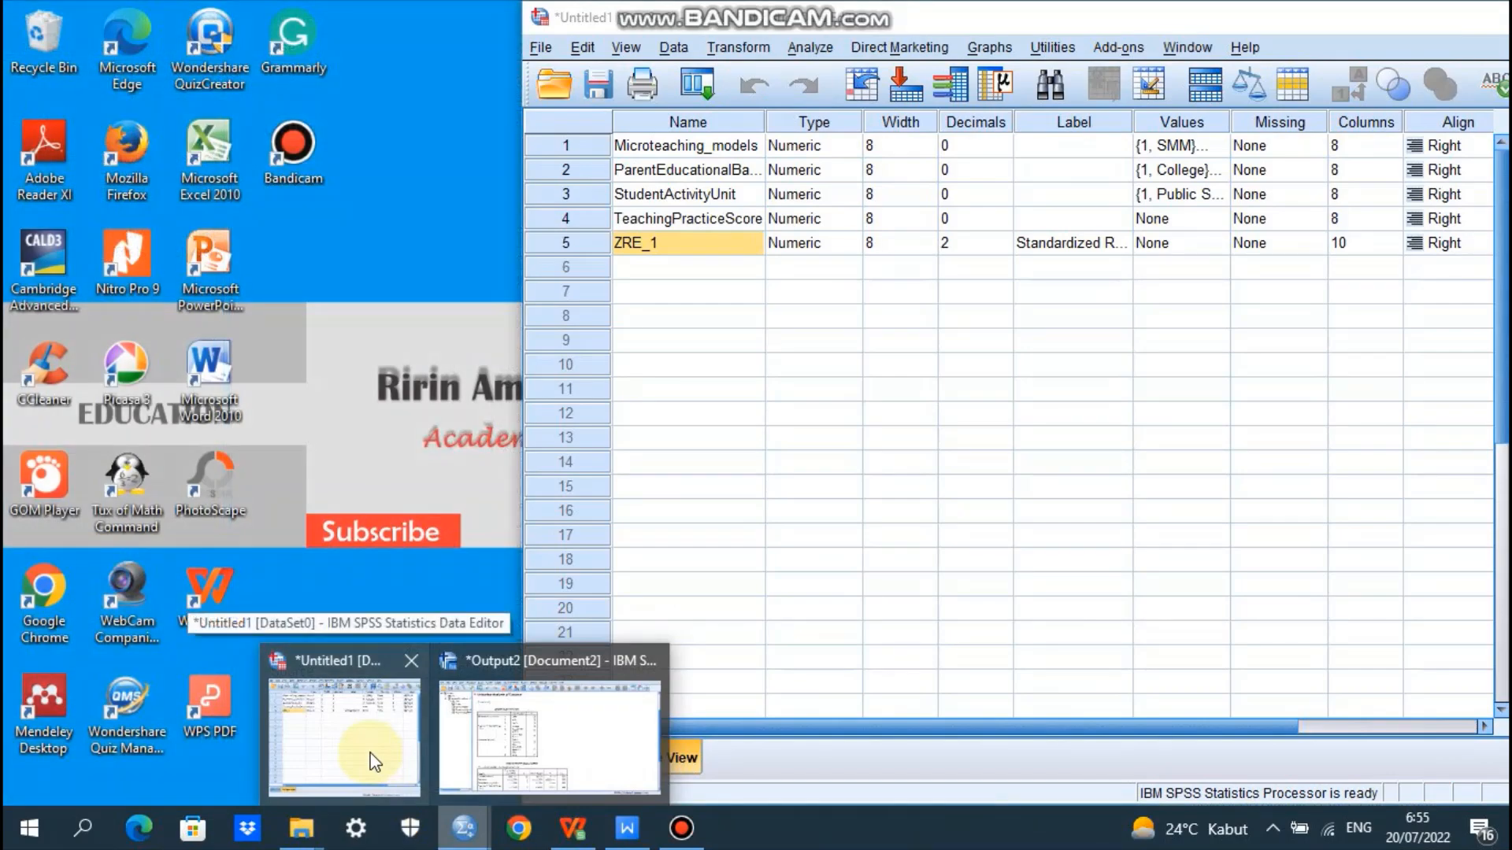
pyautogui.click(374, 759)
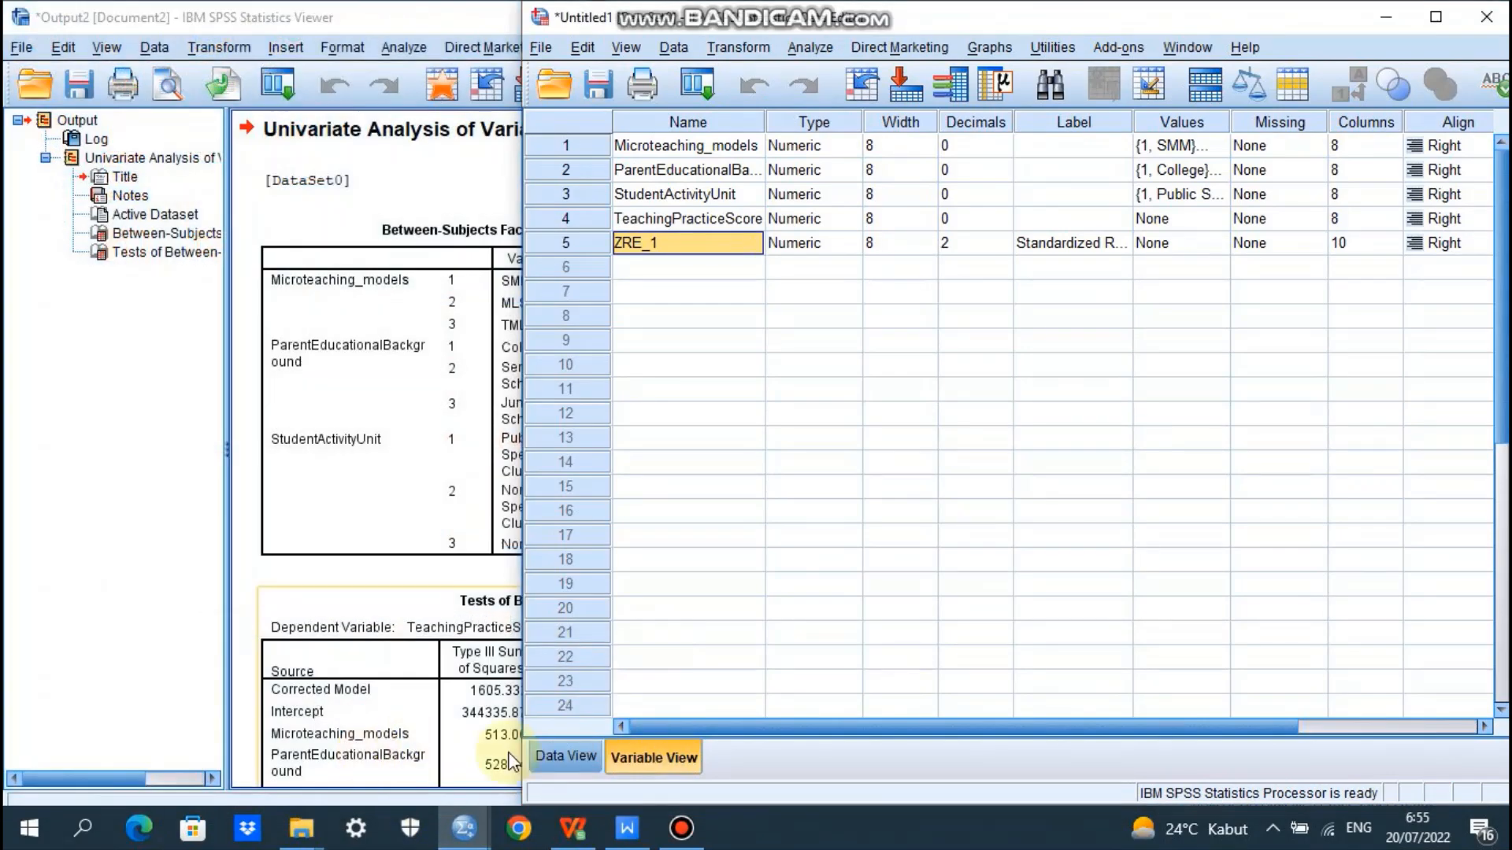
pyautogui.click(562, 761)
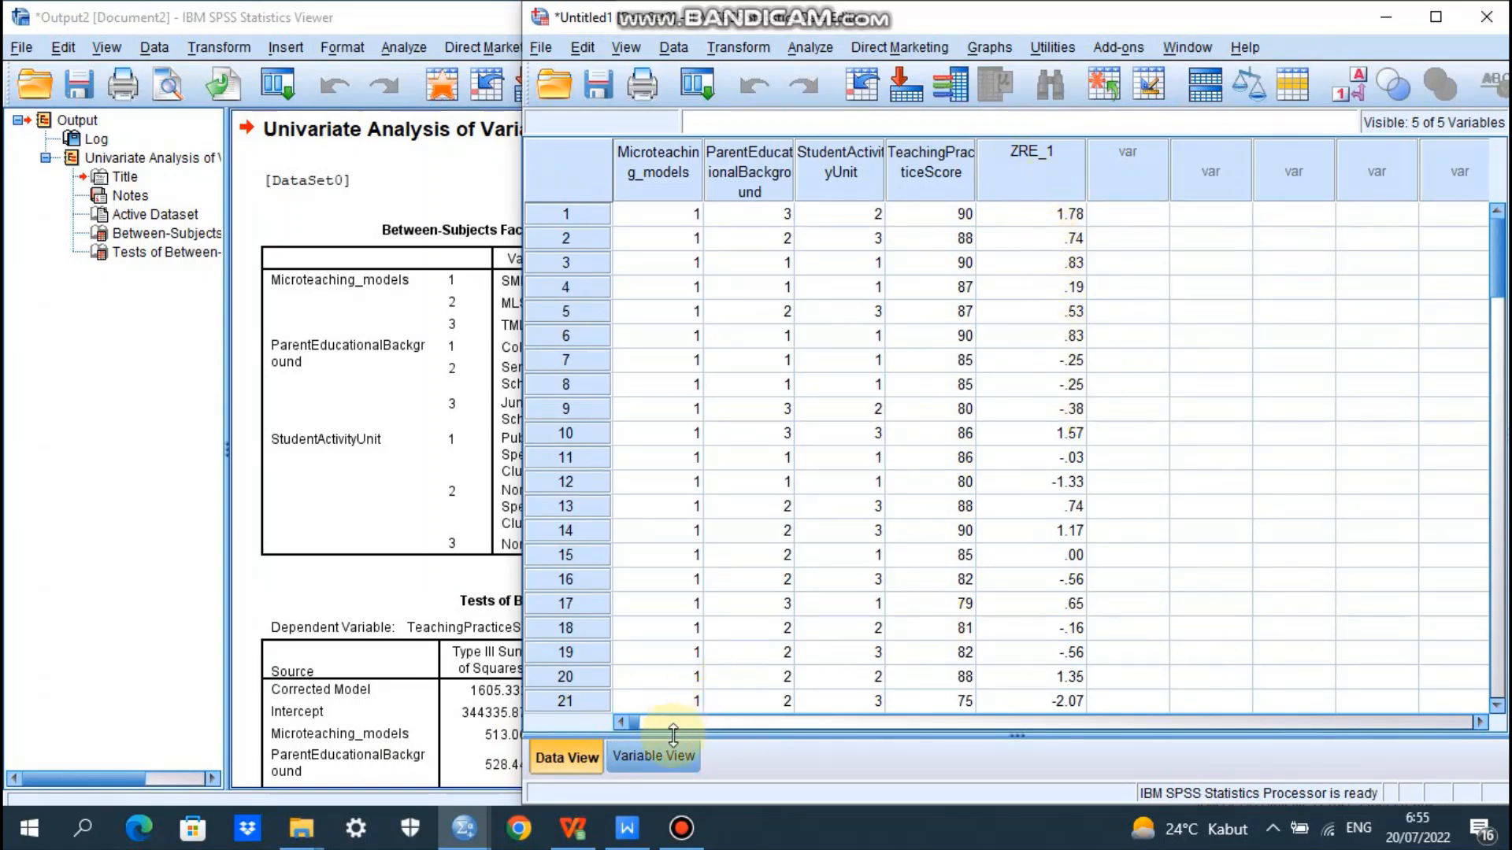
pyautogui.click(669, 754)
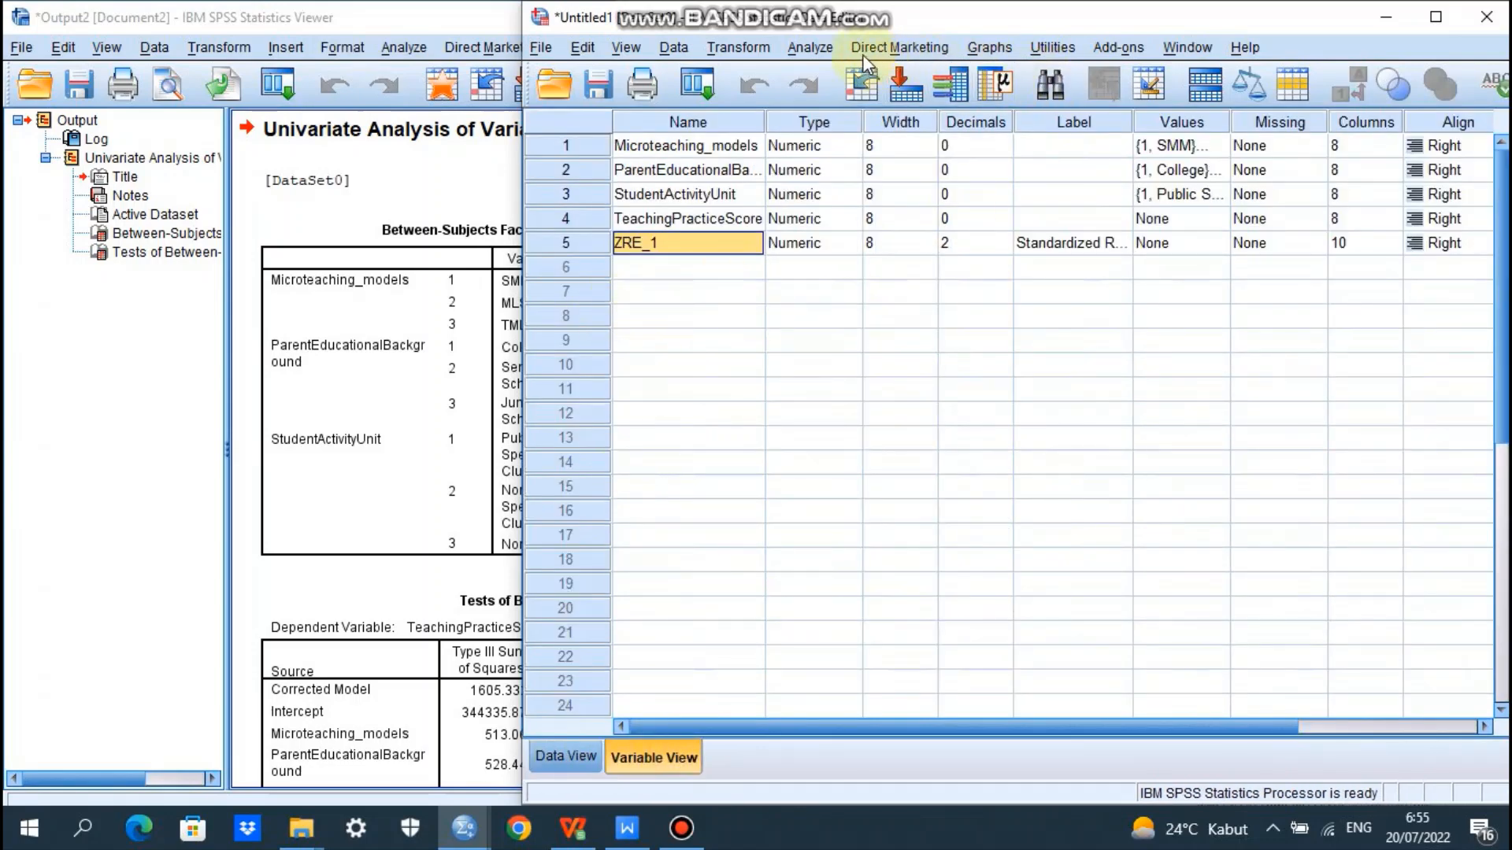
pyautogui.click(815, 47)
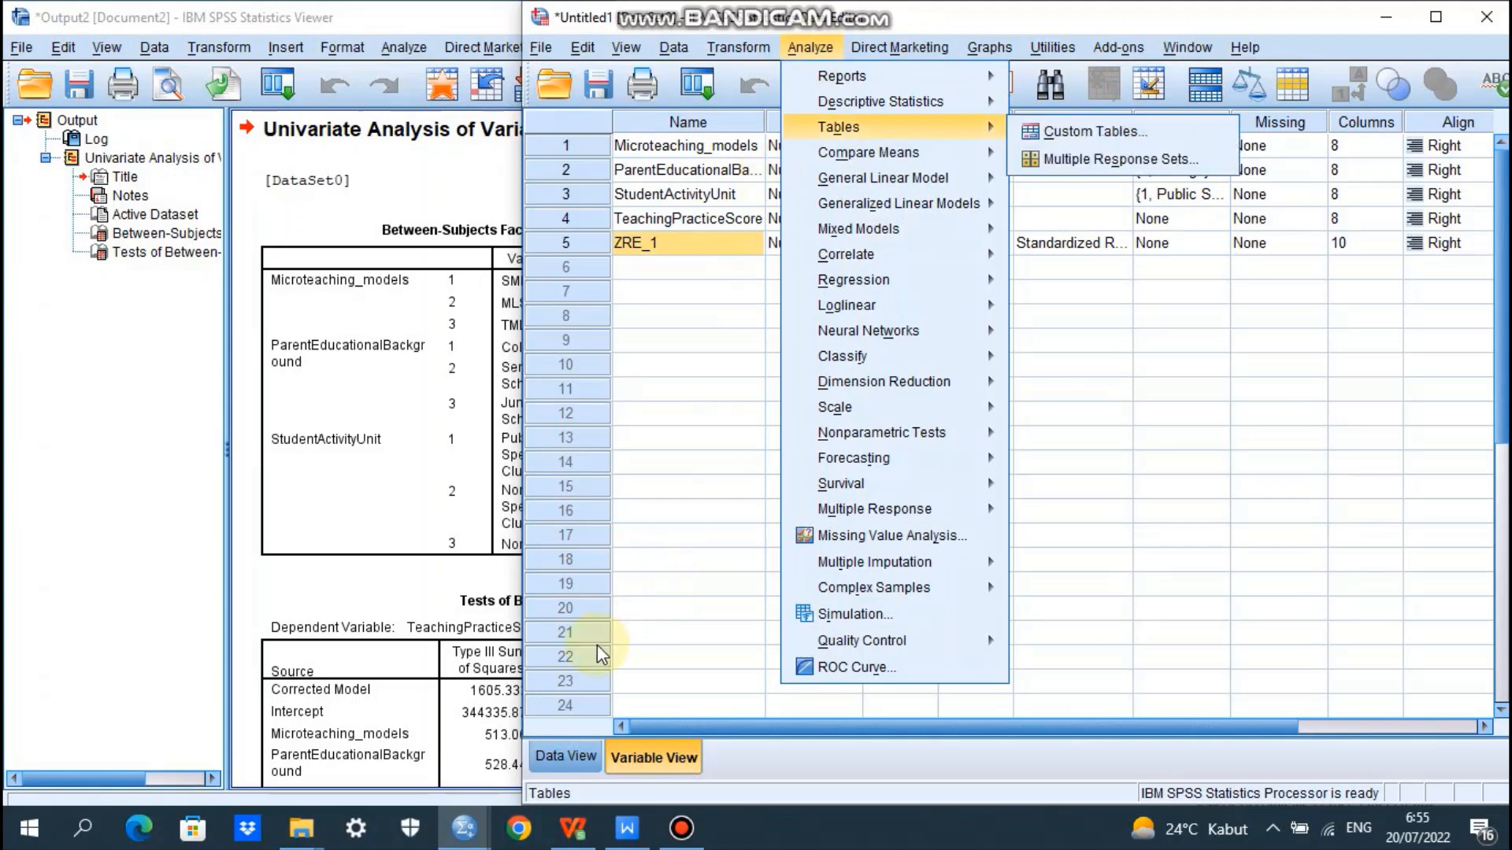
pyautogui.click(567, 753)
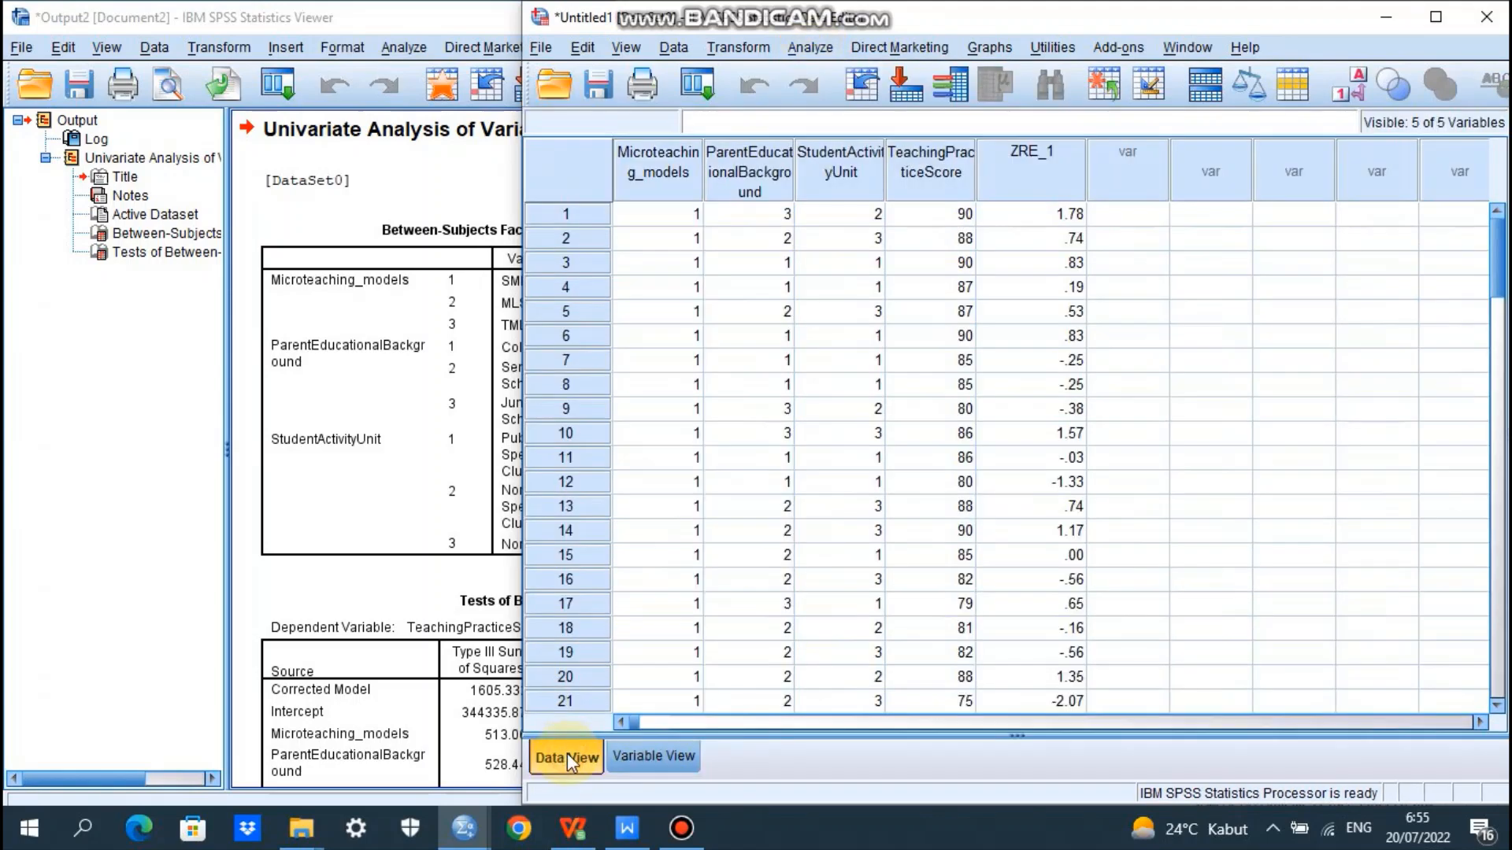
# Step: Start the Explore procedure from Descriptive Statistics with the standardized residual for TeachingPracticeScore as the dependent variable
pyautogui.click(813, 49)
pyautogui.moveTo(864, 109)
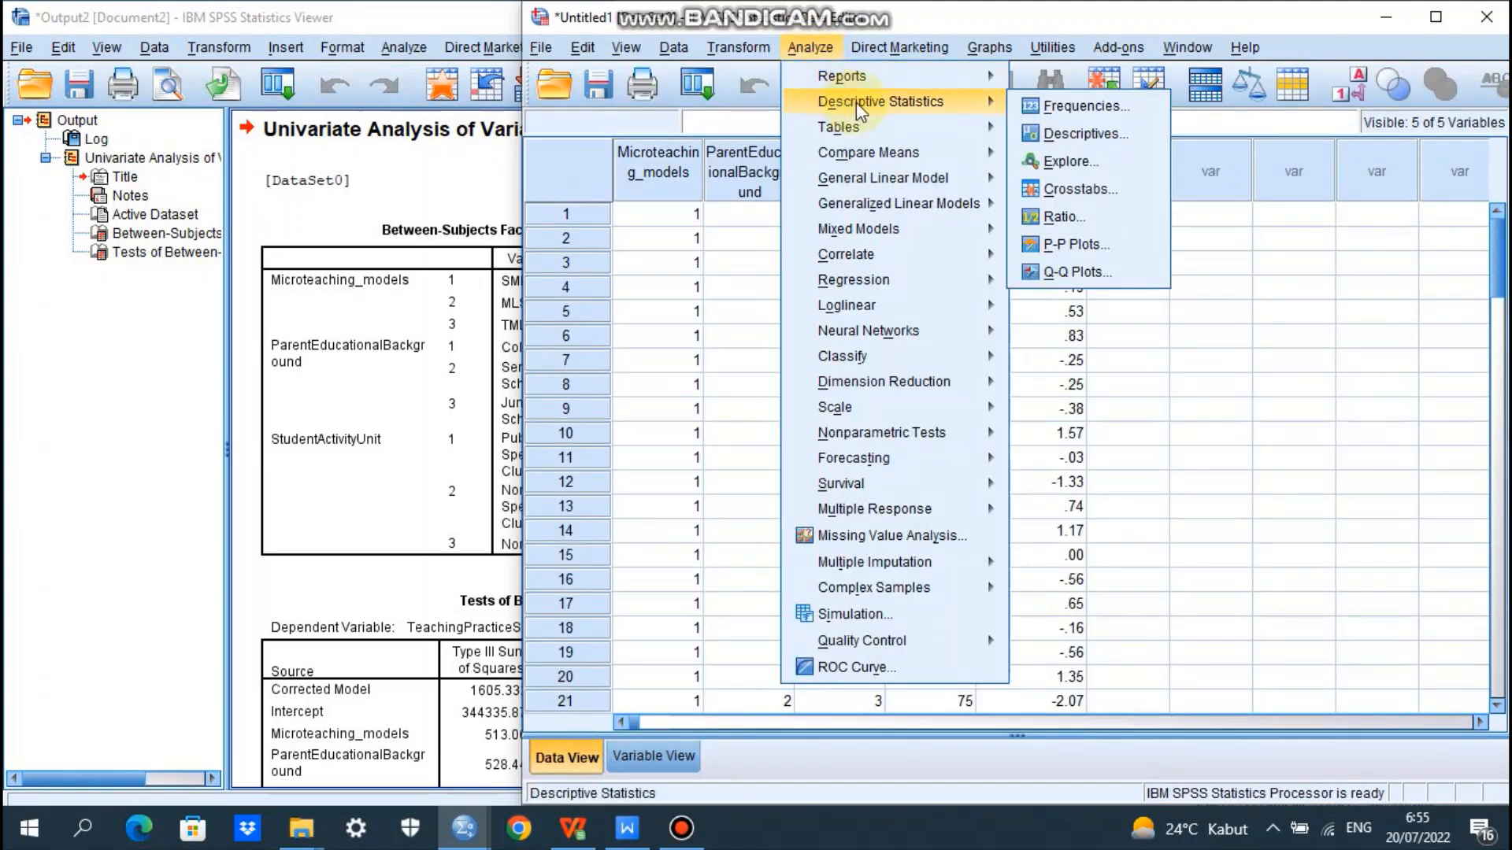
pyautogui.click(1080, 162)
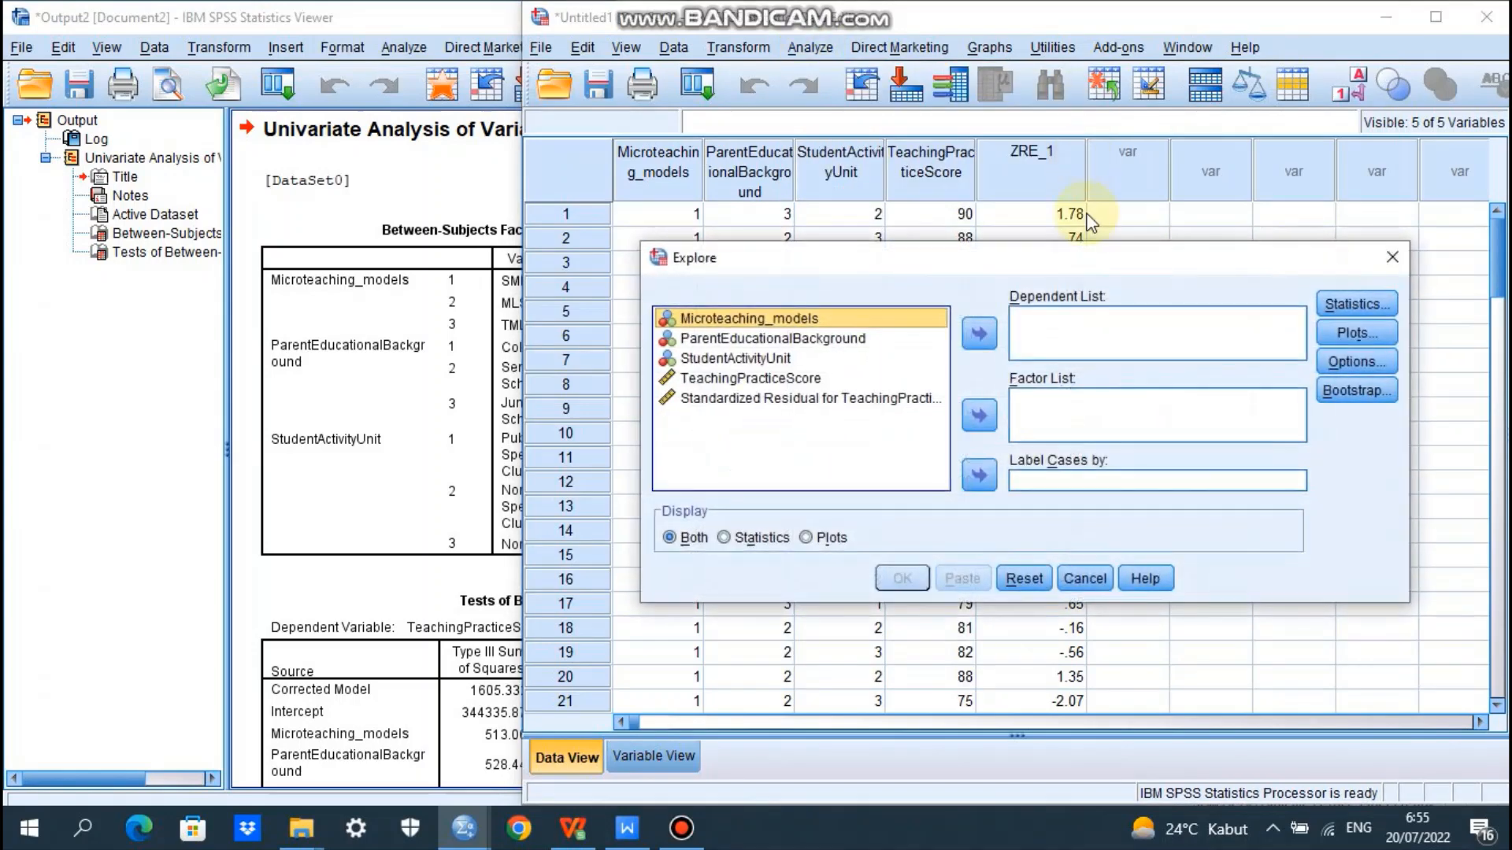
pyautogui.click(787, 398)
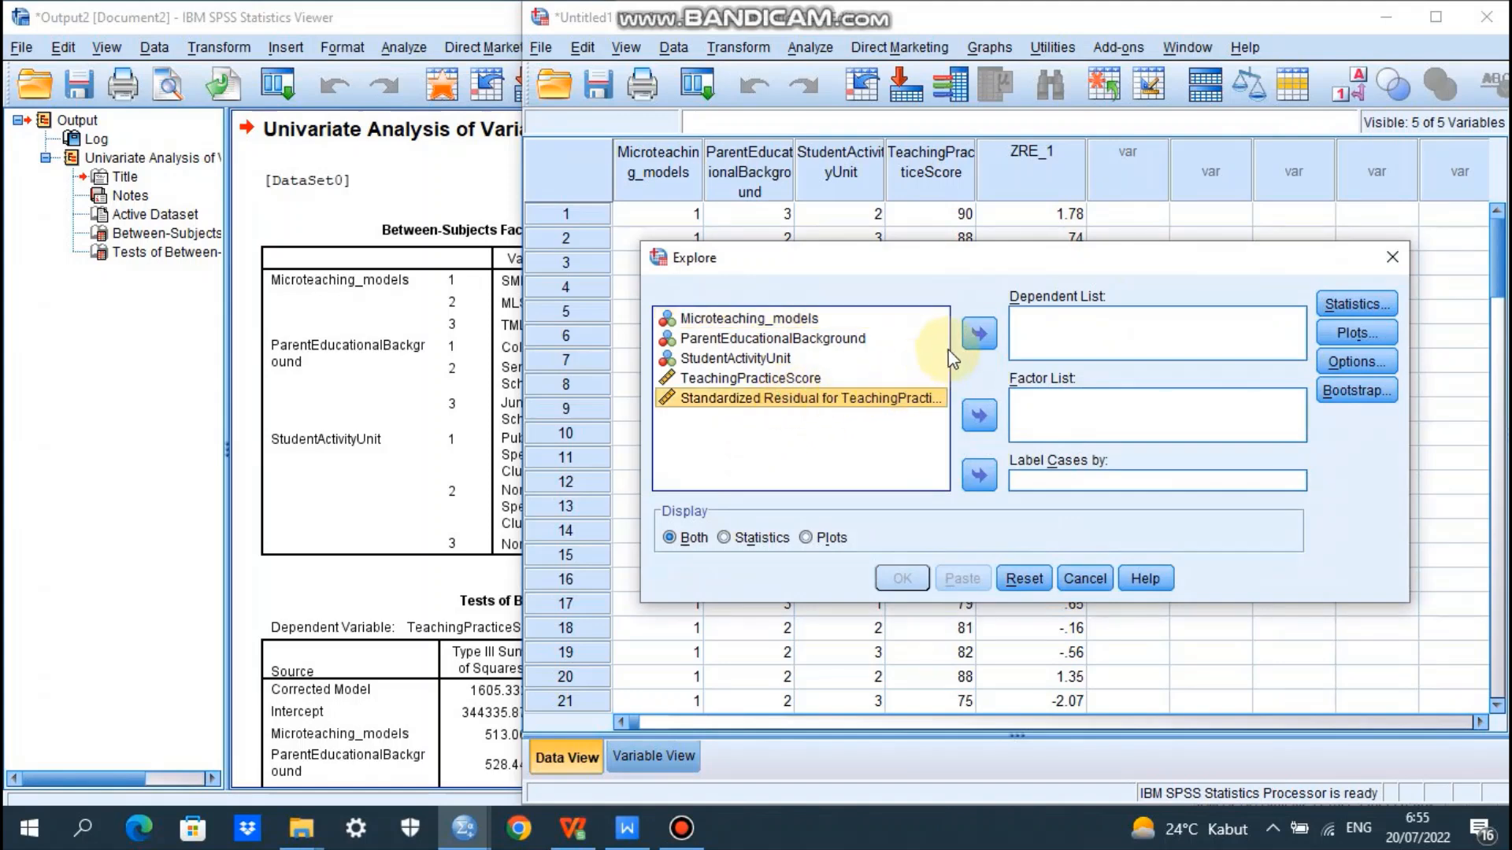
pyautogui.click(981, 328)
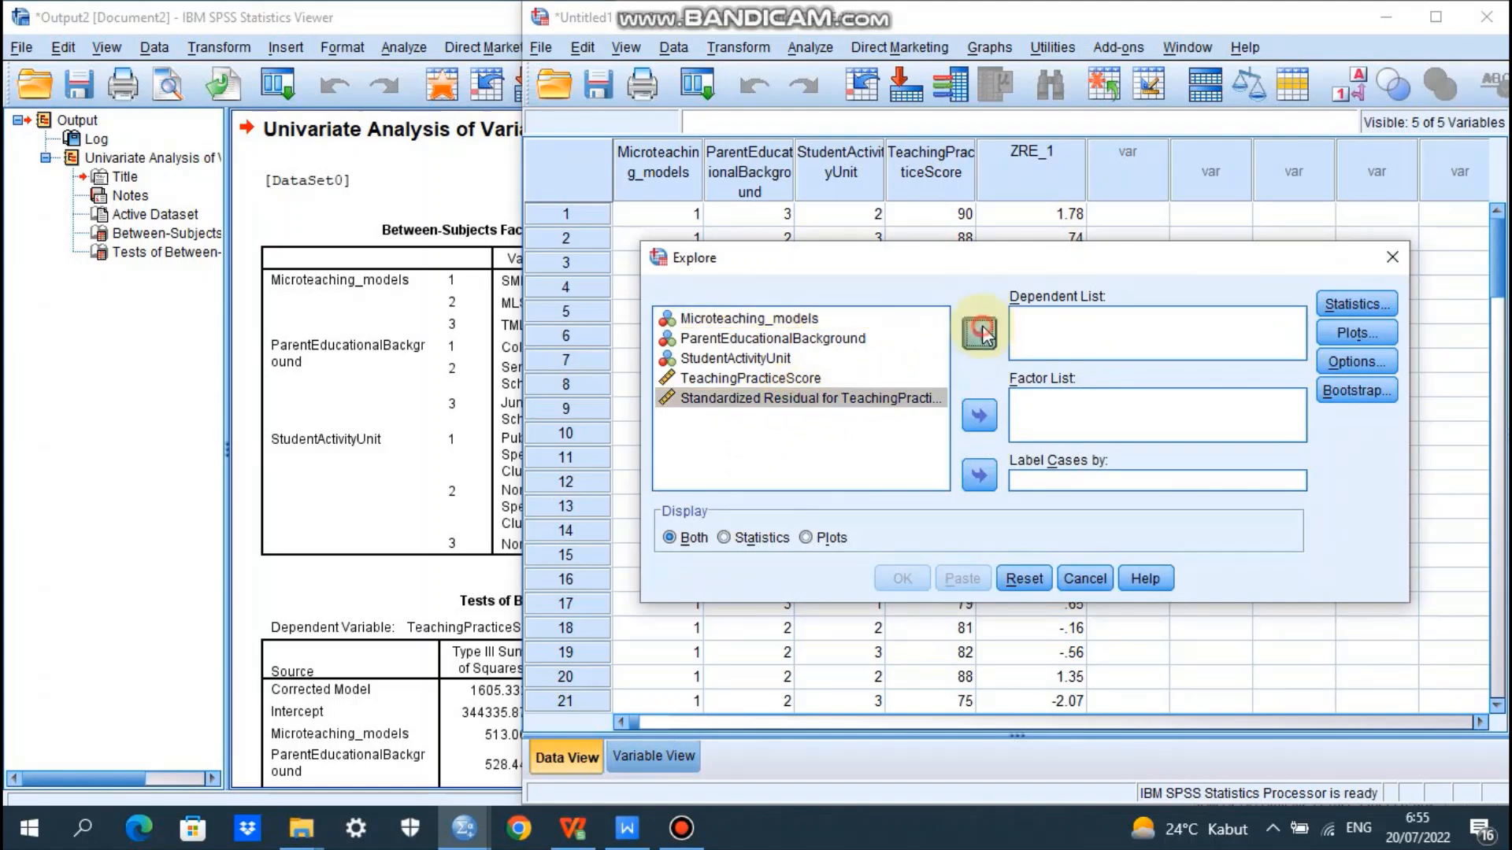
# Step: Run the exploration with normality plots with tests enabled and review the Tests of Normality table in the output
pyautogui.click(1363, 330)
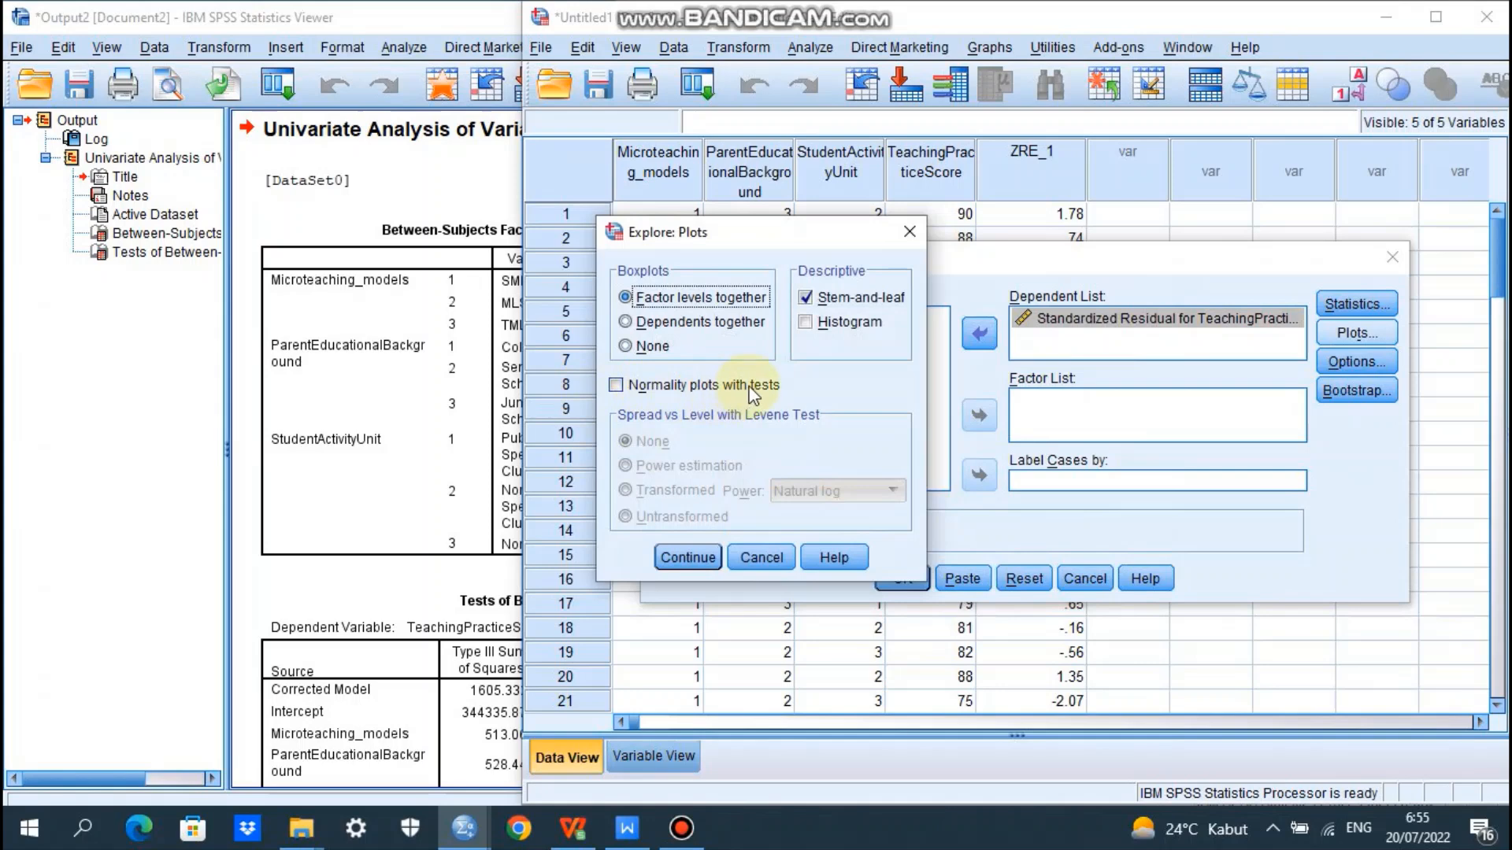
pyautogui.click(615, 385)
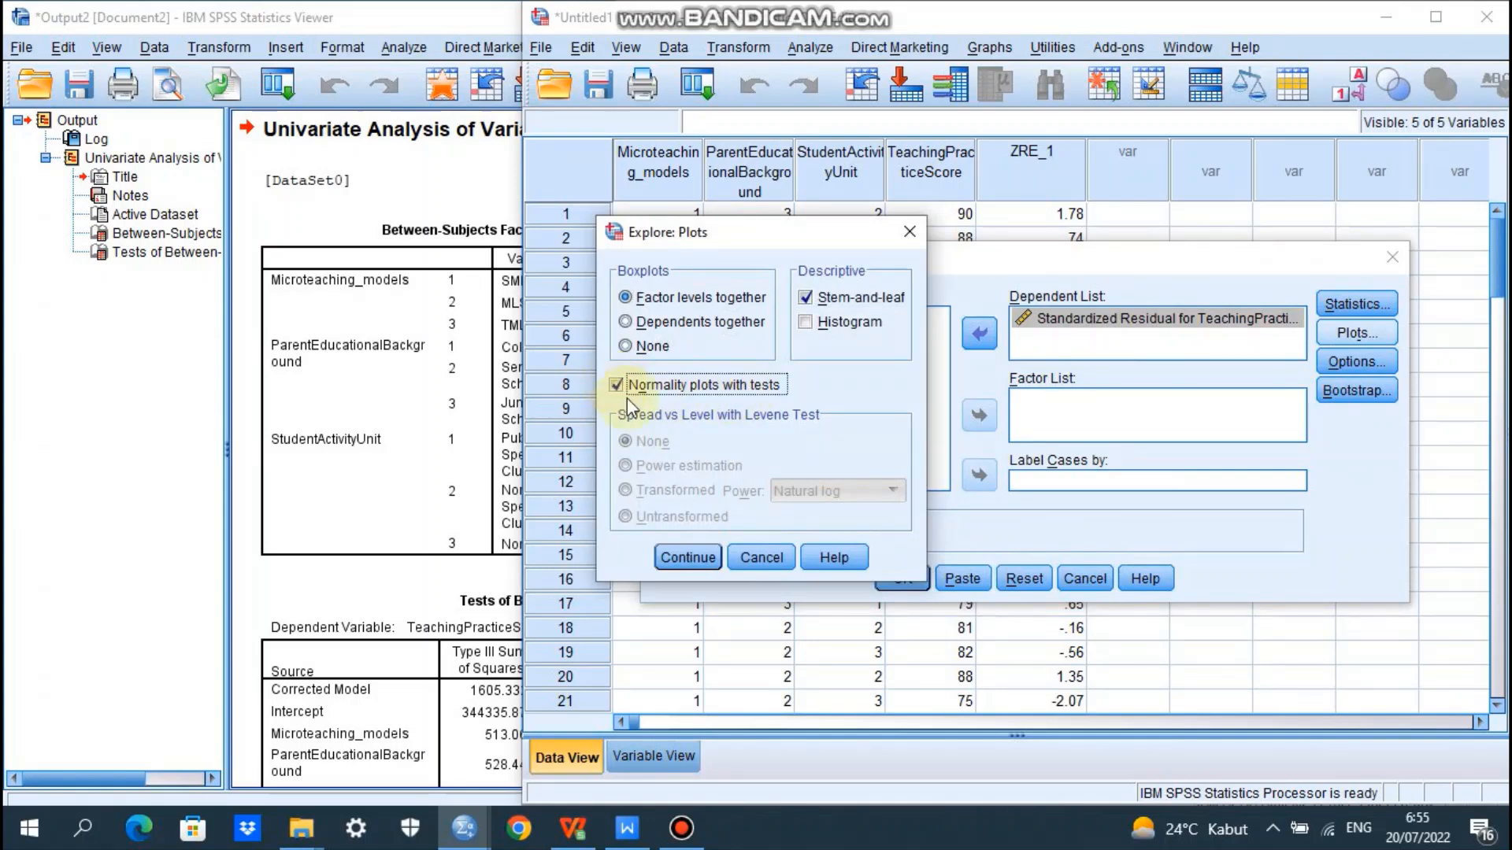
pyautogui.click(698, 559)
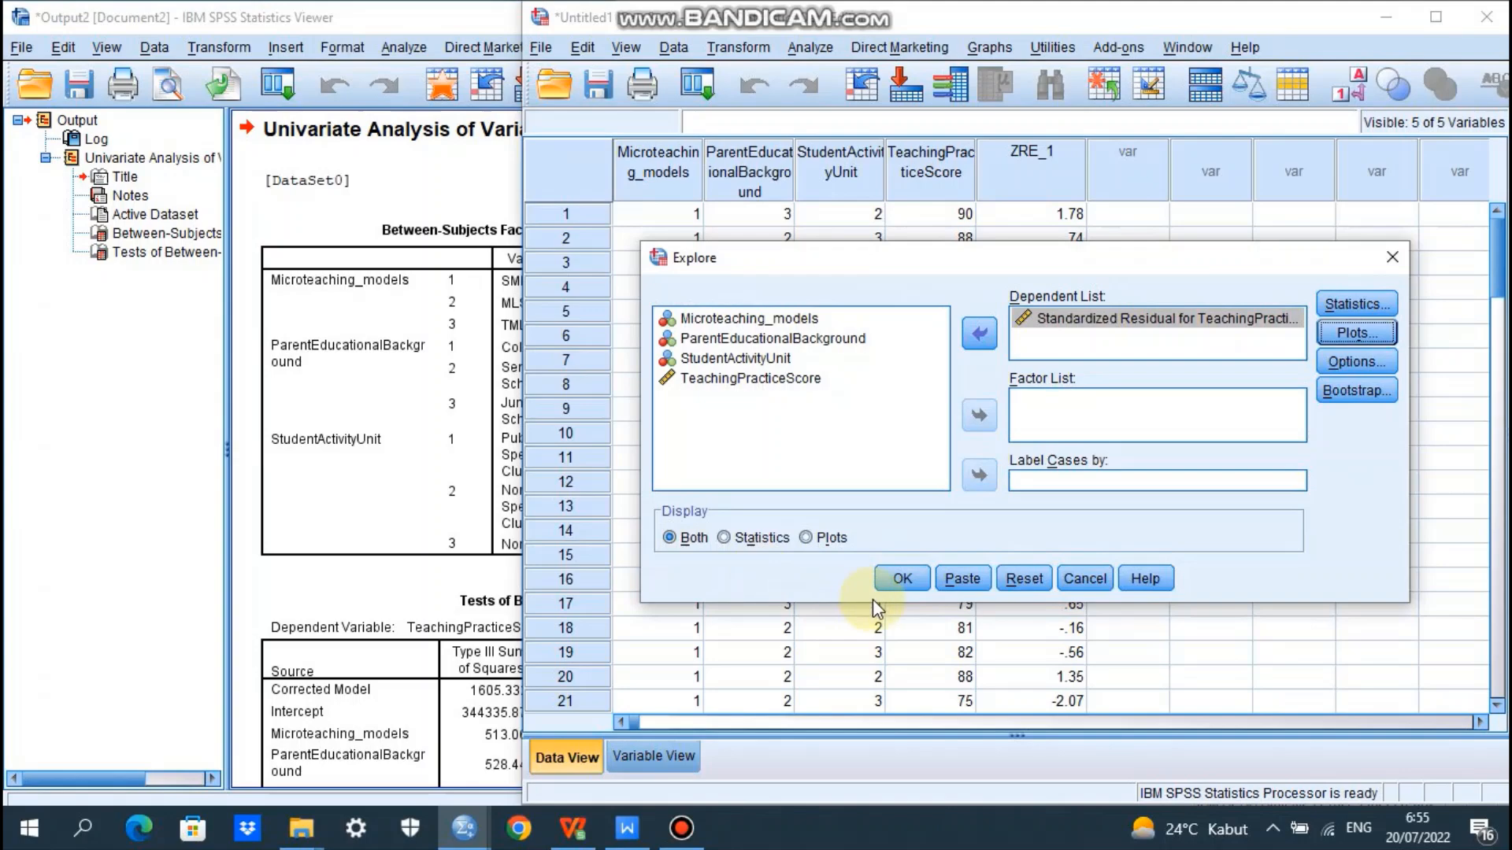
pyautogui.click(903, 581)
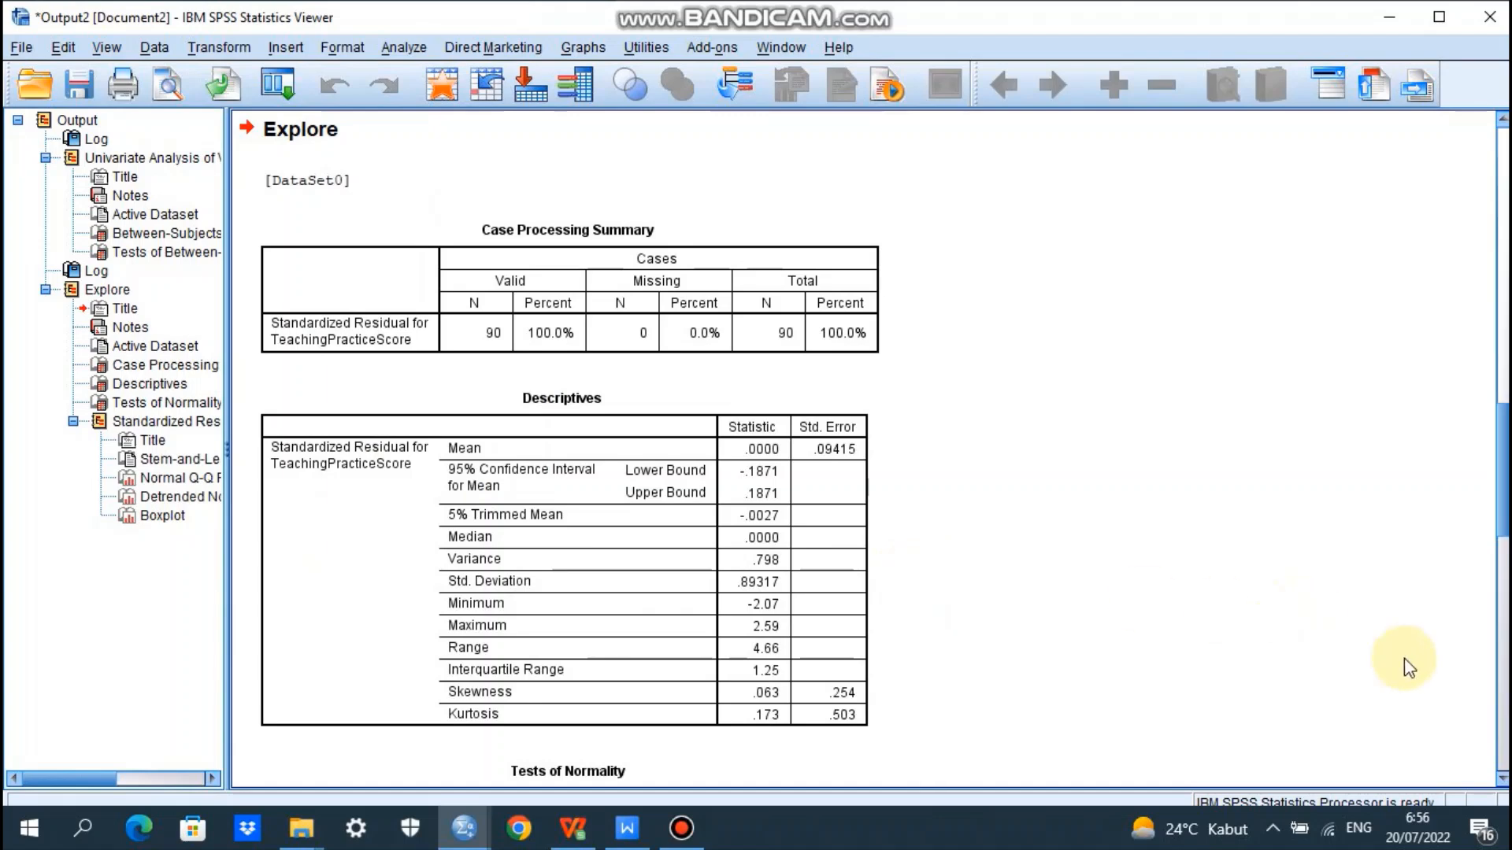
pyautogui.scroll(-10, 1286, 522)
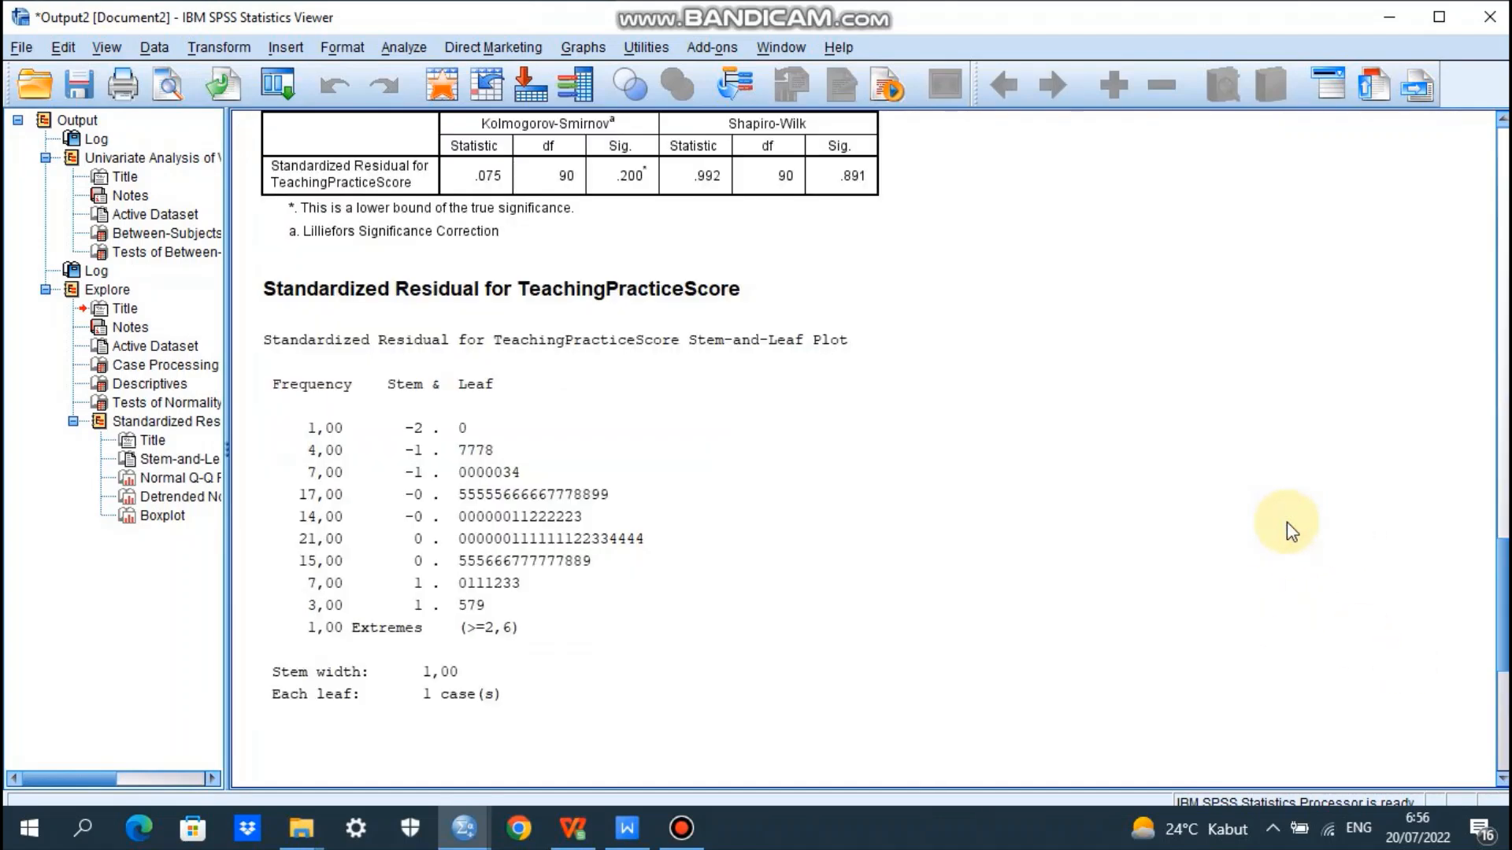
pyautogui.click(1502, 117)
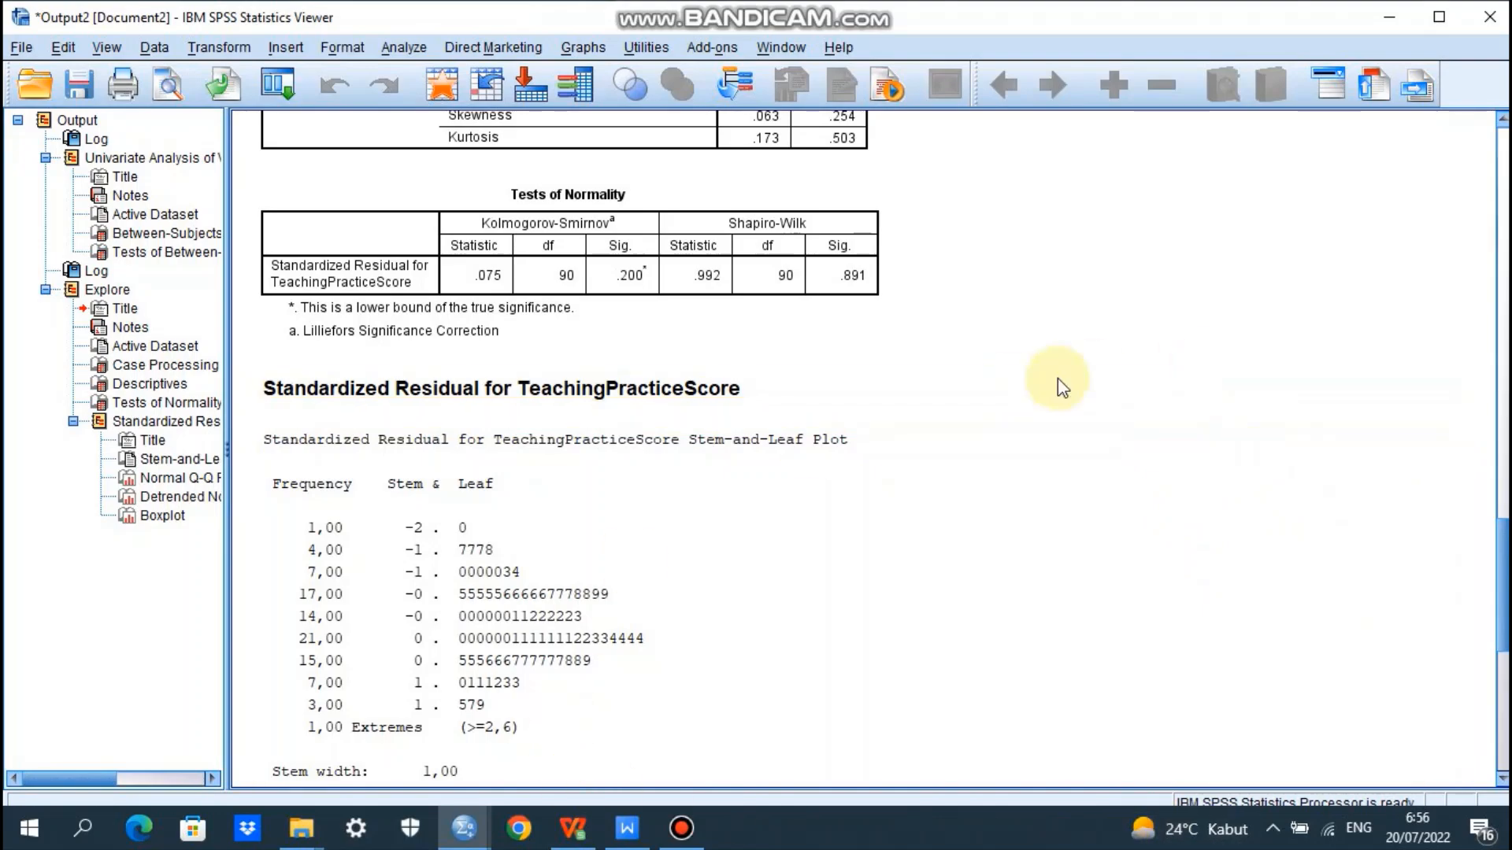
# Step: Return to the data editor, reopen the Univariate general linear model setup and turn off saving of standardized residuals
pyautogui.moveTo(464, 827)
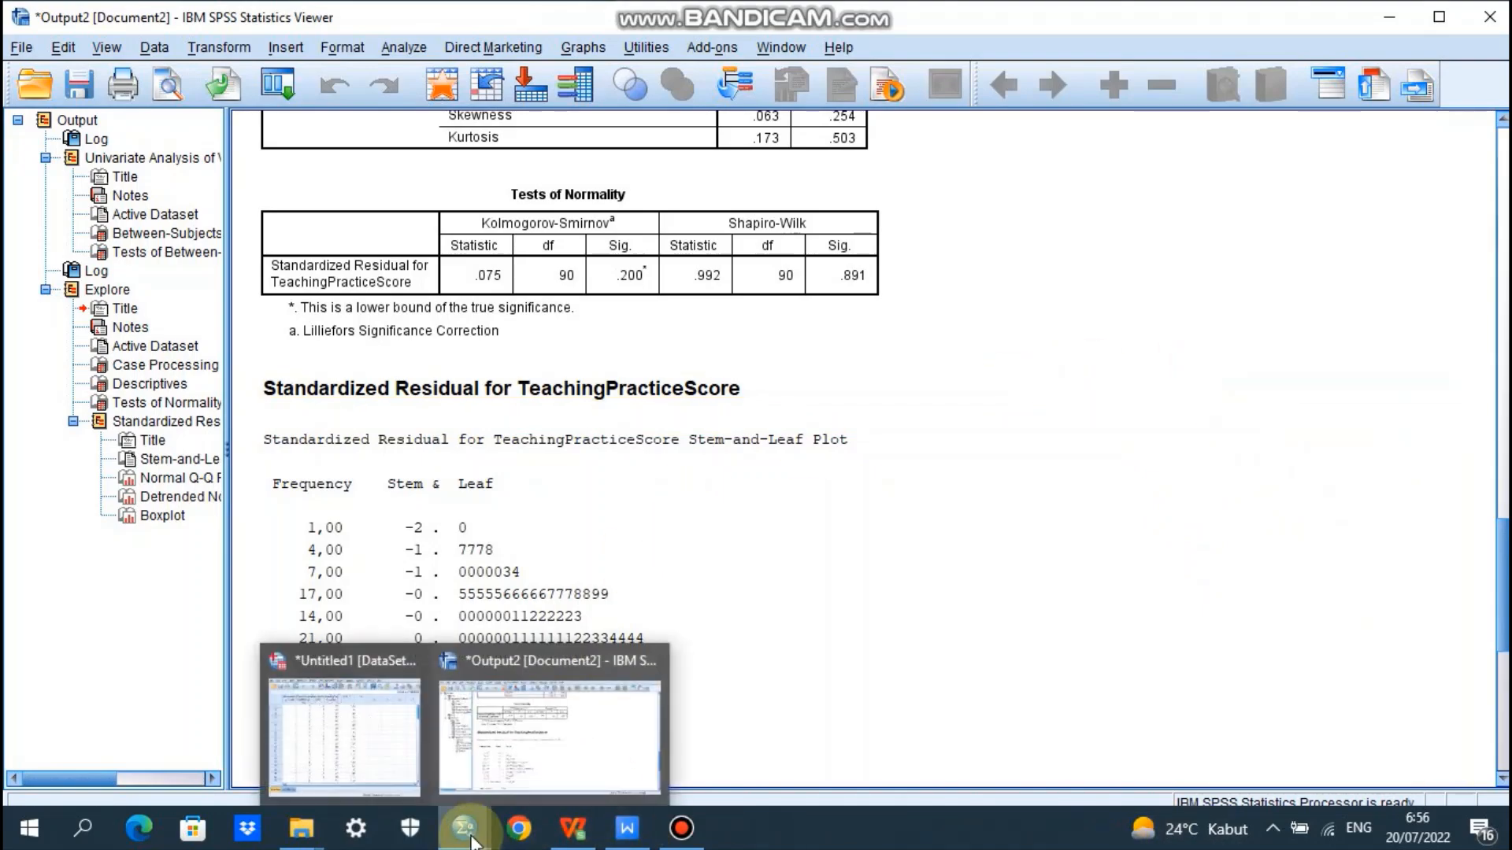
pyautogui.click(363, 744)
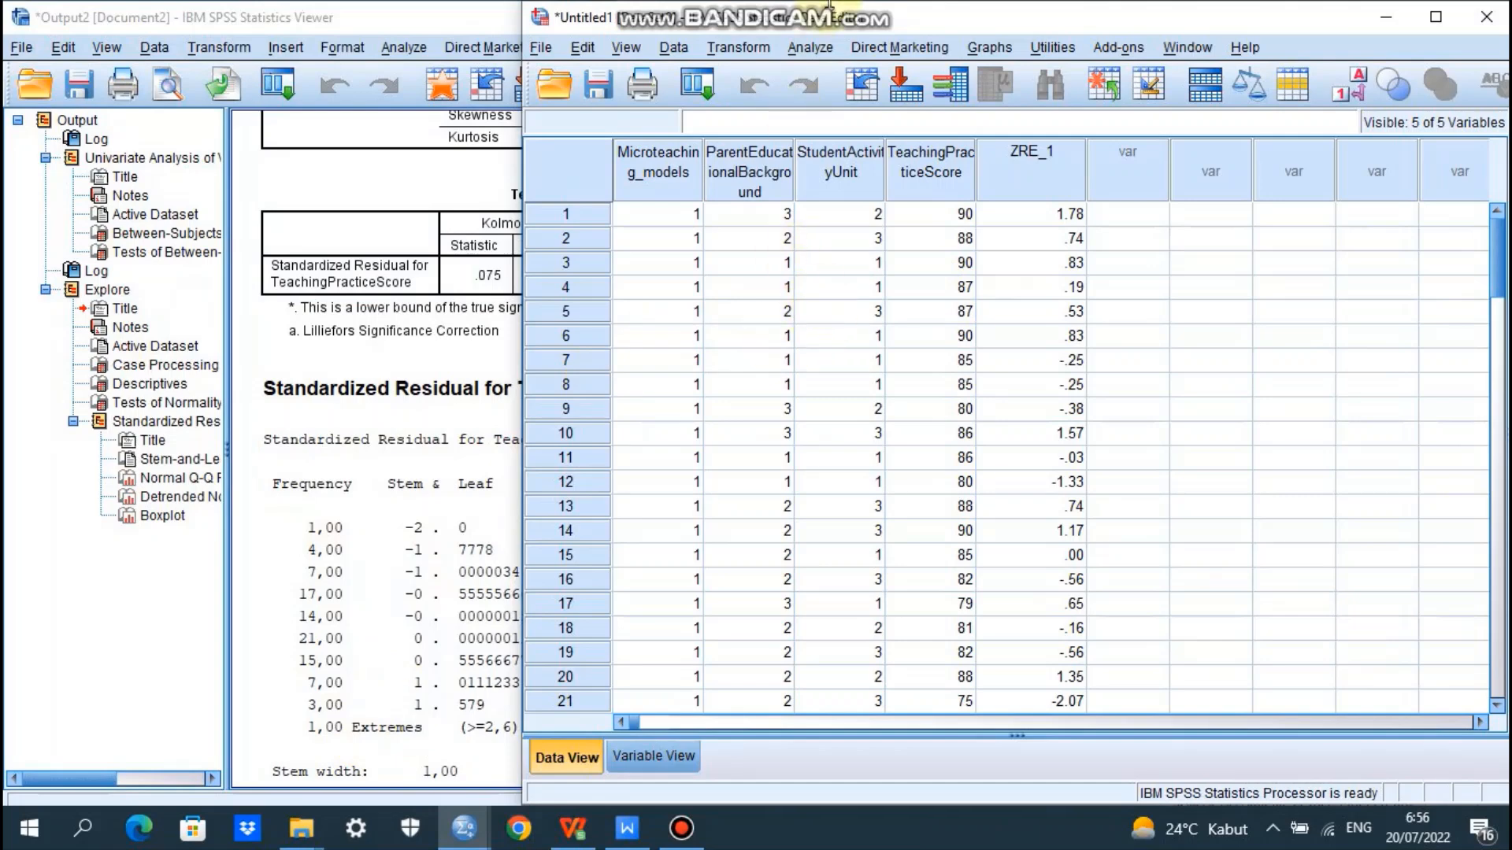
pyautogui.click(823, 52)
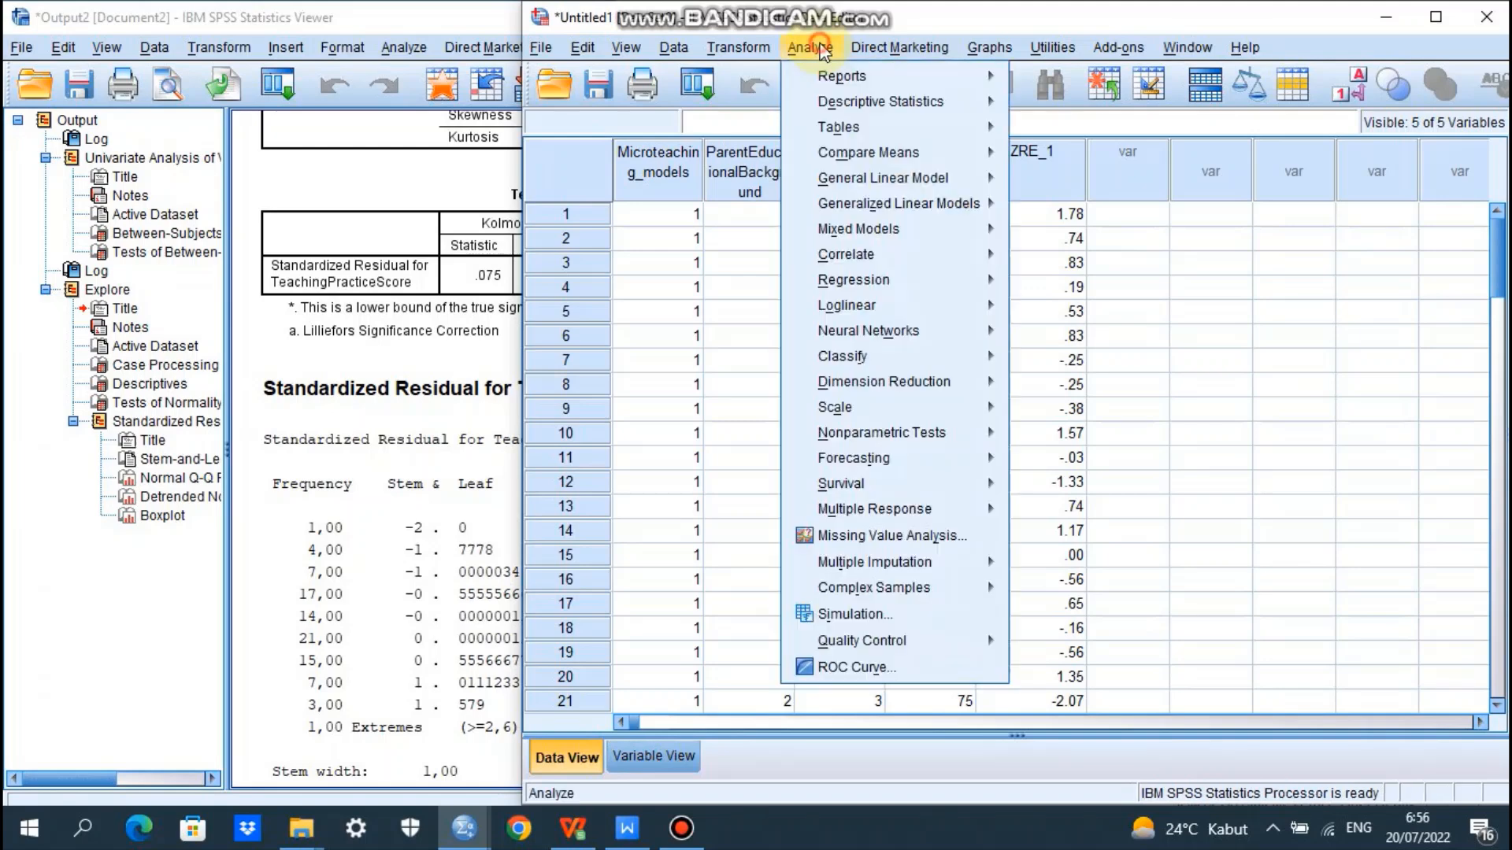
pyautogui.moveTo(859, 168)
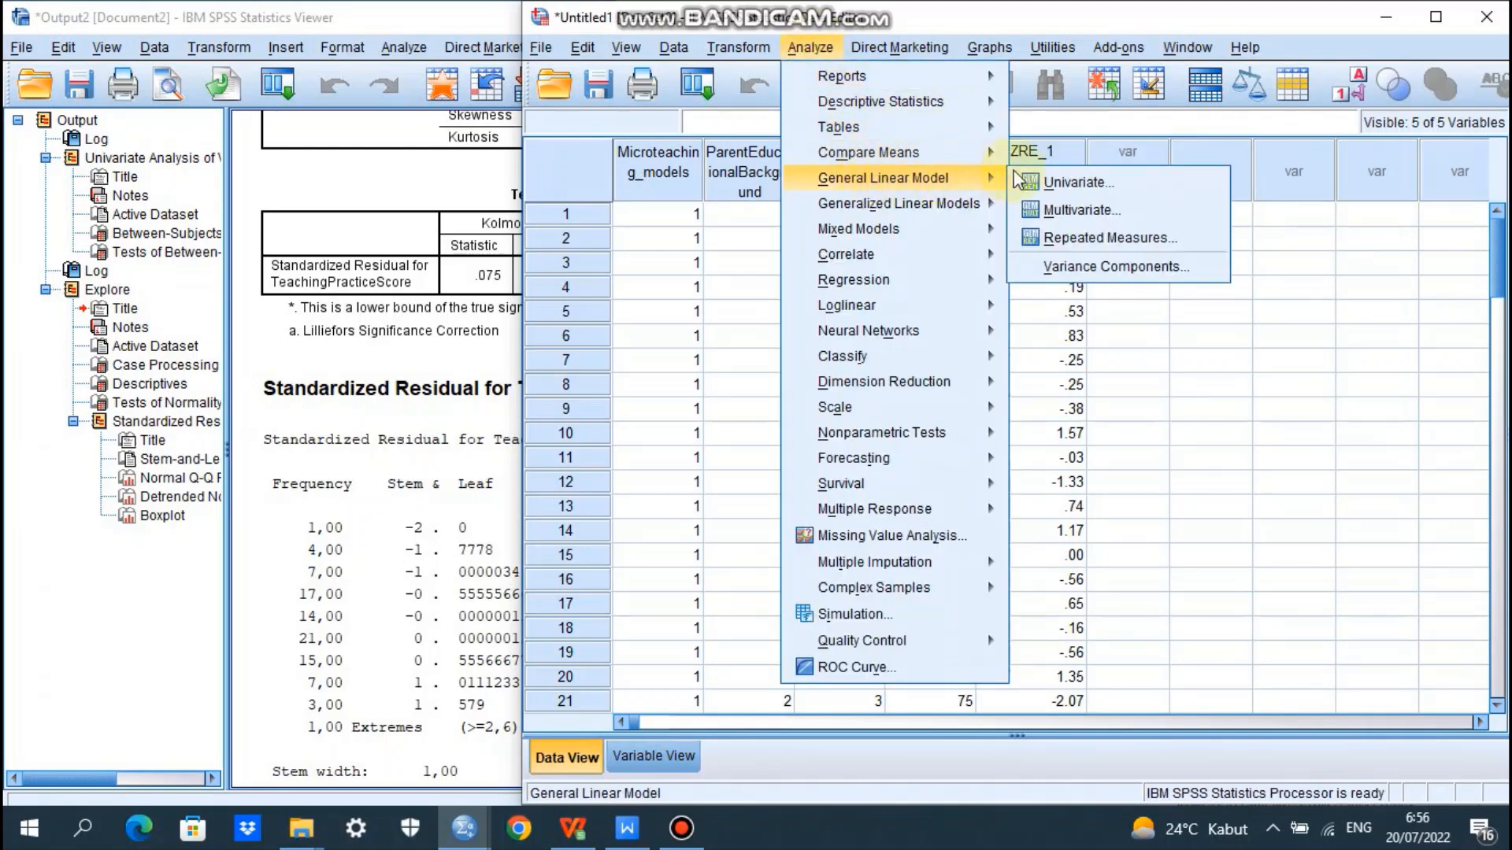
pyautogui.click(1096, 188)
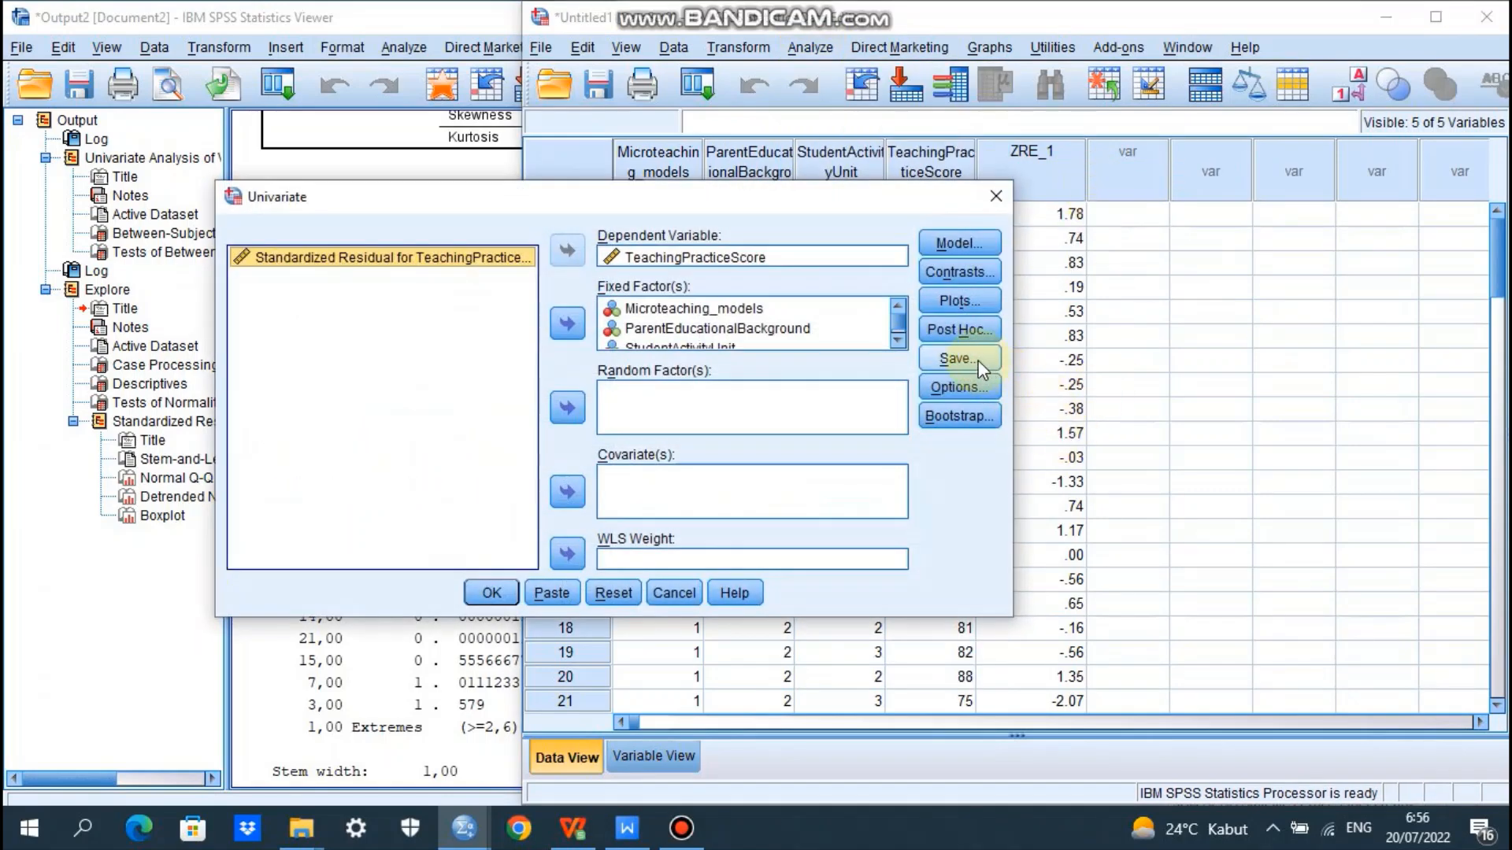
pyautogui.click(976, 364)
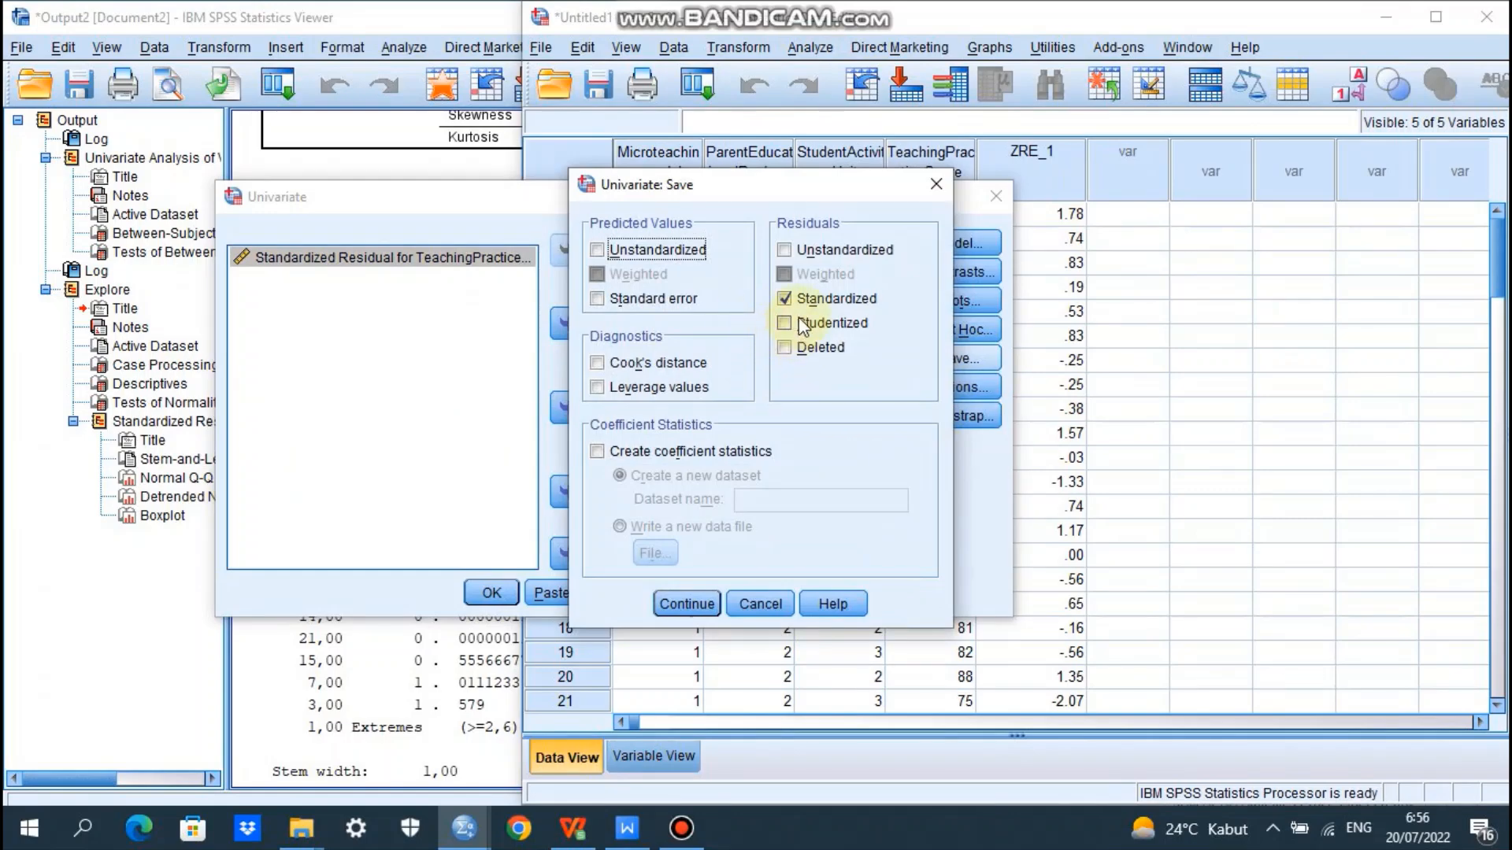
pyautogui.click(785, 299)
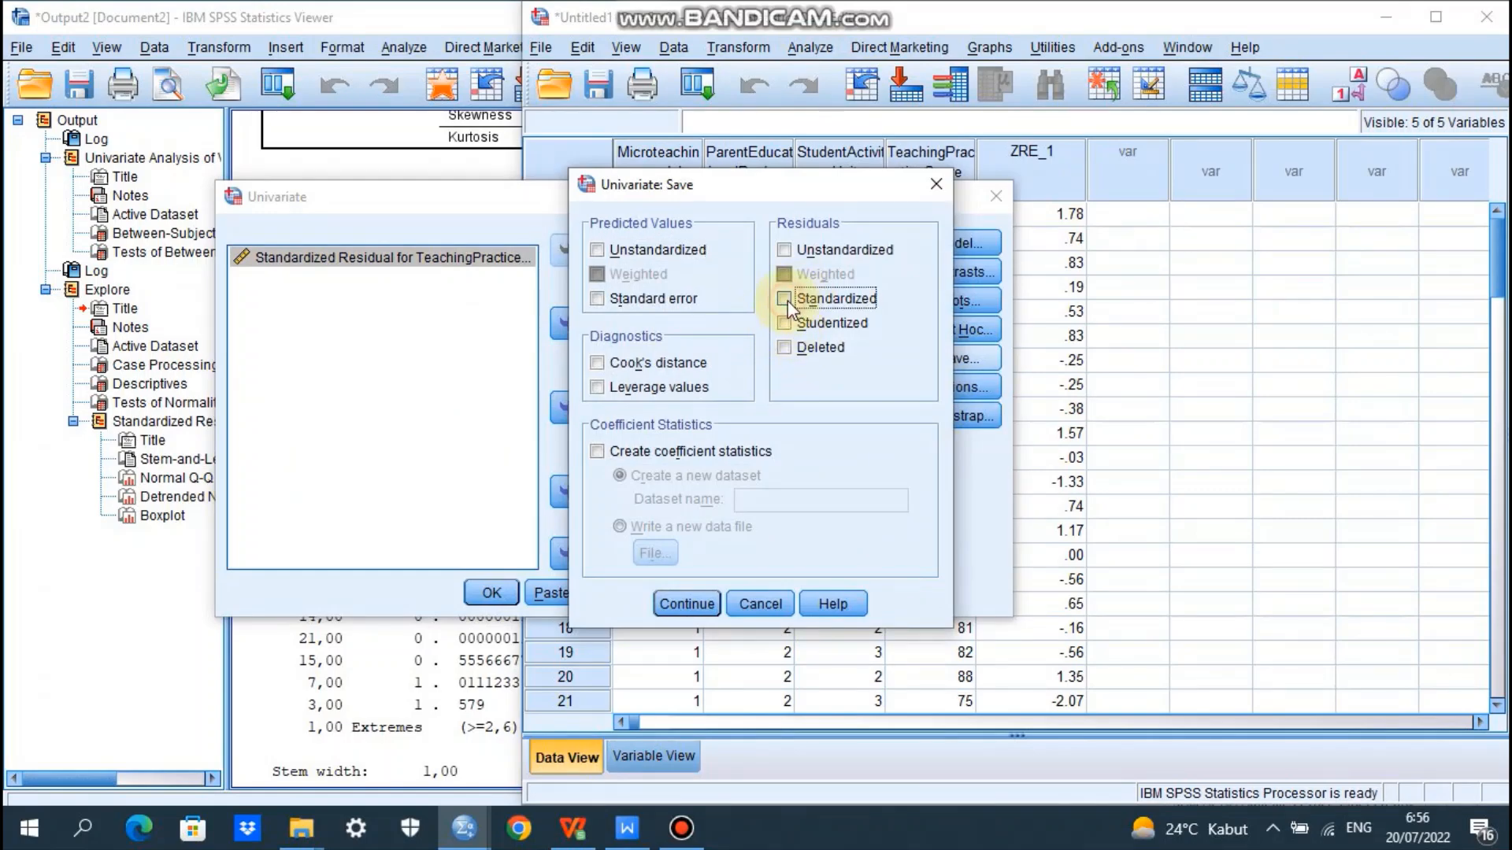
pyautogui.click(682, 604)
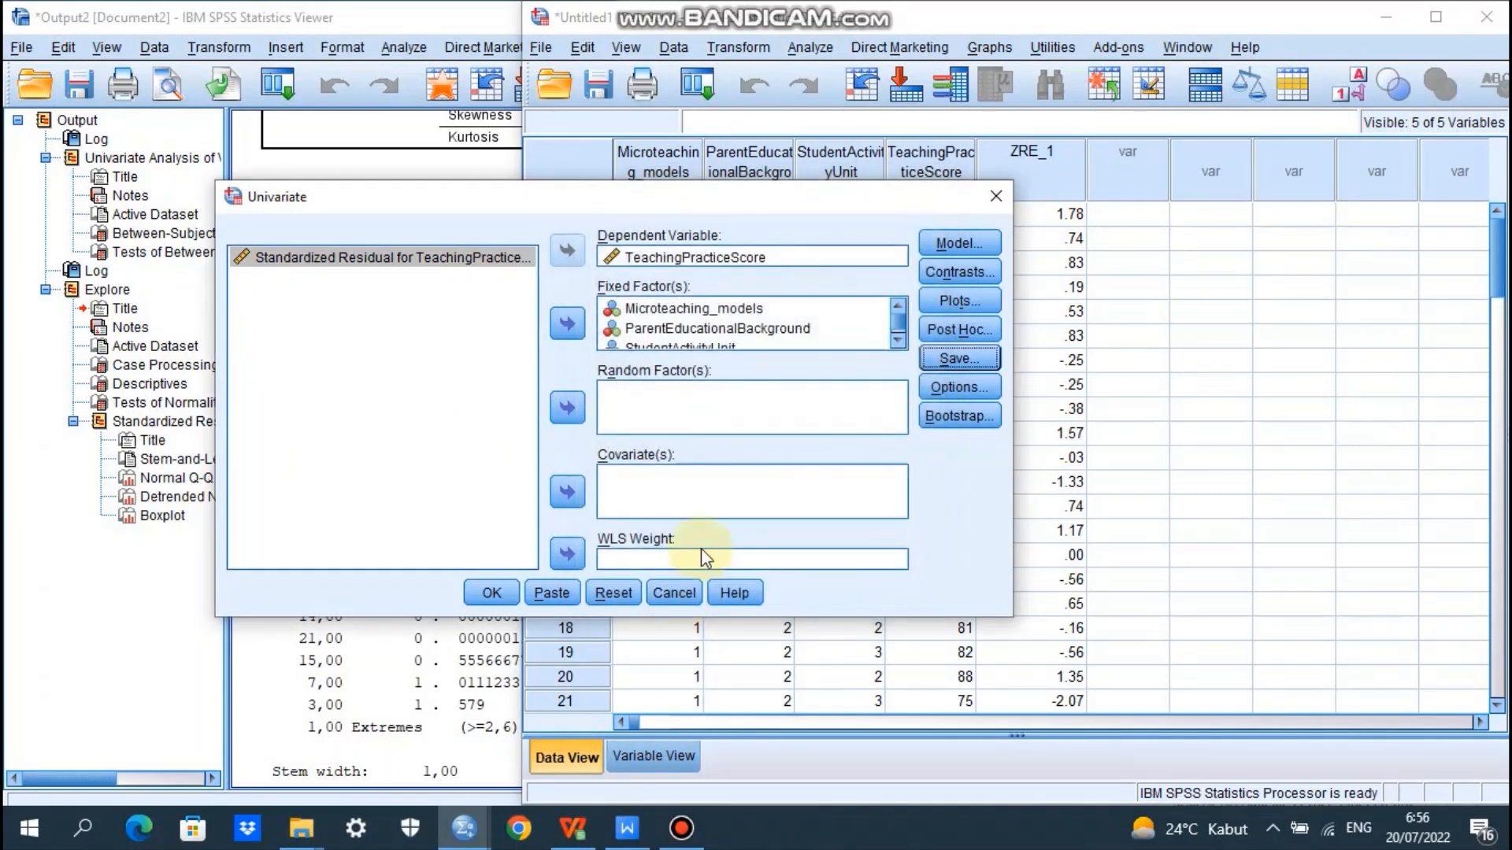
pyautogui.click(964, 387)
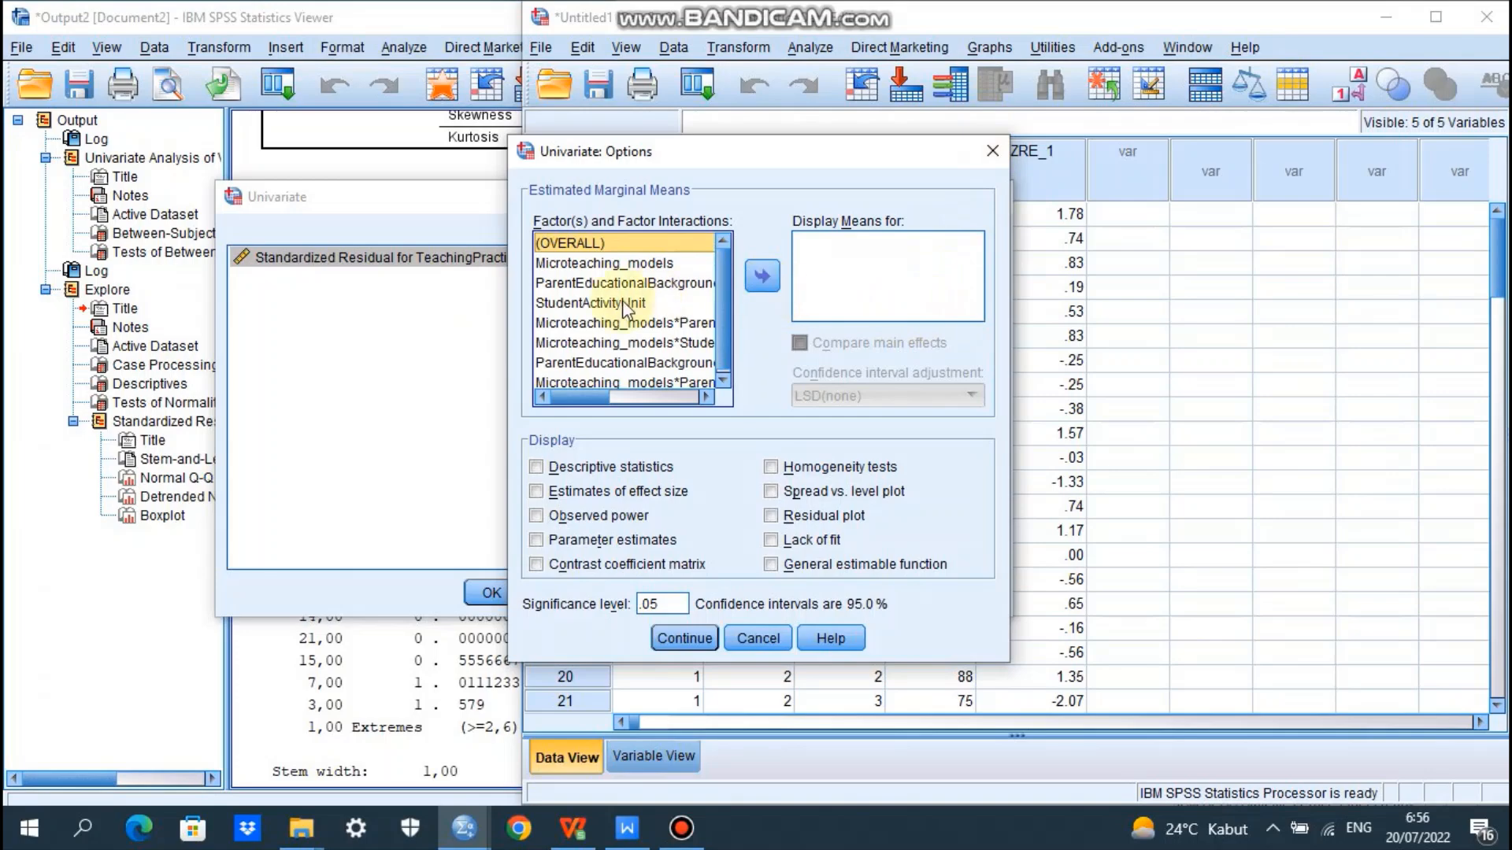
pyautogui.click(993, 151)
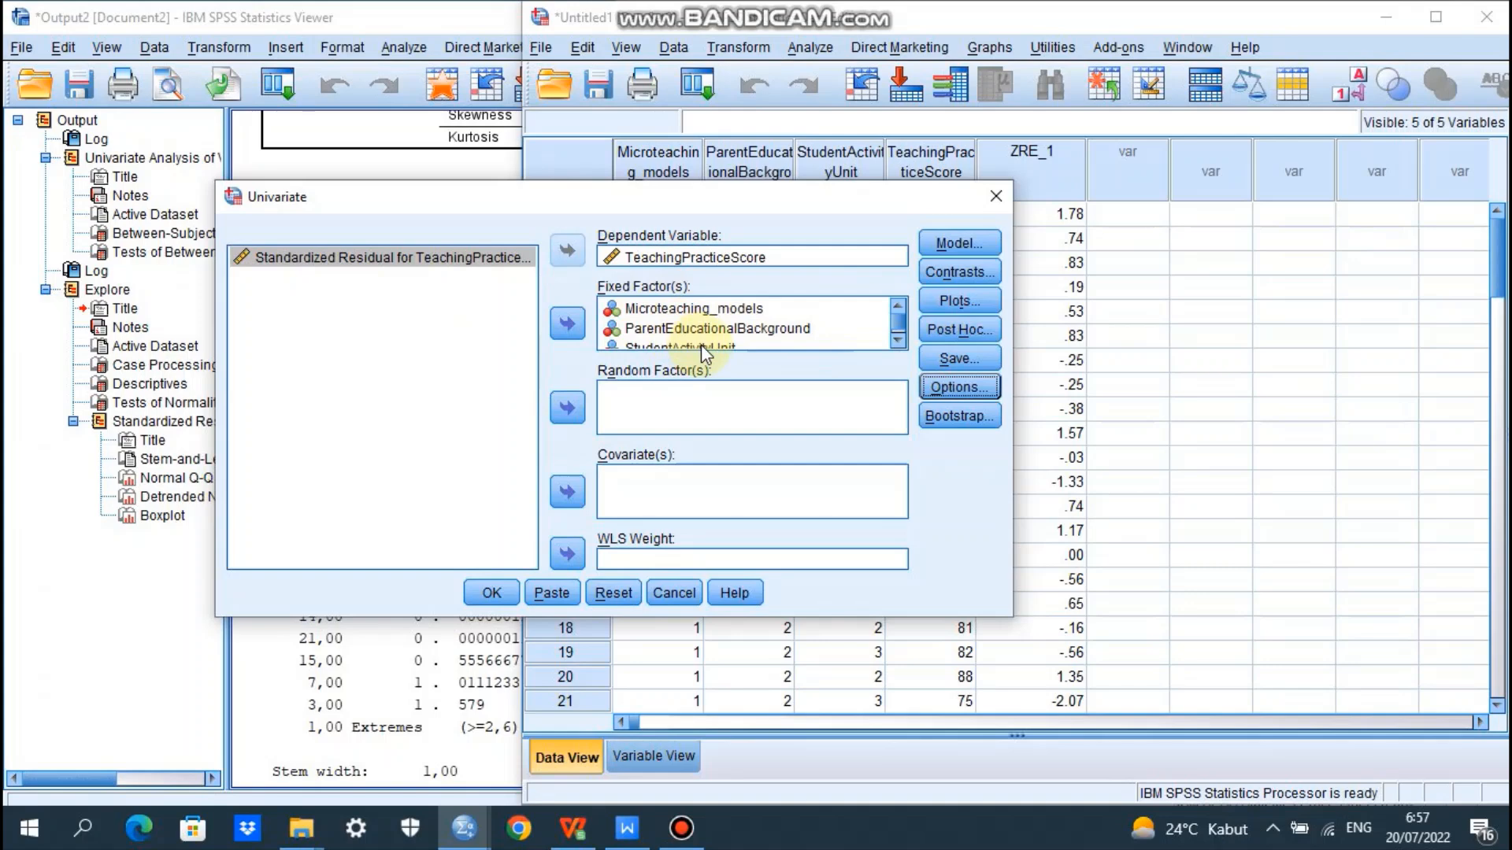
pyautogui.click(756, 351)
pyautogui.click(958, 359)
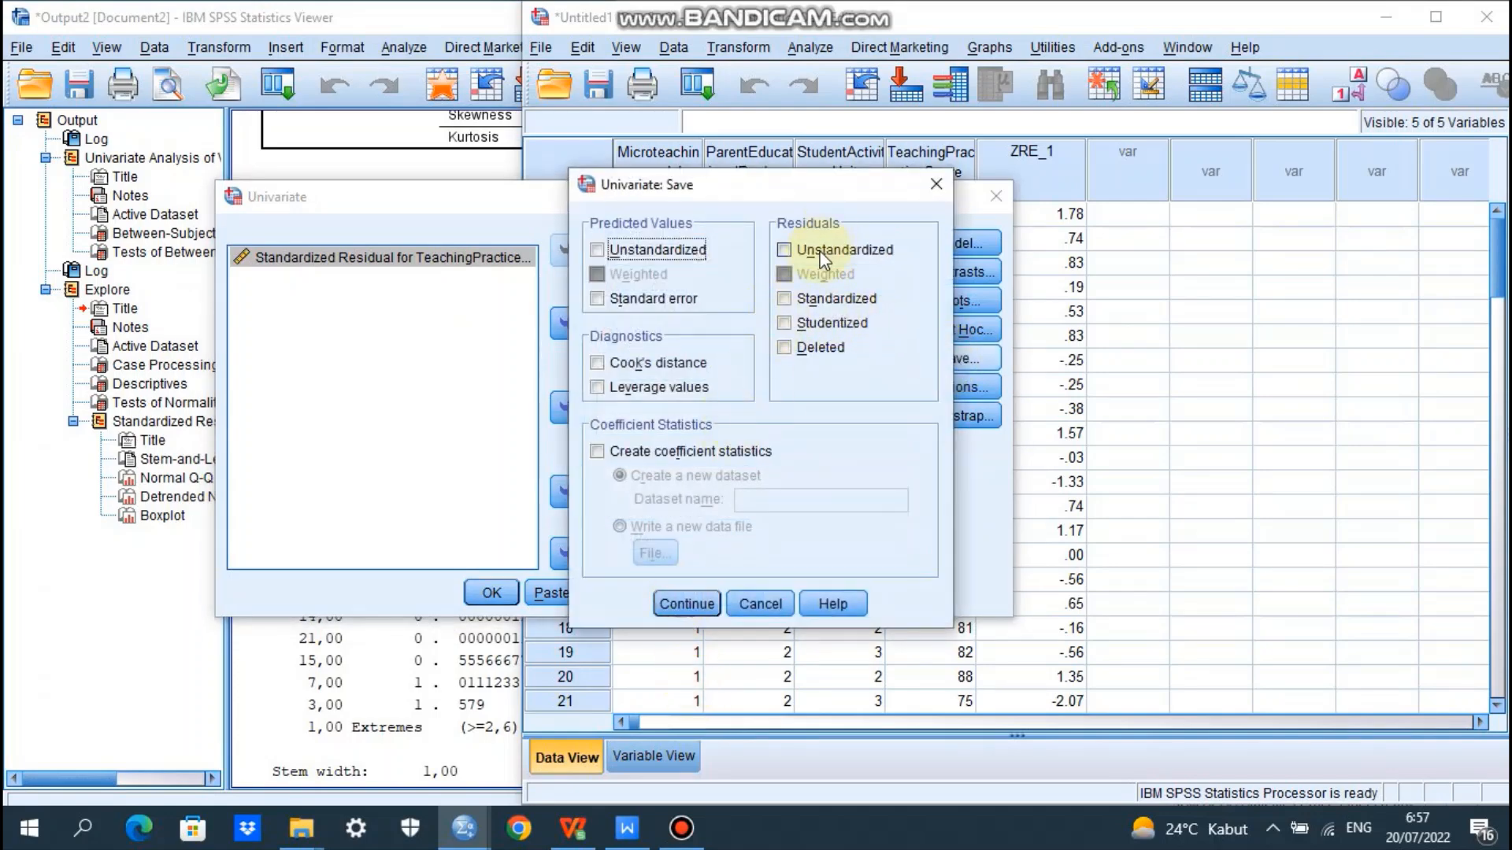
pyautogui.click(679, 604)
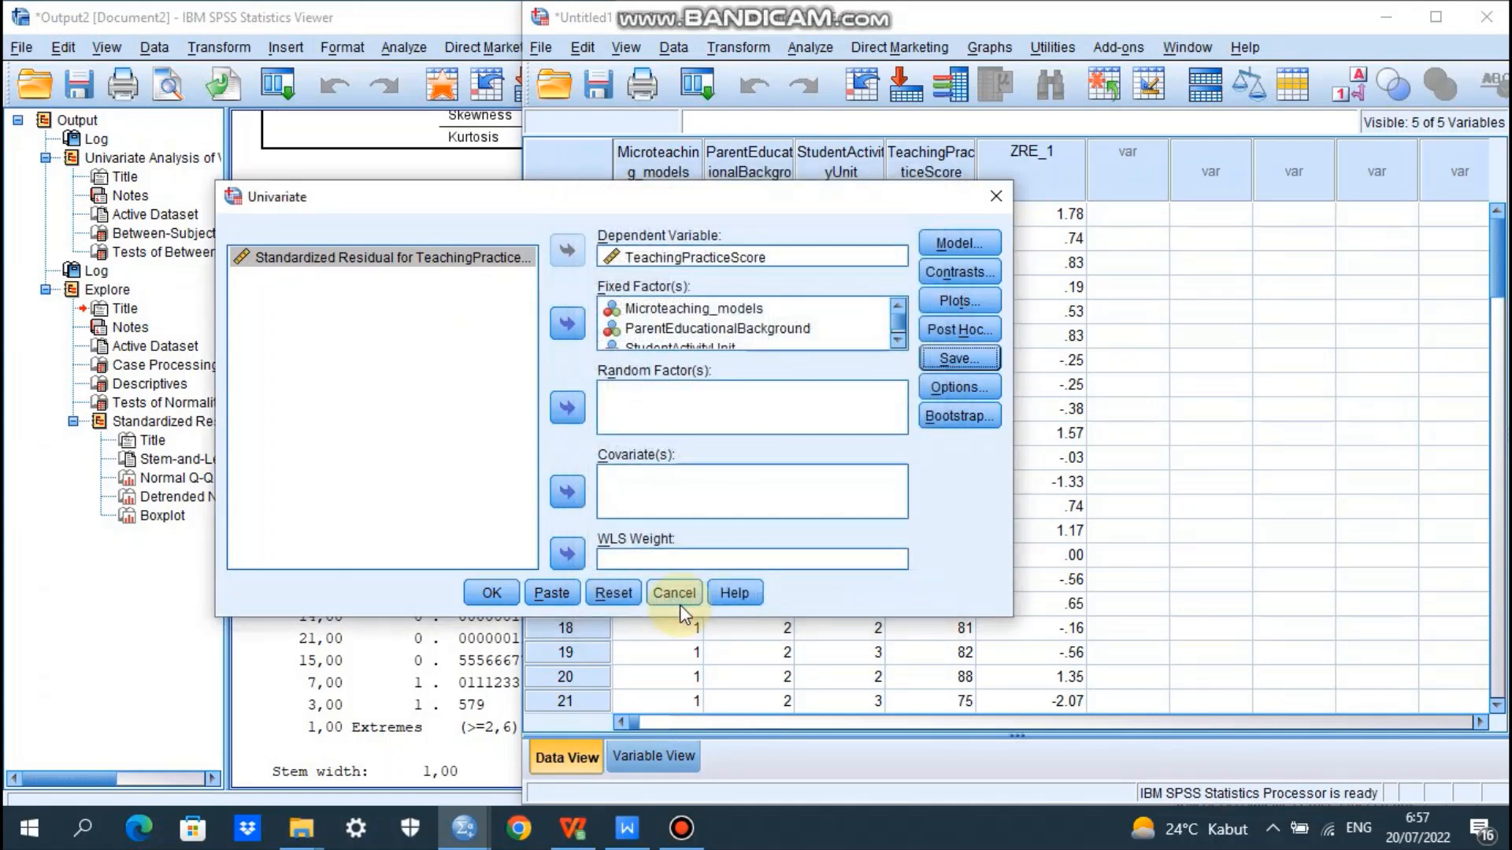
# Step: Request estimated marginal means for all three factors and every one of their interactions, leaving out (OVERALL)
pyautogui.click(961, 388)
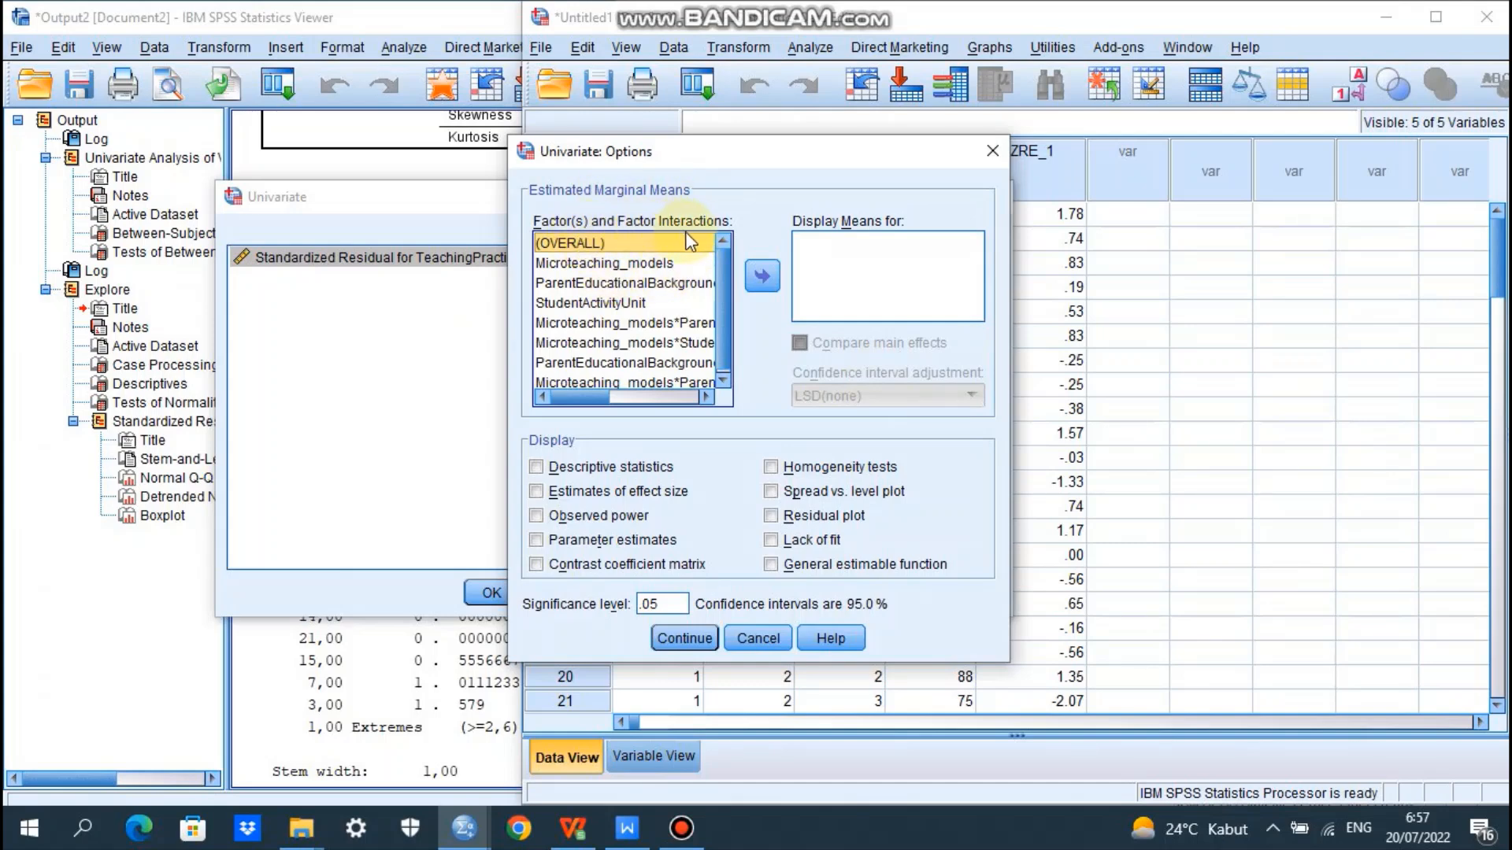
pyautogui.click(612, 260)
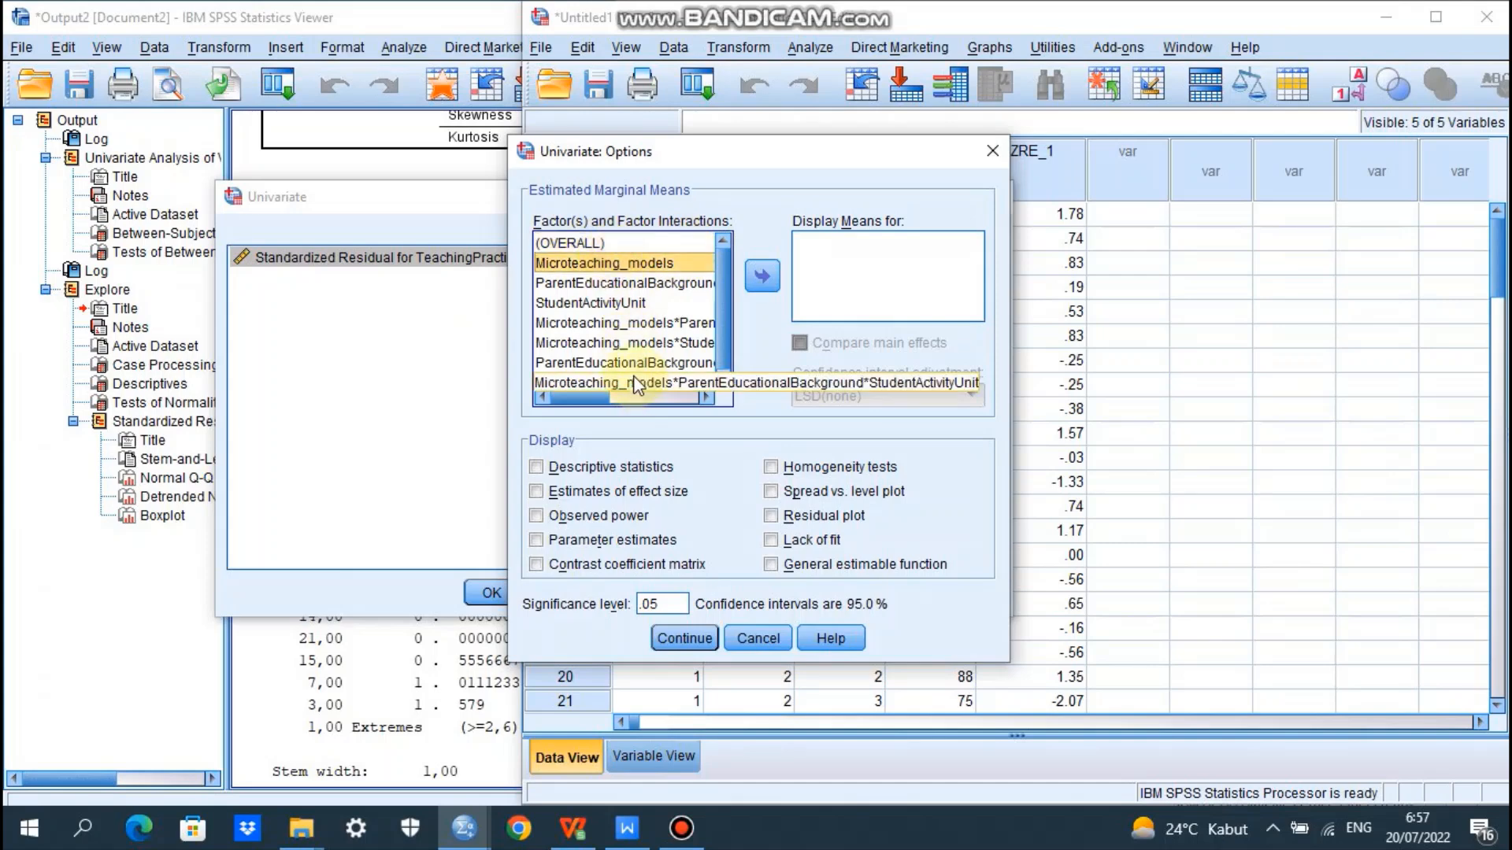
pyautogui.keyDown('shift'); pyautogui.click(604, 382); pyautogui.keyUp('shift')
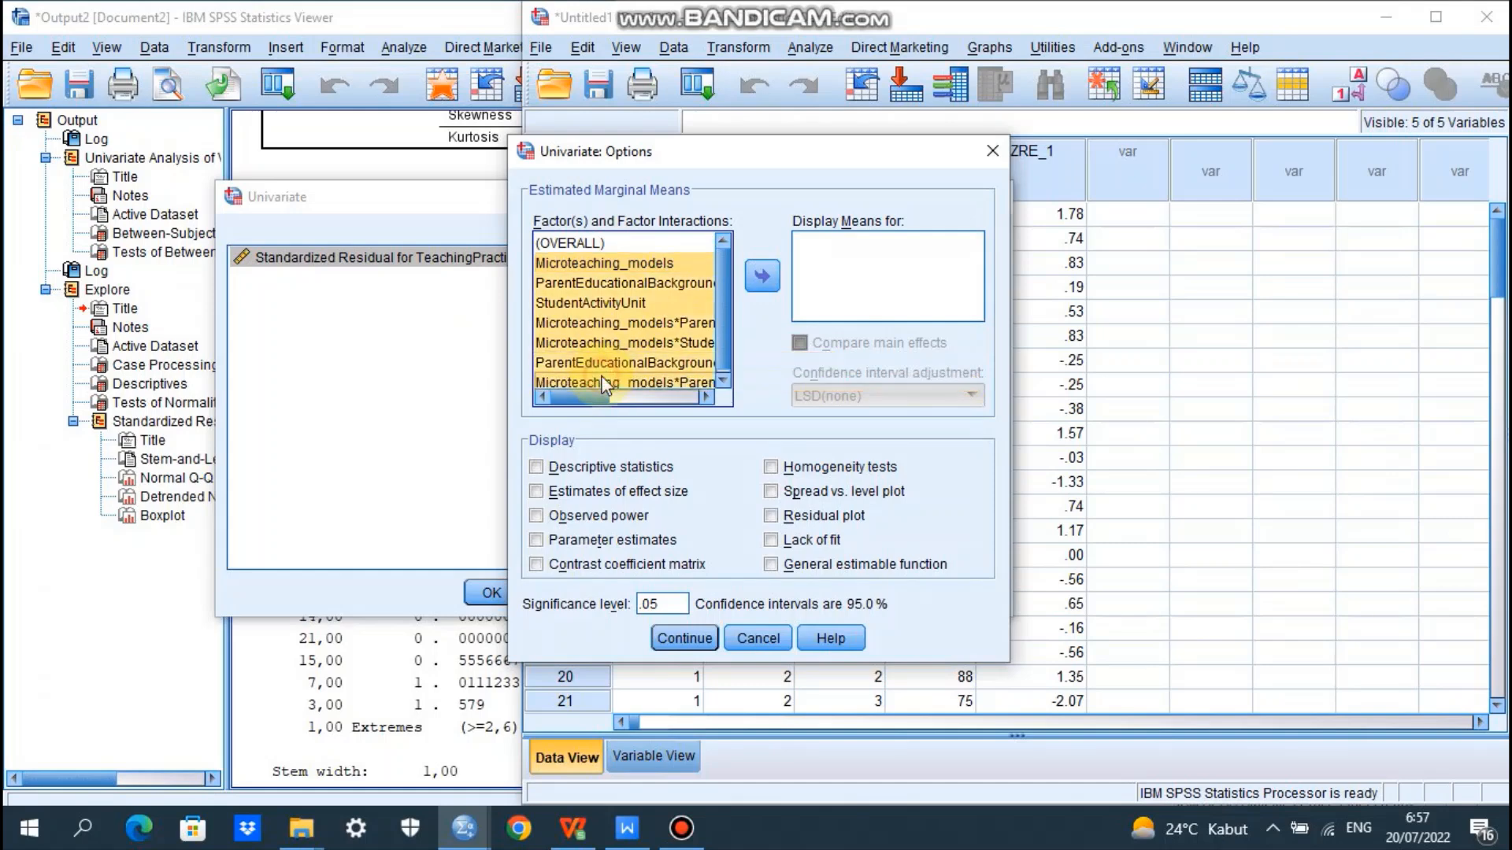
pyautogui.click(721, 379)
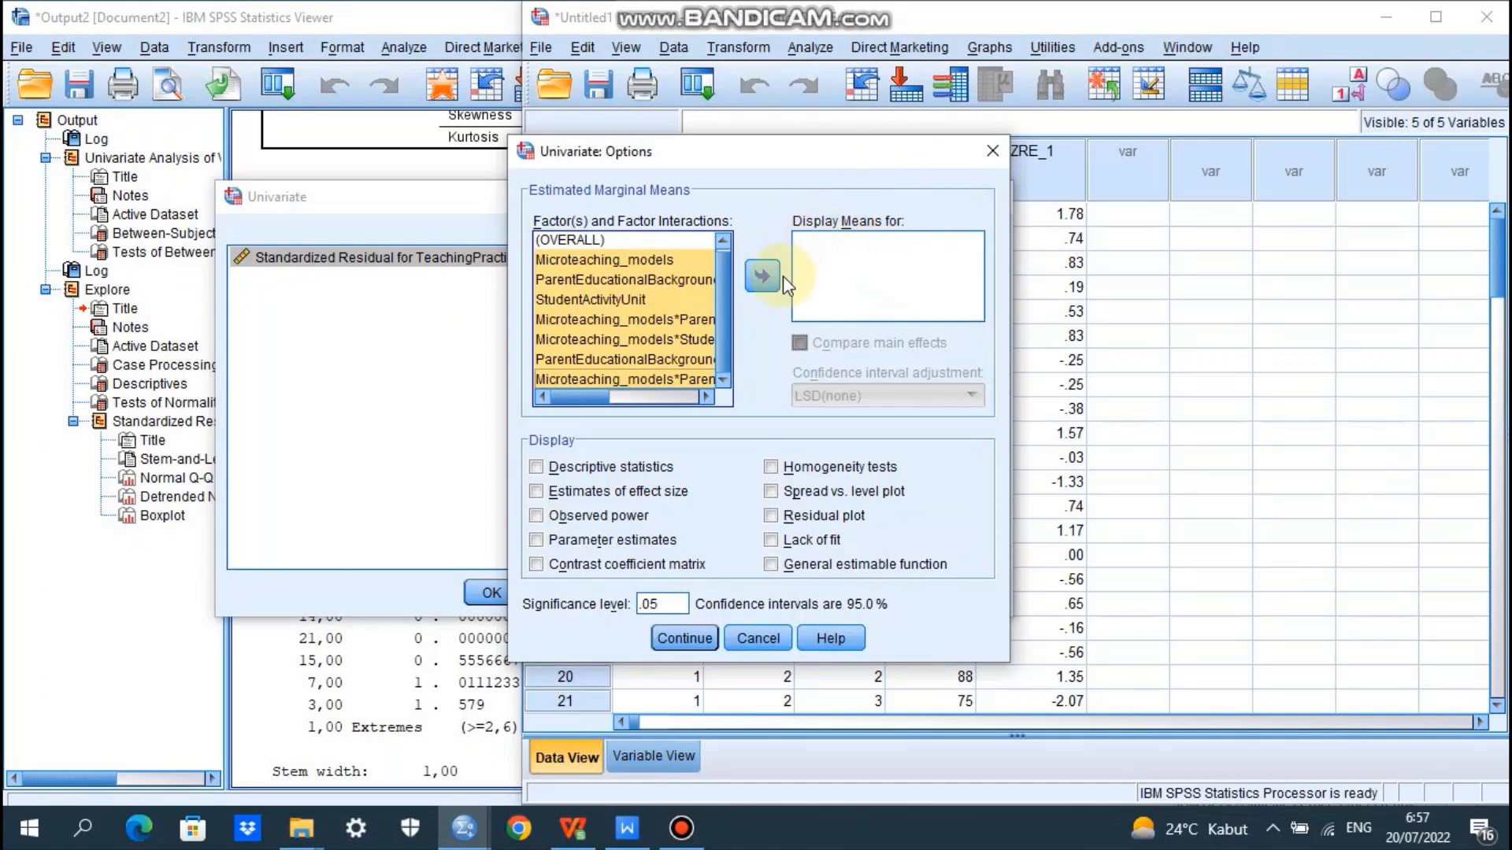
pyautogui.click(762, 277)
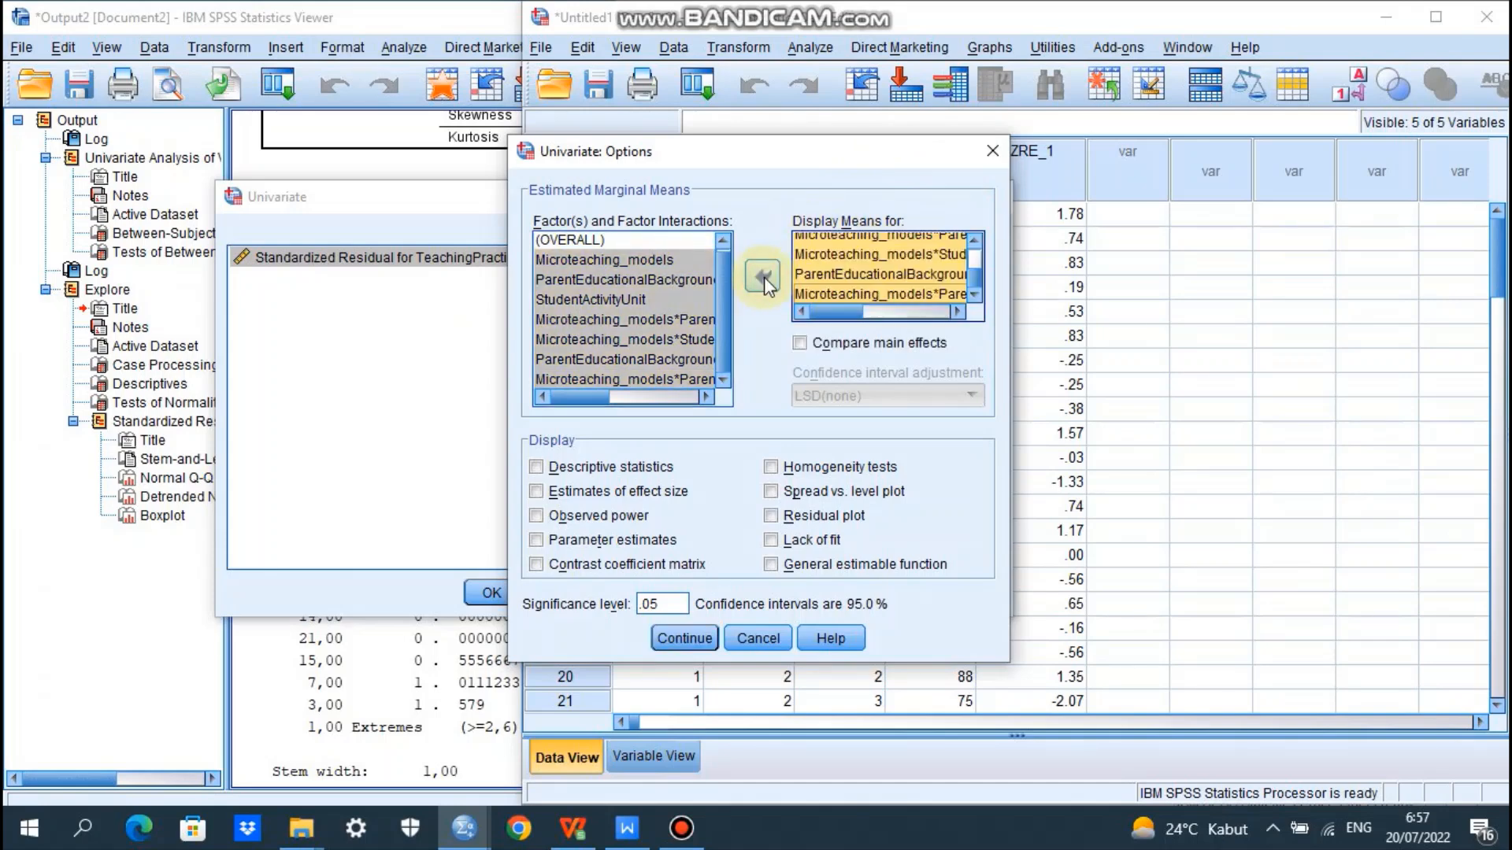
# Step: Enable descriptive statistics in the Univariate options and run the analysis
pyautogui.click(535, 466)
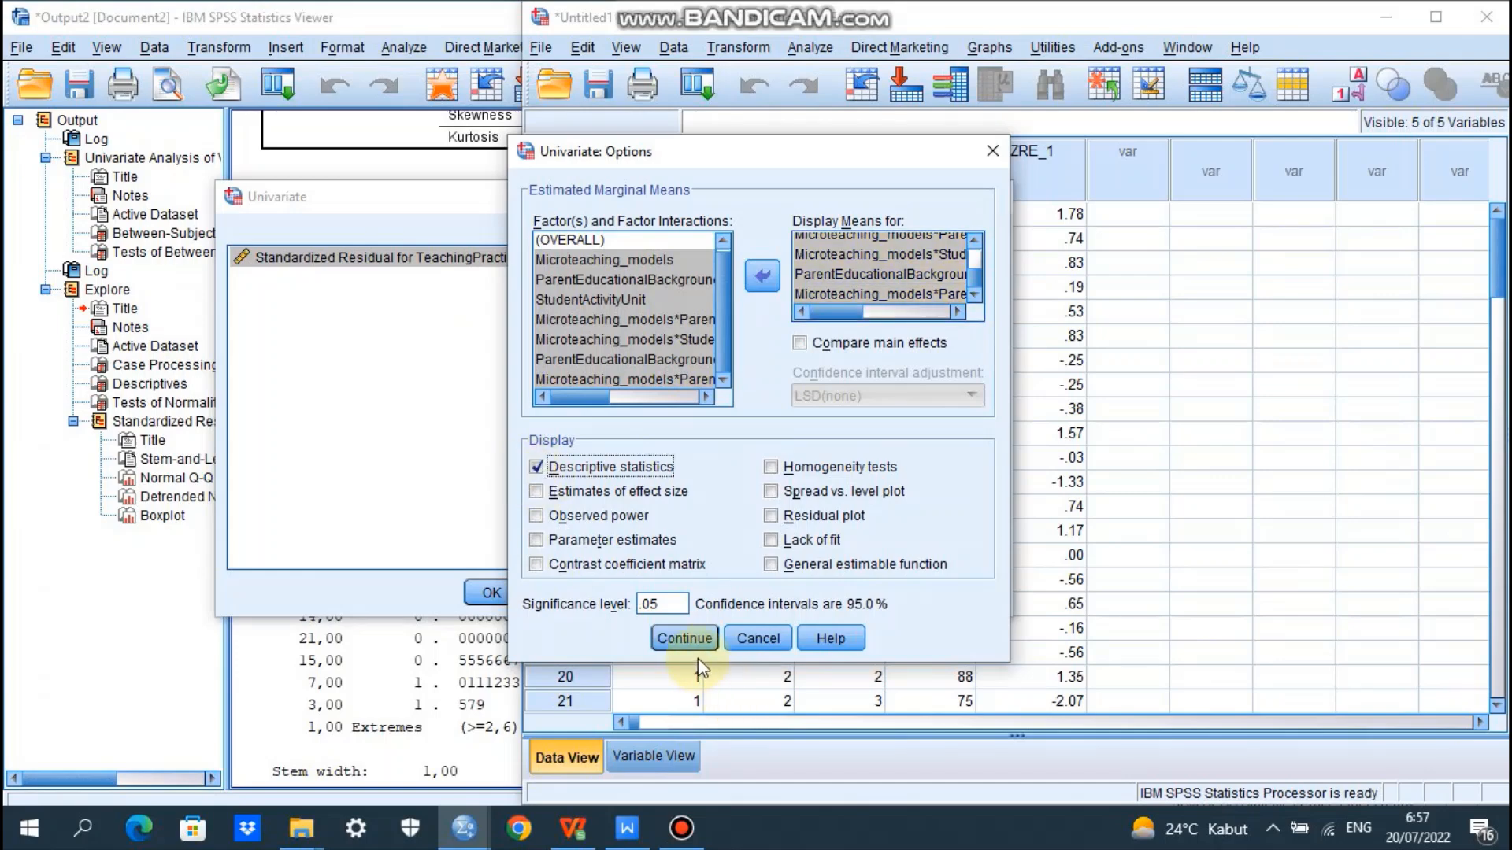
pyautogui.click(685, 638)
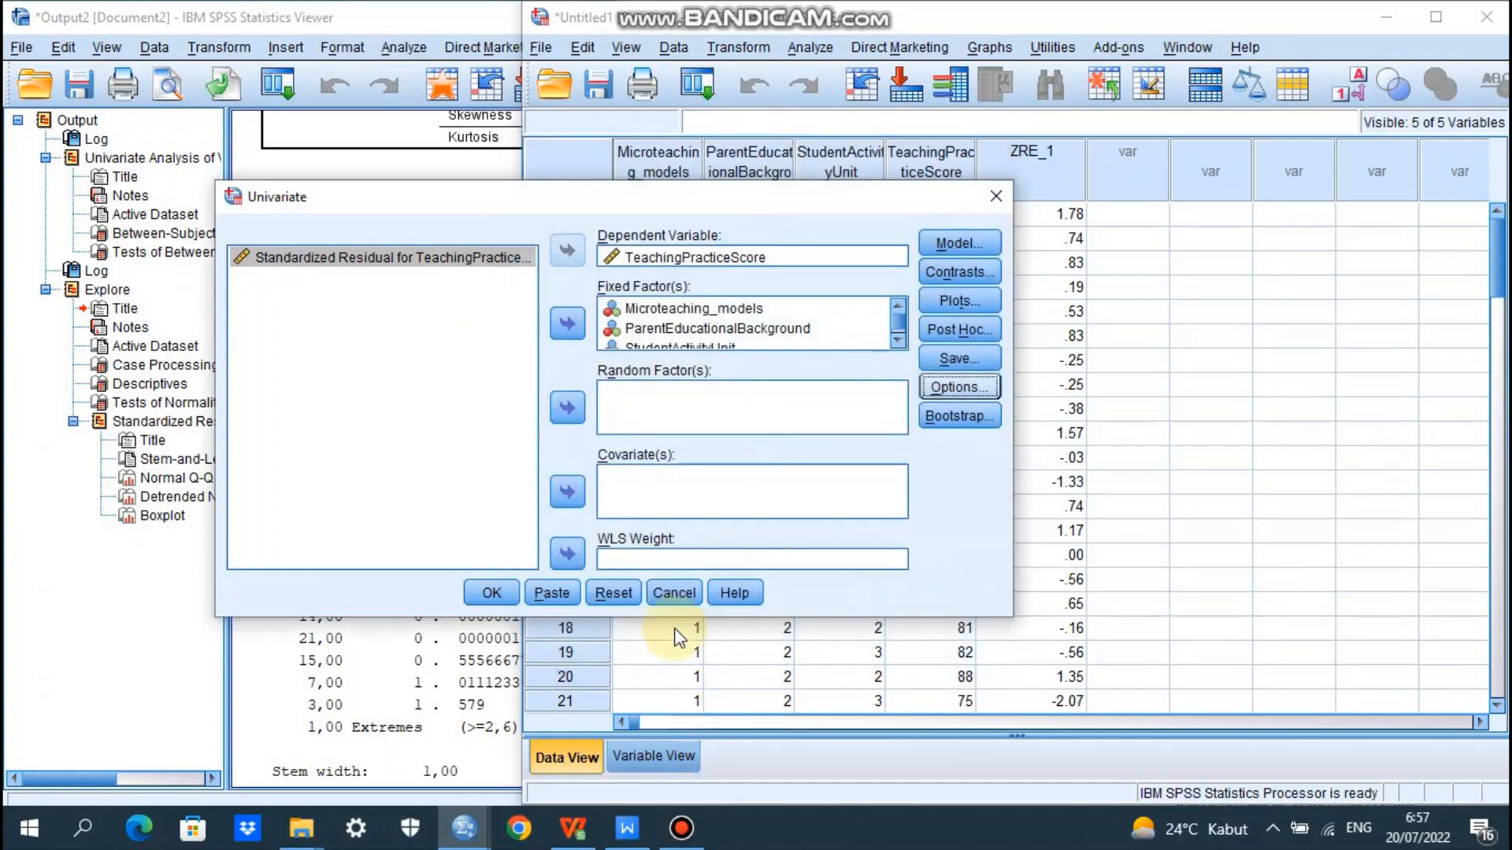
pyautogui.click(495, 592)
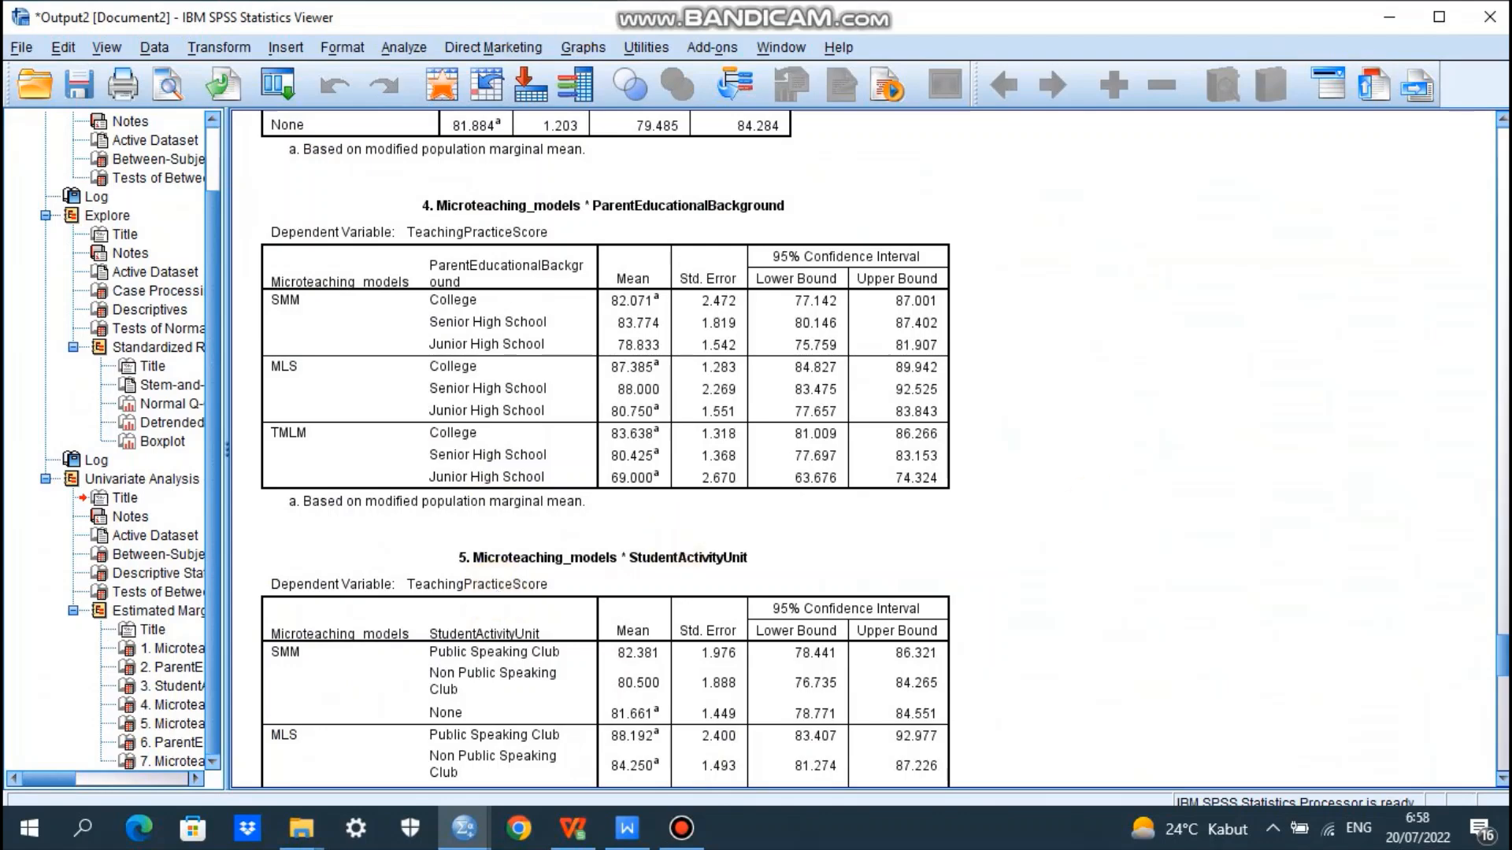
# Step: Go back to the start of the new Univariate Analysis of Variance output and examine the Between-Subjects Factors table
pyautogui.click(1421, 399)
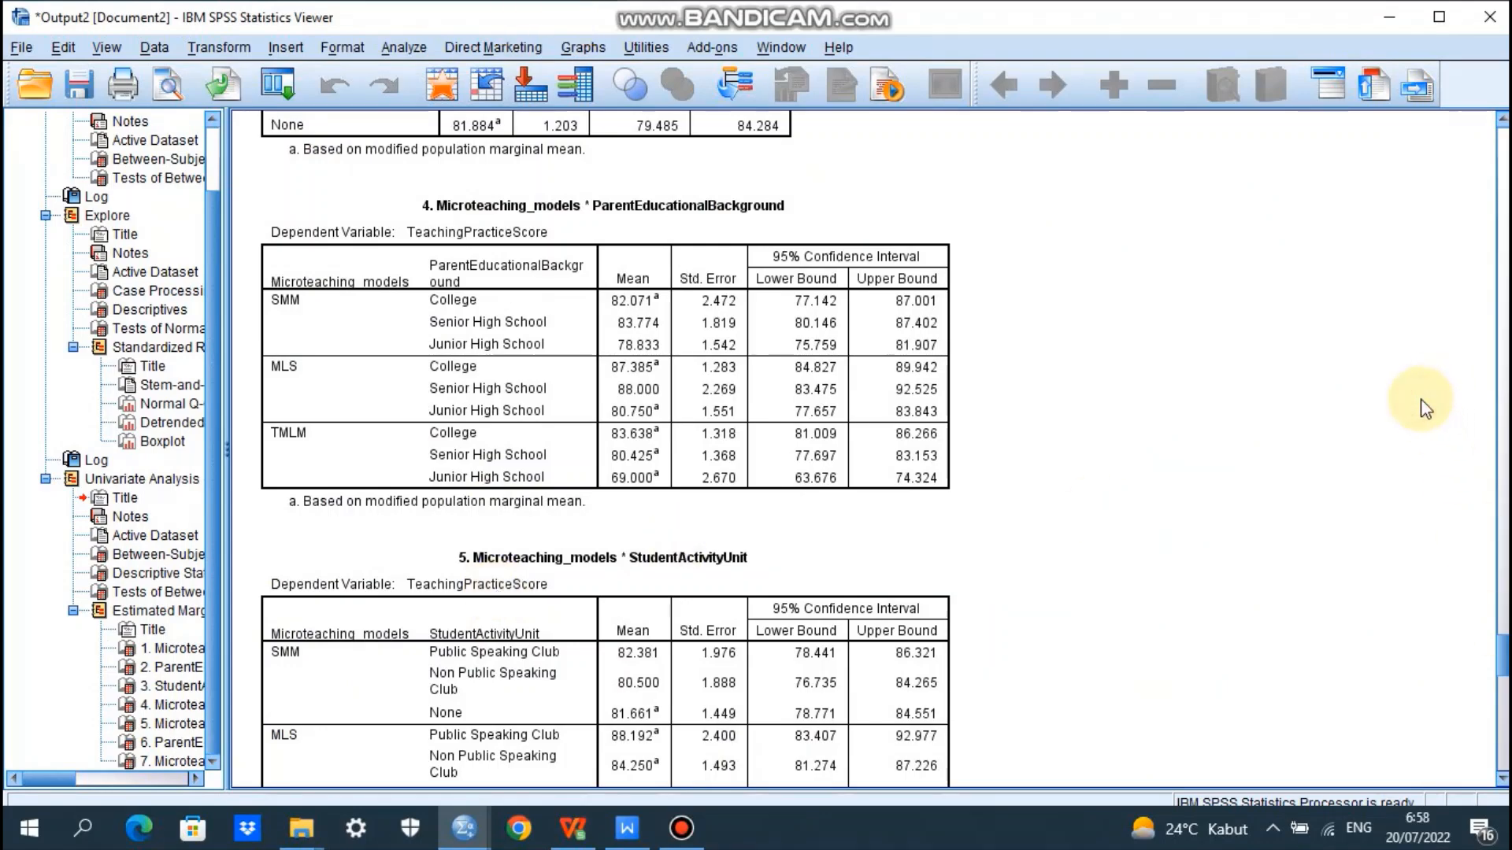
pyautogui.scroll(8, 1425, 408)
pyautogui.scroll(20, 1425, 408)
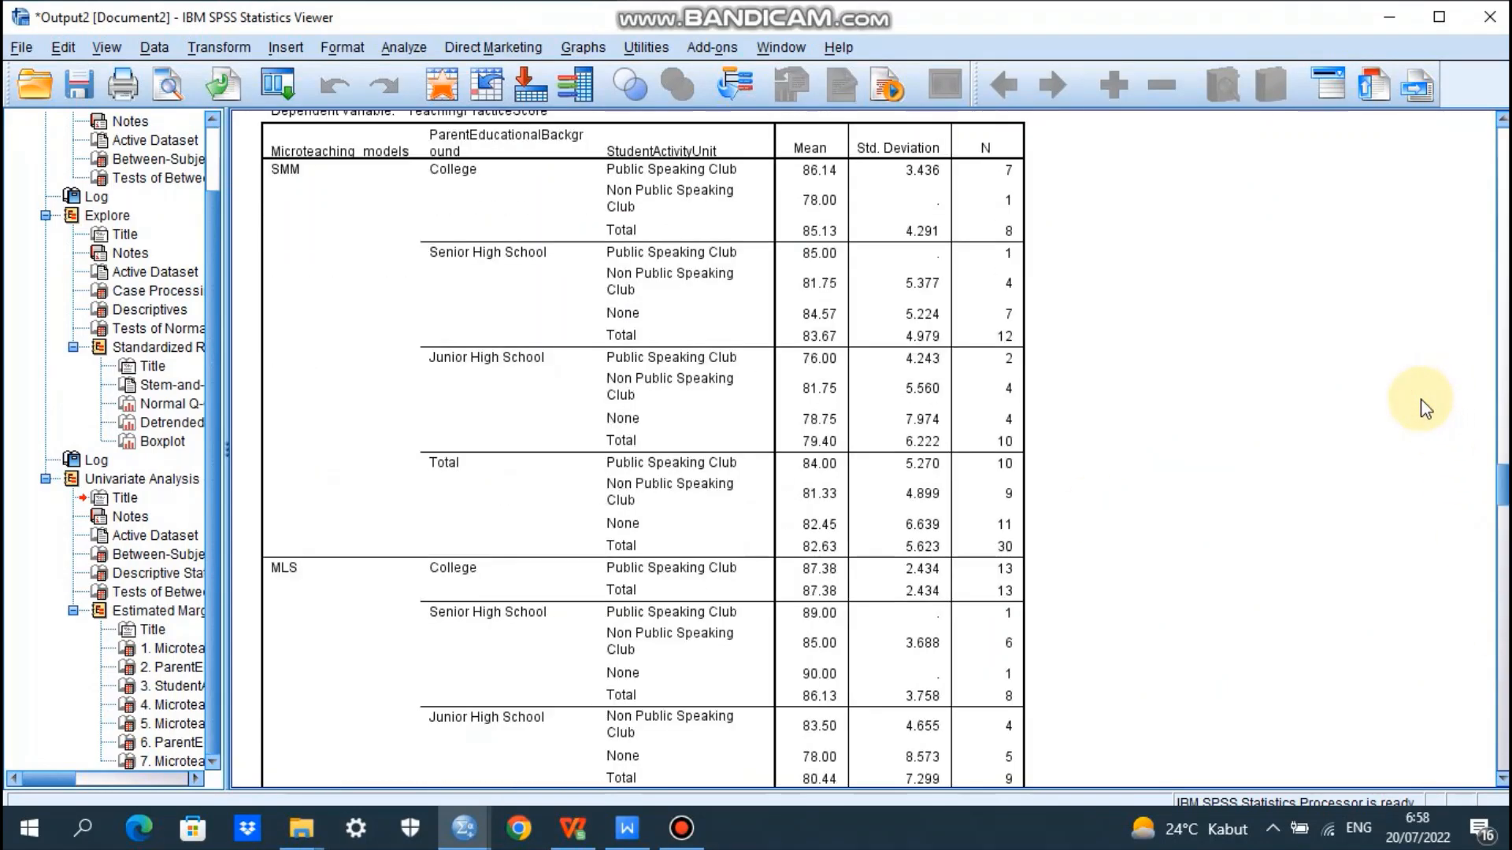
pyautogui.scroll(-6, 1425, 408)
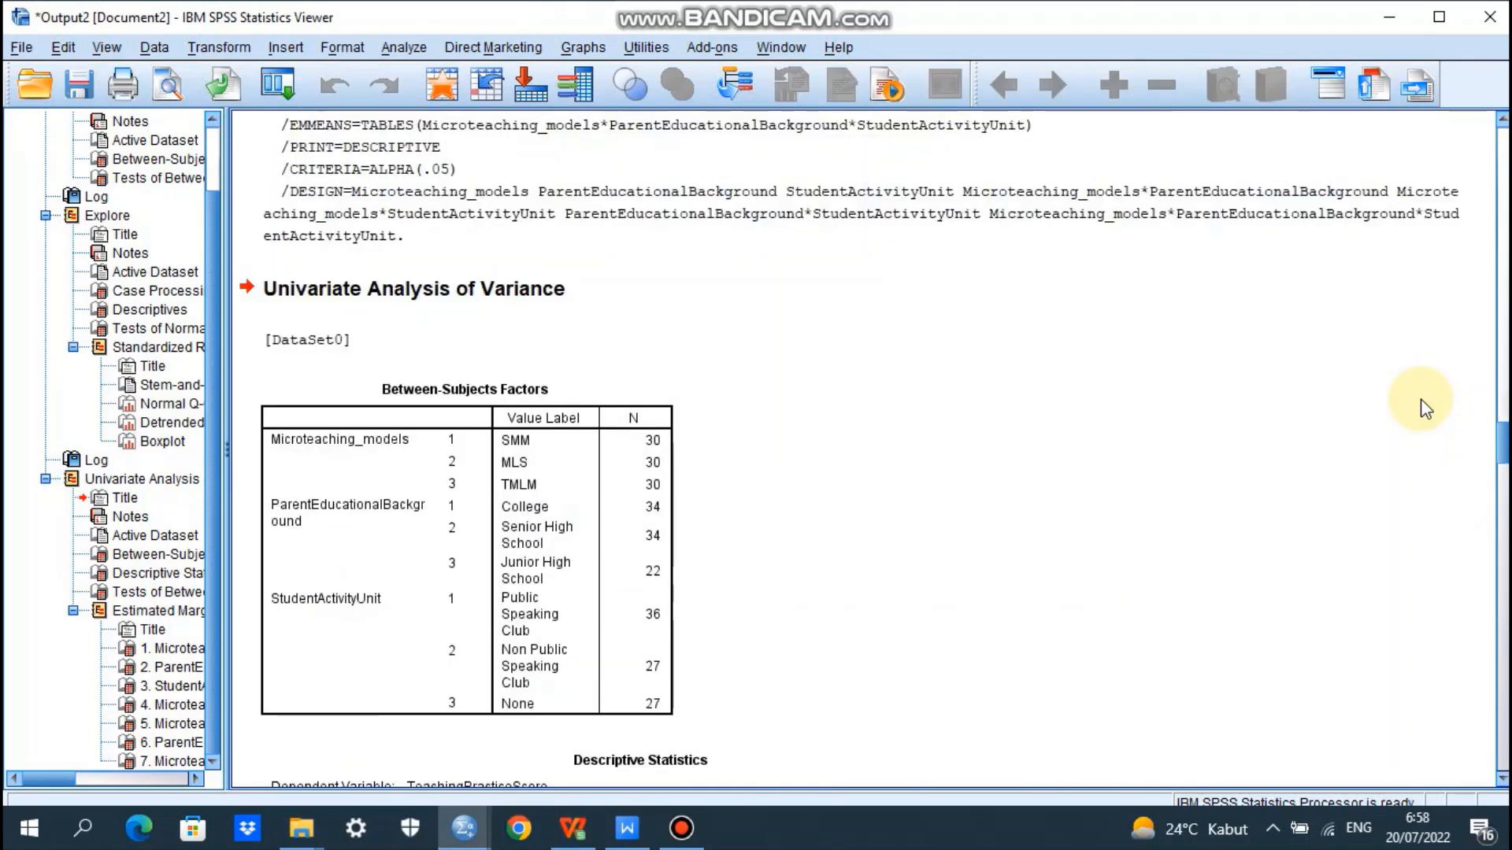
pyautogui.click(435, 349)
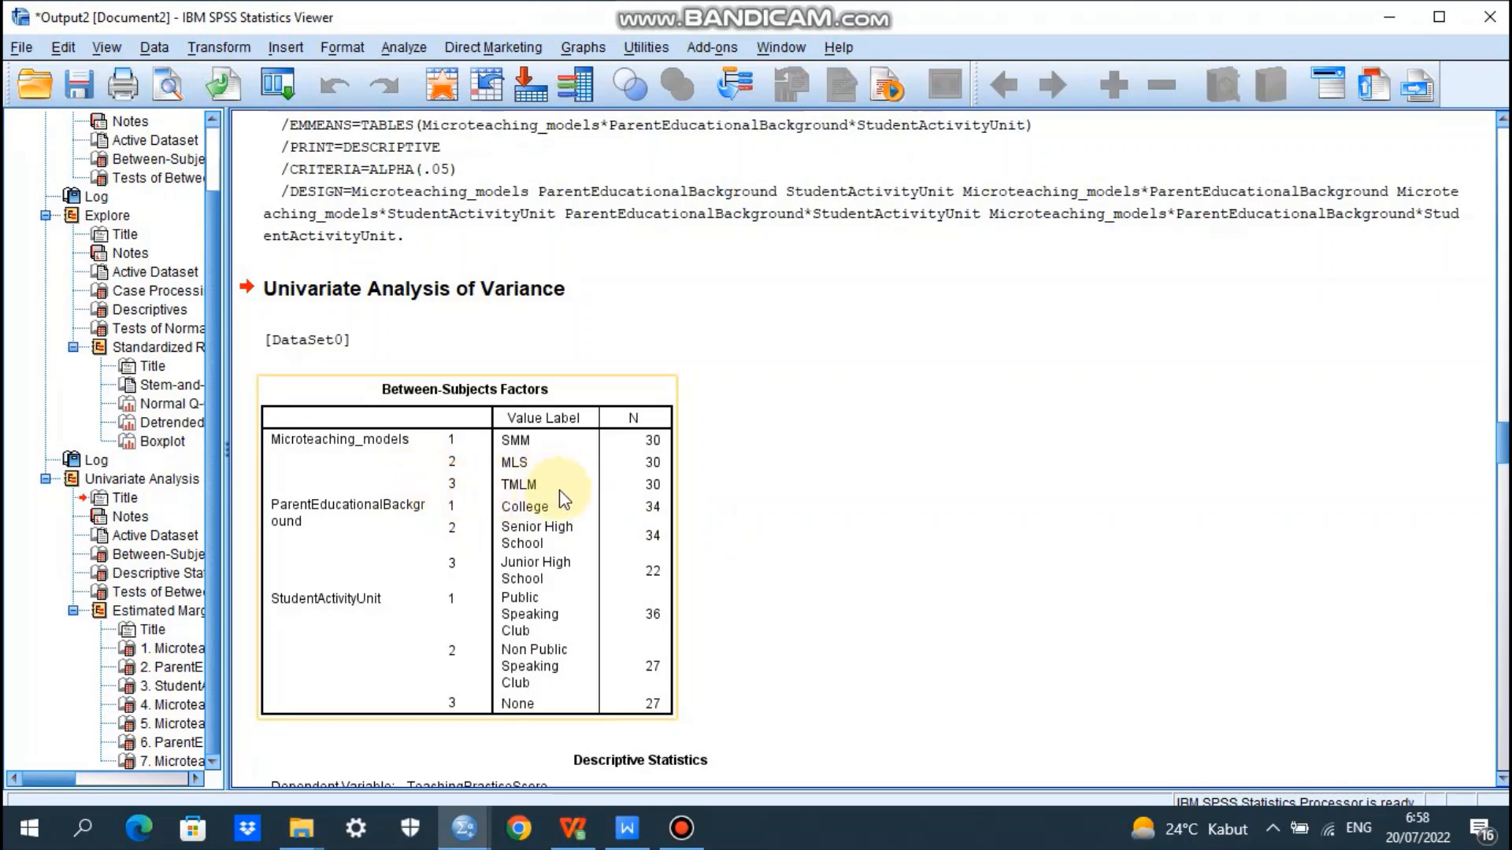
pyautogui.click(713, 500)
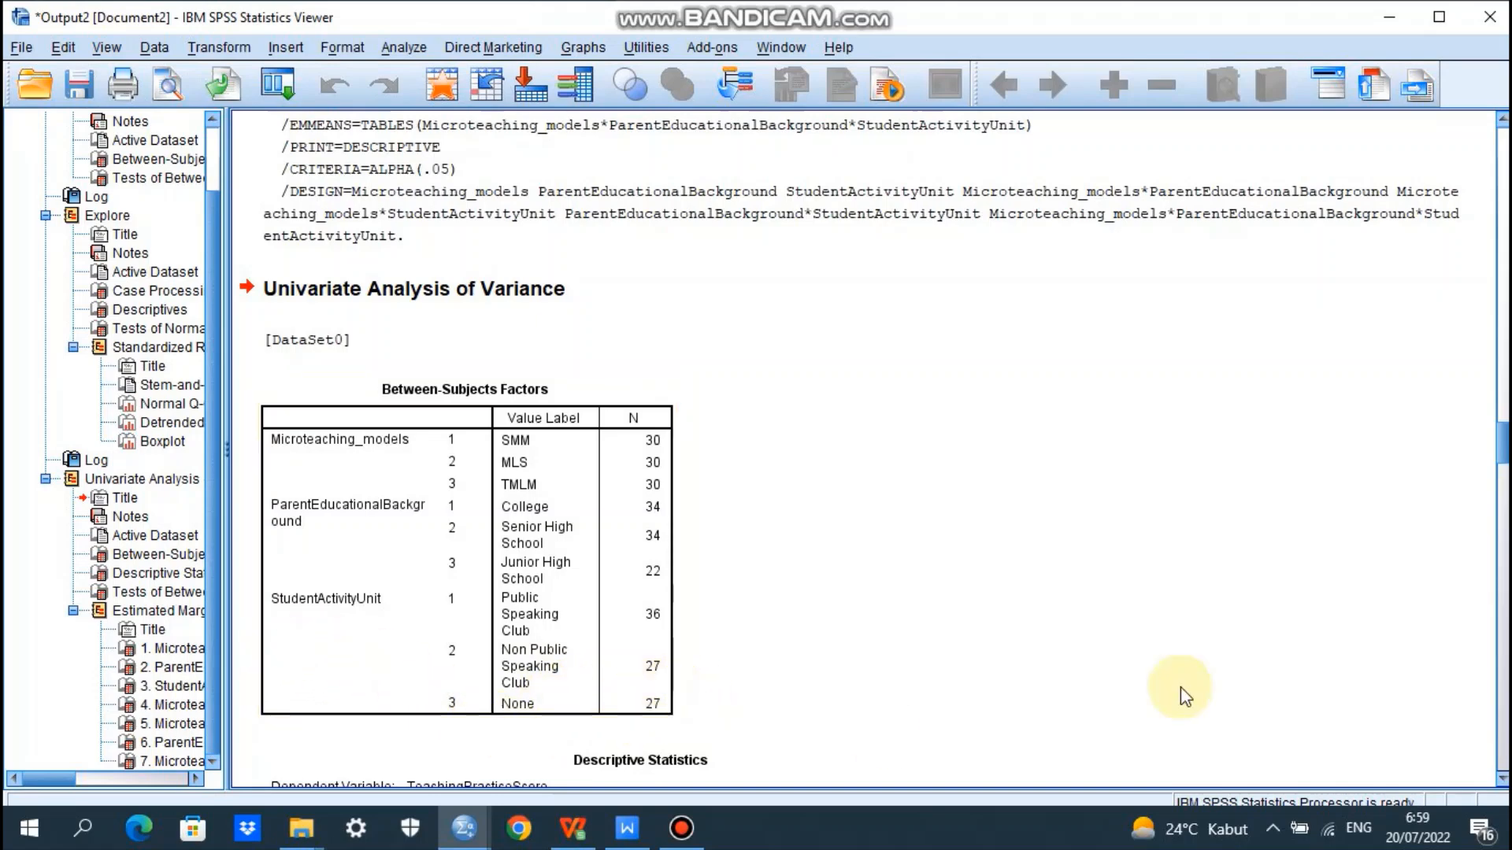
# Step: Examine the Descriptive Statistics table of TeachingPracticeScore for the SMM groups by parent background and activity unit
pyautogui.click(1502, 777)
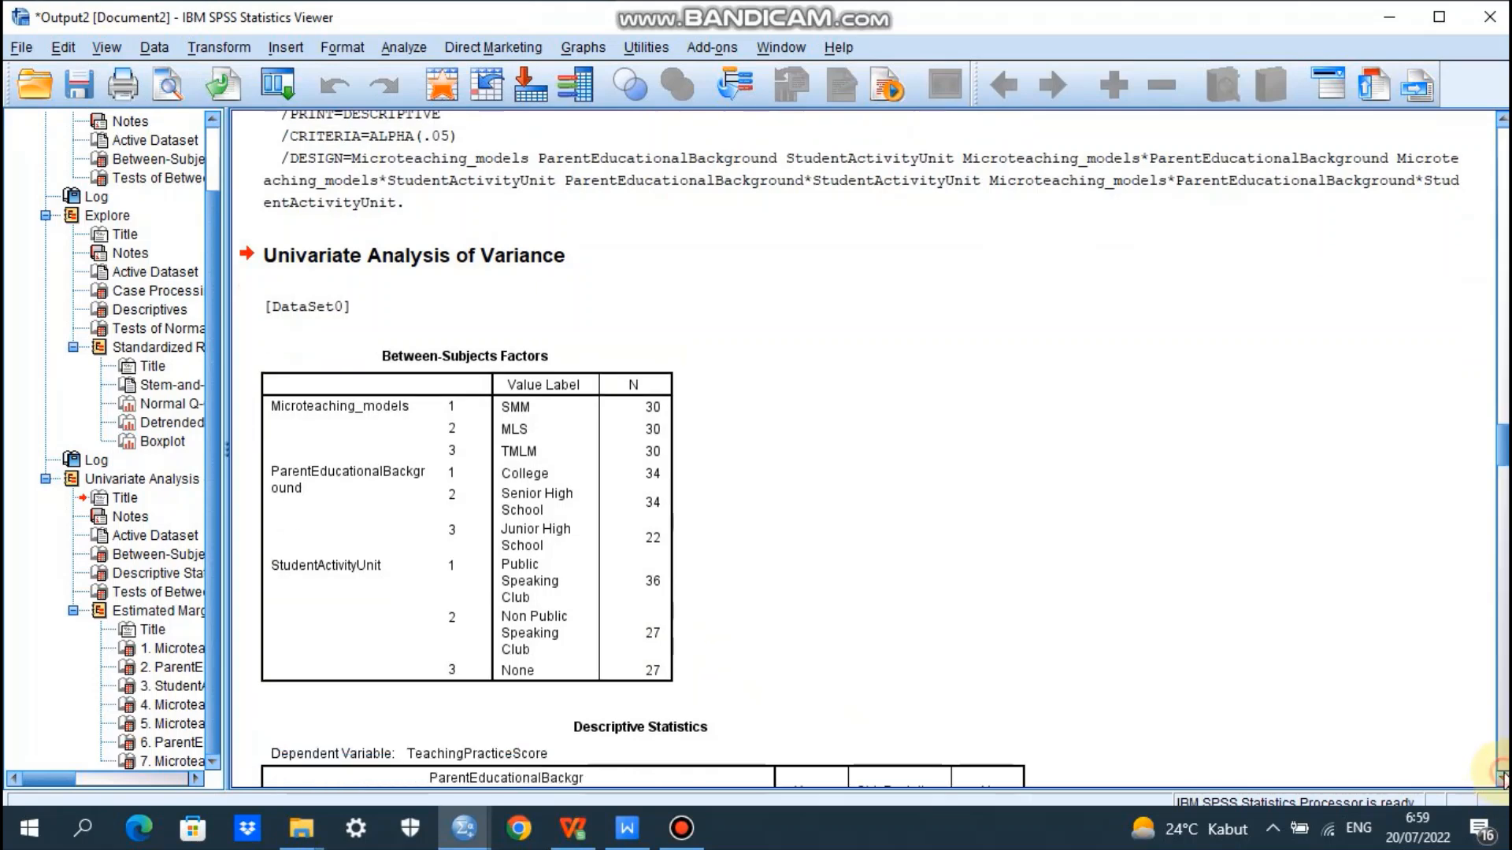
pyautogui.click(1503, 778)
pyautogui.click(1502, 778)
pyautogui.click(1502, 778)
pyautogui.click(1503, 778)
pyautogui.click(1502, 778)
pyautogui.click(1502, 778)
pyautogui.click(1502, 778)
pyautogui.click(1502, 777)
pyautogui.click(1502, 778)
pyautogui.click(472, 343)
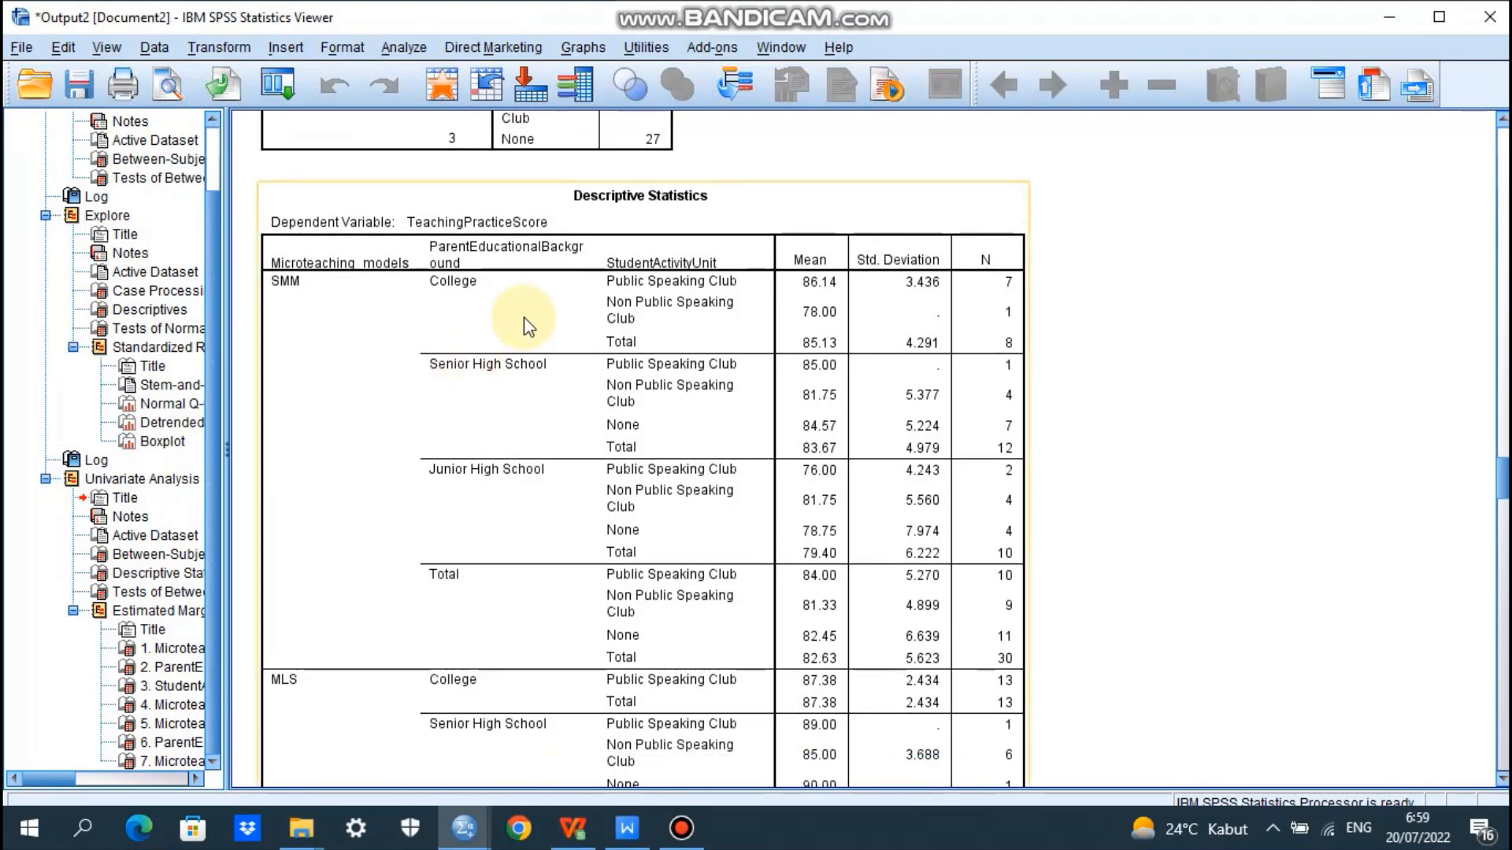
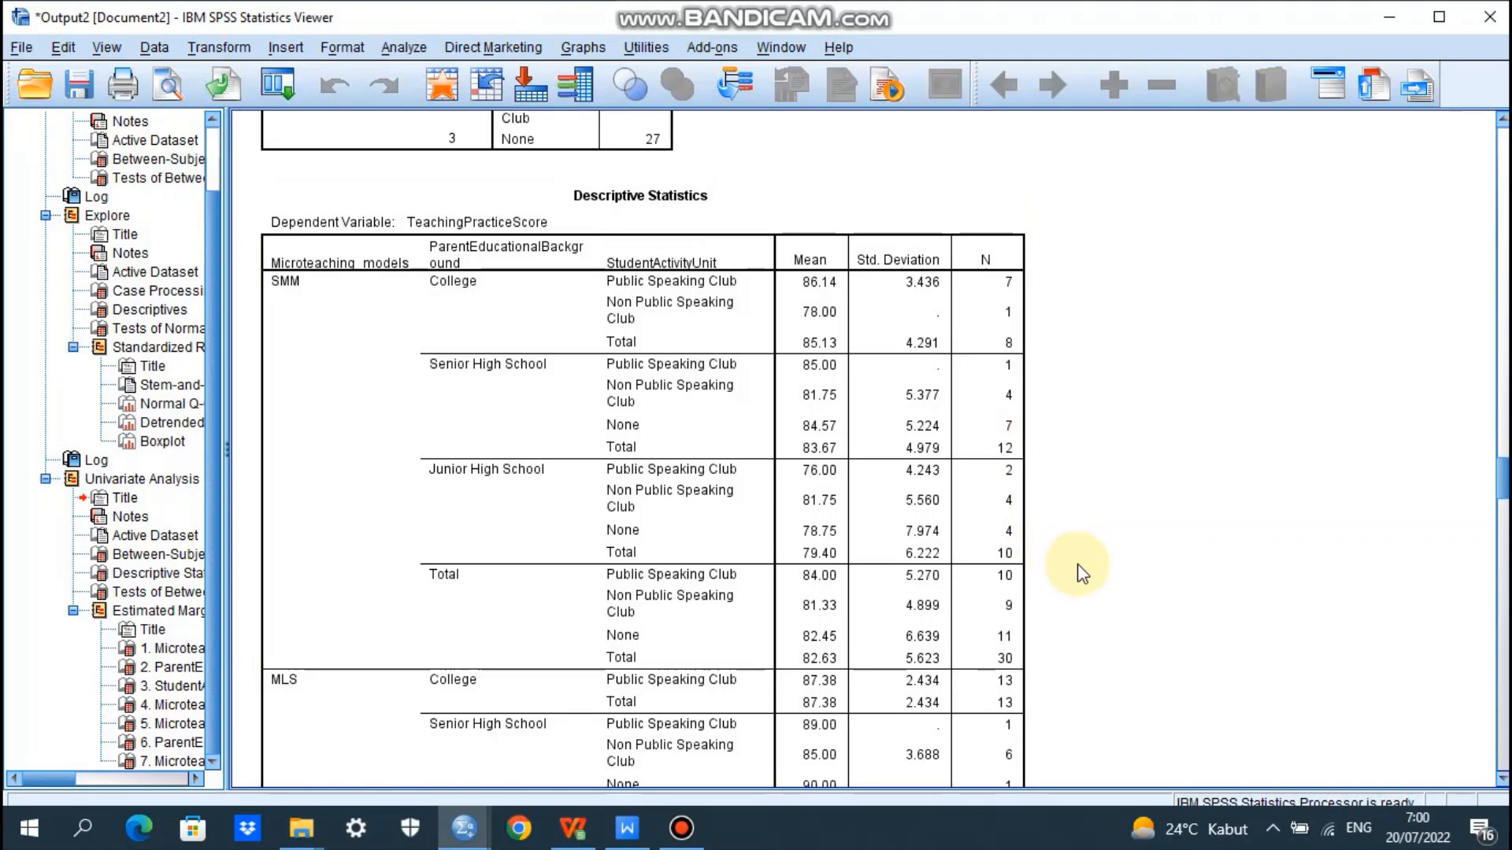
# Step: Find the Tests of Between-Subjects Effects table for TeachingPracticeScore and examine the significance of the Microteaching_models factor
pyautogui.click(1502, 779)
pyautogui.click(1502, 779)
pyautogui.click(1502, 779)
pyautogui.click(1502, 779)
pyautogui.click(1502, 780)
pyautogui.click(1502, 780)
pyautogui.click(1502, 779)
pyautogui.click(1502, 780)
pyautogui.click(1502, 780)
pyautogui.click(1502, 779)
pyautogui.click(1502, 781)
pyautogui.click(1502, 781)
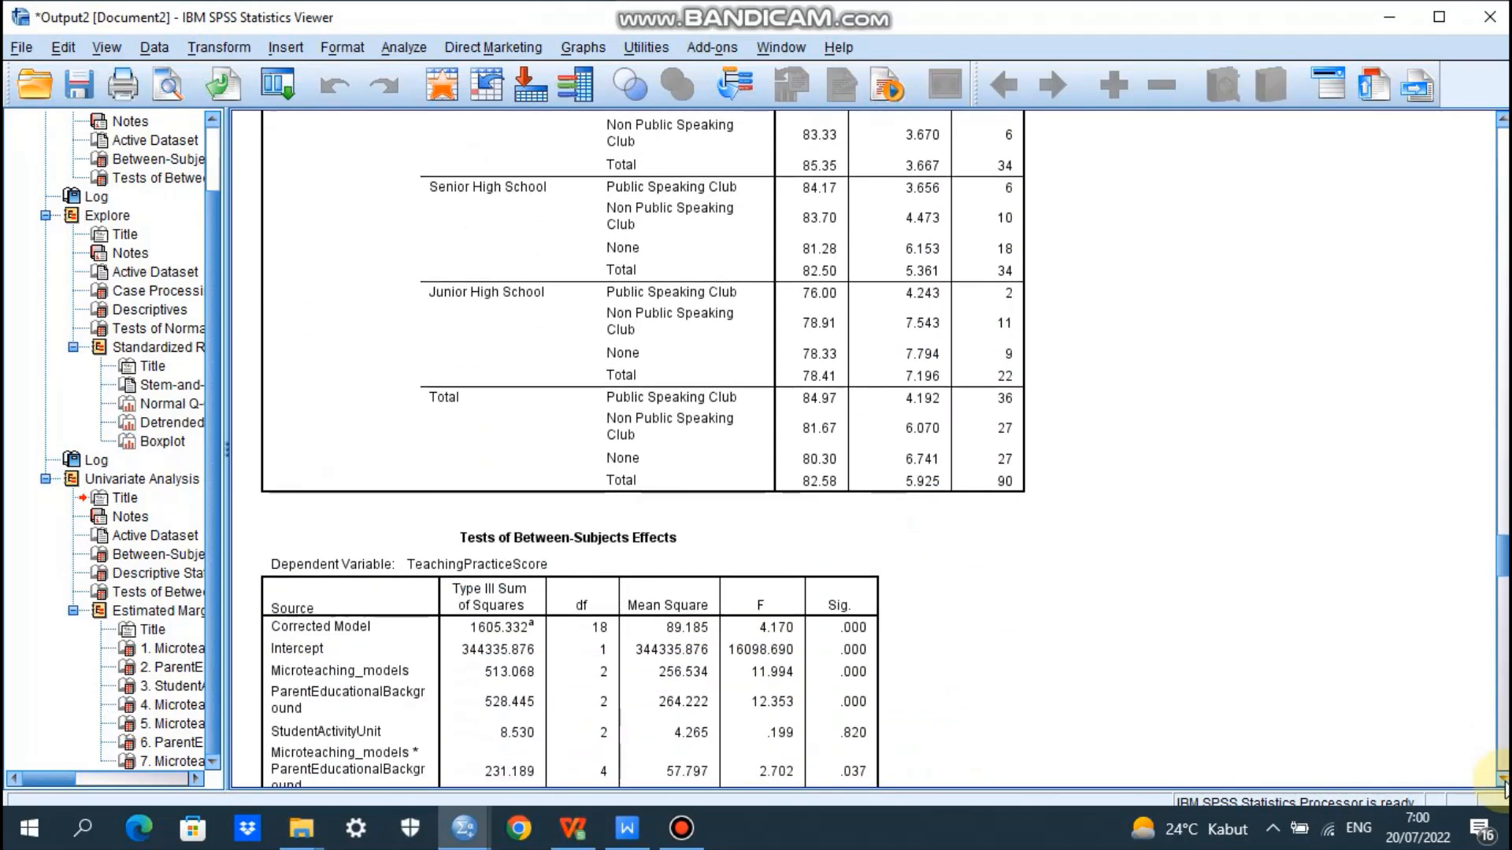
pyautogui.click(1502, 781)
pyautogui.click(1502, 781)
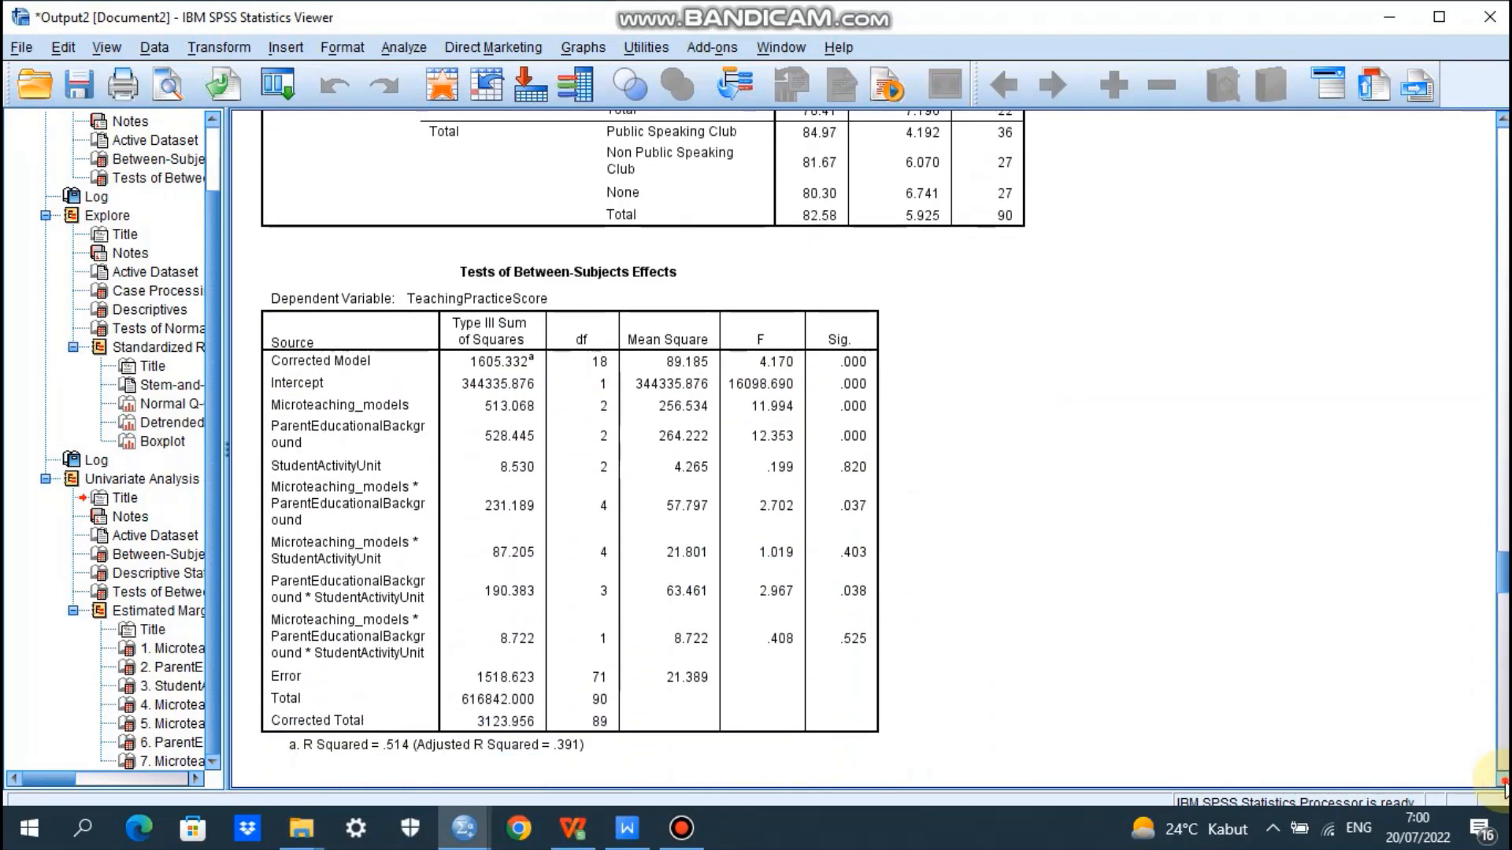
pyautogui.click(1502, 781)
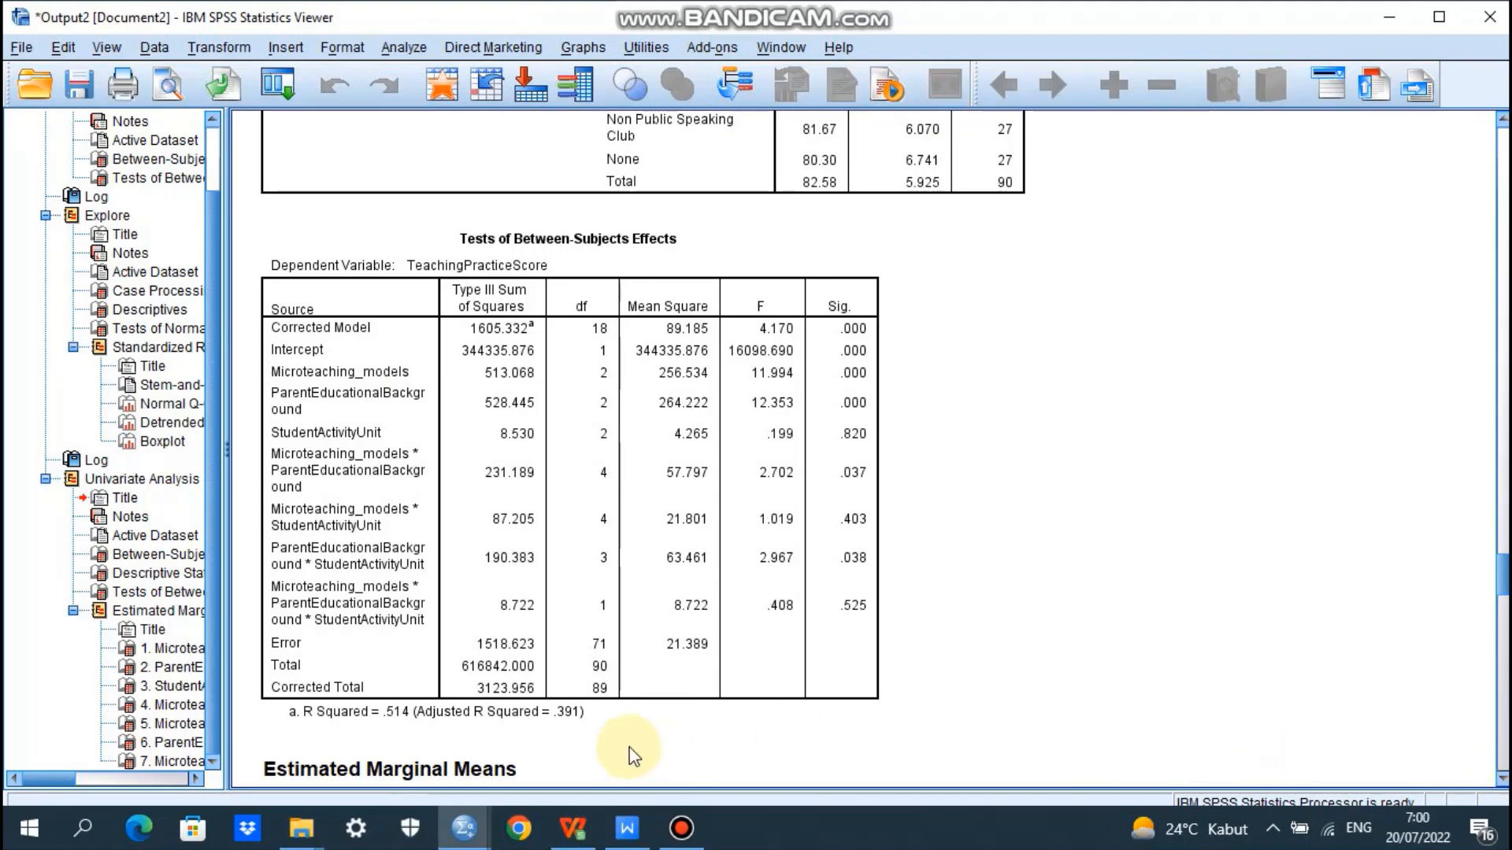
pyautogui.click(390, 391)
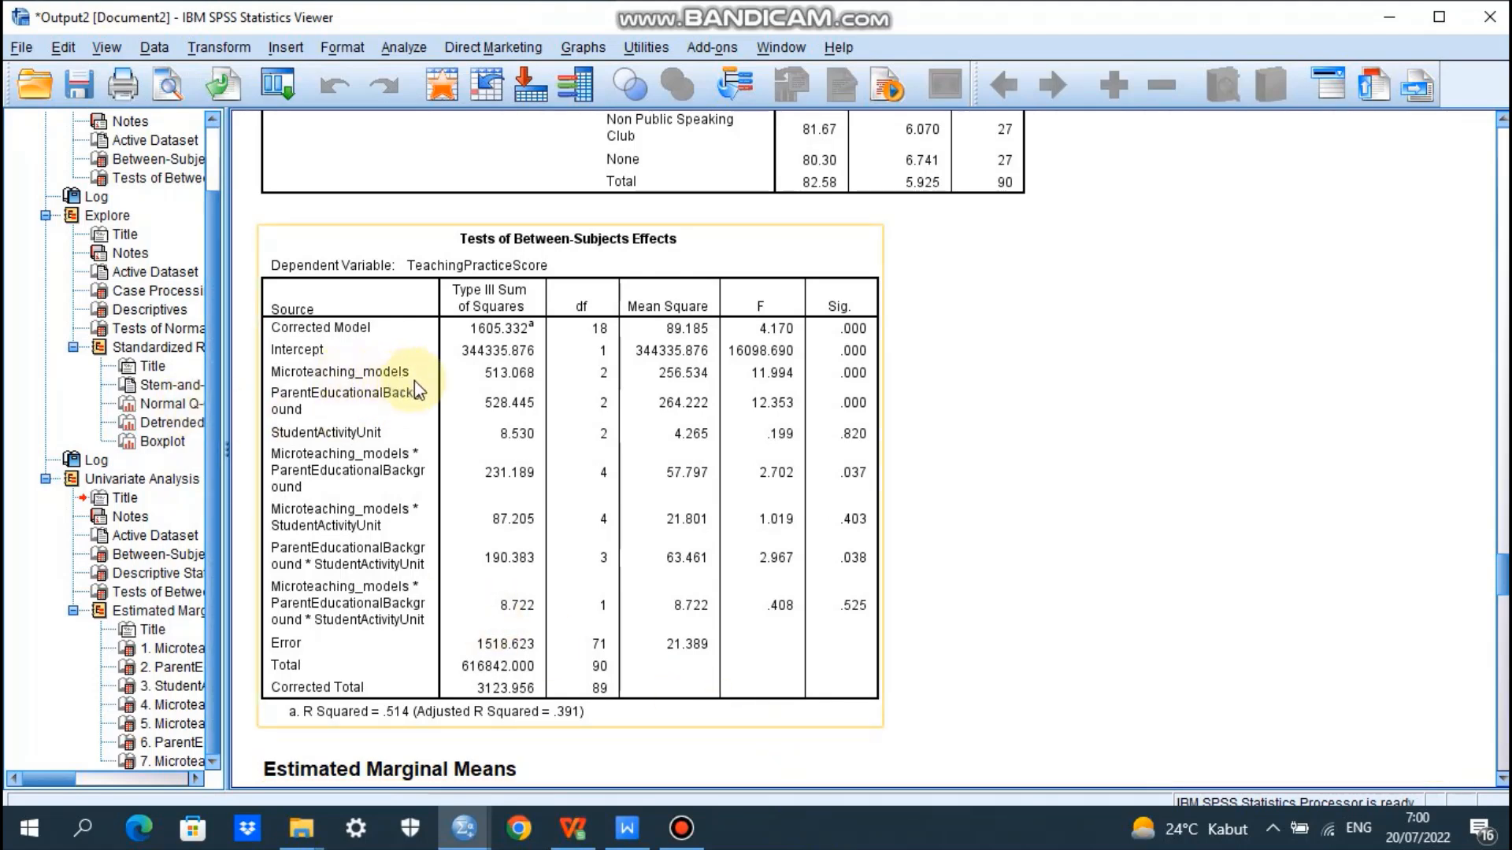
pyautogui.click(860, 379)
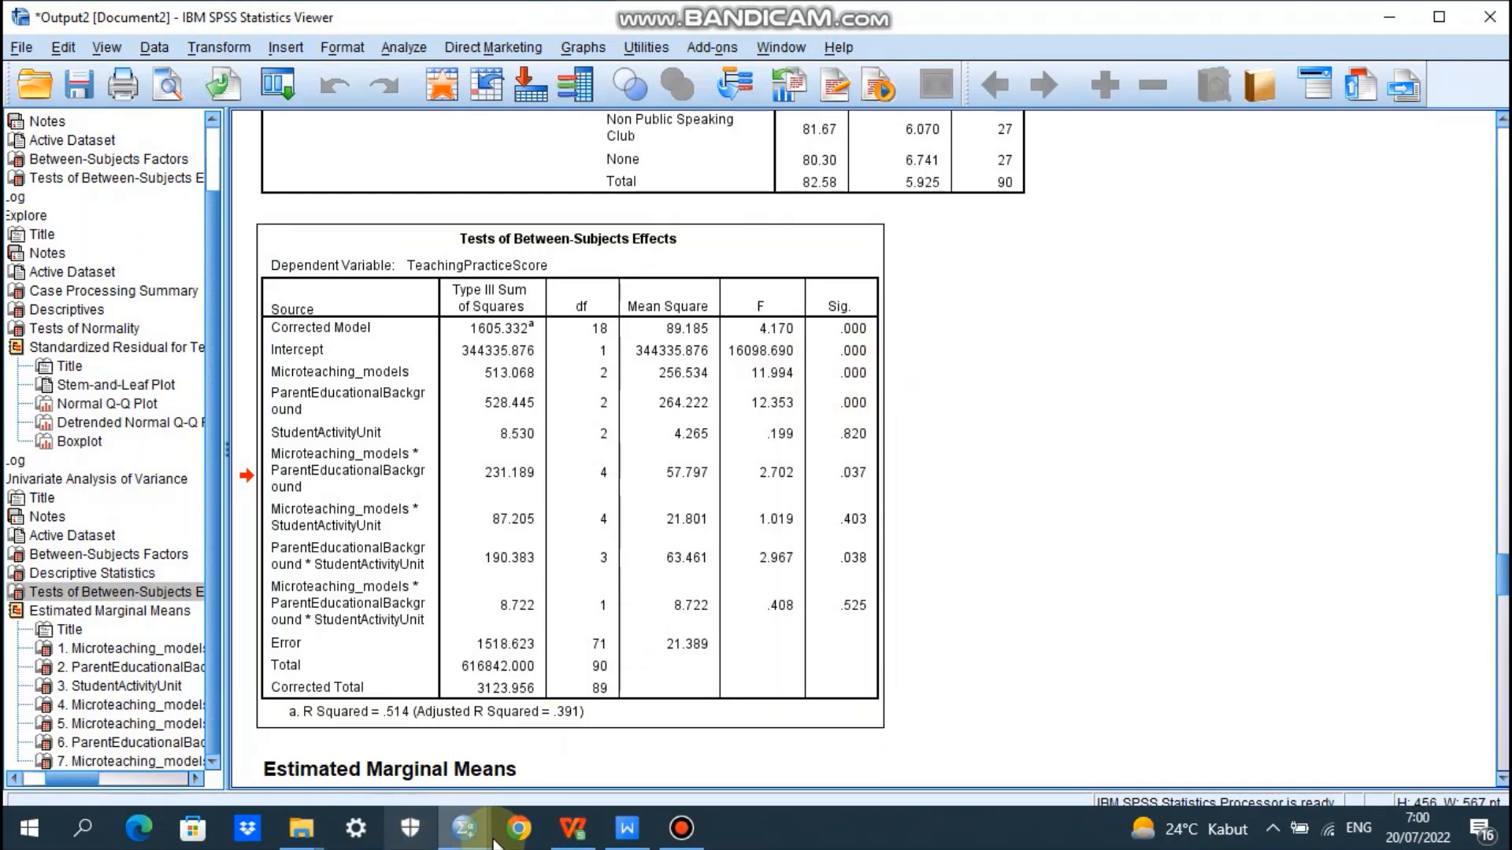
# Step: Switch to the THREE WAY ANOVA document in WPS Writer and find the Hypothesis section with Hypotheses 1 and 2
pyautogui.click(607, 836)
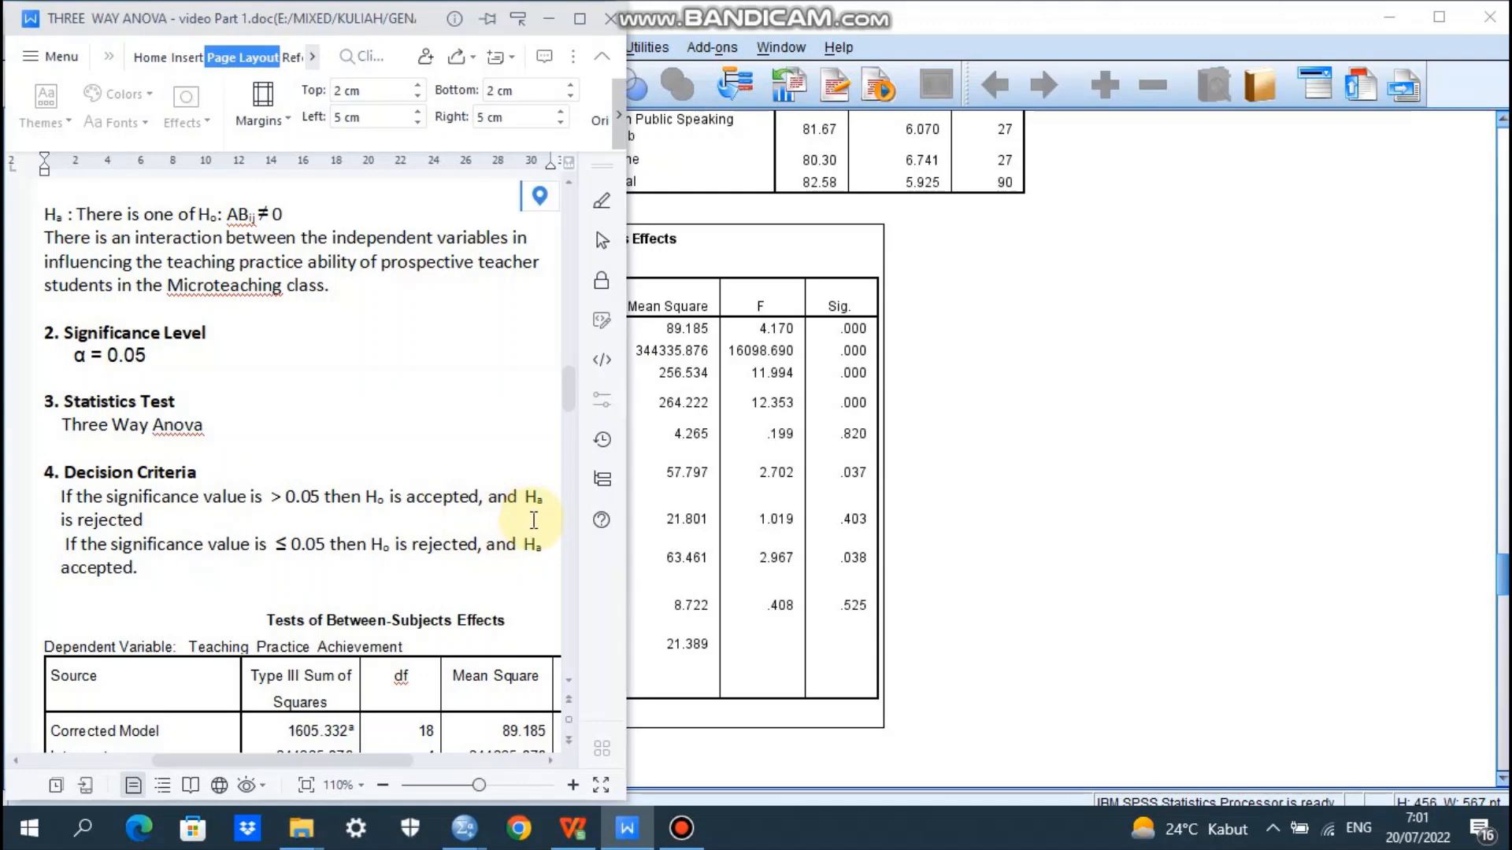
pyautogui.click(564, 203)
pyautogui.click(563, 202)
pyautogui.click(564, 202)
pyautogui.click(564, 203)
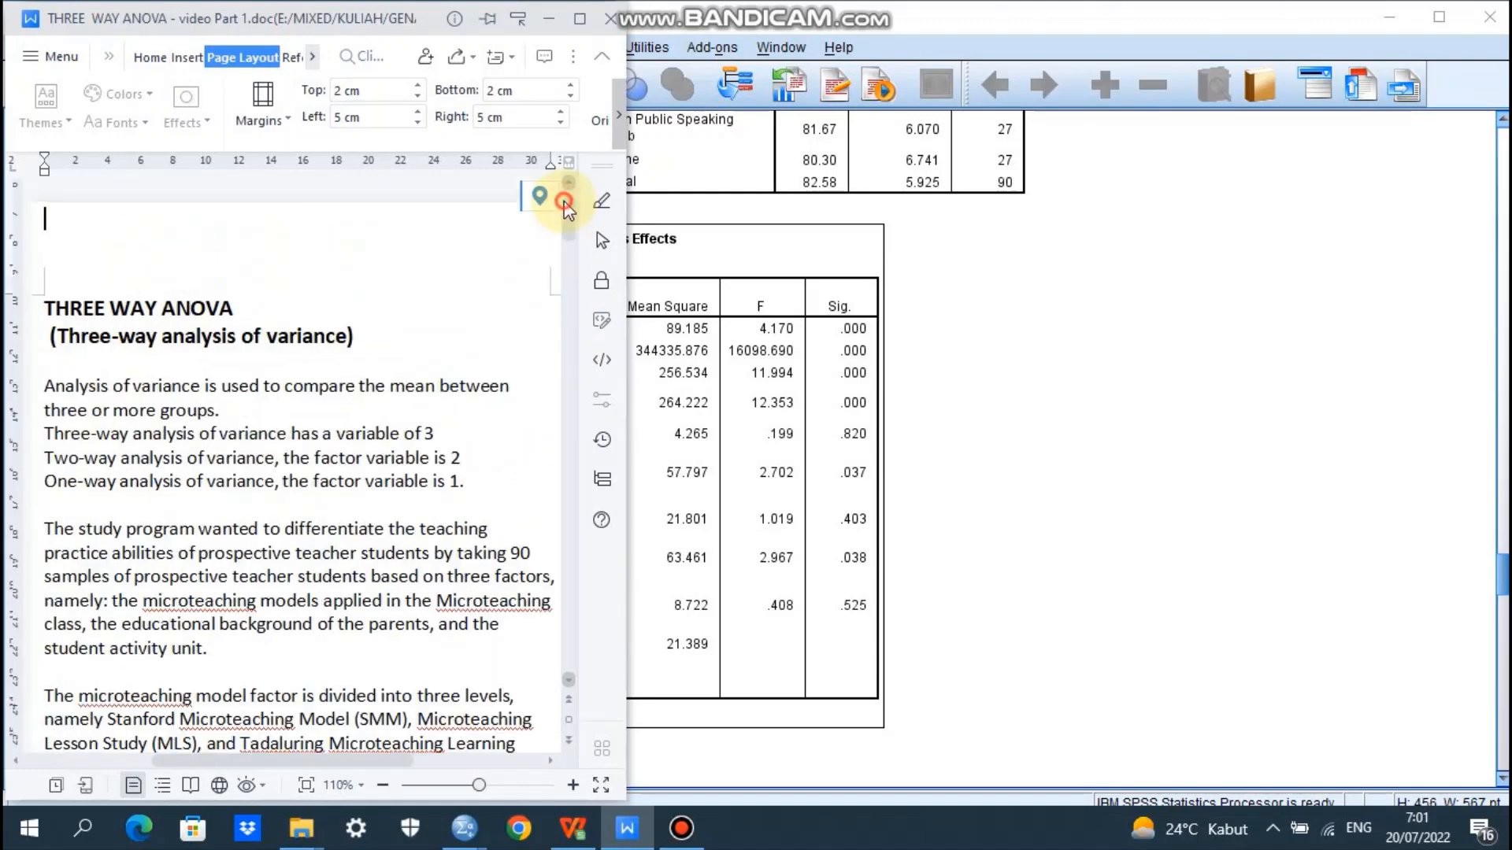
pyautogui.click(570, 682)
pyautogui.click(571, 683)
pyautogui.click(571, 683)
pyautogui.click(571, 683)
pyautogui.click(571, 683)
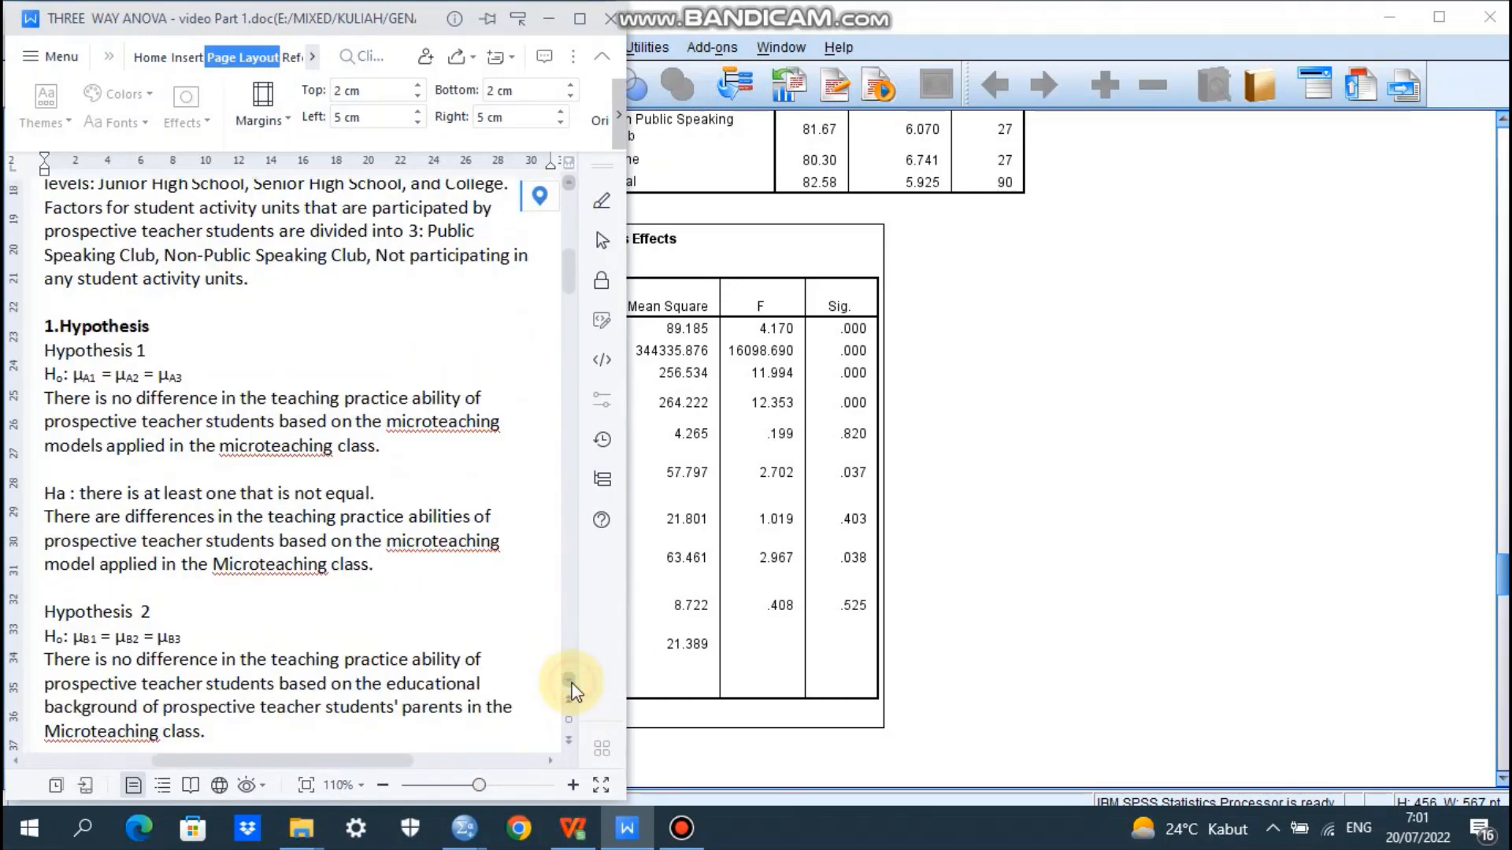
# Step: Return to the SPSS output viewer and place its reduced window beside the hypothesis document
pyautogui.click(823, 472)
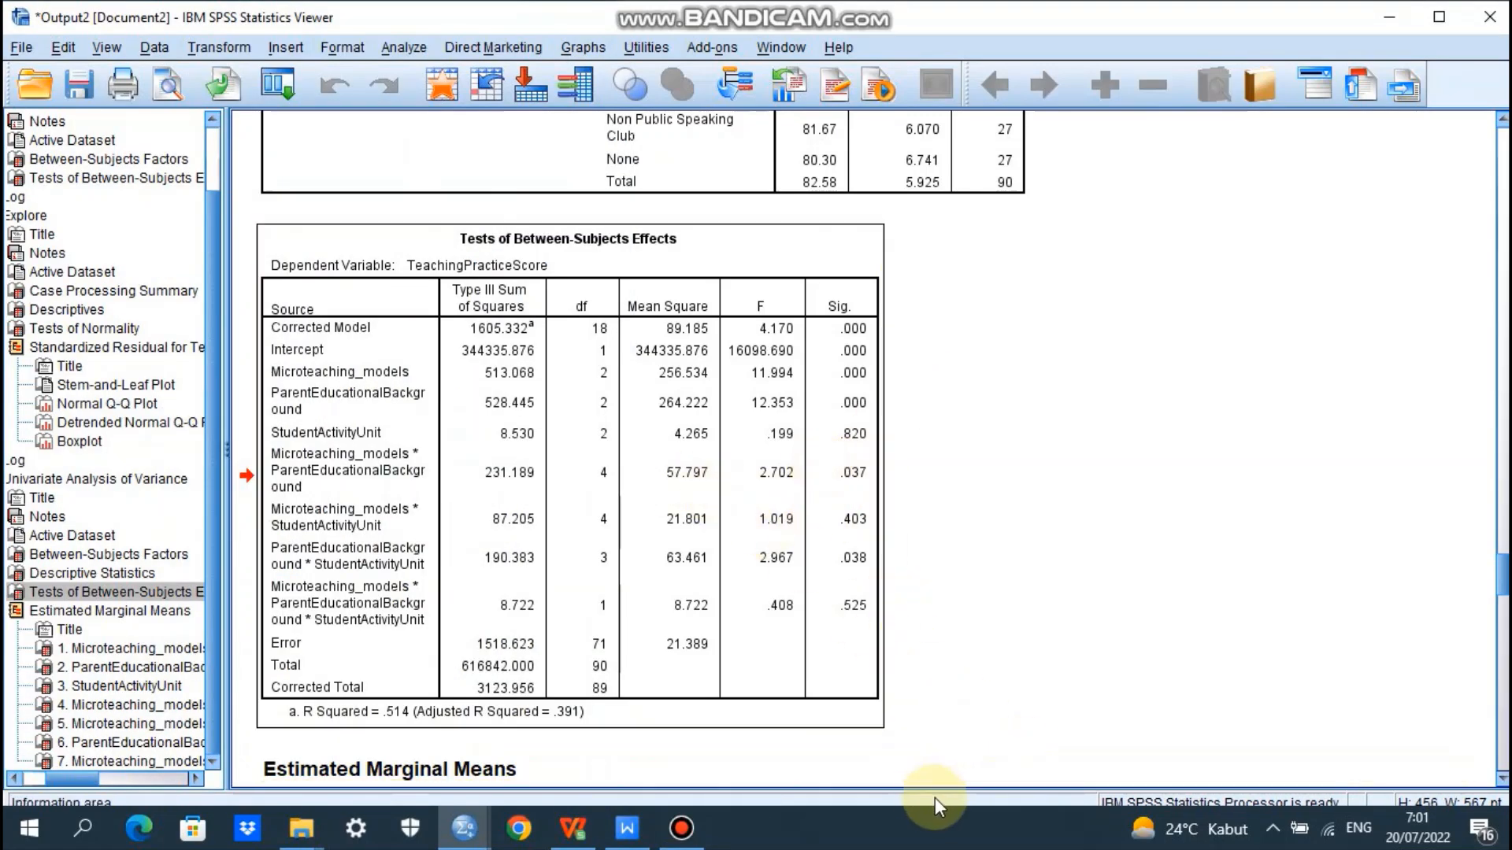
pyautogui.click(734, 785)
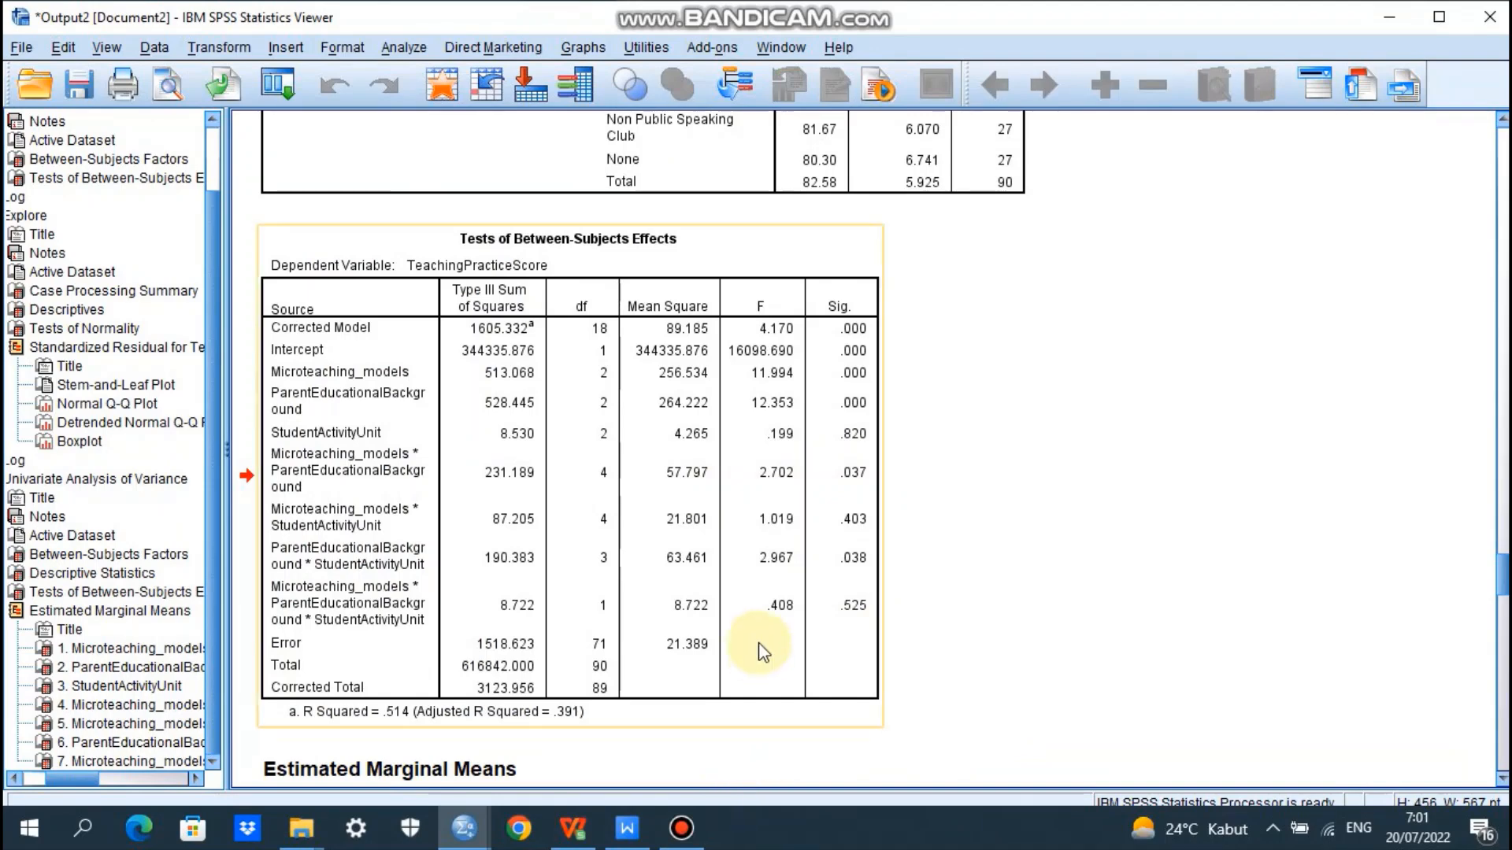
pyautogui.click(1438, 17)
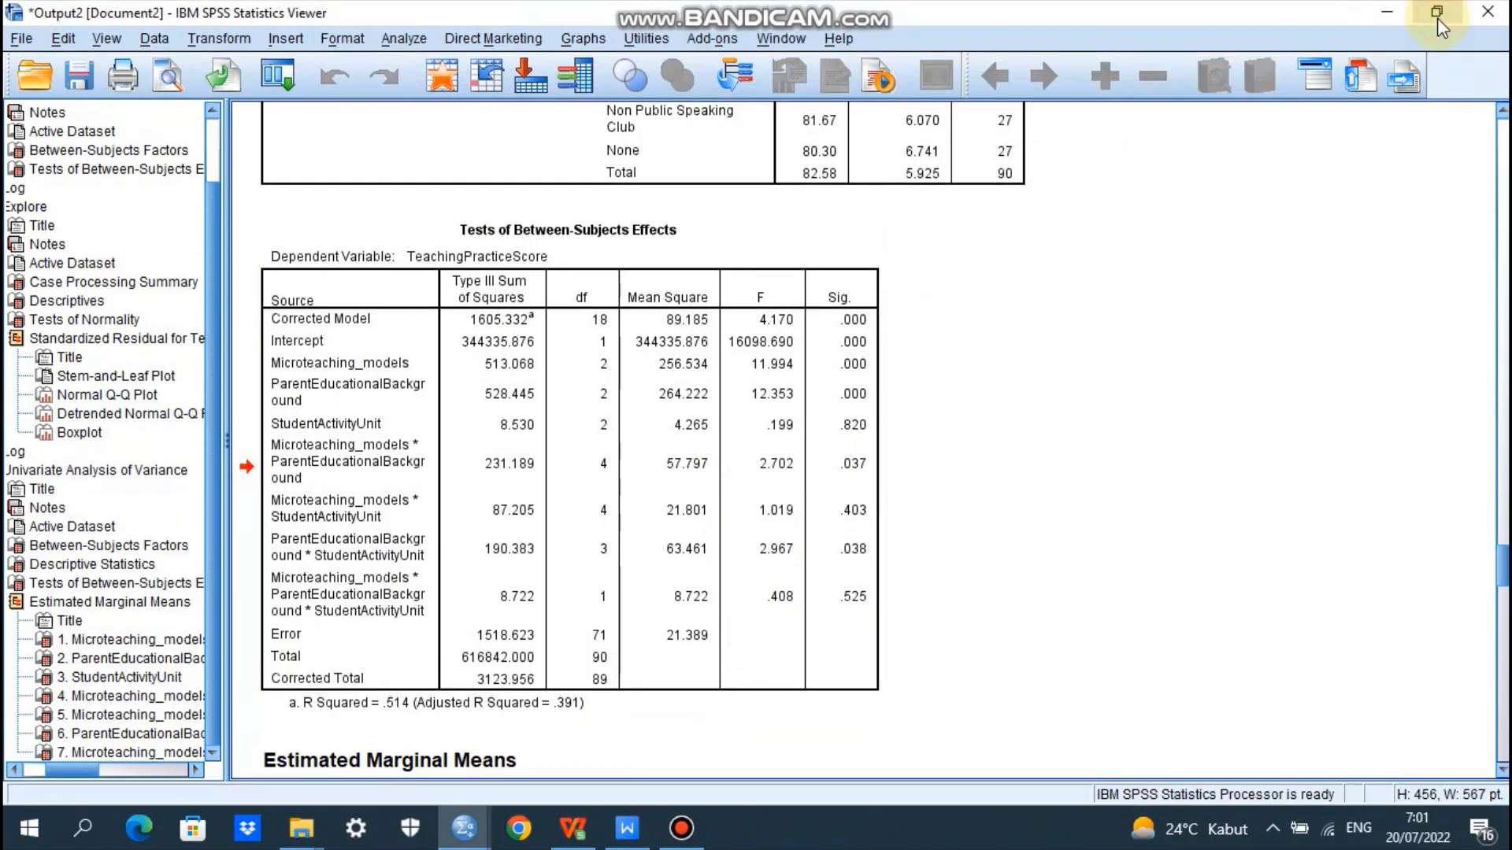
pyautogui.click(1434, 13)
pyautogui.click(799, 150)
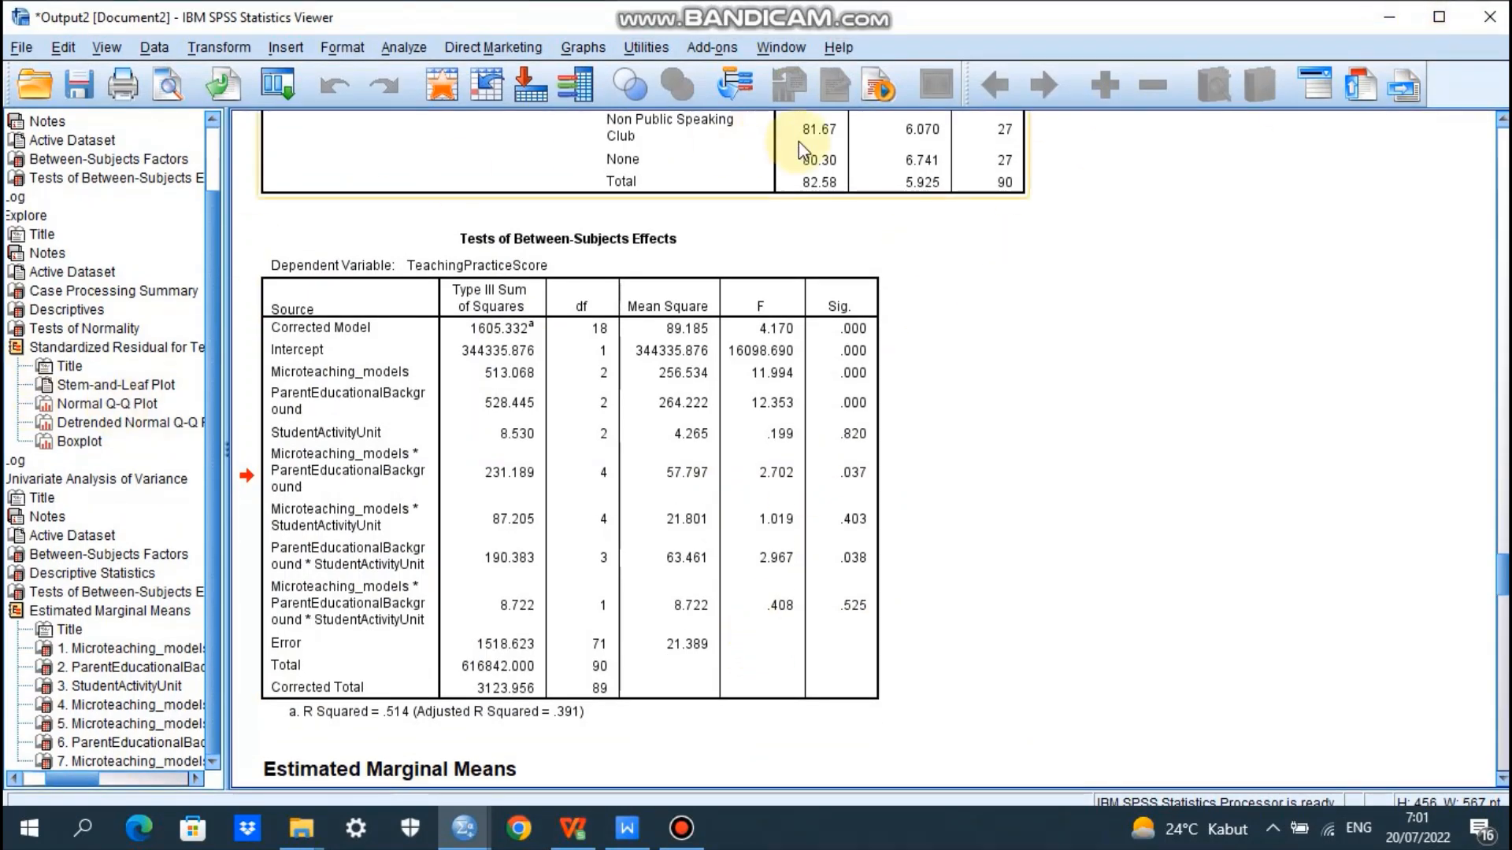
pyautogui.moveTo(760, 14); pyautogui.dragTo(1320, 4)
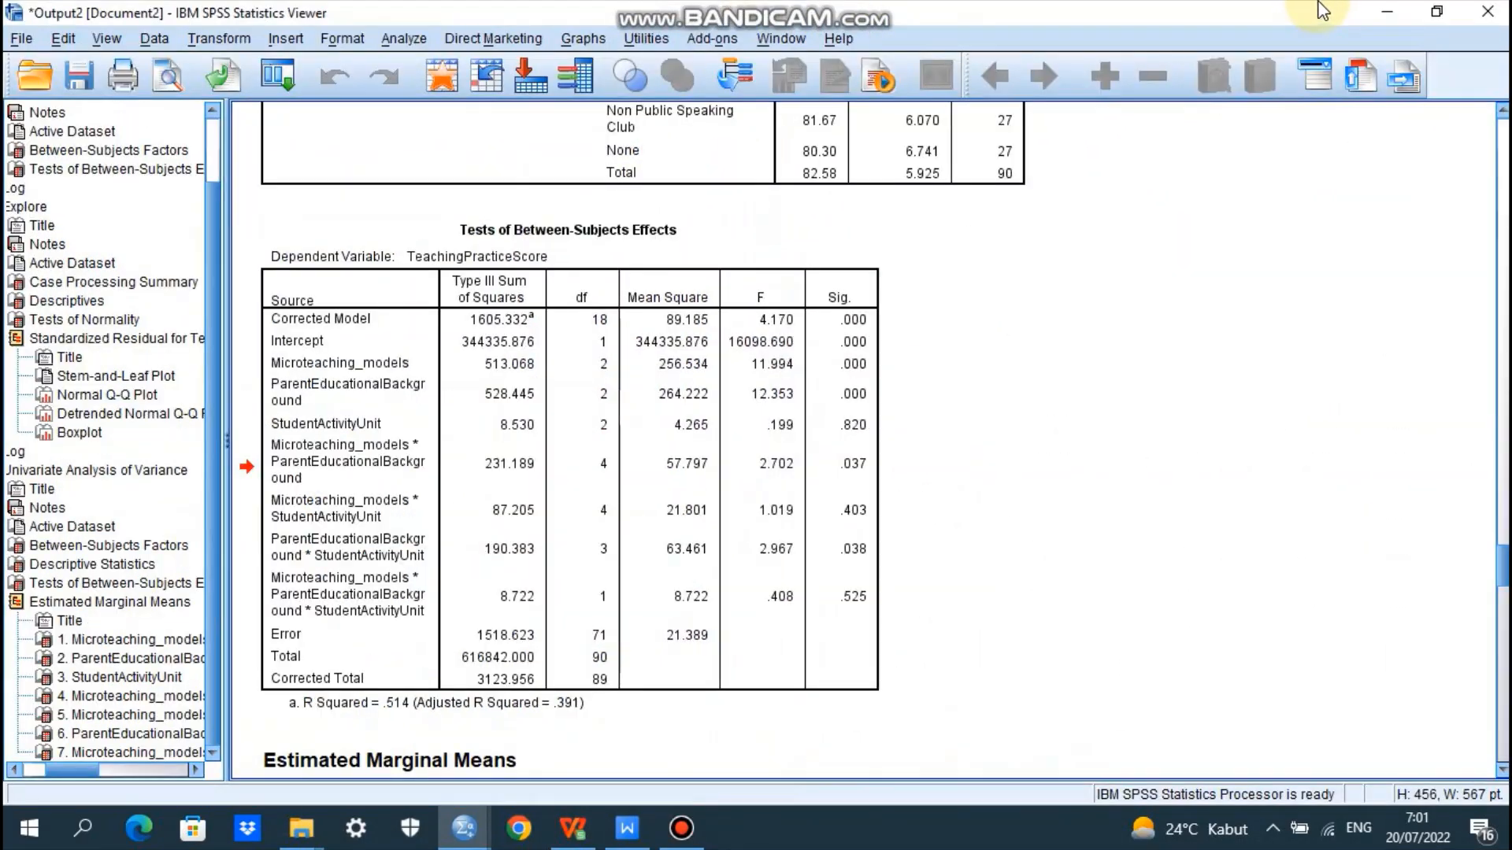
pyautogui.moveTo(1164, 12); pyautogui.dragTo(1507, 6)
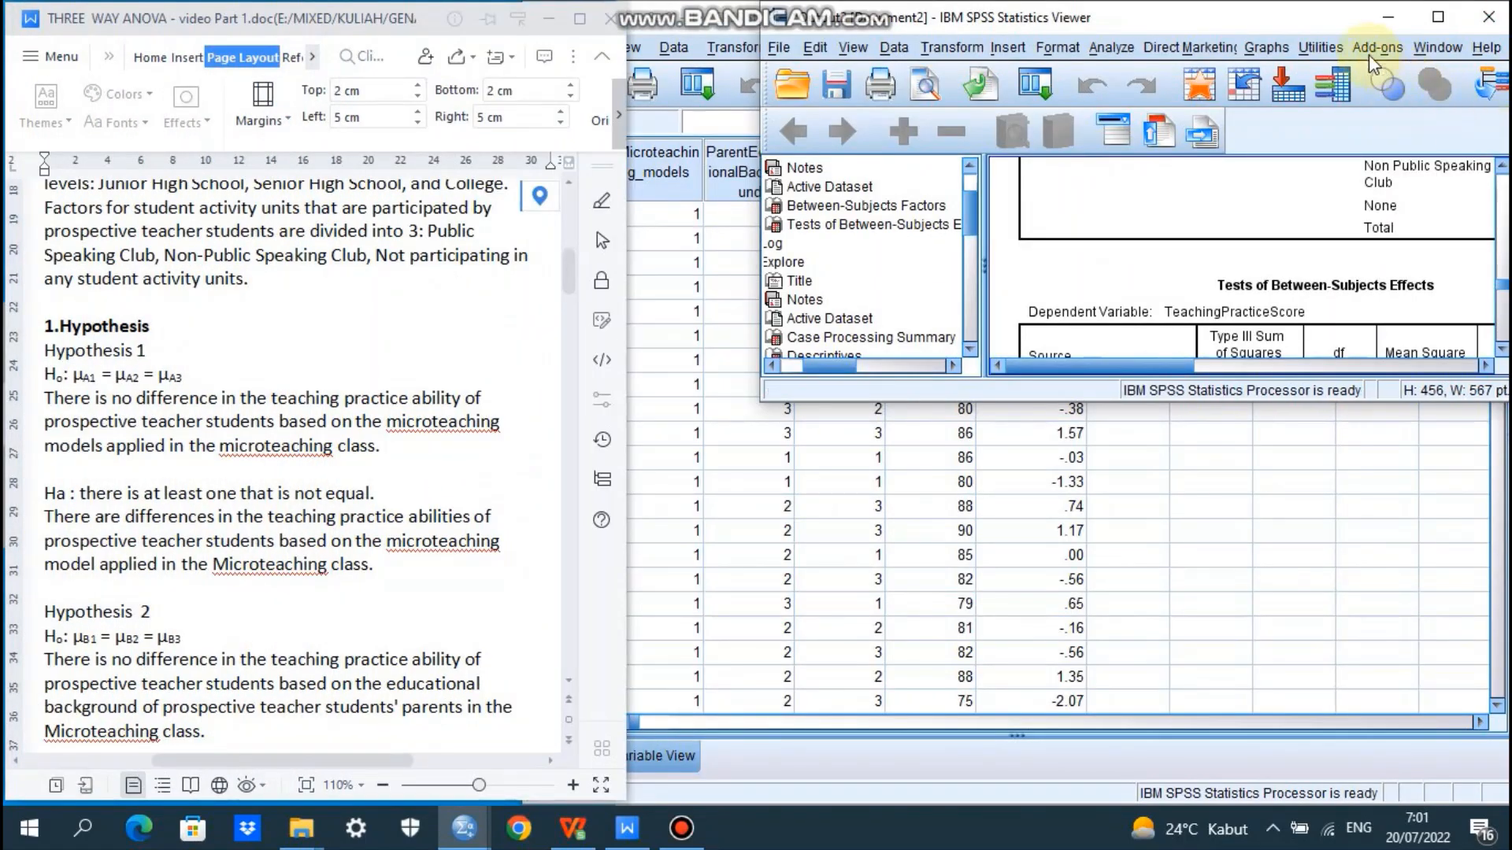
pyautogui.moveTo(1287, 23); pyautogui.dragTo(1155, 27)
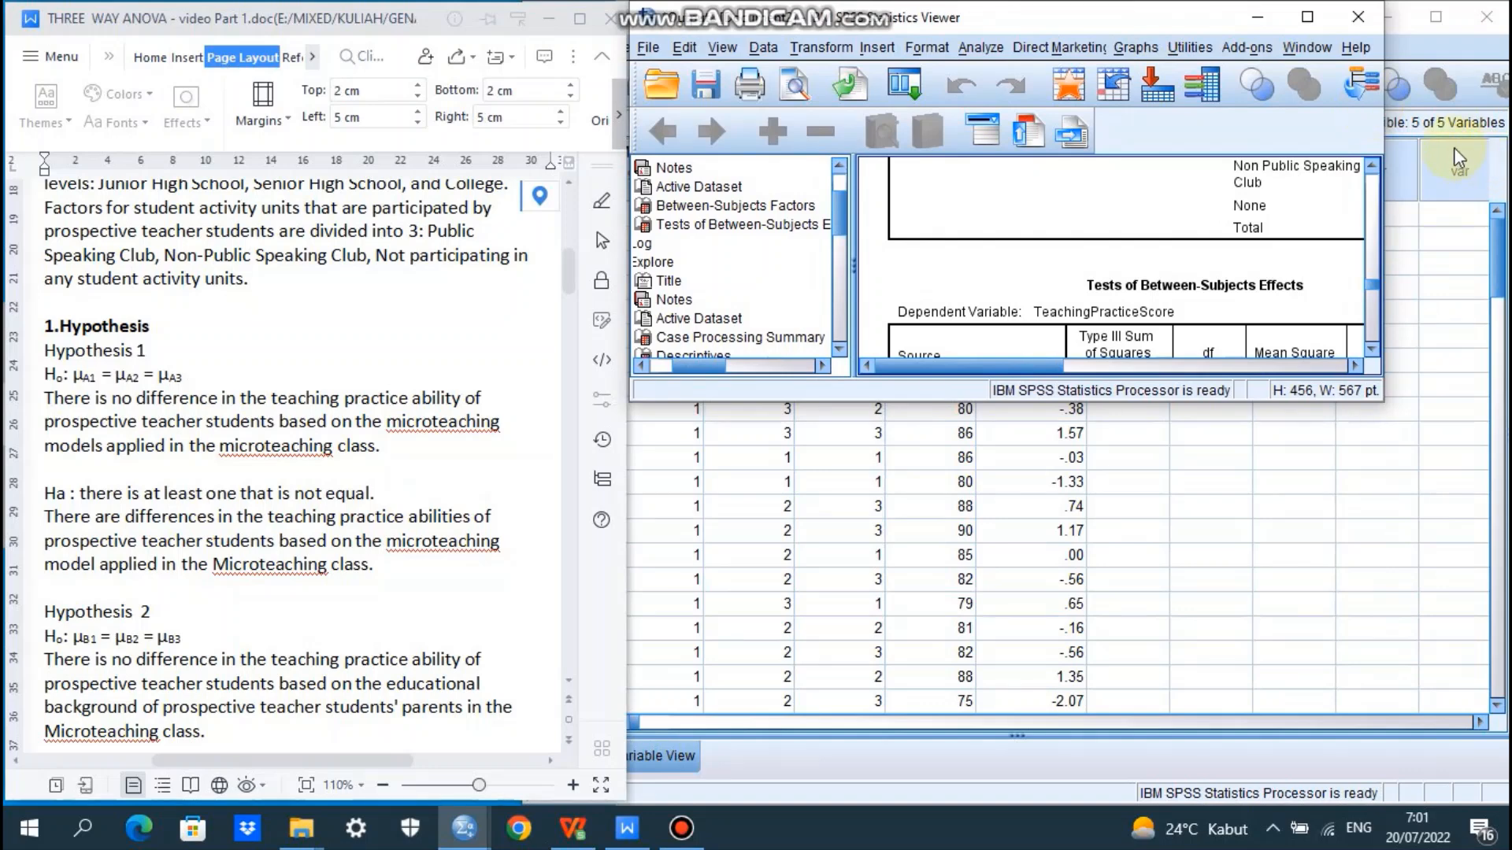
# Step: Enlarge the SPSS output window to fill the space beside the document and bring the full Tests of Between-Subjects Effects table into view
pyautogui.moveTo(1383, 125); pyautogui.dragTo(1504, 127)
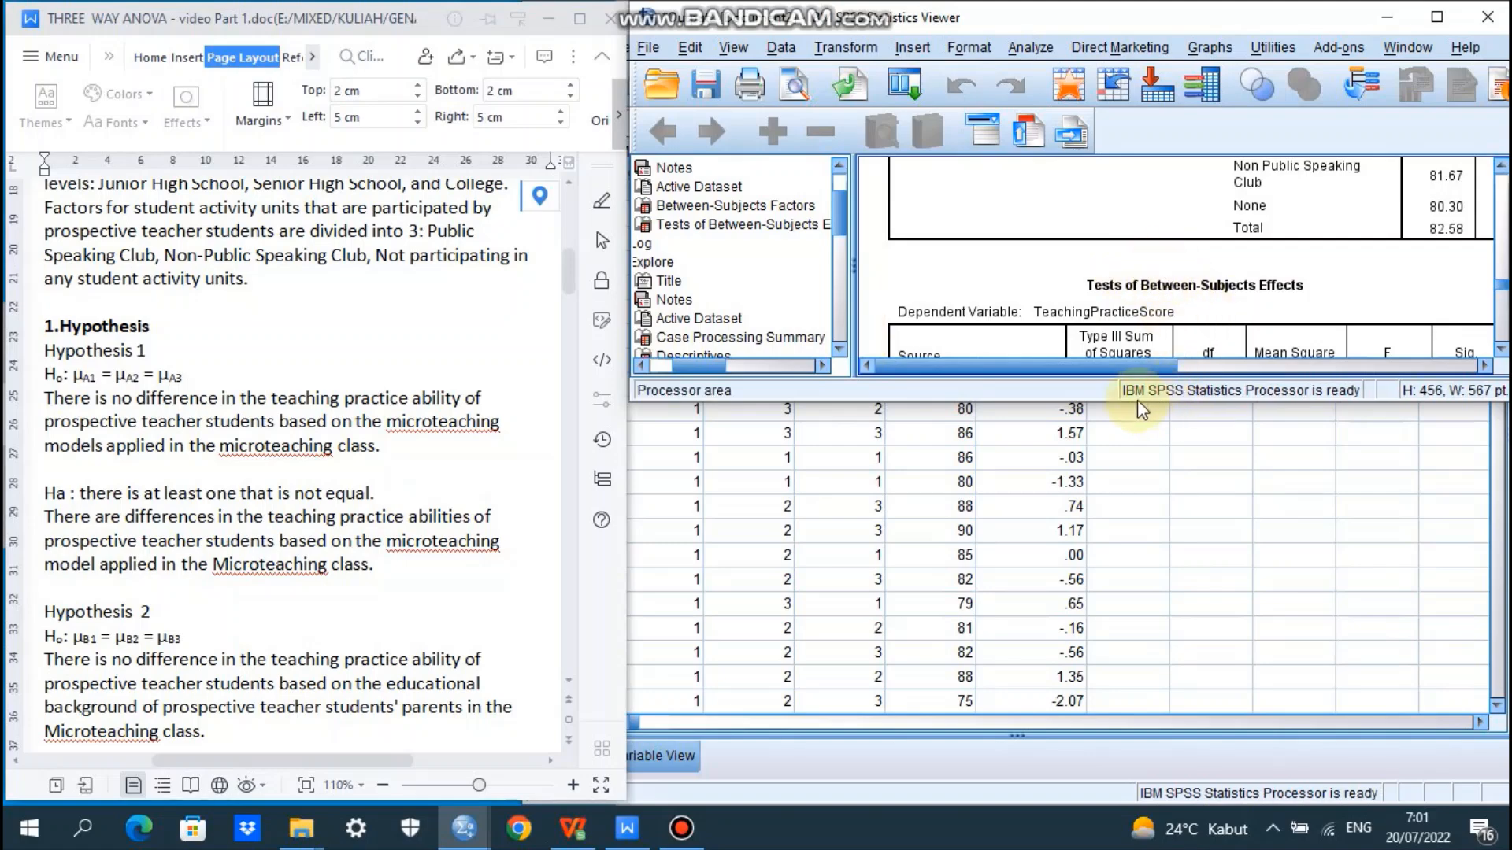
pyautogui.moveTo(1088, 409); pyautogui.dragTo(1140, 803)
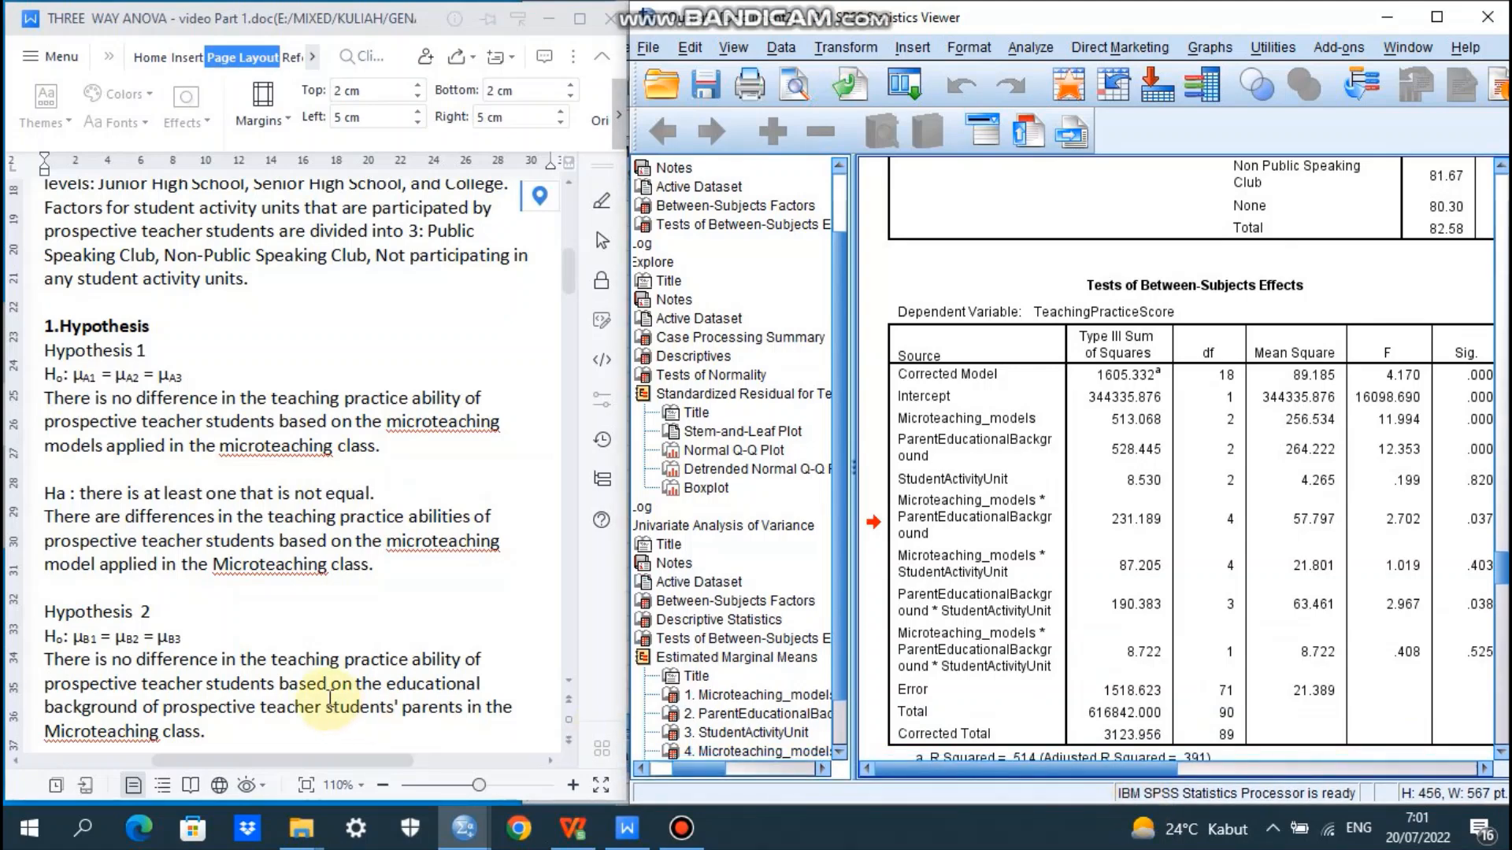
pyautogui.moveTo(1056, 768)
pyautogui.mouseDown()
pyautogui.moveTo(1107, 767)
pyautogui.moveTo(1051, 767)
pyautogui.moveTo(1066, 767)
pyautogui.mouseUp()
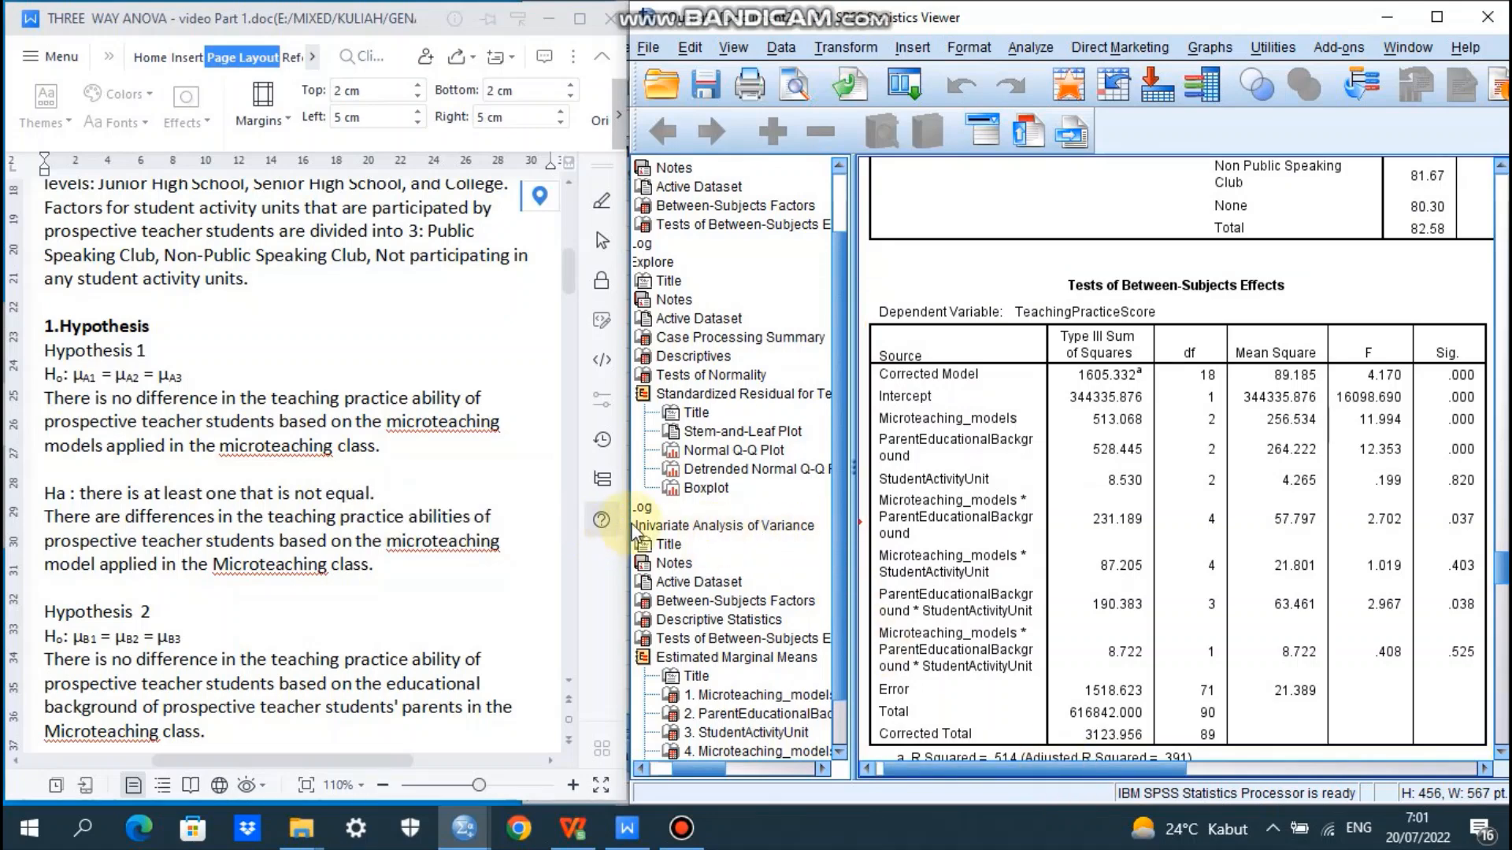
pyautogui.click(639, 486)
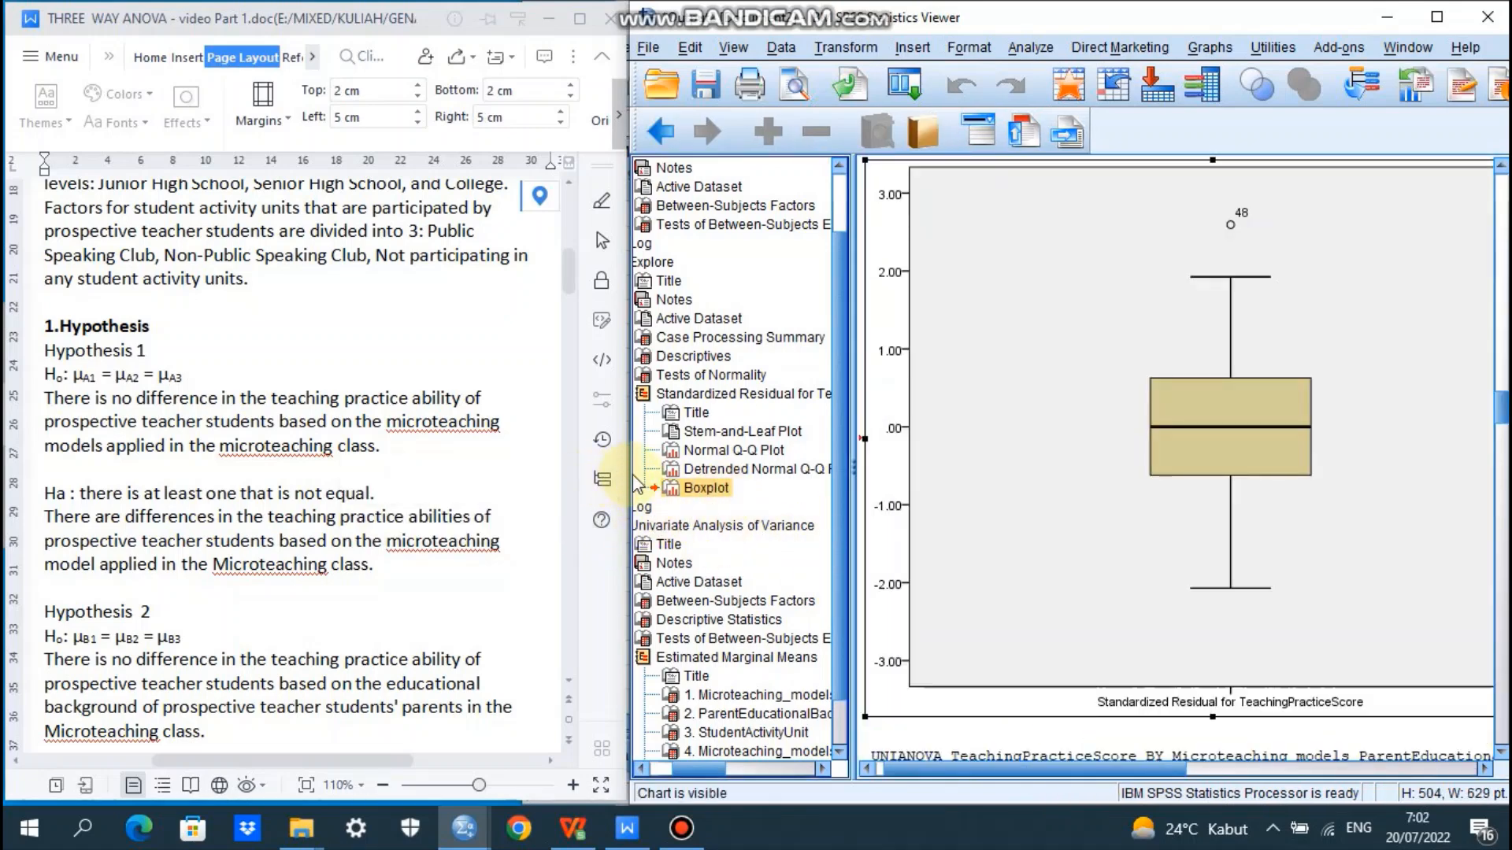
pyautogui.moveTo(628, 476); pyautogui.dragTo(582, 479)
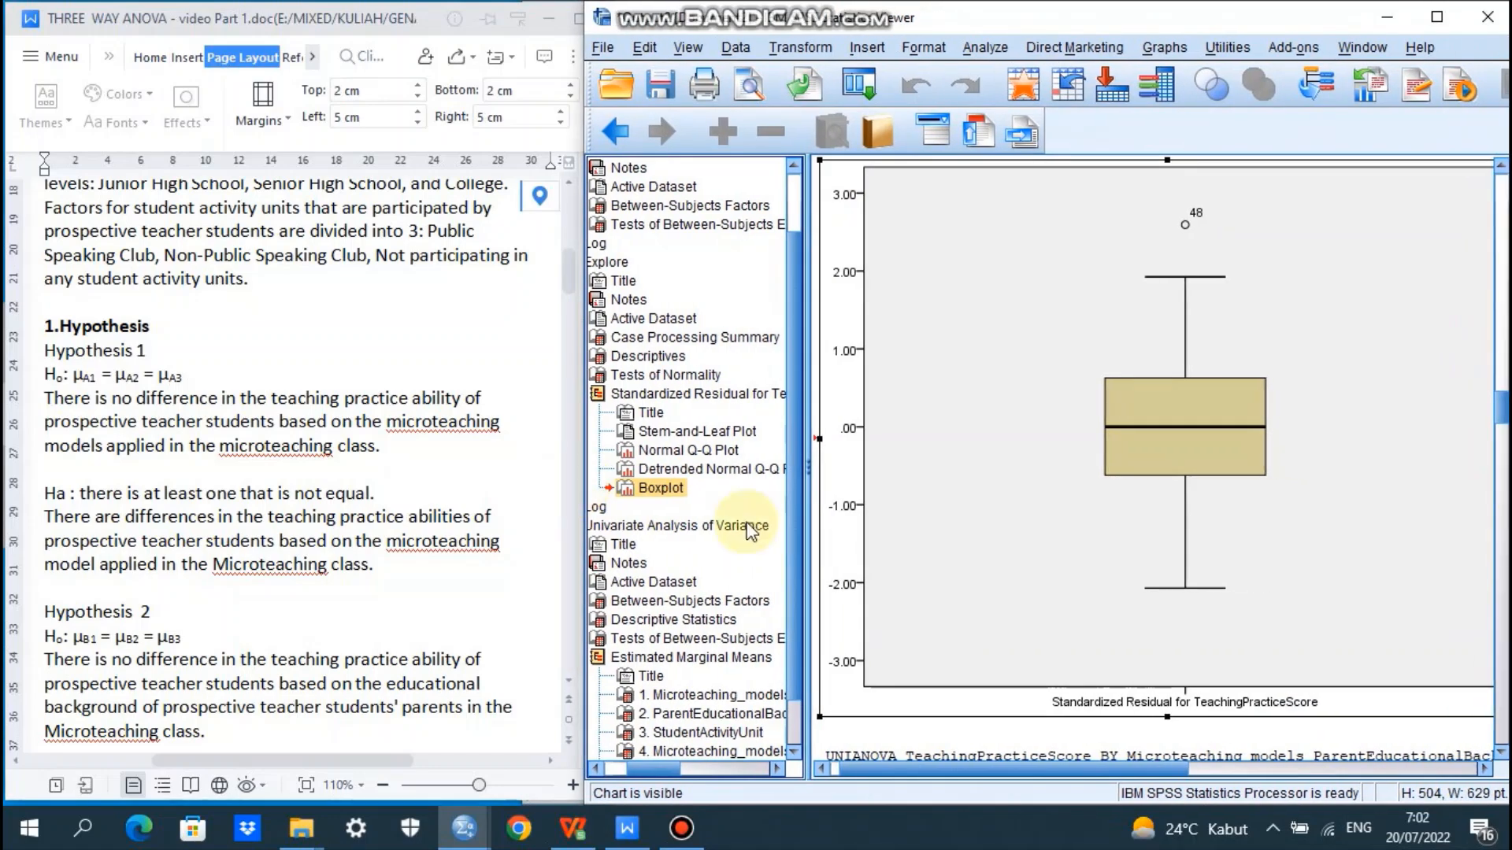
pyautogui.scroll(-15, 1148, 592)
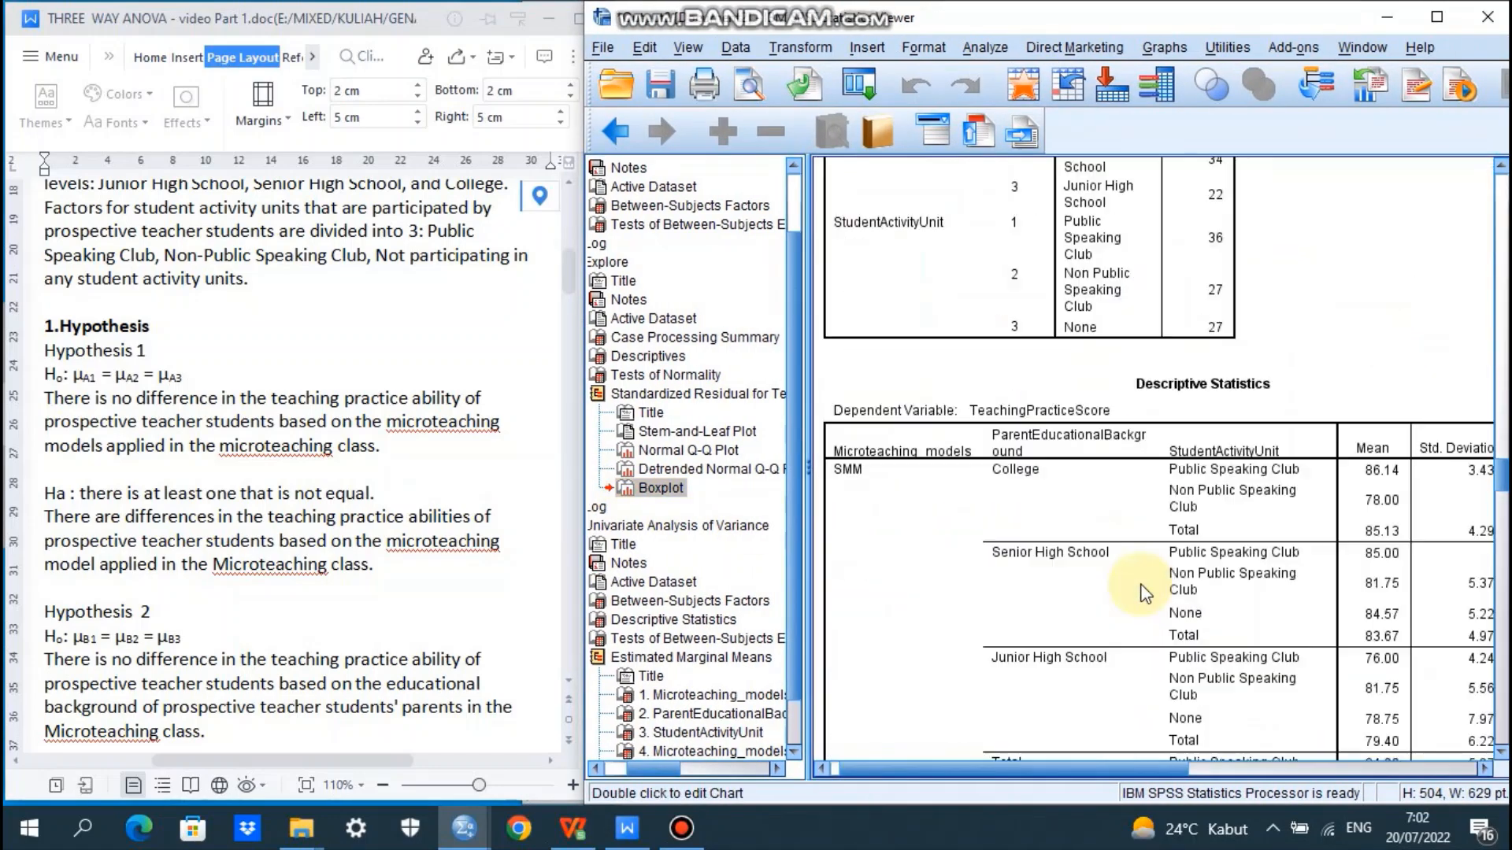
pyautogui.scroll(-10, 1143, 592)
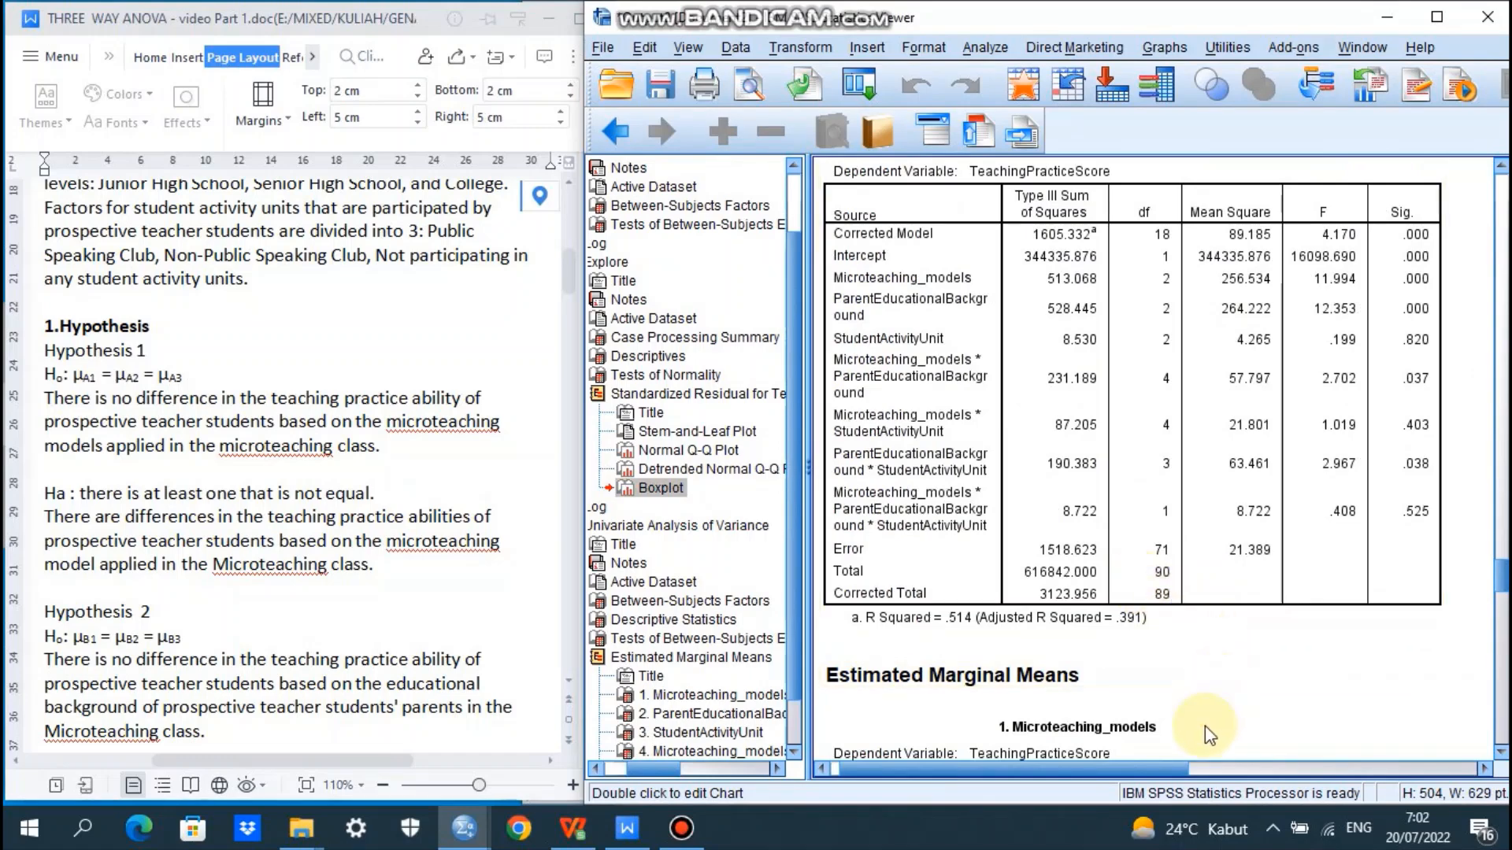
pyautogui.moveTo(1126, 772); pyautogui.dragTo(1107, 775)
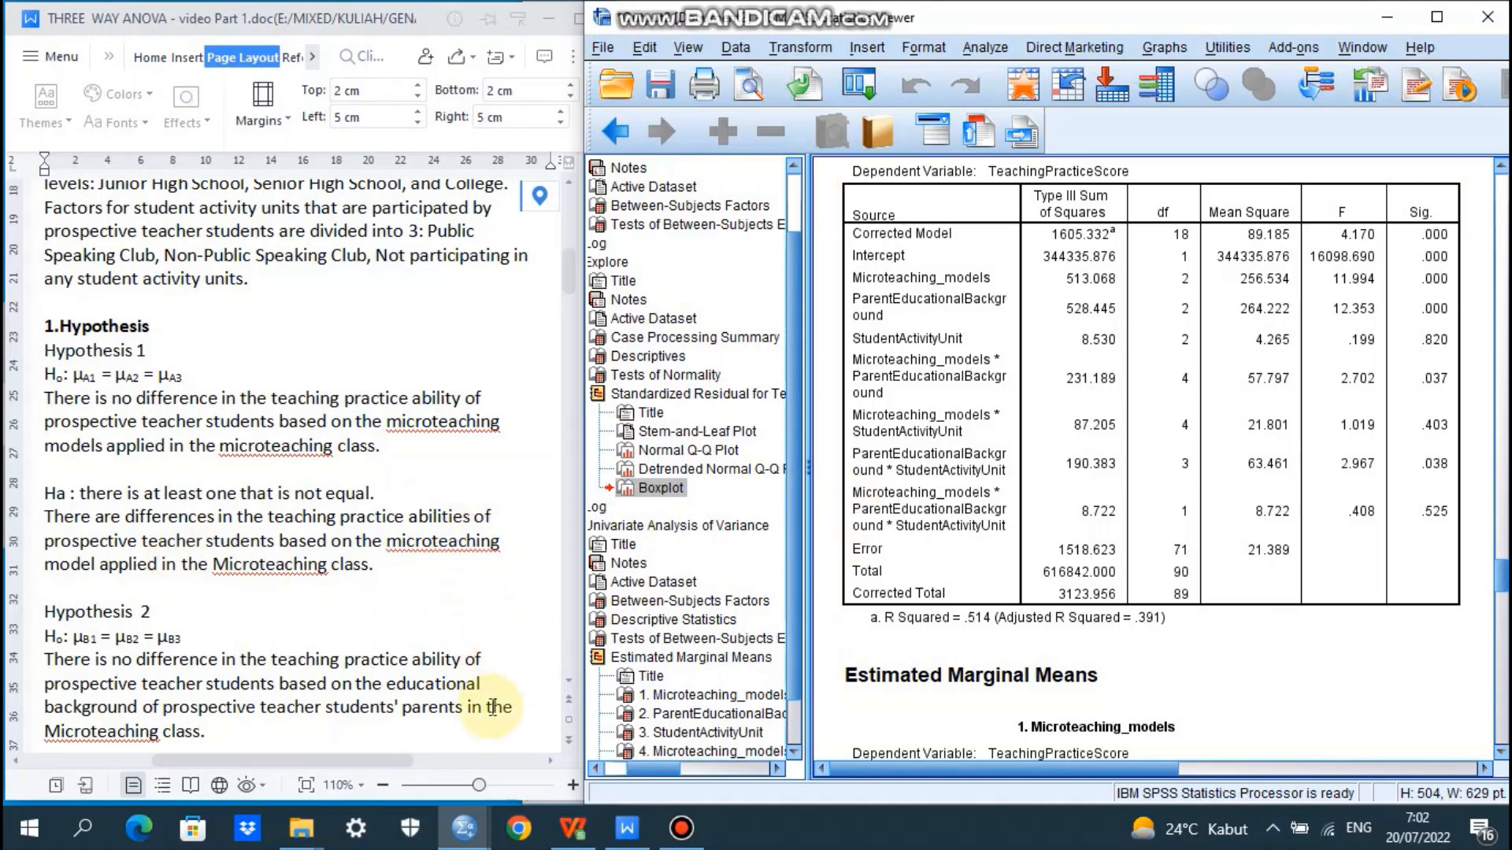
# Step: Read both statements of Hypothesis 2 in the document and check them against the ParentEducationalBackground significance in the SPSS table
pyautogui.click(571, 691)
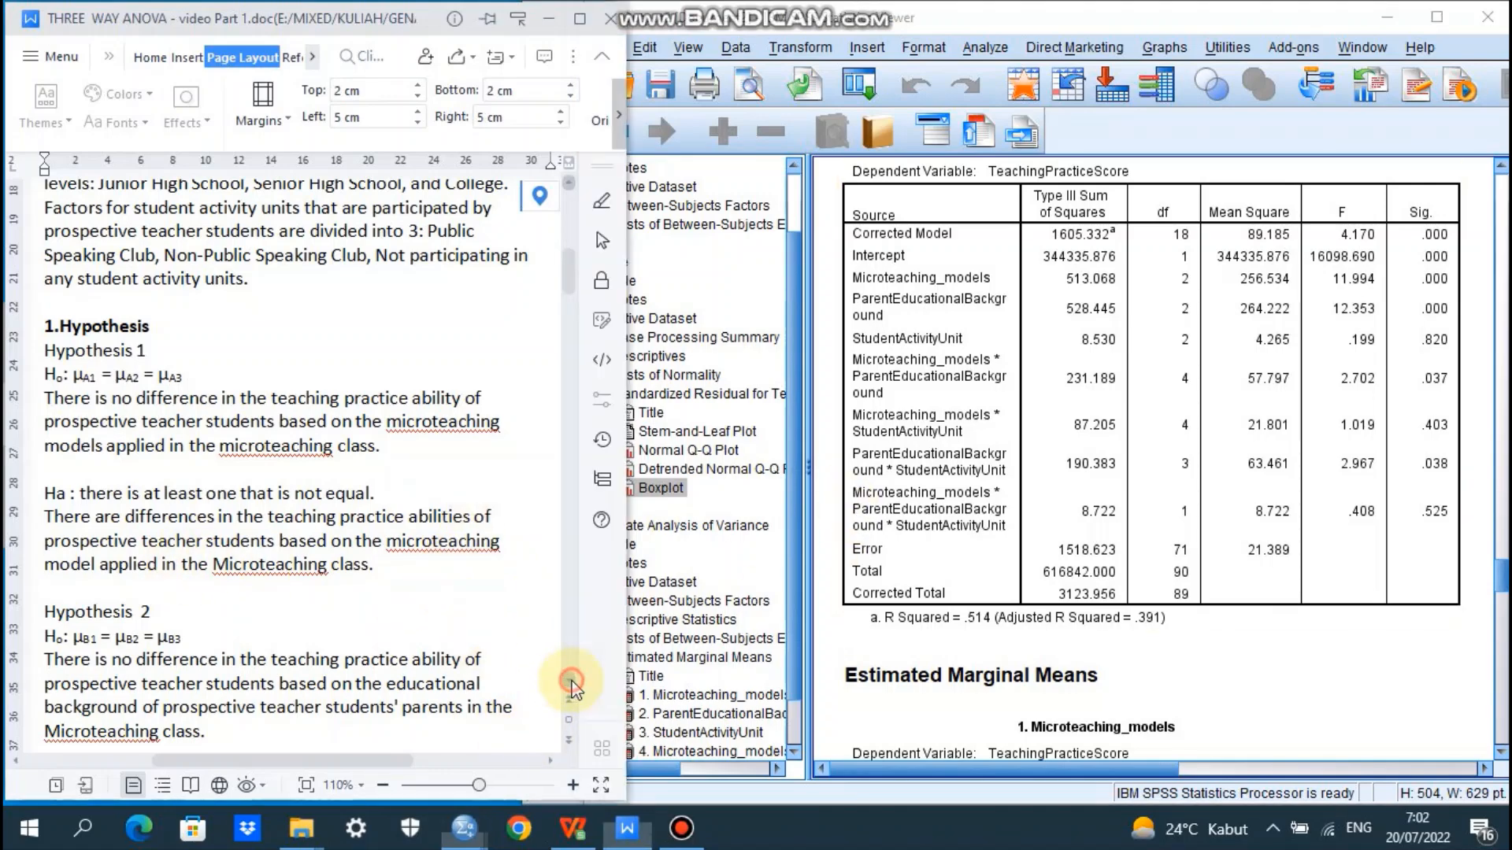
pyautogui.scroll(-3, 571, 690)
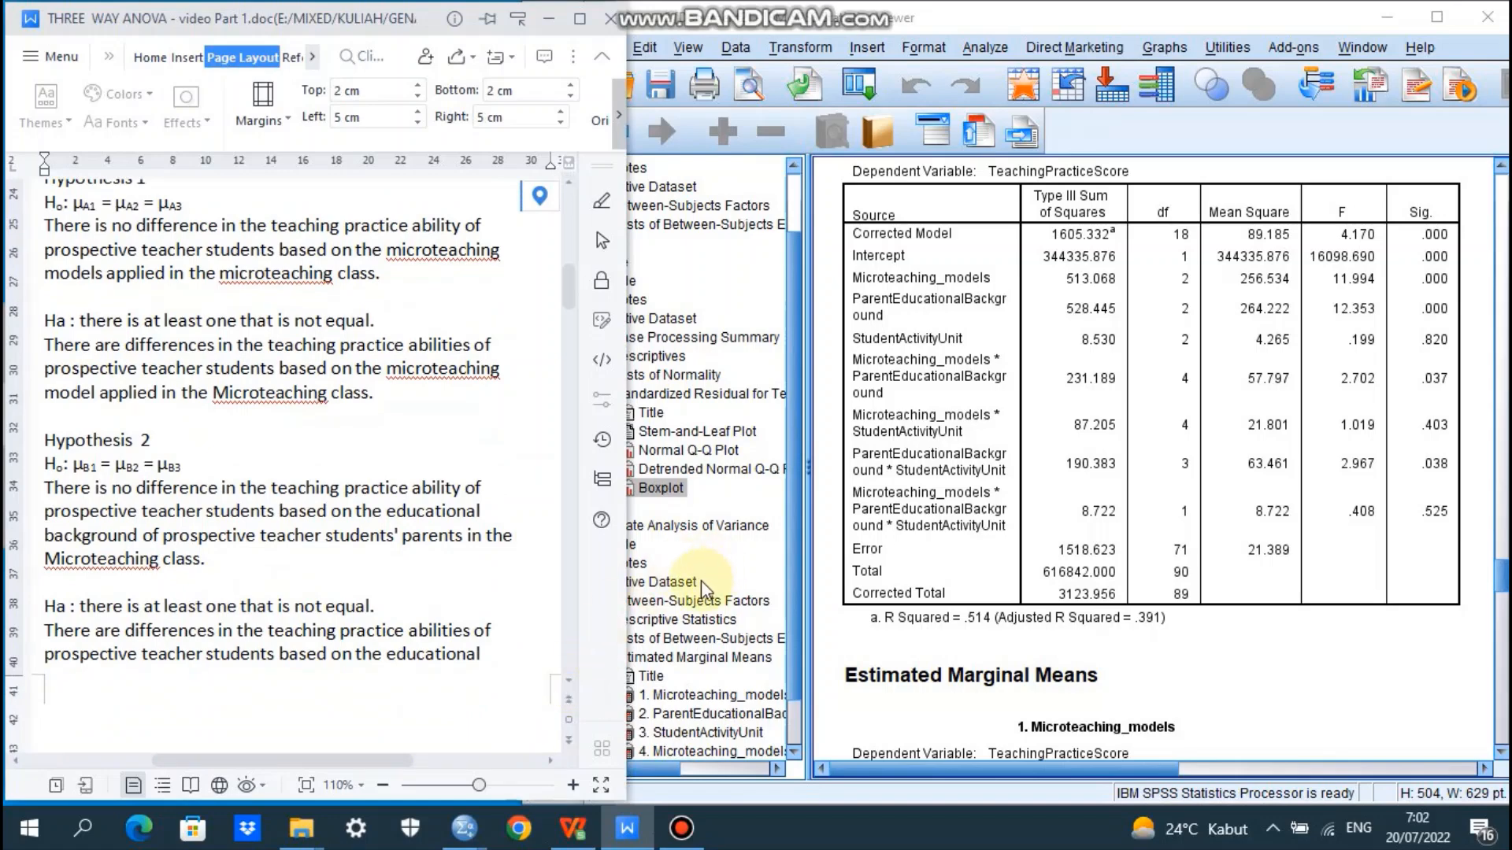
pyautogui.click(1455, 371)
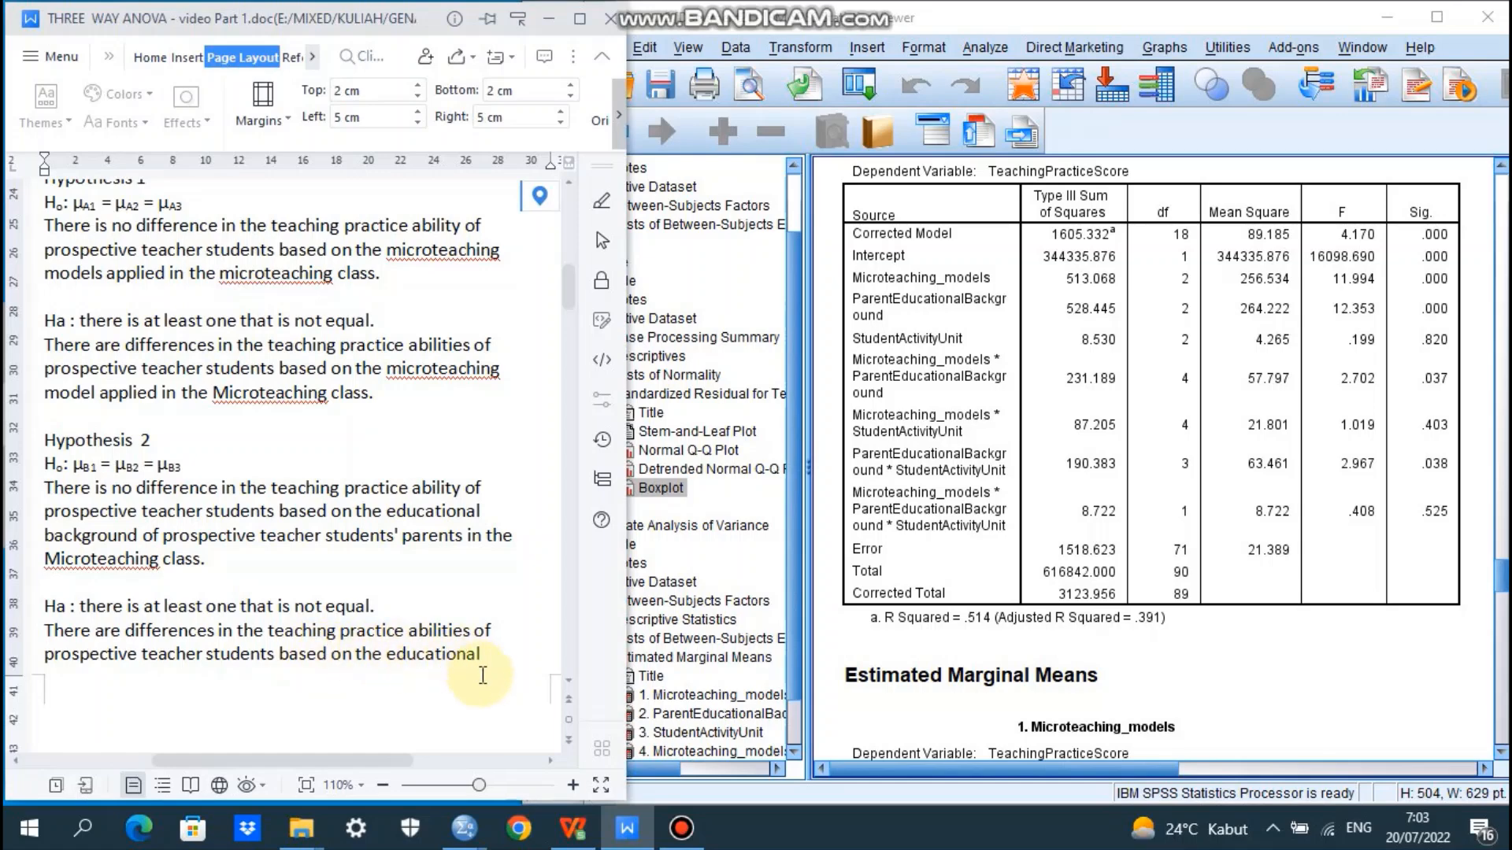
pyautogui.click(570, 684)
pyautogui.click(570, 684)
pyautogui.click(570, 684)
pyautogui.click(570, 683)
pyautogui.click(570, 684)
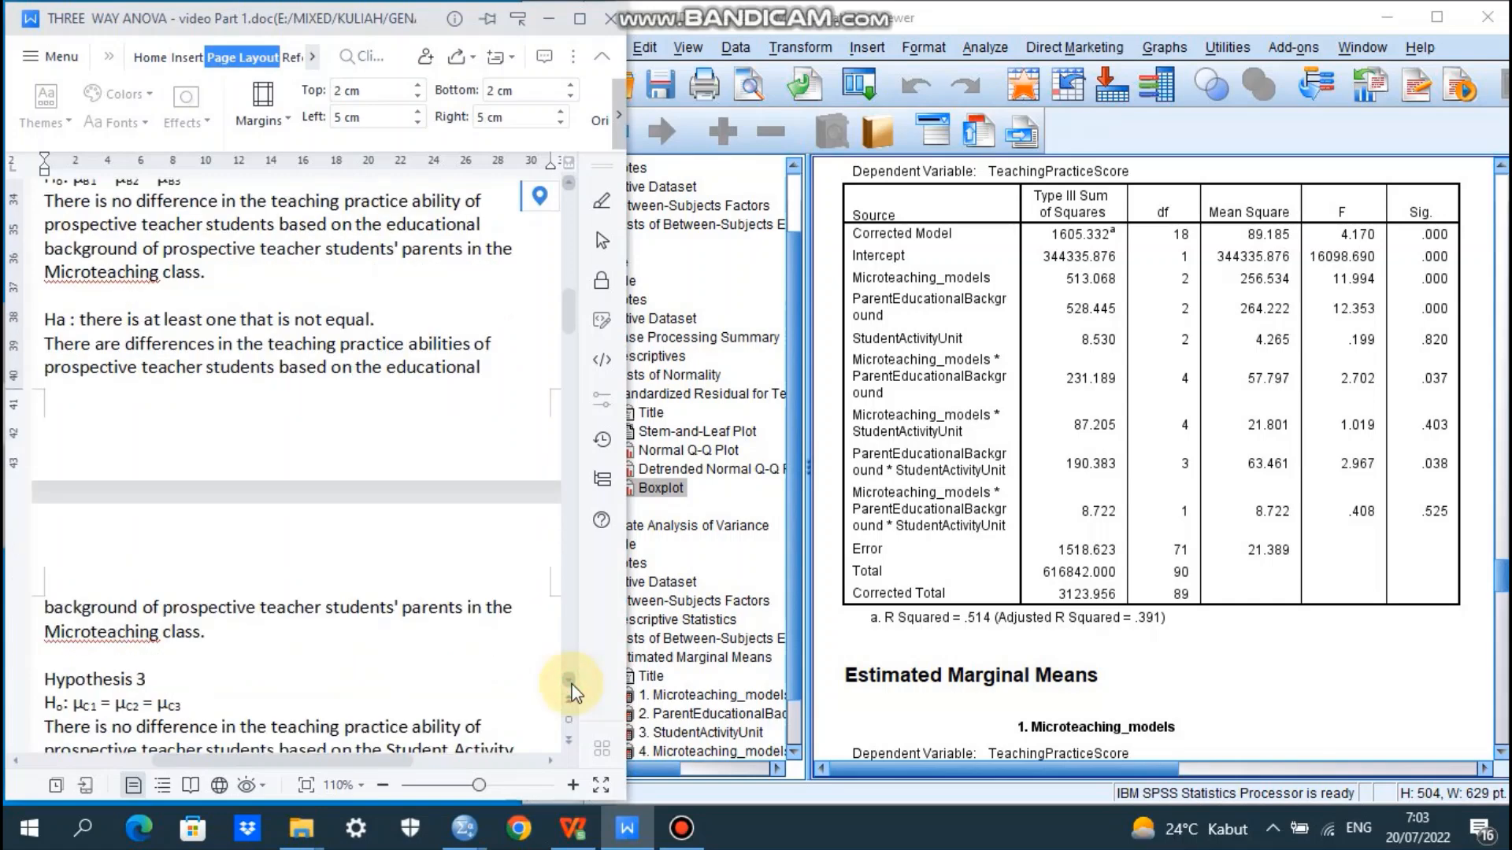
# Step: Find Hypotheses 3 and 4 in the document and check them against the StudentActivityUnit and interaction rows of the SPSS table
pyautogui.click(571, 685)
pyautogui.click(571, 685)
pyautogui.click(571, 685)
pyautogui.click(571, 685)
pyautogui.click(570, 683)
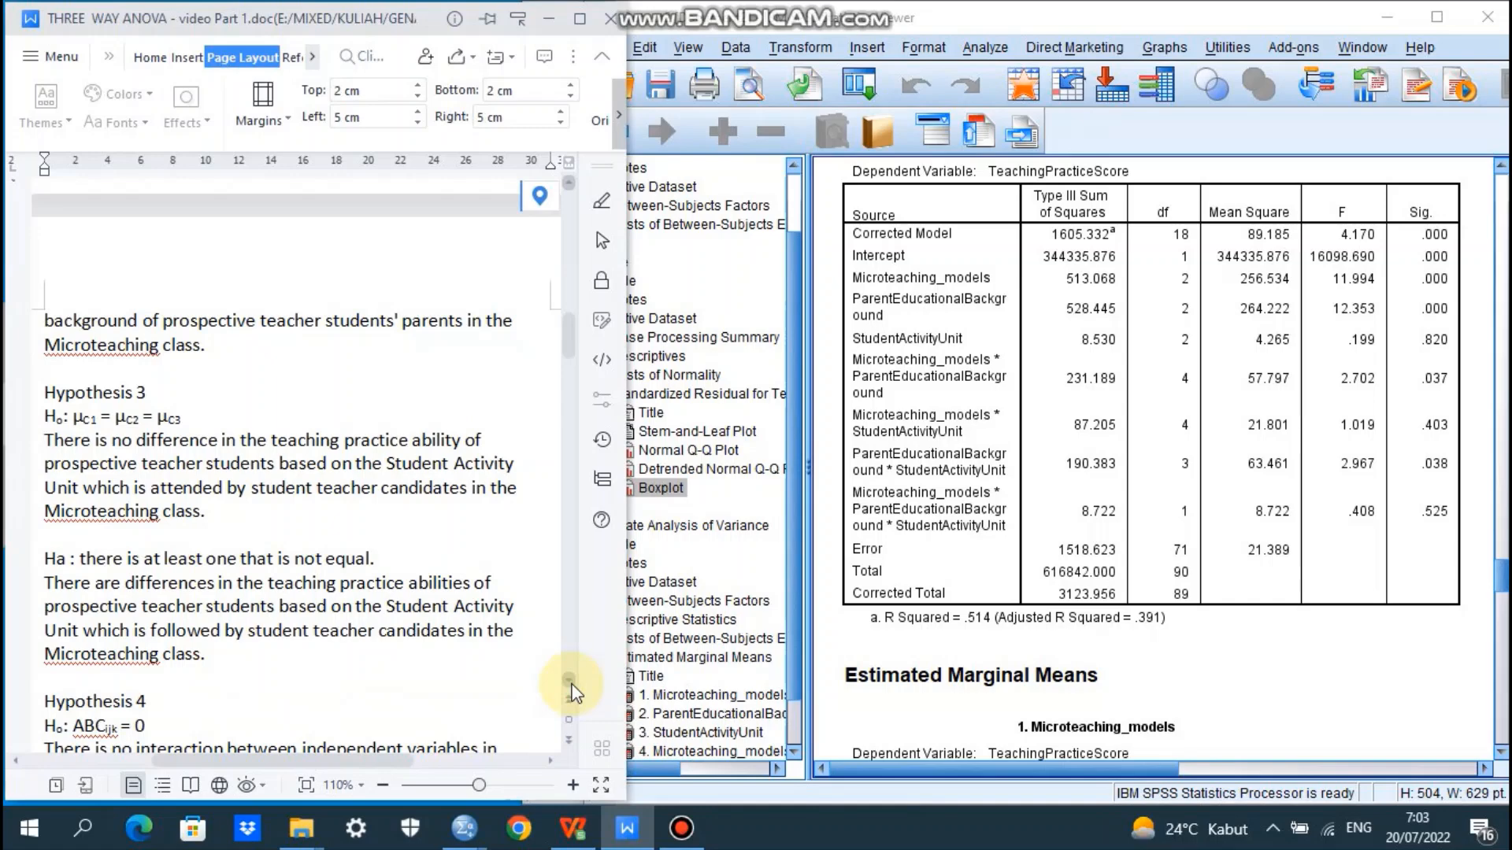
pyautogui.click(571, 685)
pyautogui.click(571, 685)
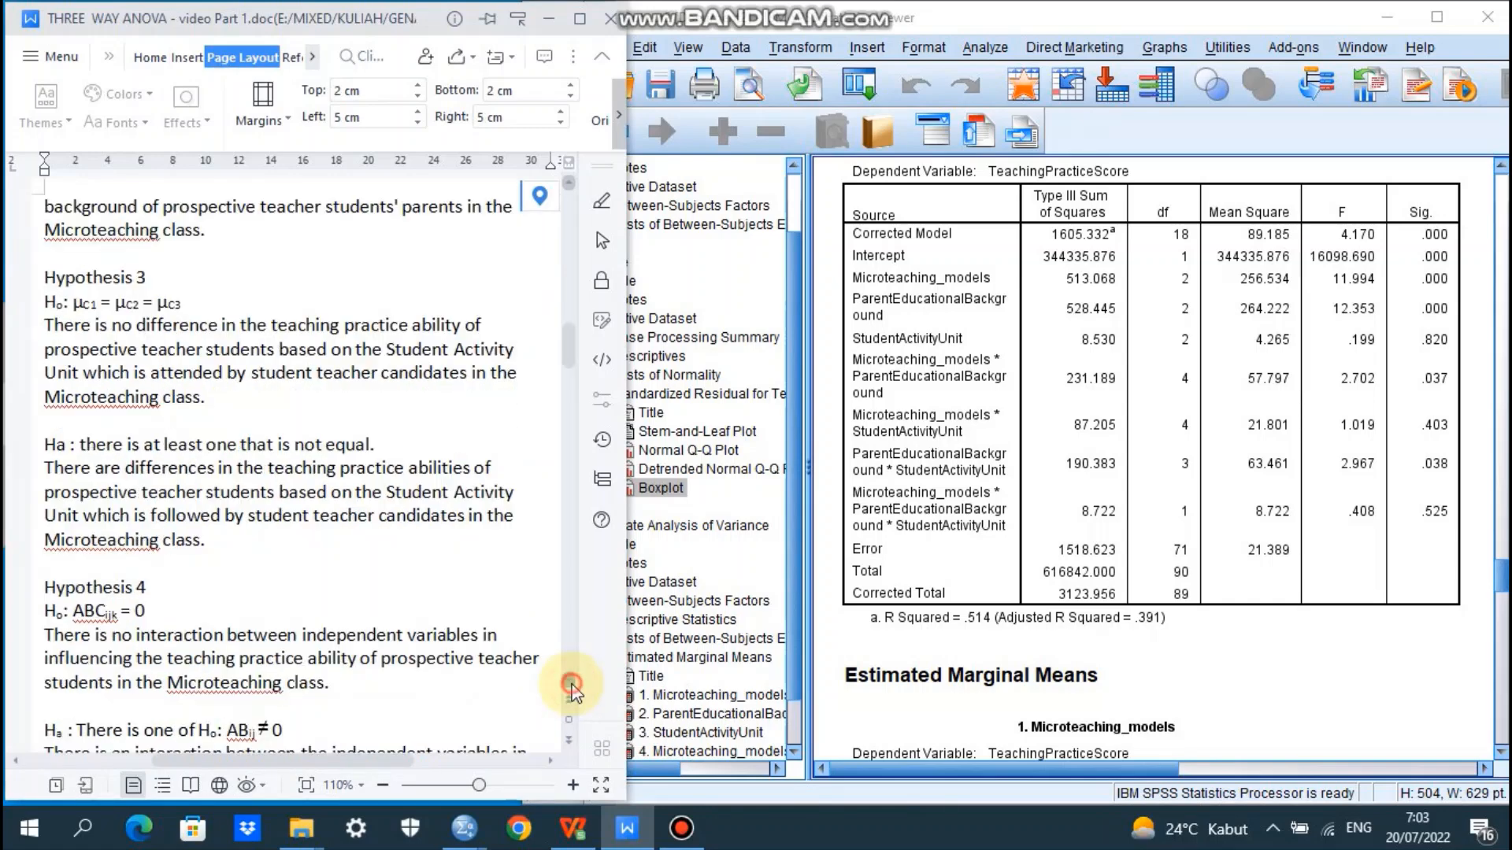
pyautogui.click(571, 685)
pyautogui.click(1216, 543)
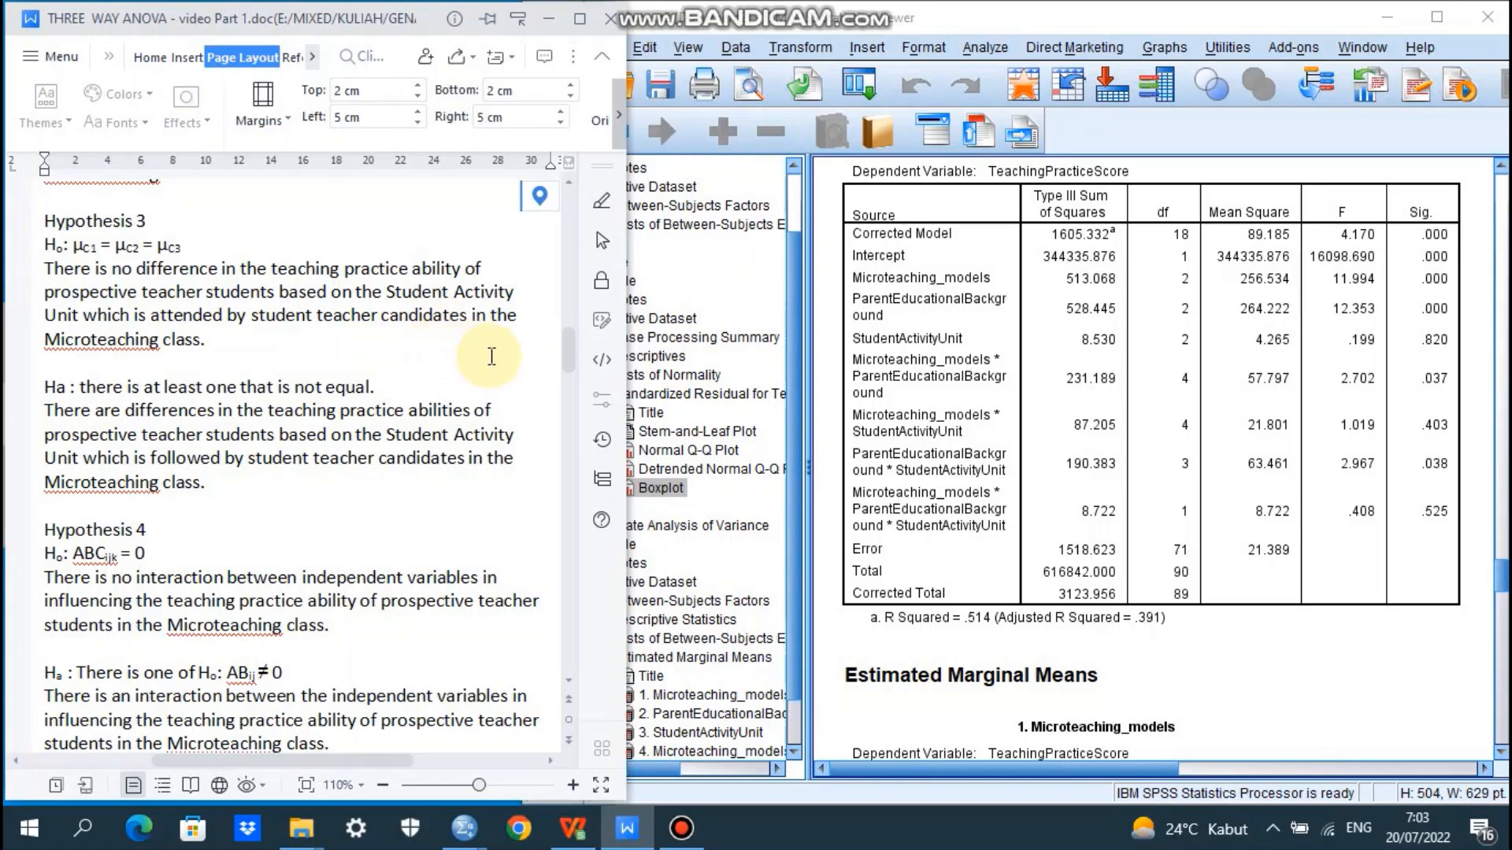
pyautogui.click(887, 391)
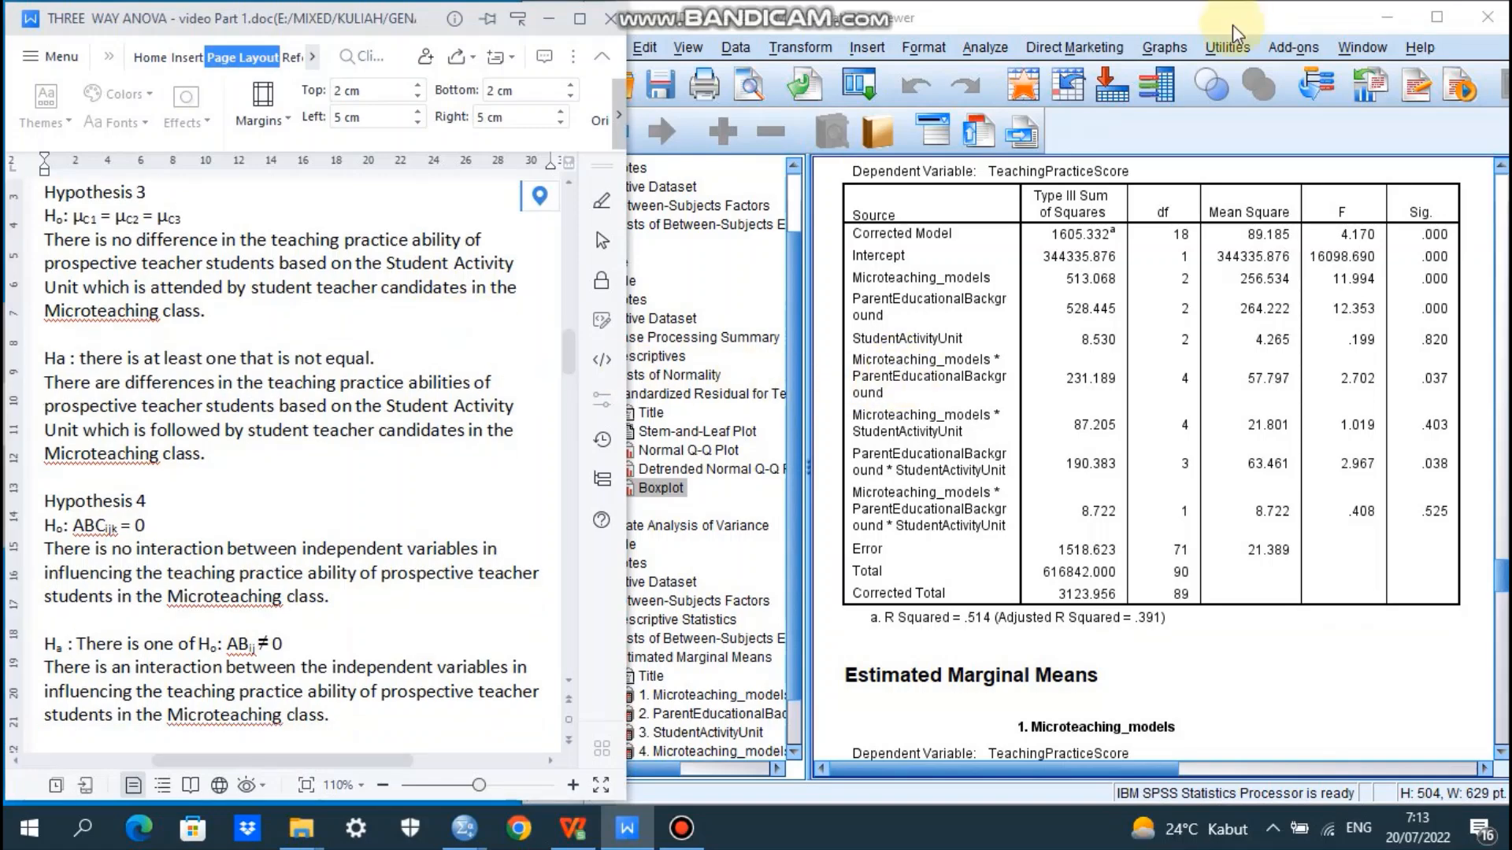
pyautogui.click(1093, 390)
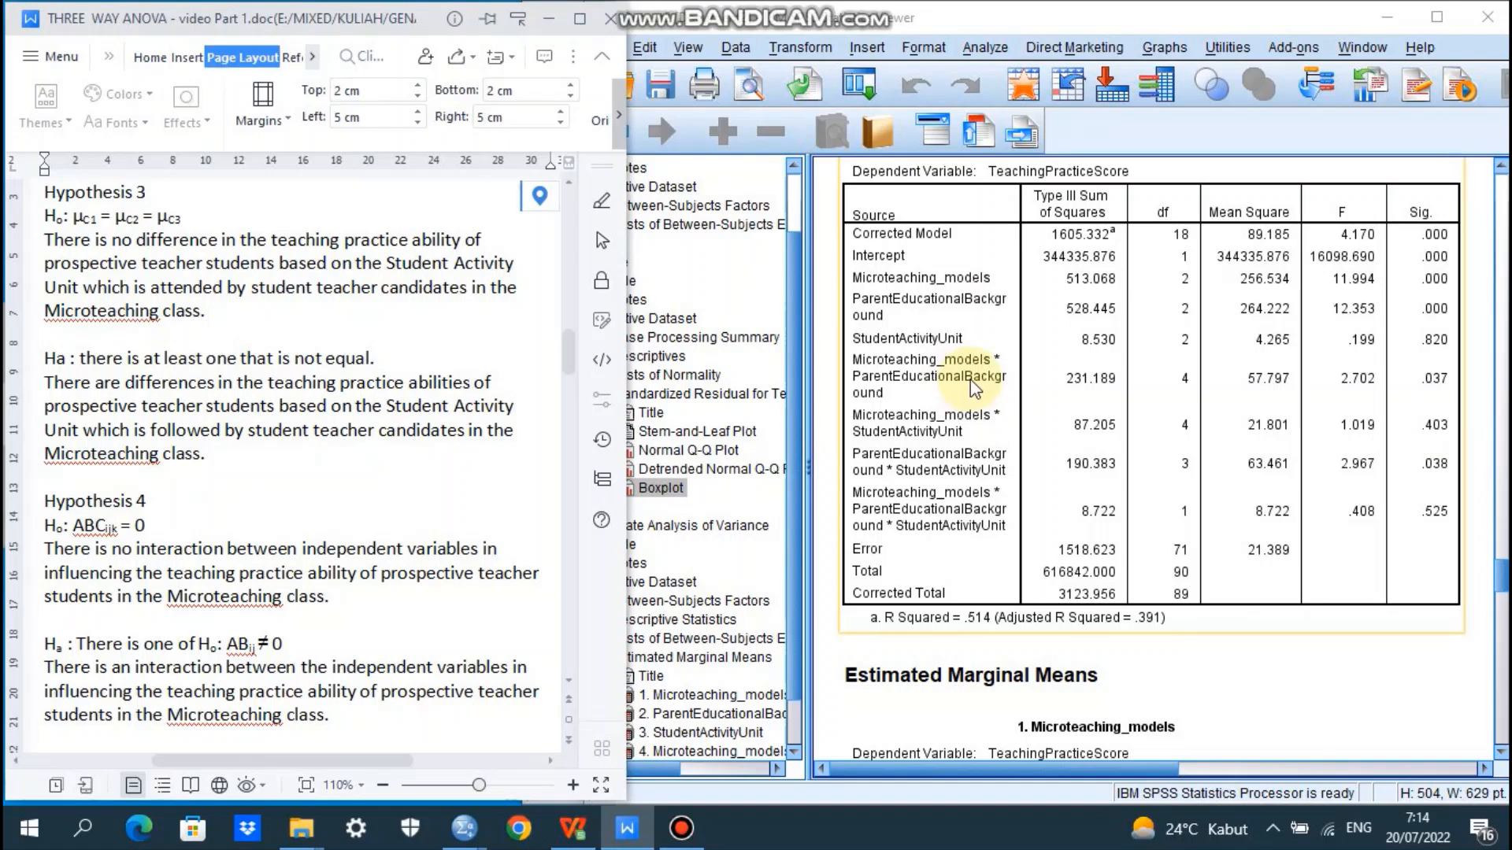
# Step: Widen the document window and find the Decision Criteria section above the document's Tests of Between-Subjects Effects table
pyautogui.moveTo(569, 354); pyautogui.dragTo(760, 477)
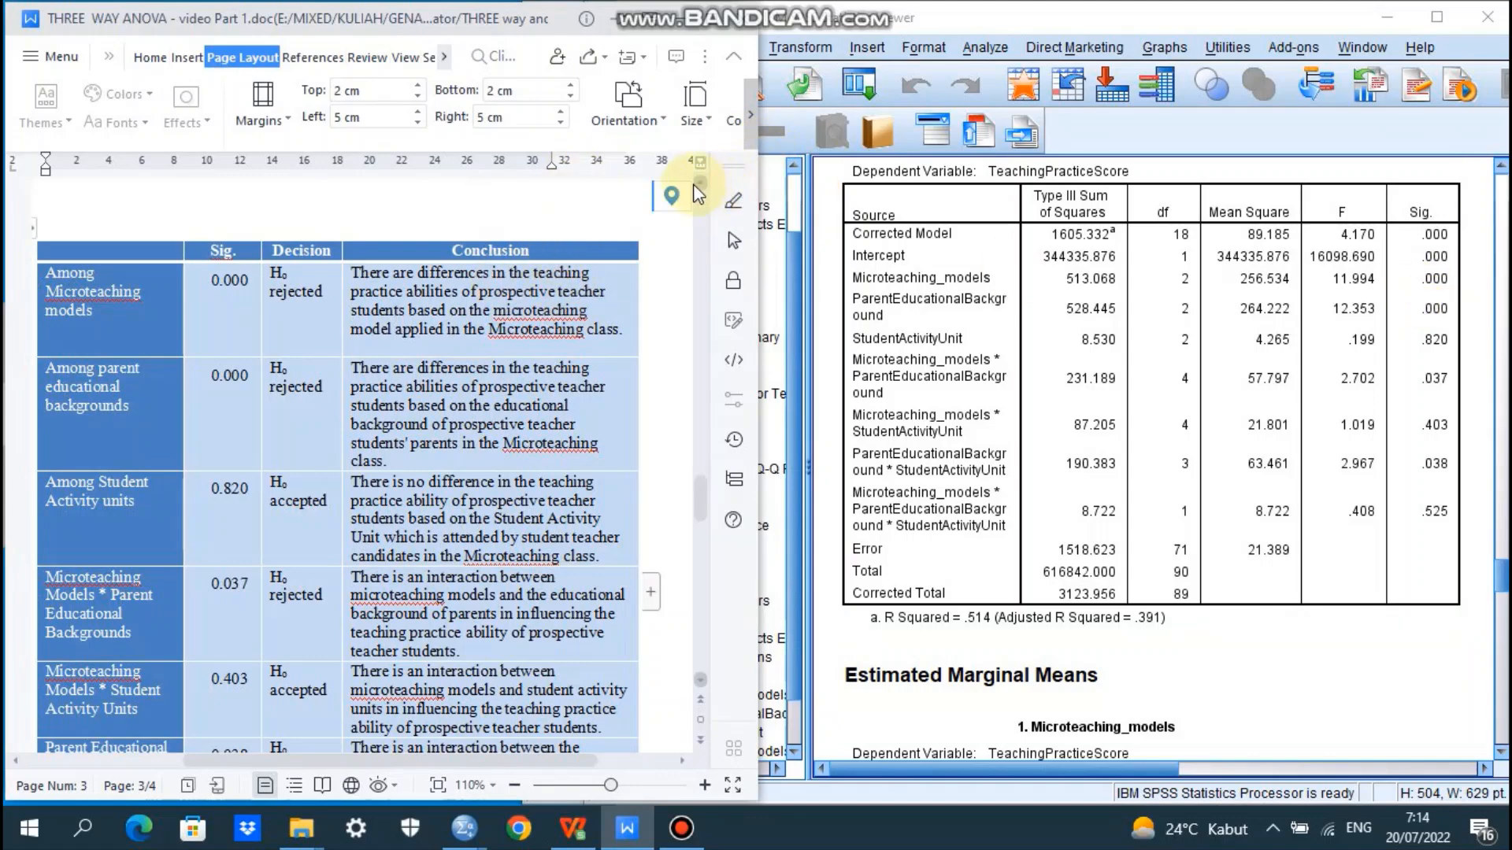
pyautogui.scroll(3, 693, 187)
pyautogui.scroll(2, 696, 191)
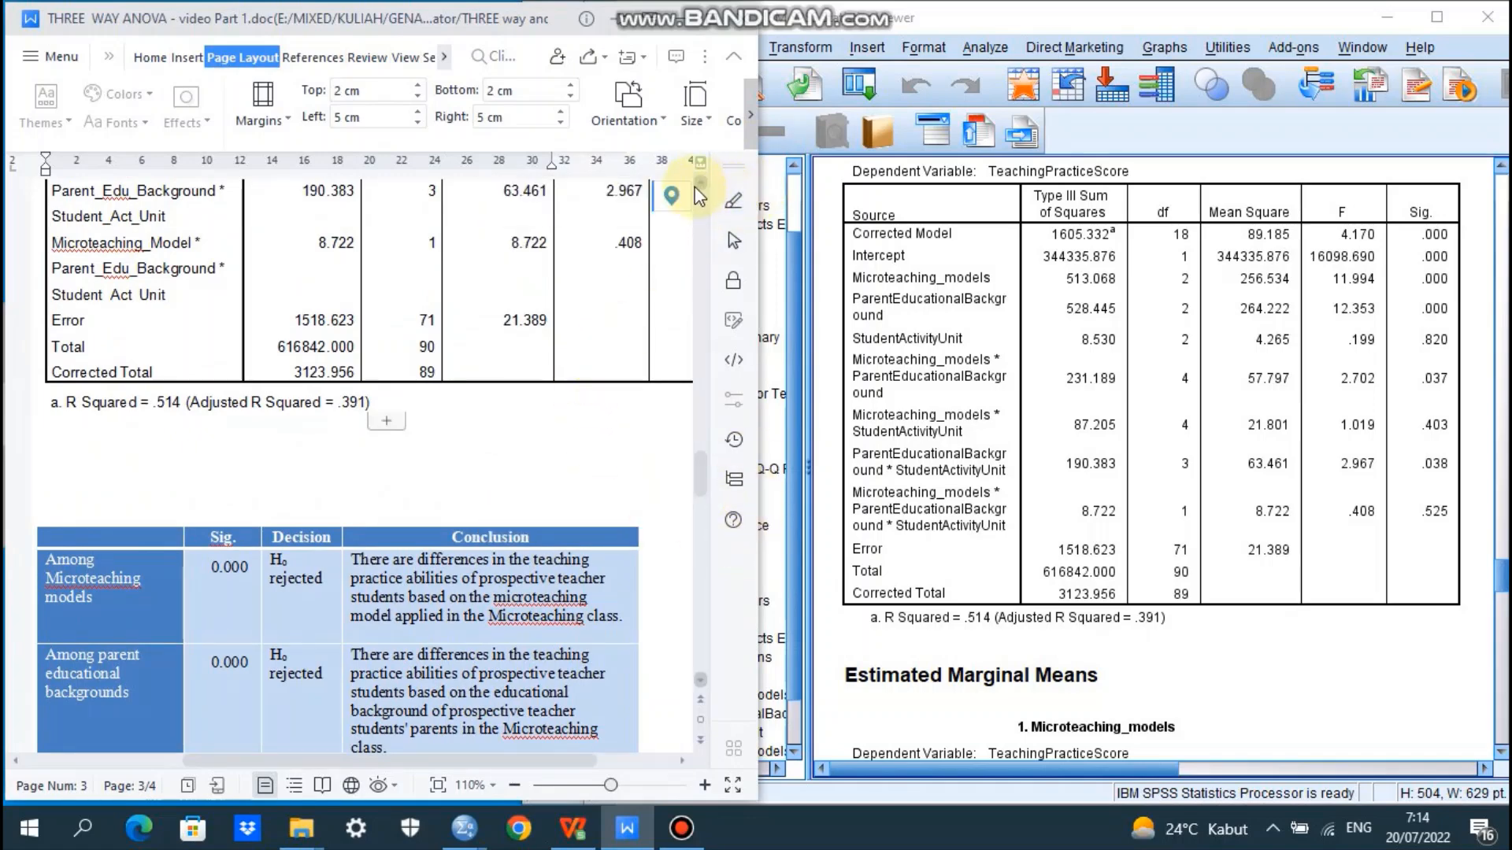
pyautogui.scroll(2, 706, 192)
pyautogui.scroll(7, 707, 192)
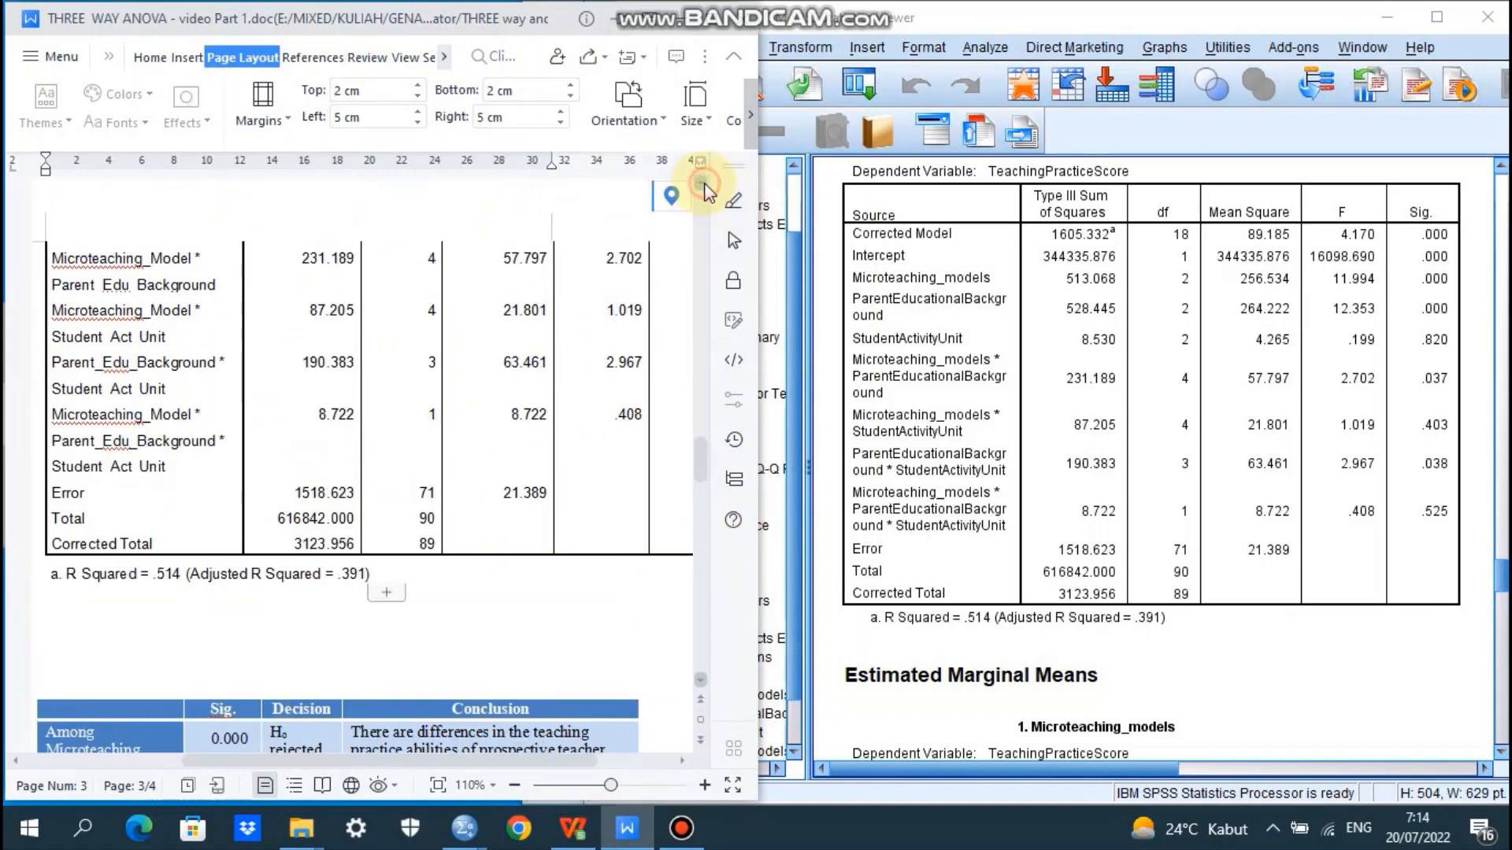
pyautogui.scroll(7, 706, 192)
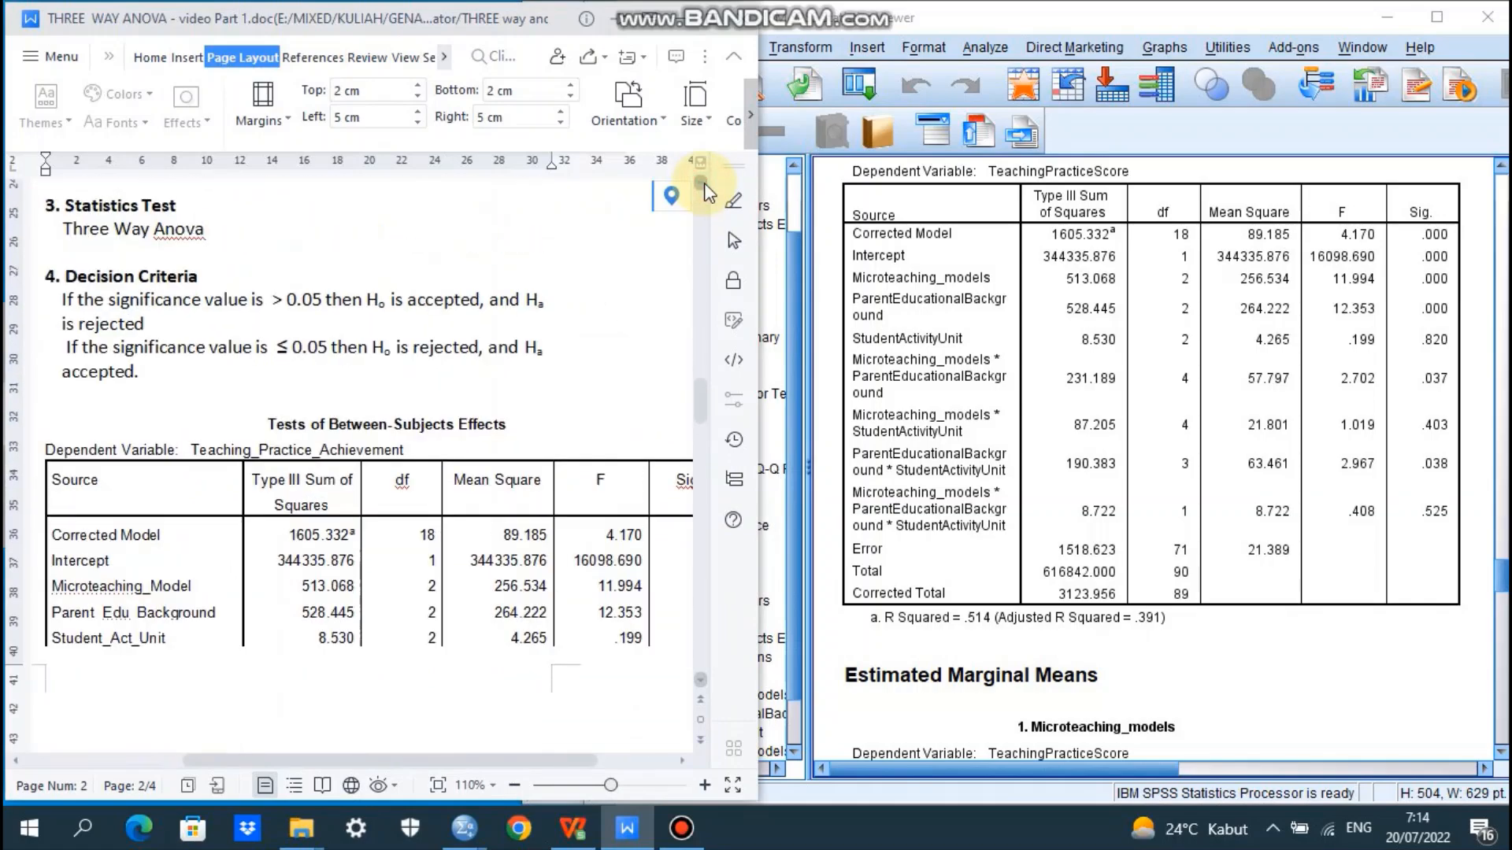
# Step: Copy the two significance rules under Decision Criteria, paste them above the Sig./Decision/Conclusion table, and remove the extra blank lines before the table
pyautogui.moveTo(60, 415); pyautogui.dragTo(157, 483)
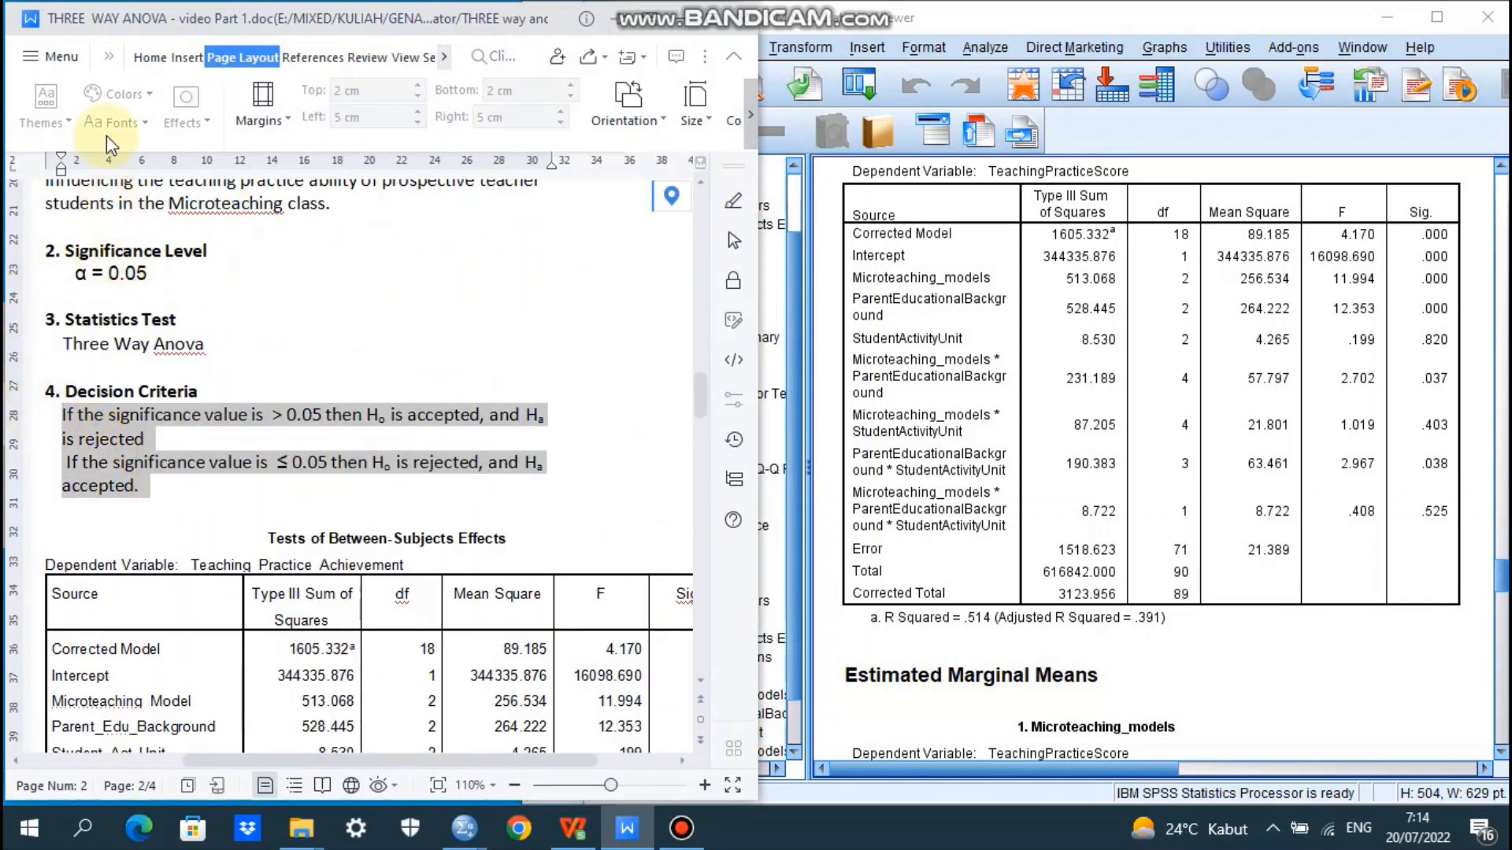
pyautogui.rightClick(285, 420)
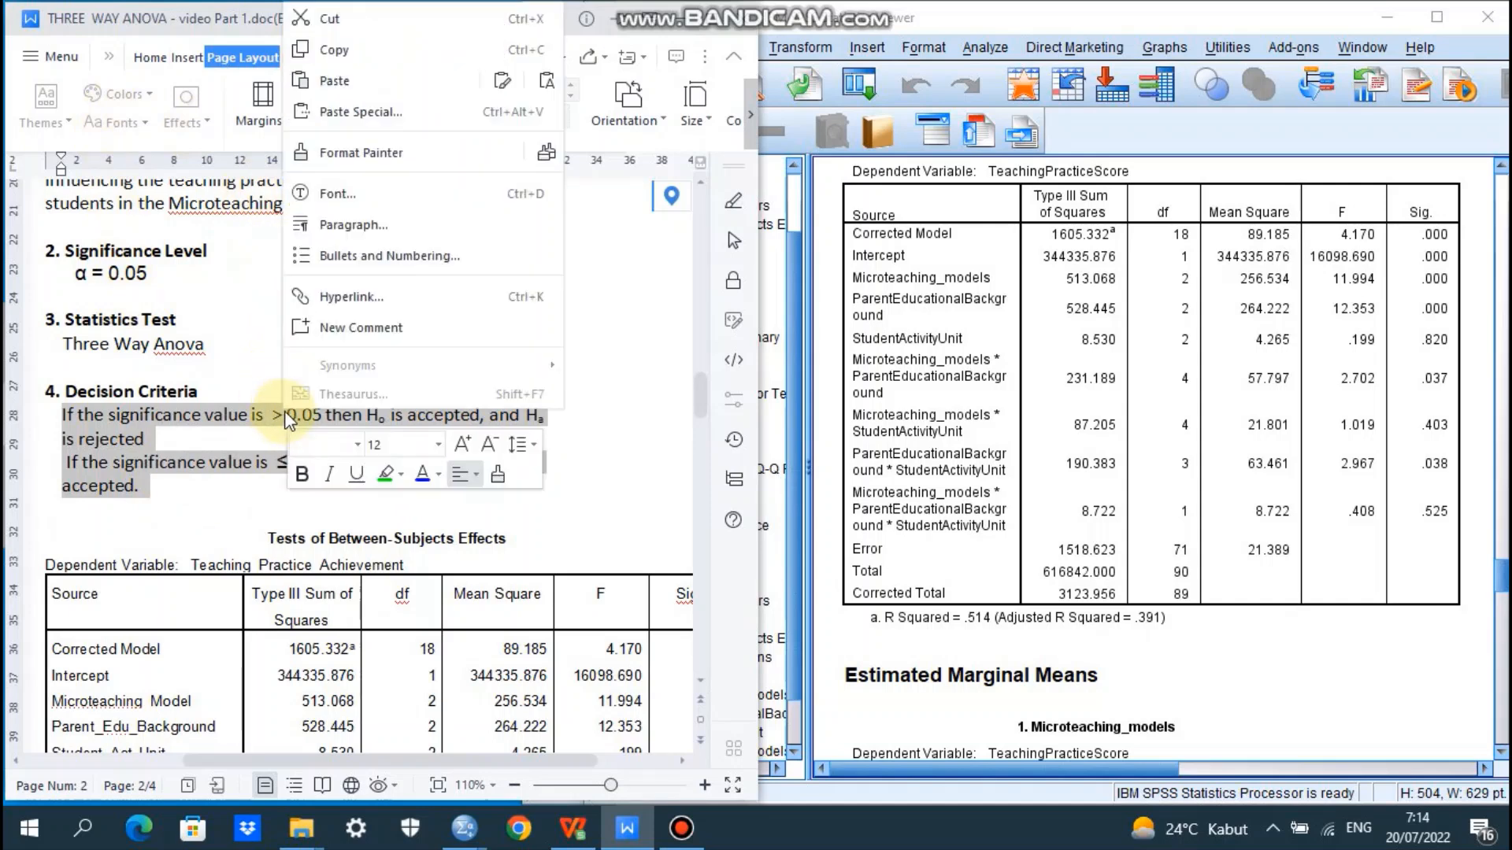
pyautogui.click(339, 49)
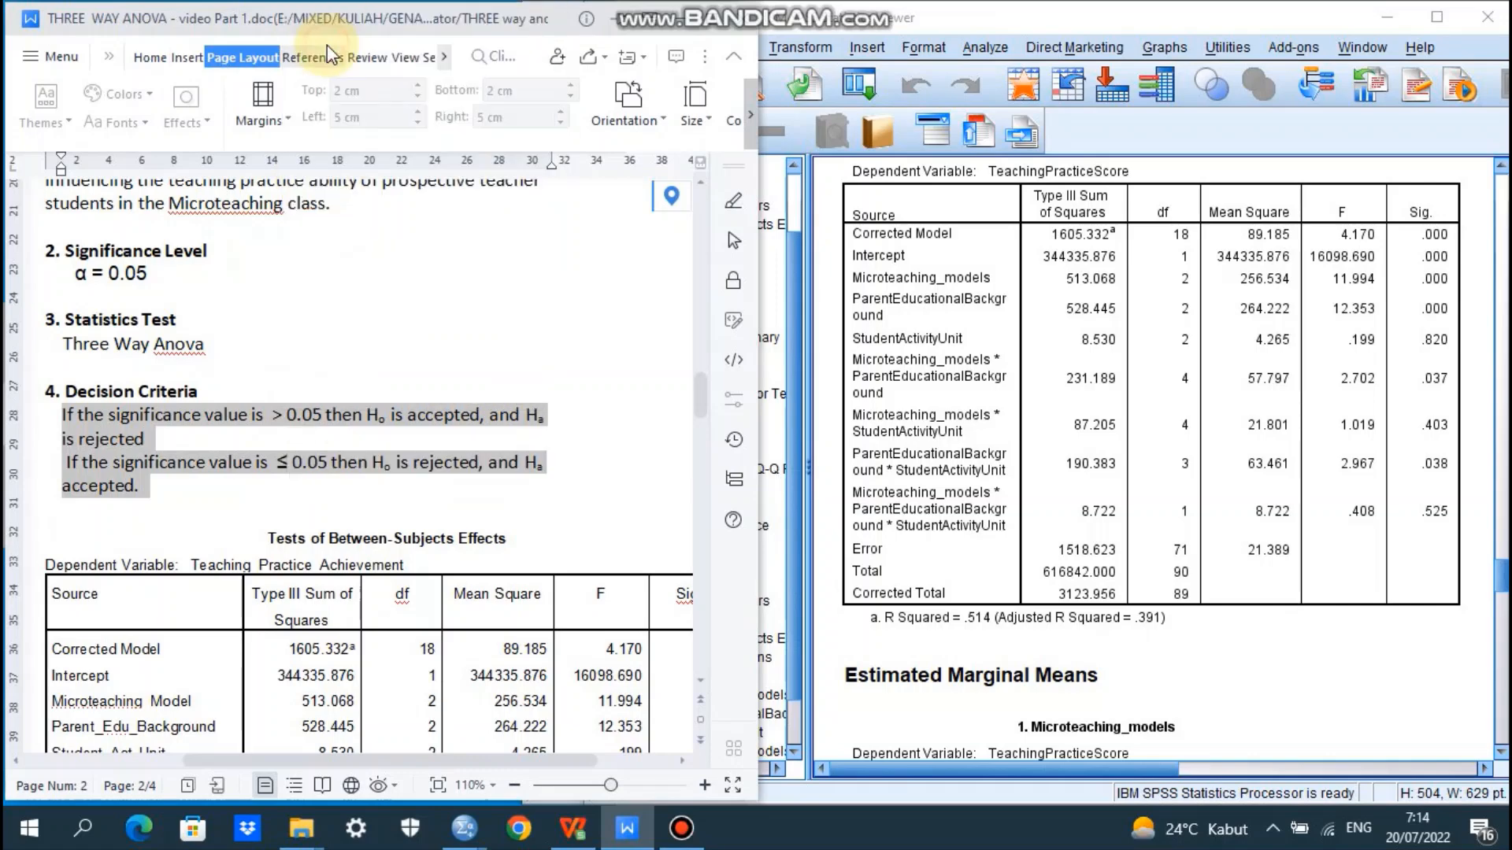
pyautogui.moveTo(698, 397); pyautogui.dragTo(713, 504)
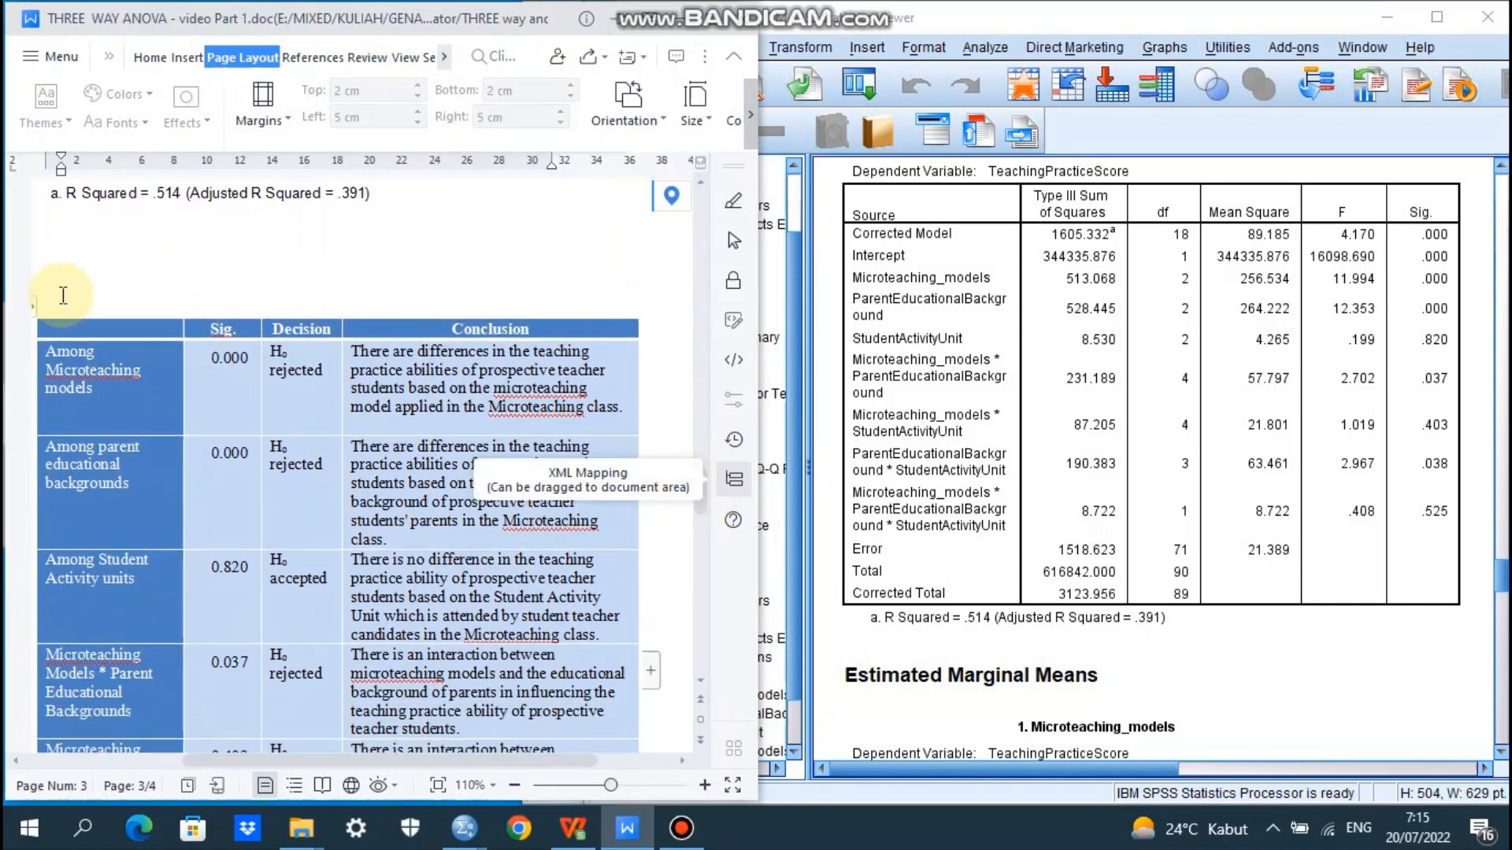
pyautogui.rightClick(60, 245)
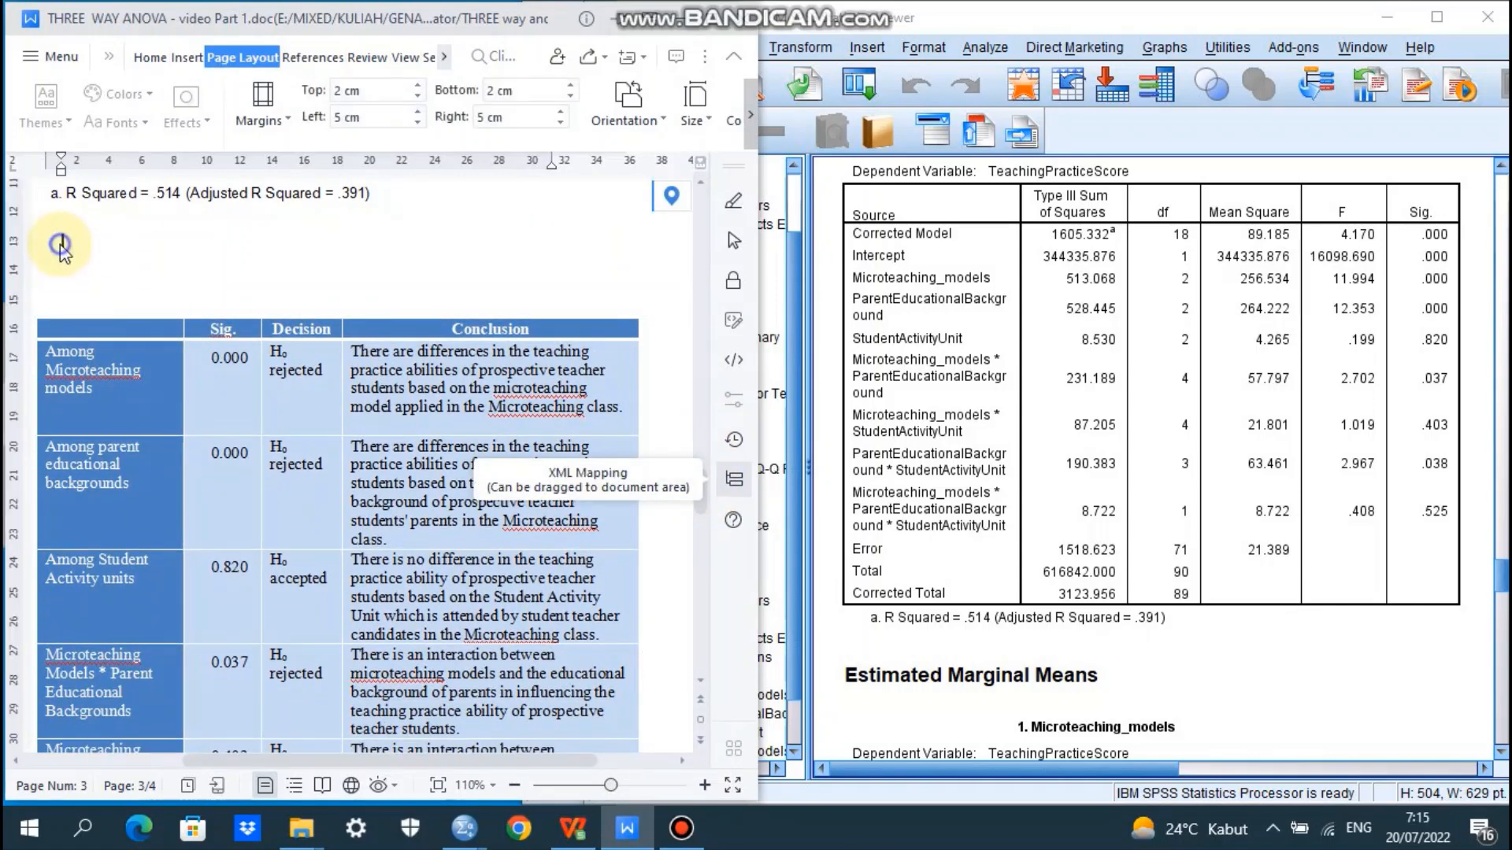
pyautogui.click(114, 323)
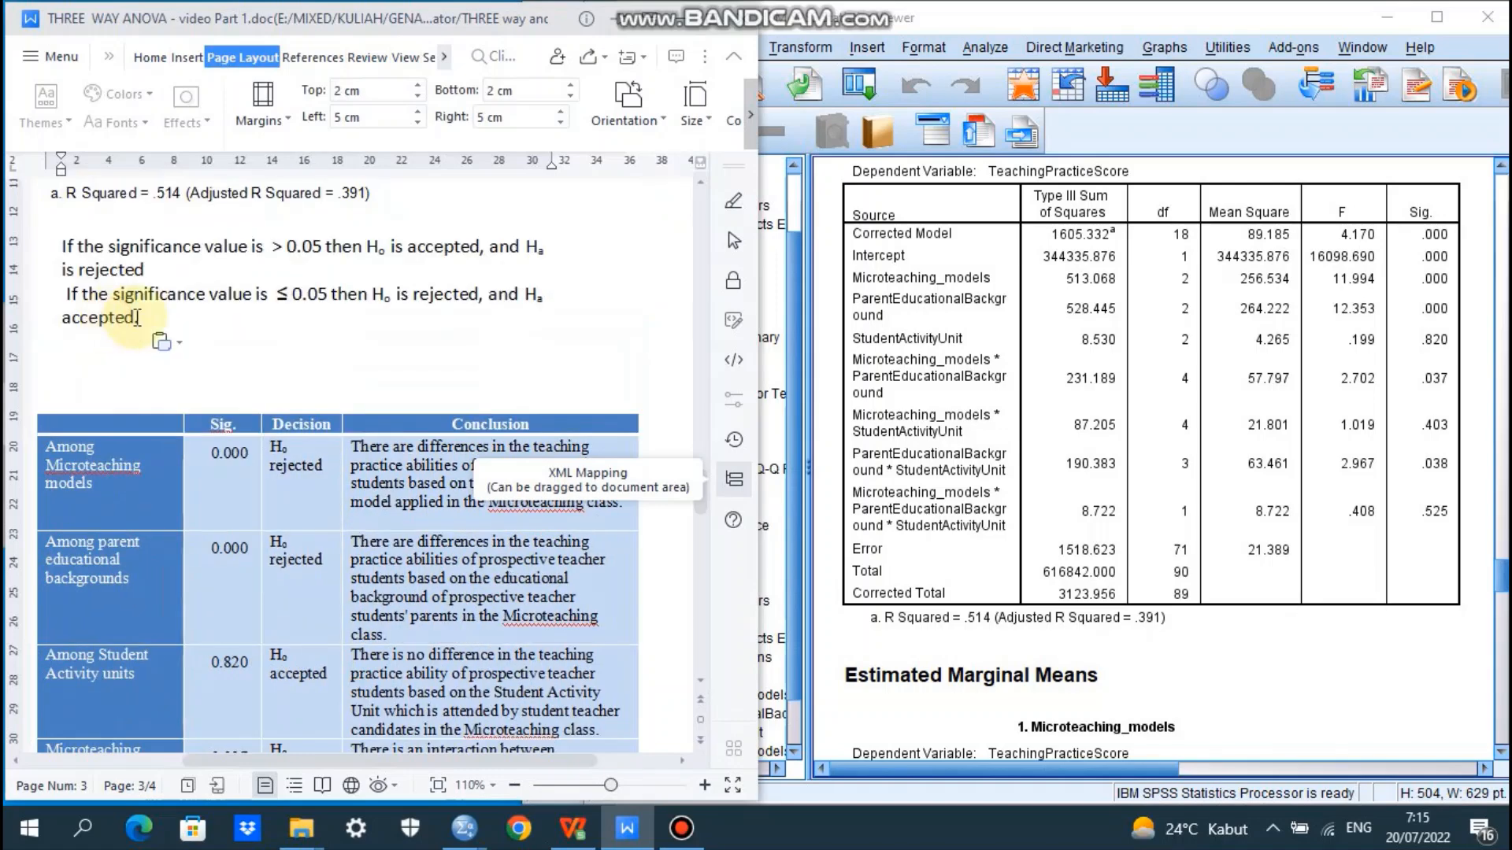
pyautogui.press('Delete')
pyautogui.press('Delete')
pyautogui.press('Delete')
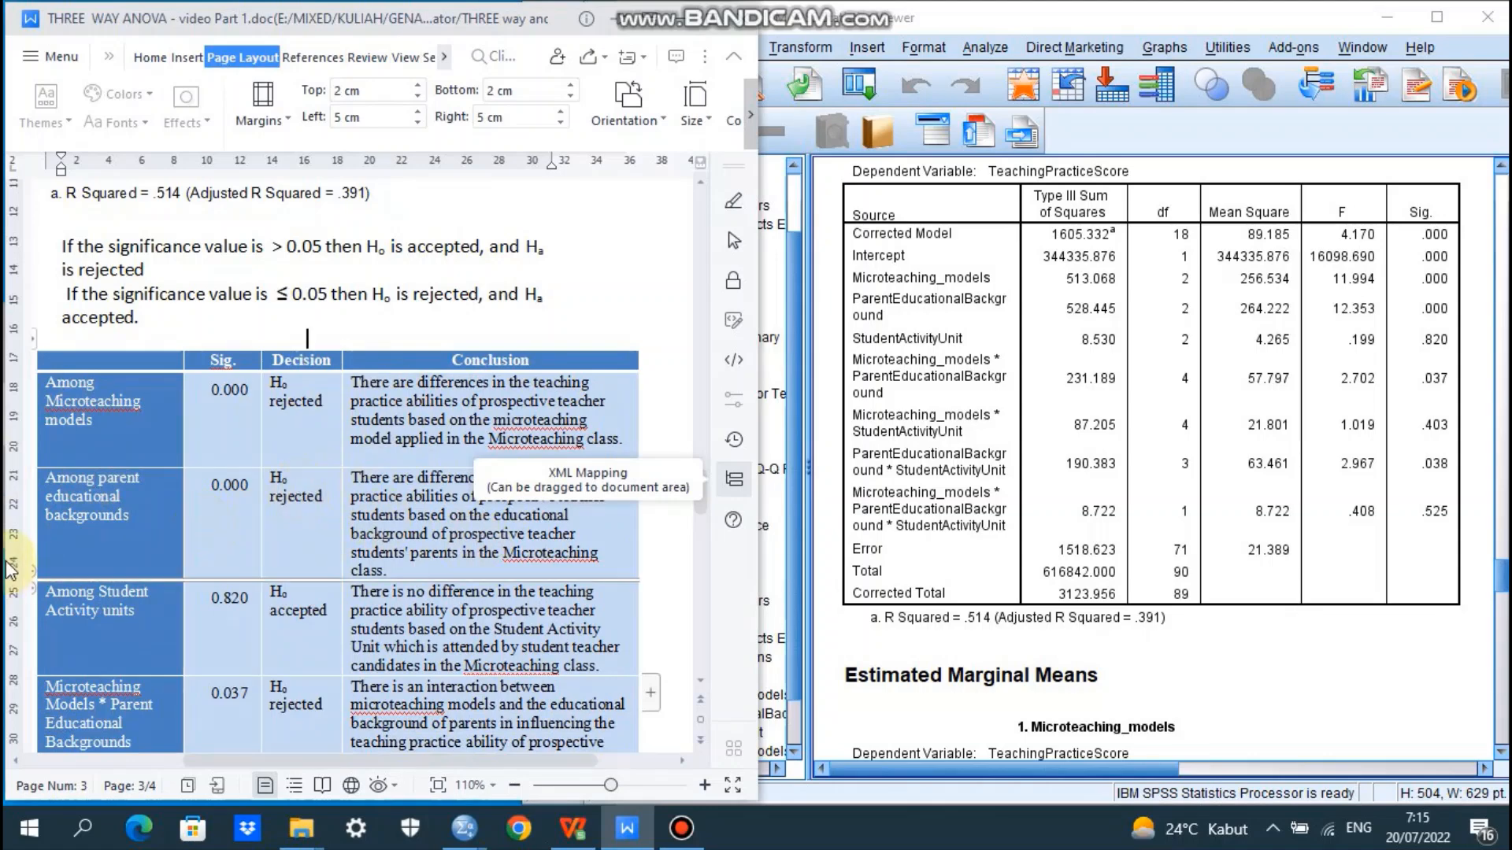
# Step: Examine the conclusion table's main-effect and interaction rows, comparing each decision with the significance values in the SPSS between-subjects table
pyautogui.click(99, 516)
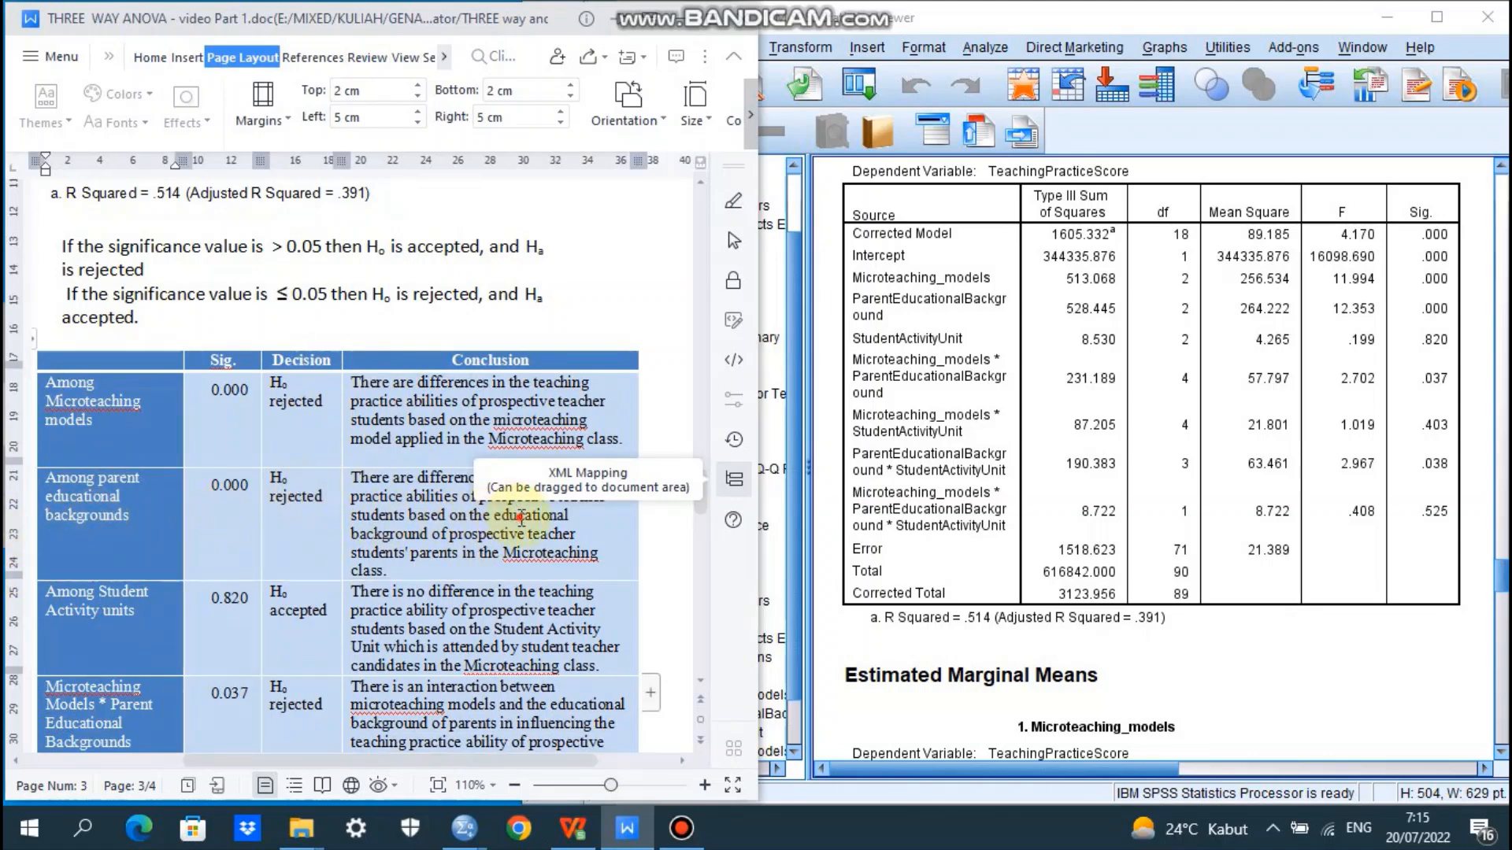
pyautogui.click(627, 305)
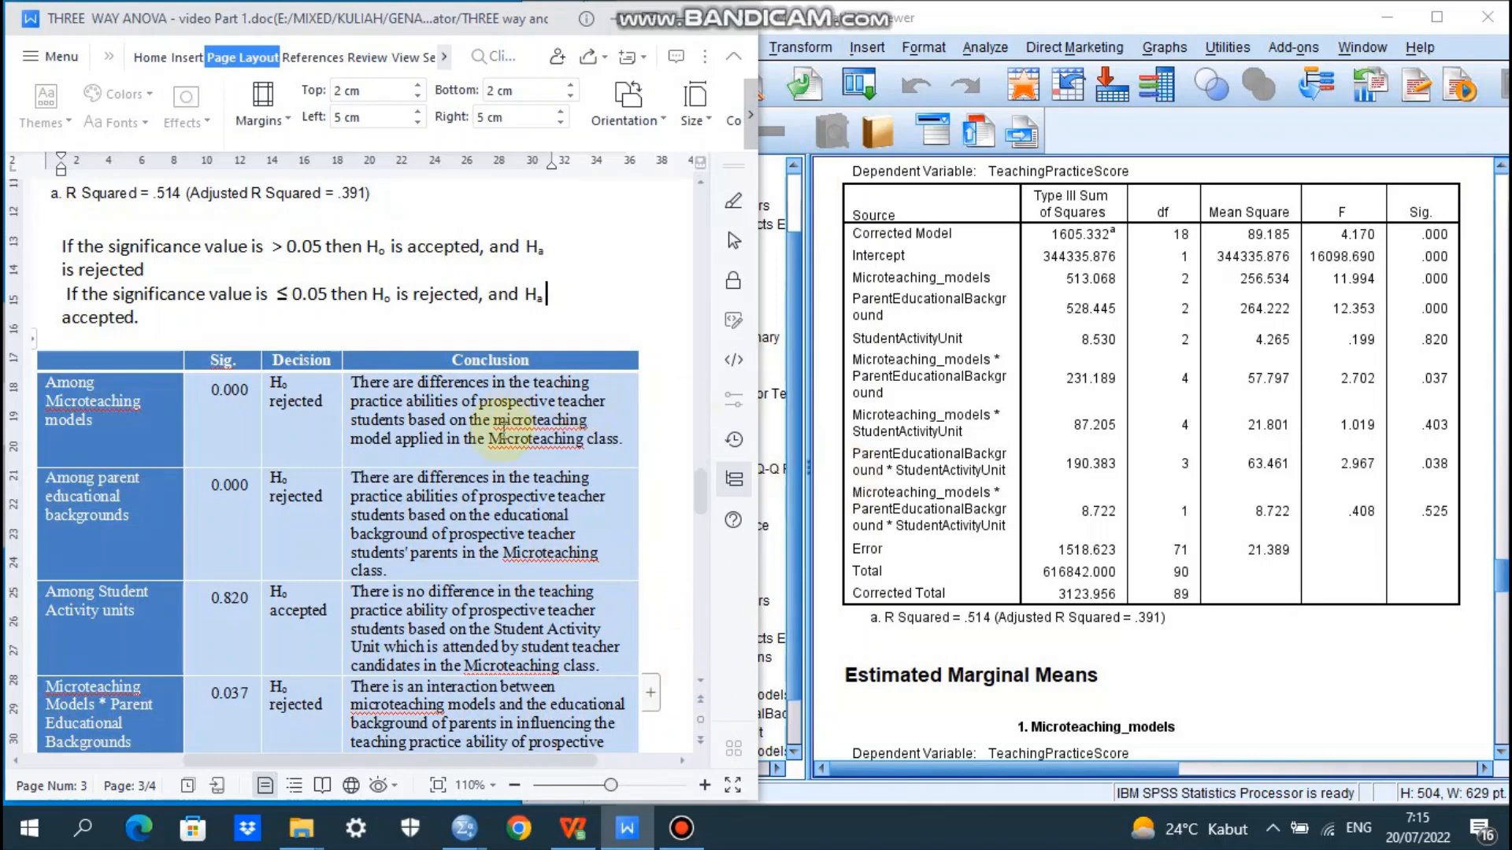
pyautogui.click(898, 355)
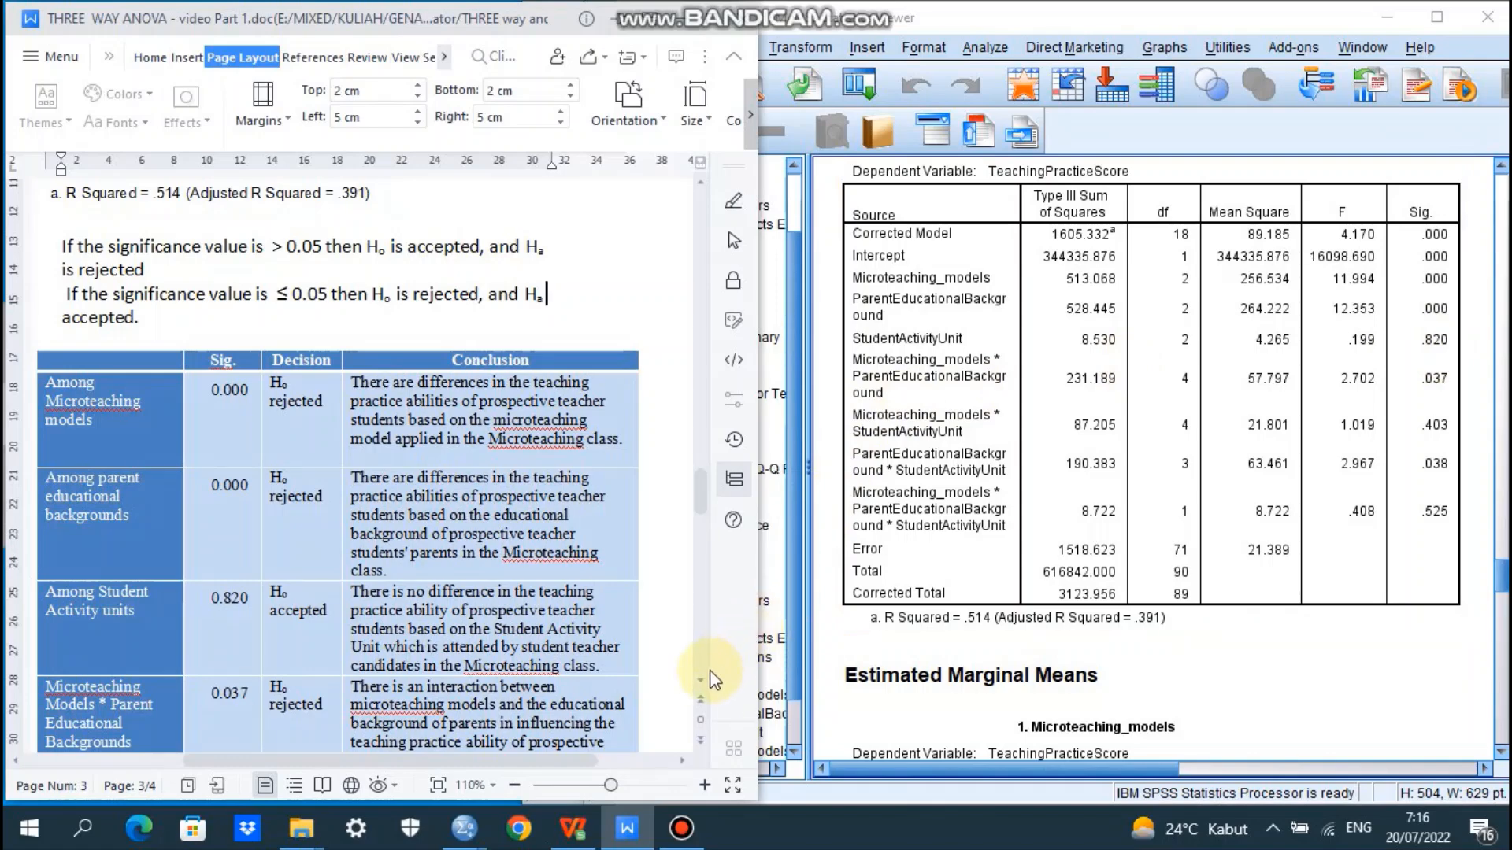
pyautogui.scroll(-3, 703, 690)
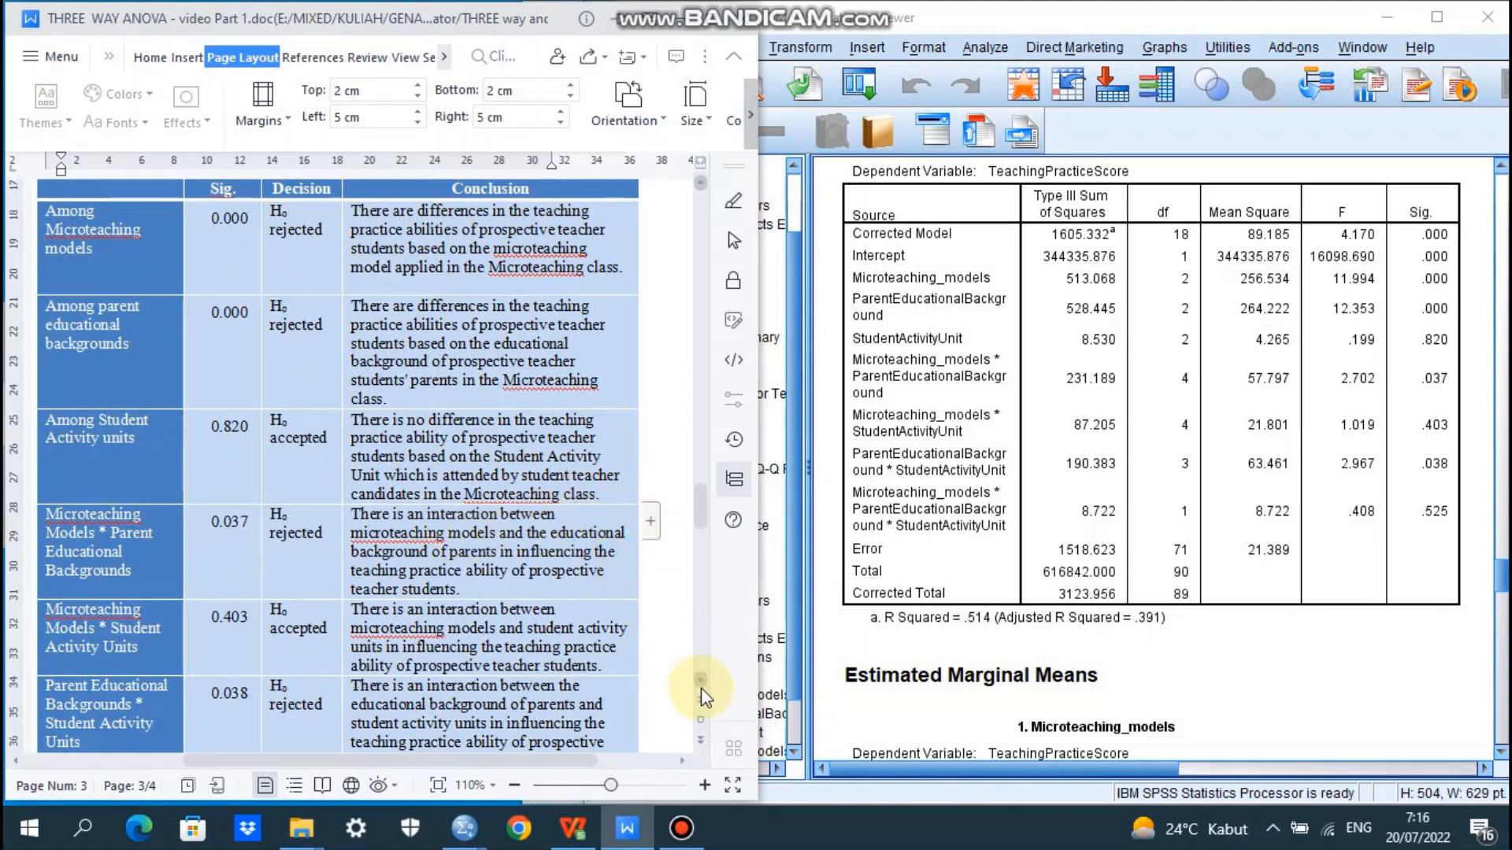
pyautogui.scroll(-1, 701, 687)
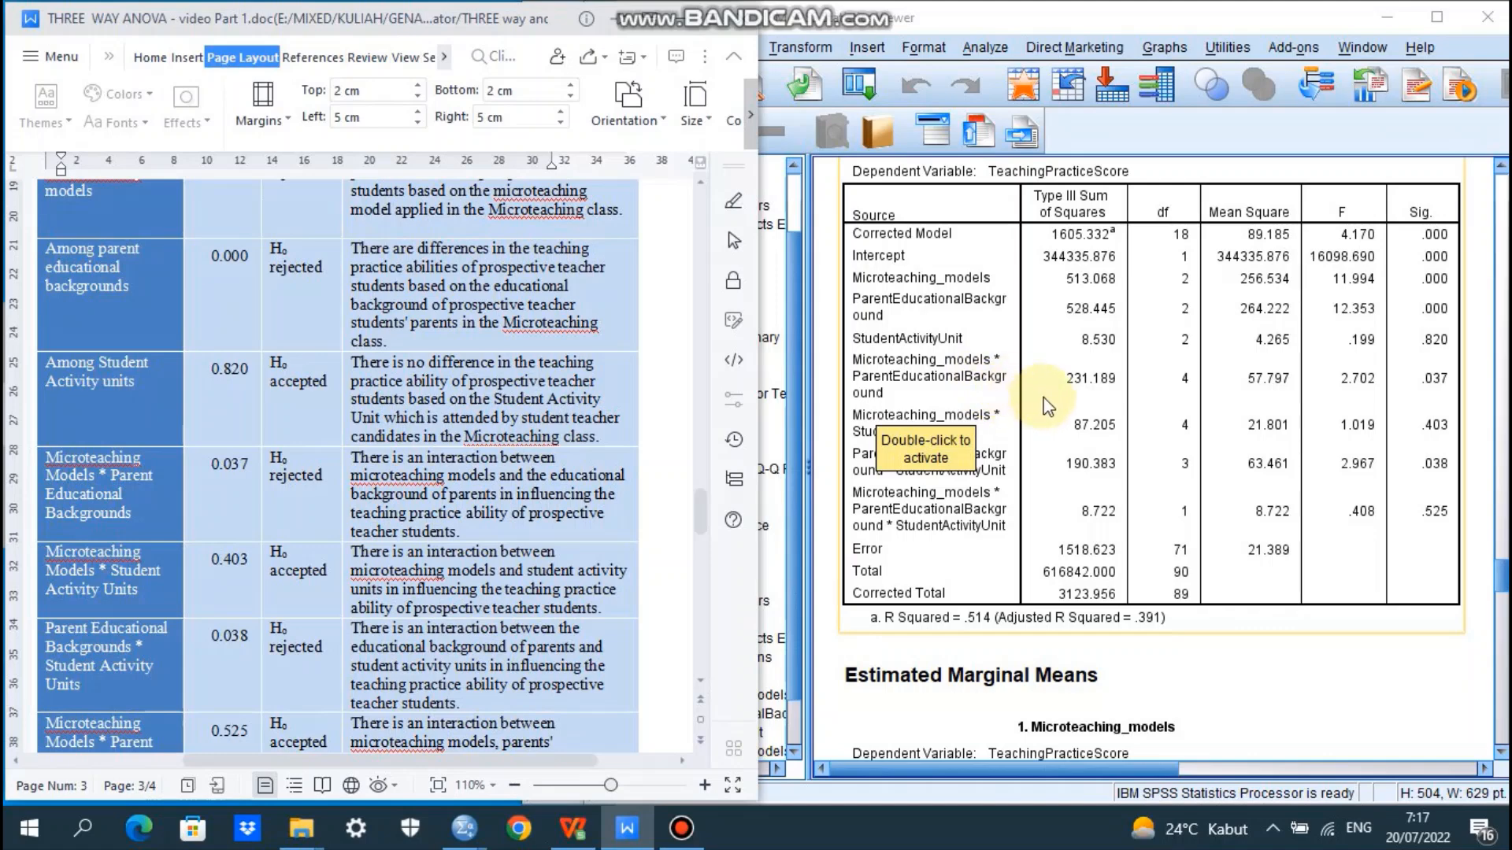
pyautogui.click(1442, 400)
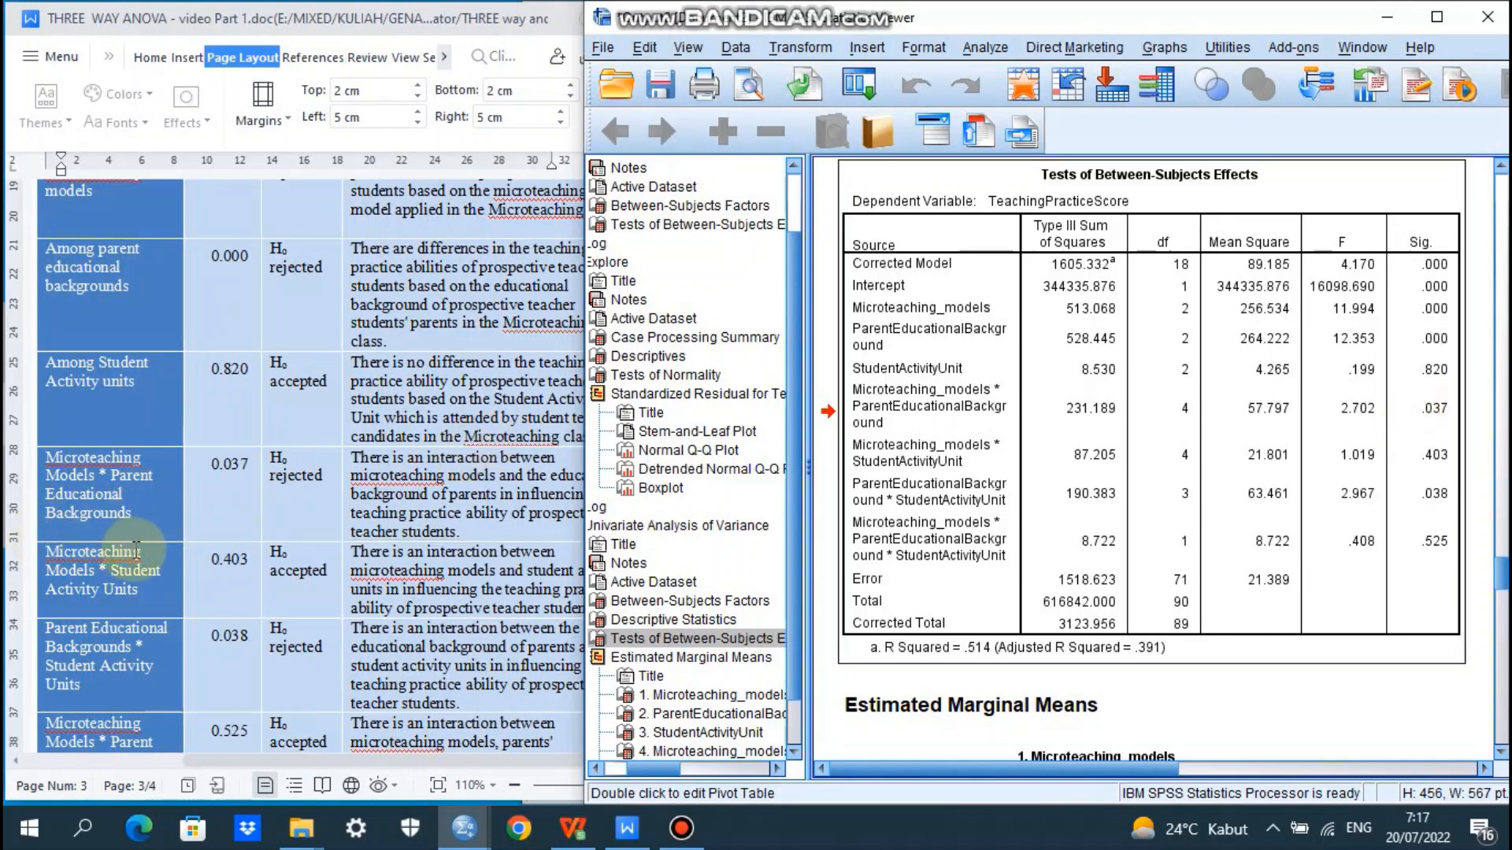
pyautogui.click(365, 583)
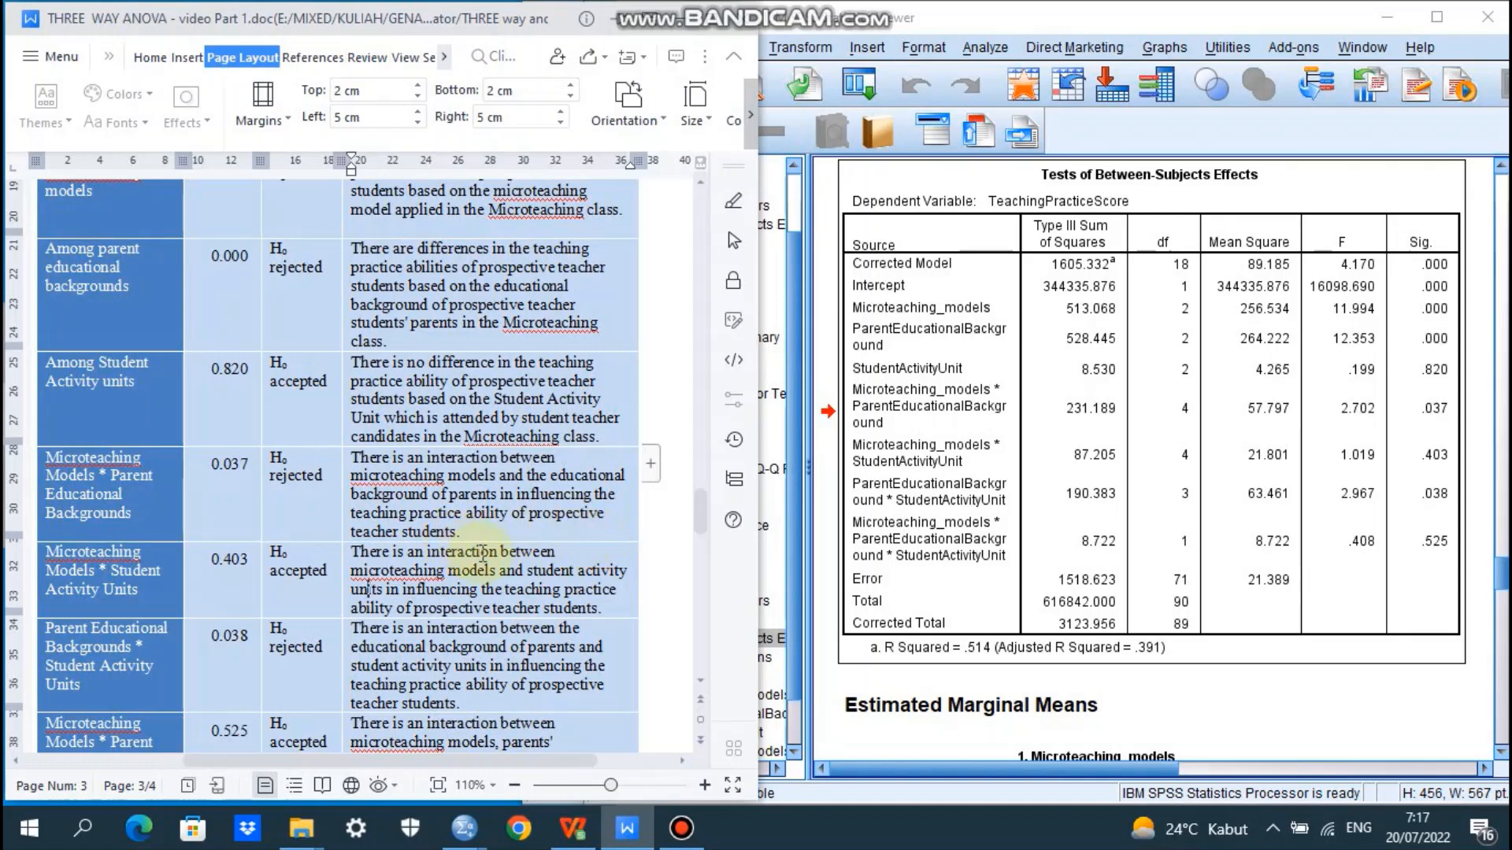
# Step: Change "an interaction" to "no interaction" in the conclusion for Microteaching Models * Student Activity Units
pyautogui.click(868, 495)
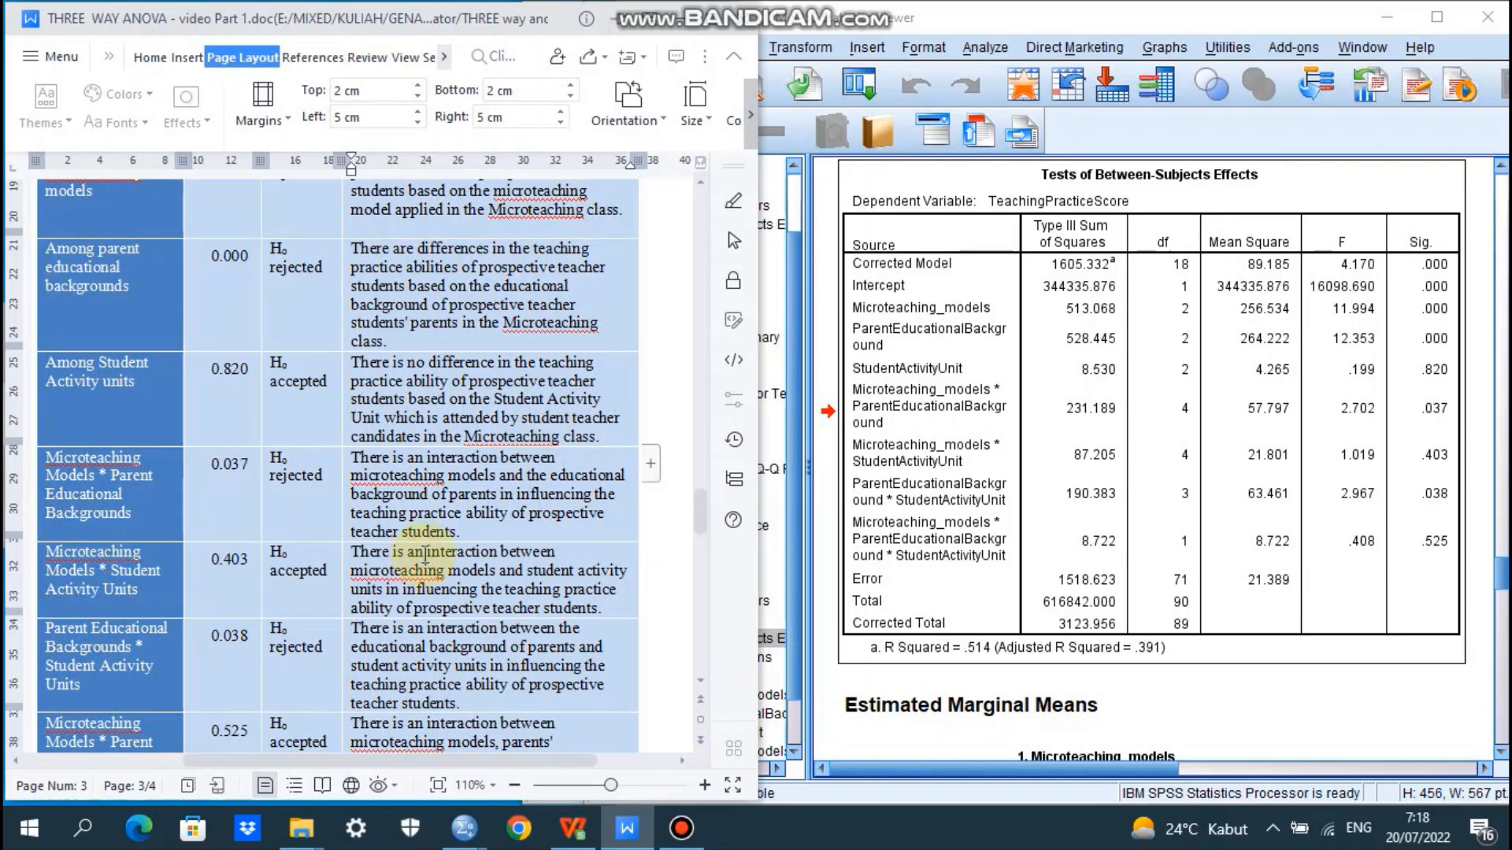
pyautogui.press('BackSpace')
pyautogui.press('BackSpace')
pyautogui.write('no')
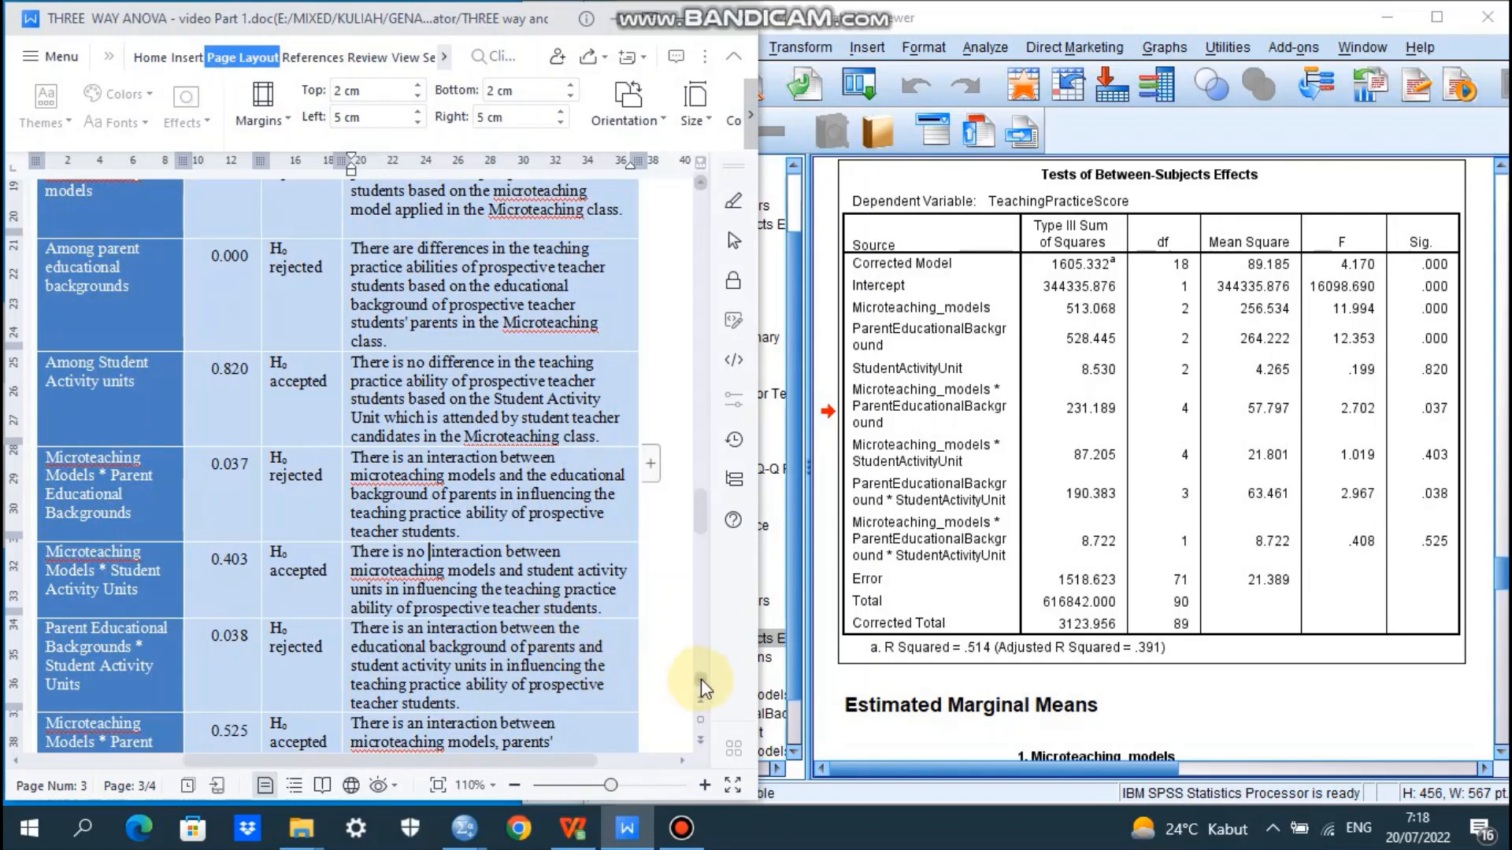
# Step: Reword the three-way interaction row's conclusion, with significance 0.525, to begin "There is no interaction"
pyautogui.scroll(-1, 701, 679)
pyautogui.scroll(-1, 701, 679)
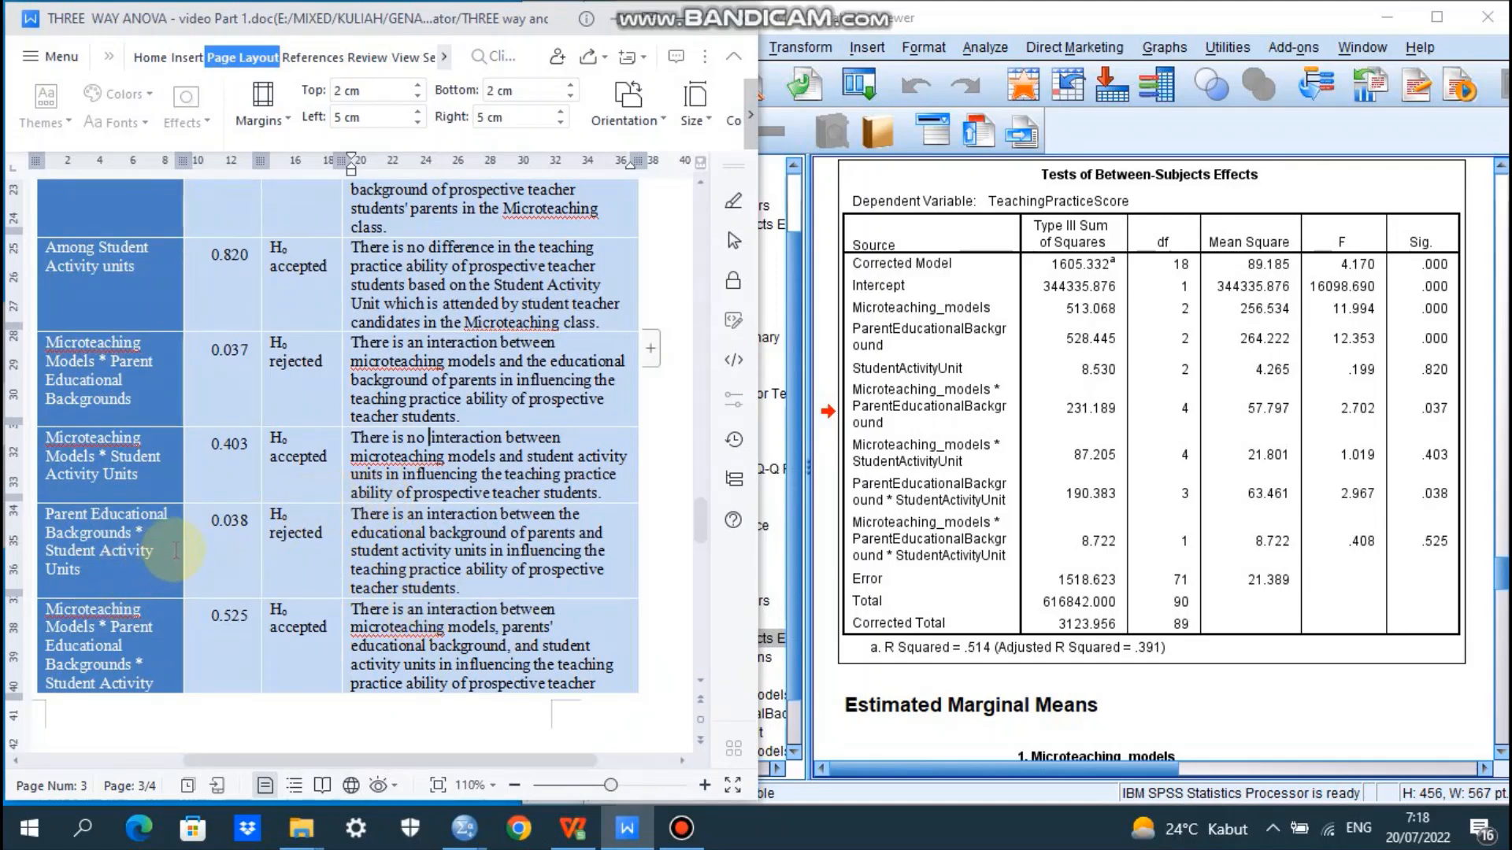
pyautogui.press('BackSpace')
pyautogui.press('BackSpace')
pyautogui.write('no')
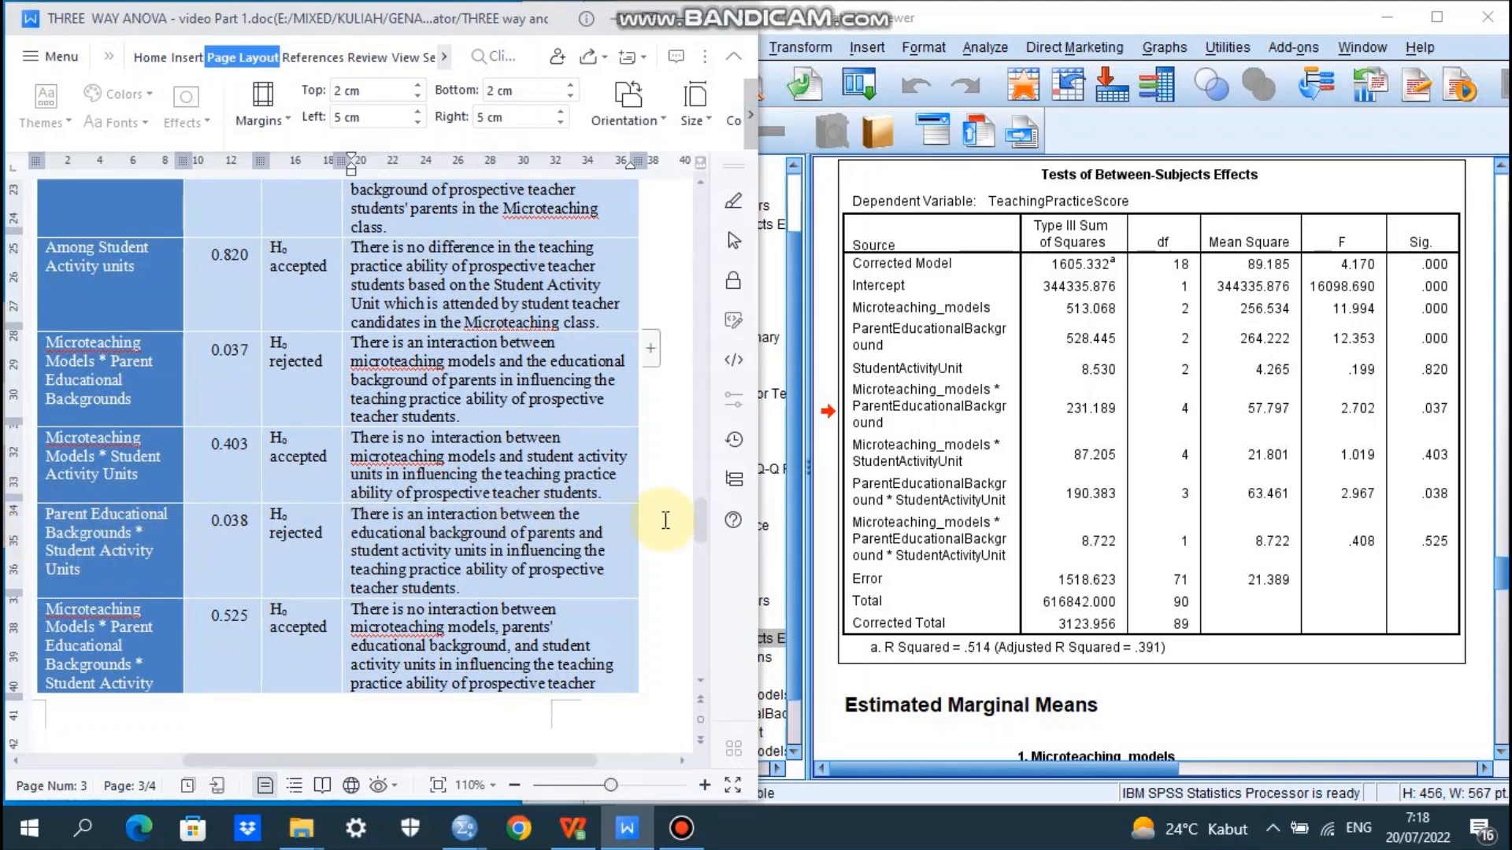
# Step: Check the conclusion table's decisions against the 0.05 significance rules above it and the Sig. values in the SPSS between-subjects table
pyautogui.click(889, 536)
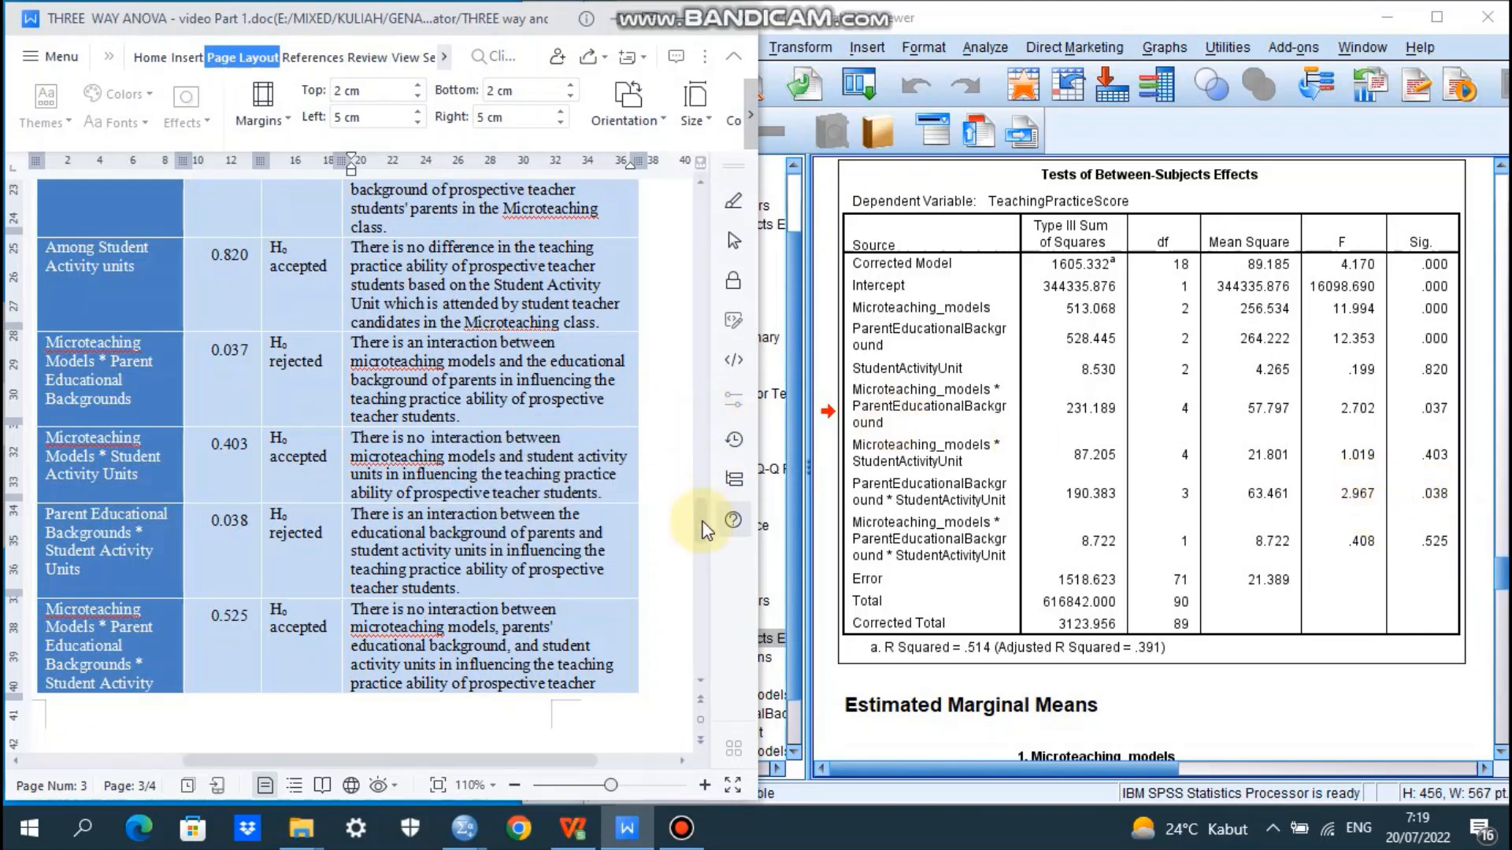
pyautogui.moveTo(696, 521); pyautogui.dragTo(696, 484)
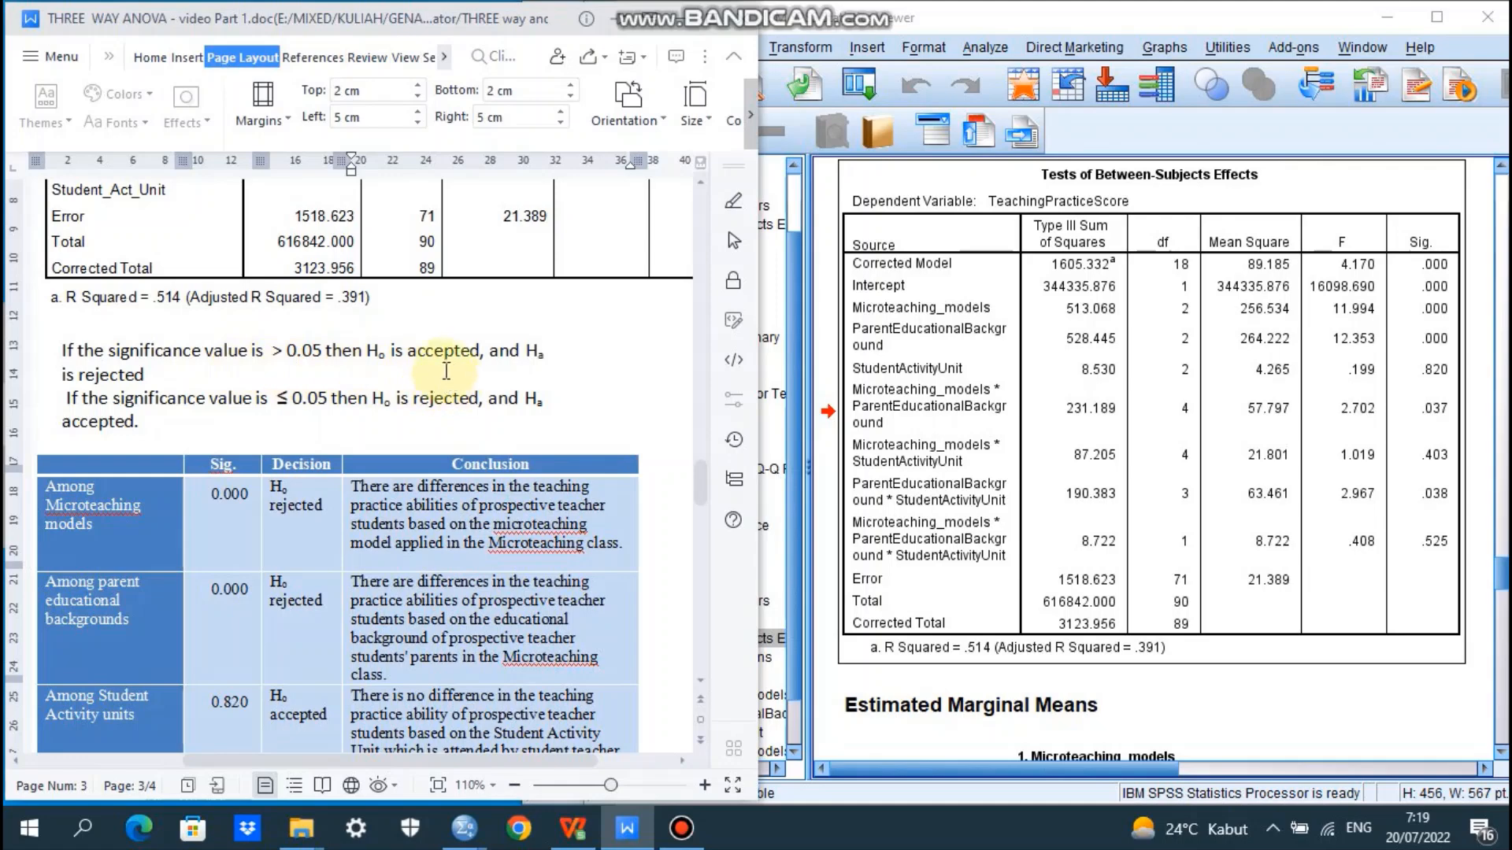
pyautogui.click(1173, 457)
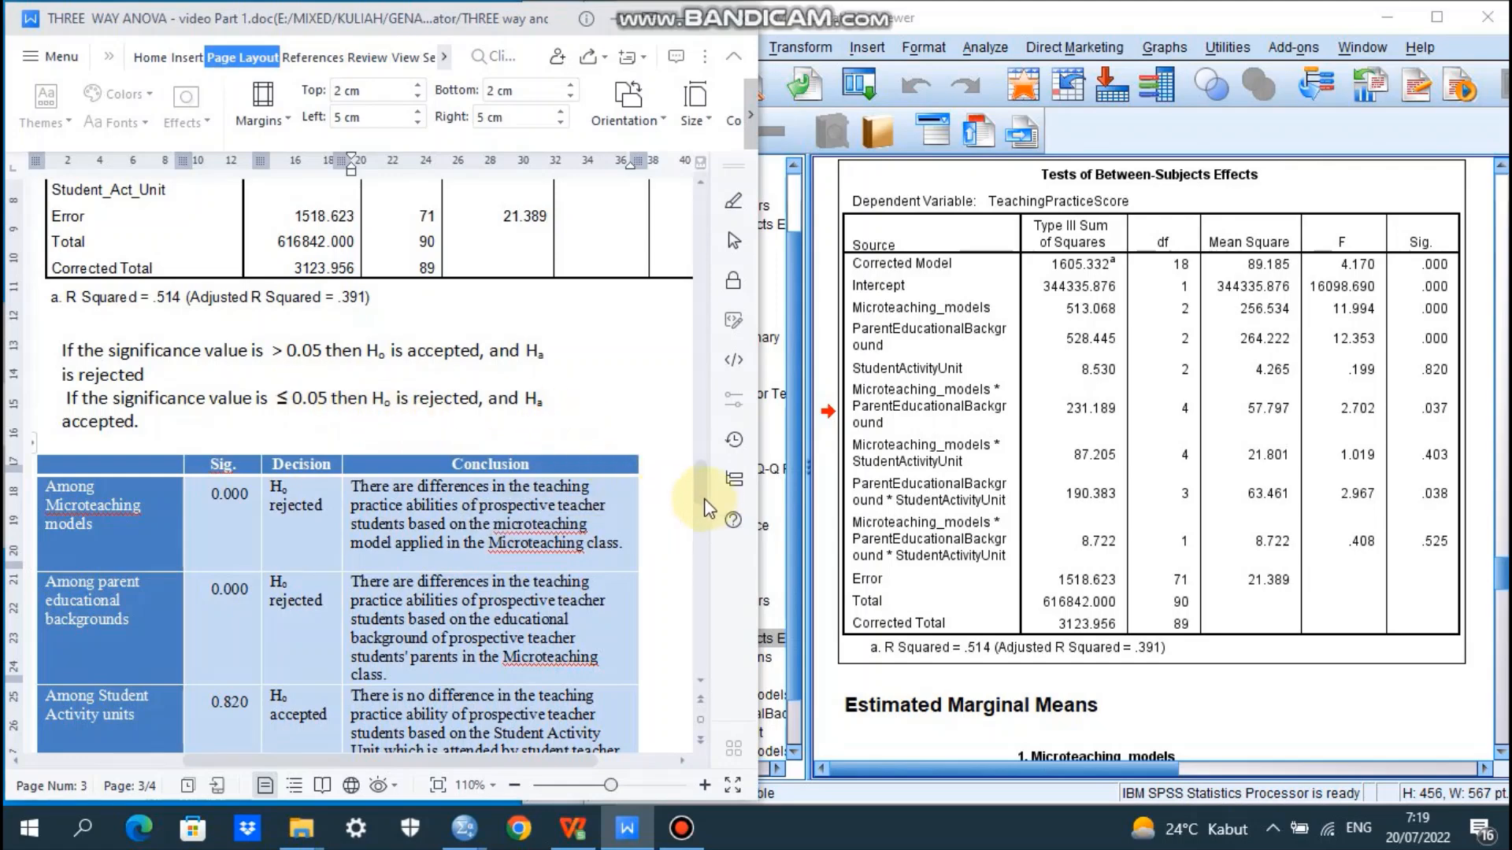
pyautogui.moveTo(697, 485); pyautogui.dragTo(696, 523)
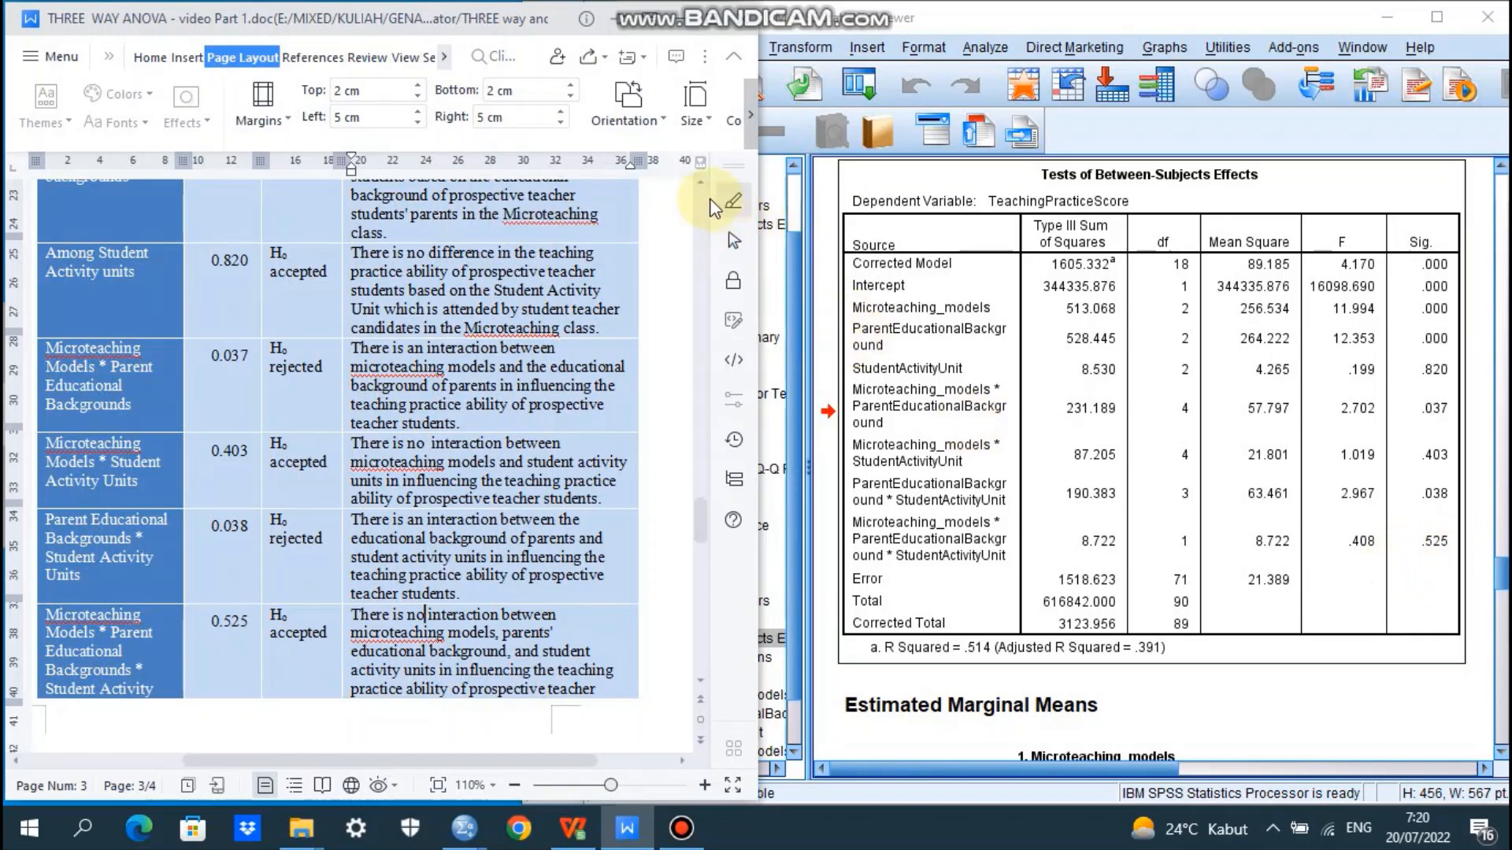
pyautogui.scroll(1, 698, 191)
pyautogui.scroll(4, 698, 187)
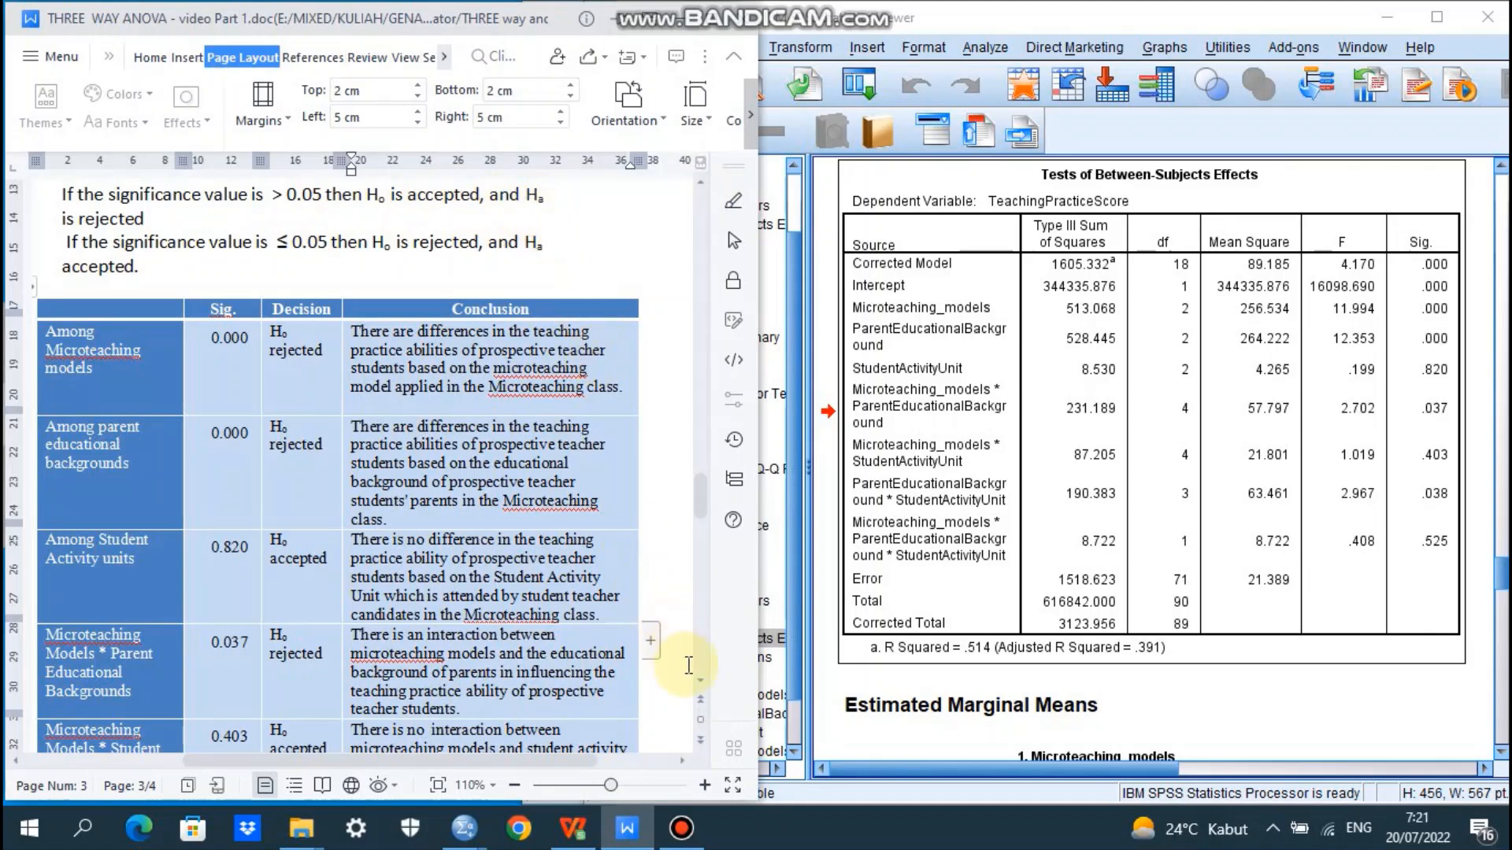
pyautogui.scroll(-5, 702, 683)
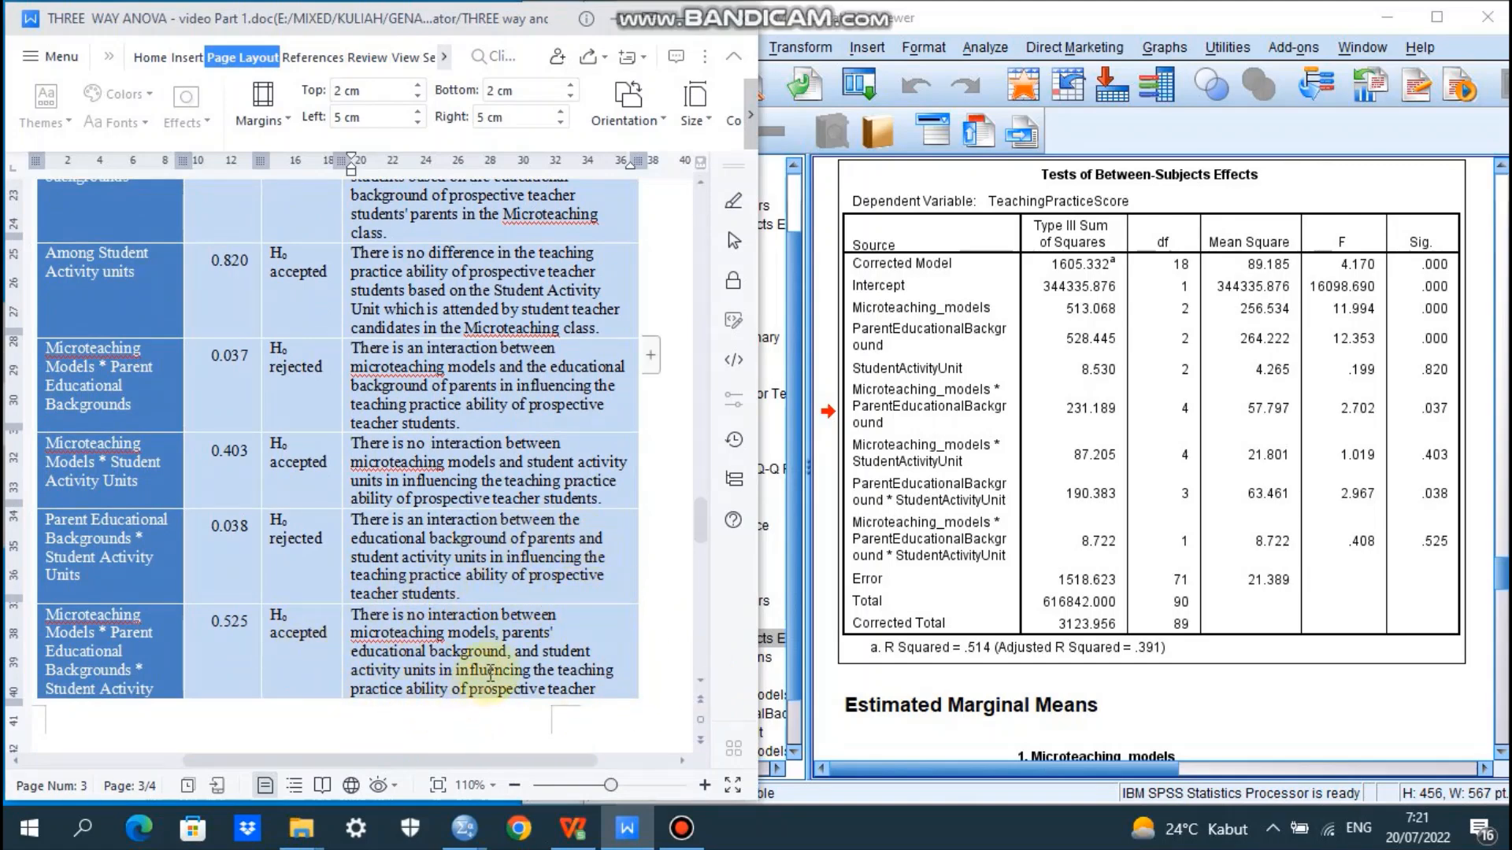
# Step: Replace "between" with "among" in the conclusion for the three-way interaction row
pyautogui.press('BackSpace')
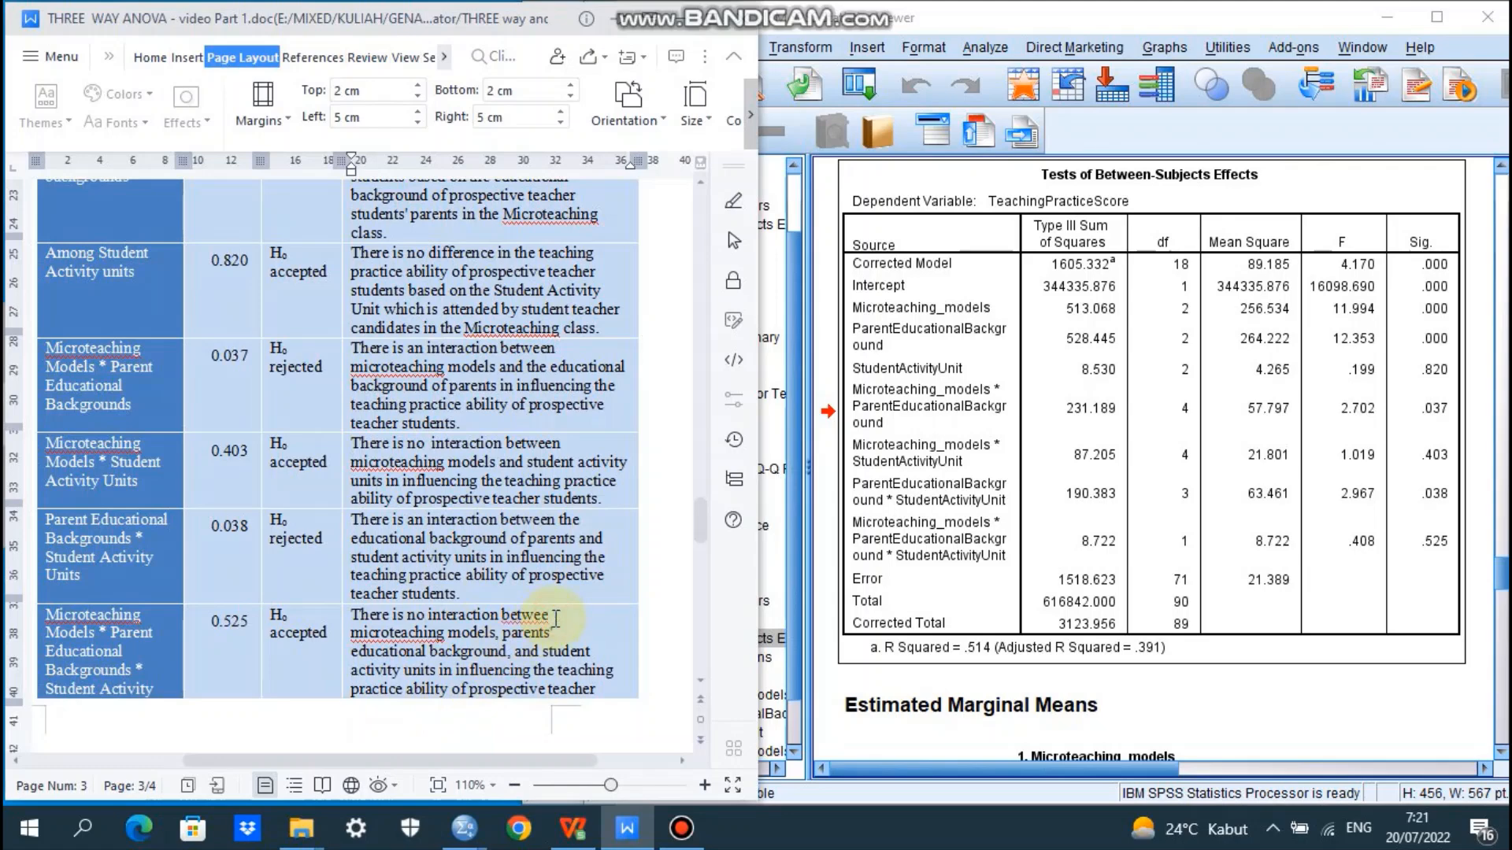
pyautogui.press('BackSpace')
pyautogui.press('BackSpace')
pyautogui.press('BackSpace')
pyautogui.press('BackSpace')
pyautogui.press('BackSpace')
pyautogui.write('among')
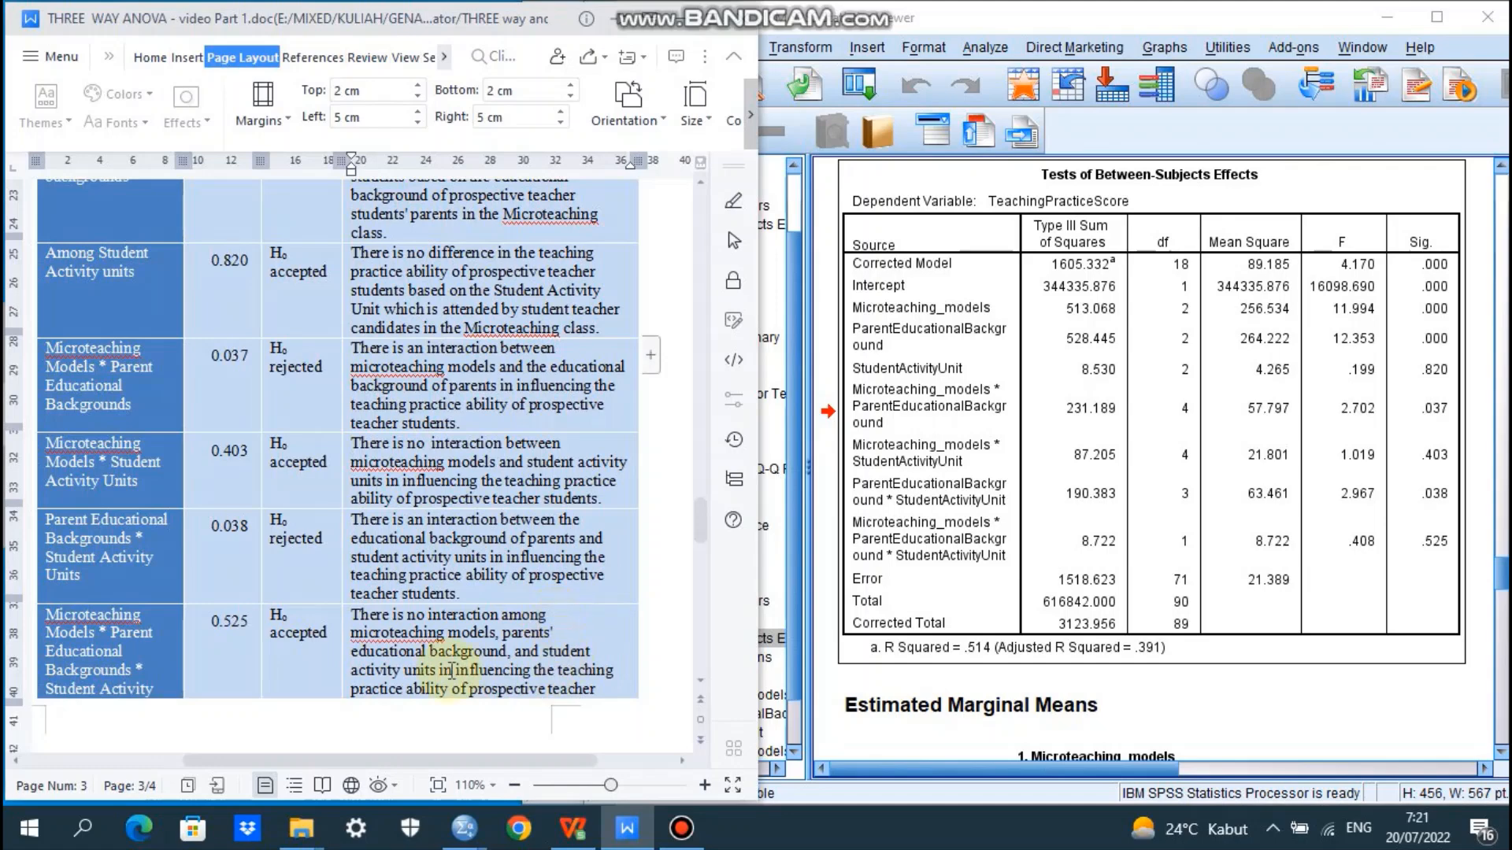